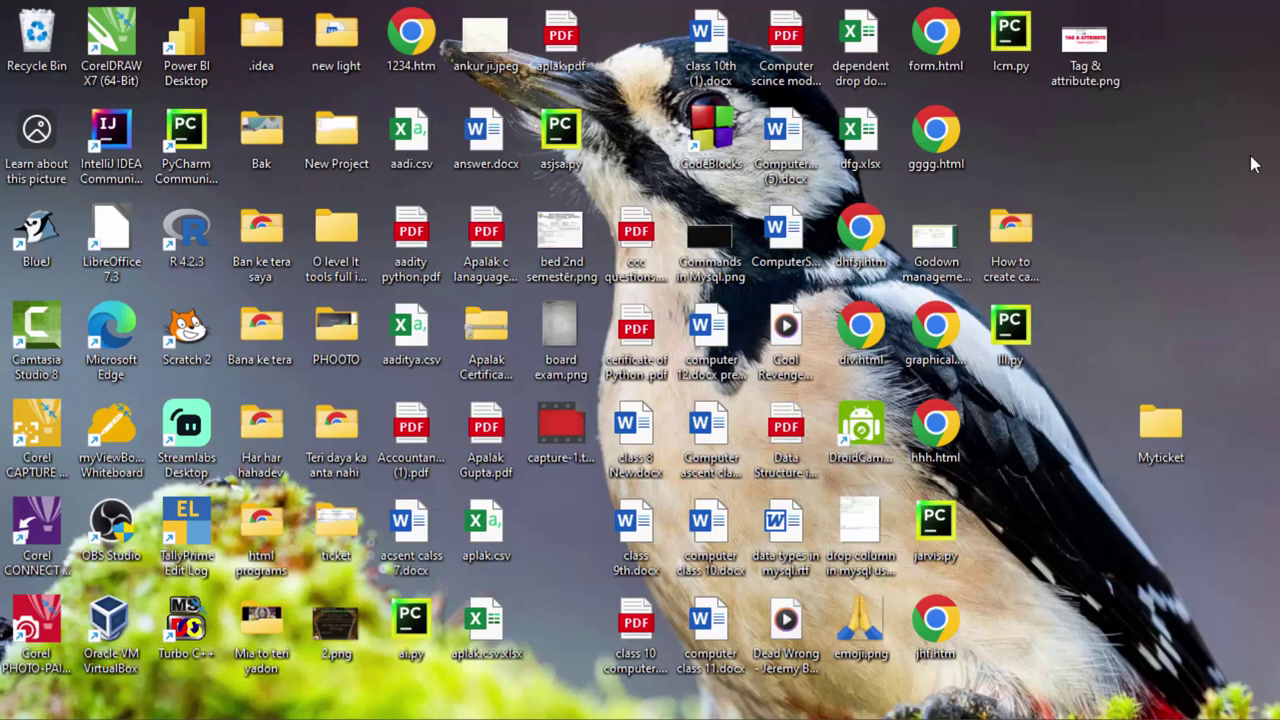
- Launch TallyPrime in Educational Mode and highlight Create Company in the company list
{"action": "double_click", "coordinate": [197, 530]}
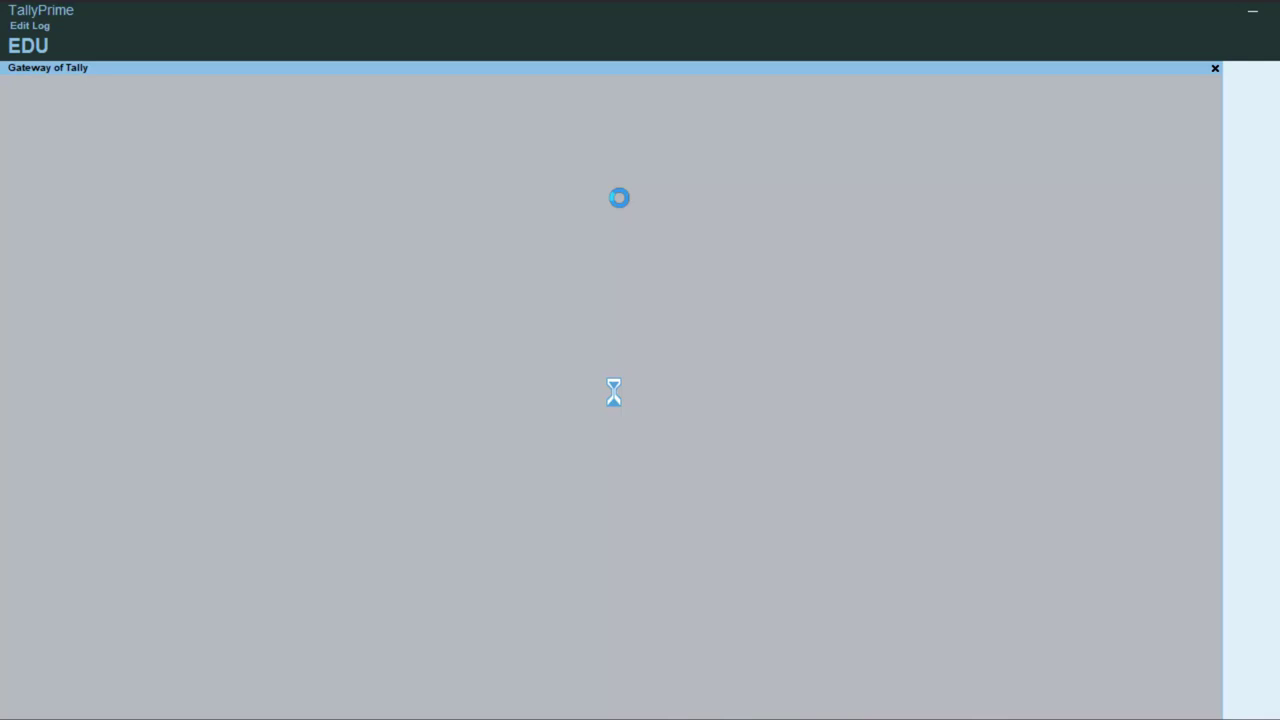
{"action": "left_click", "coordinate": [266, 474]}
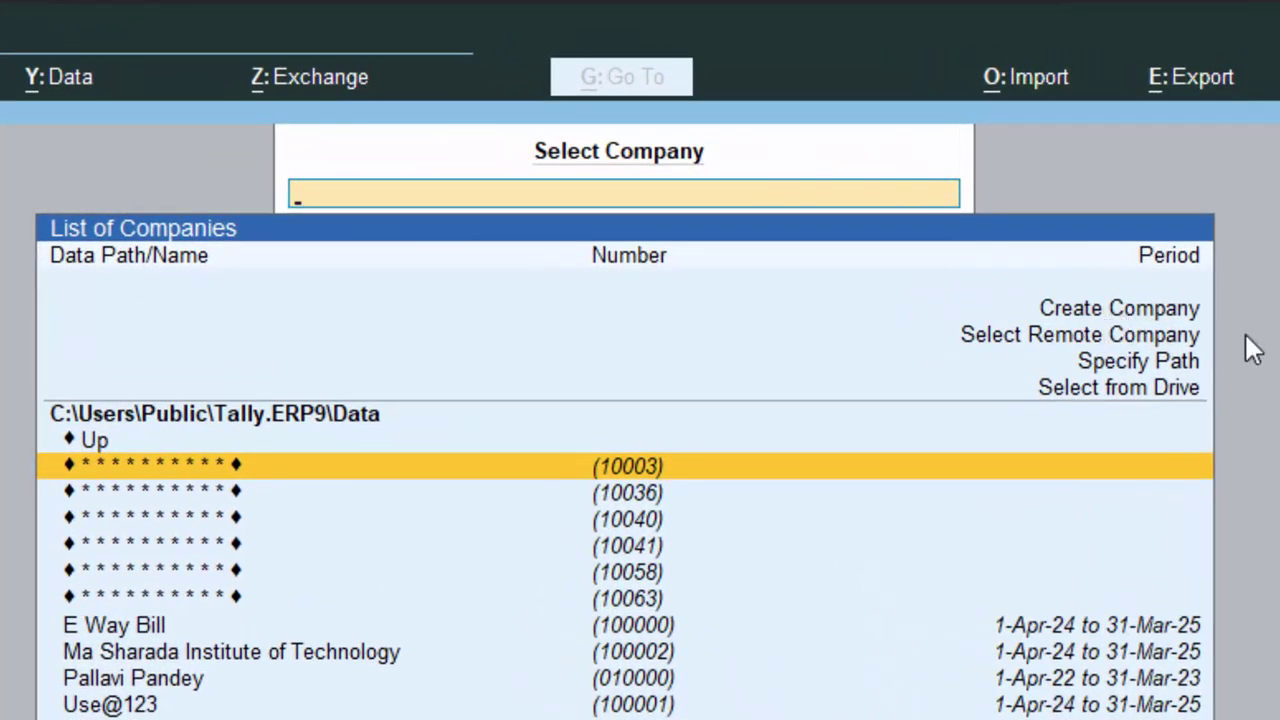
{"action": "left_click", "coordinate": [1105, 314]}
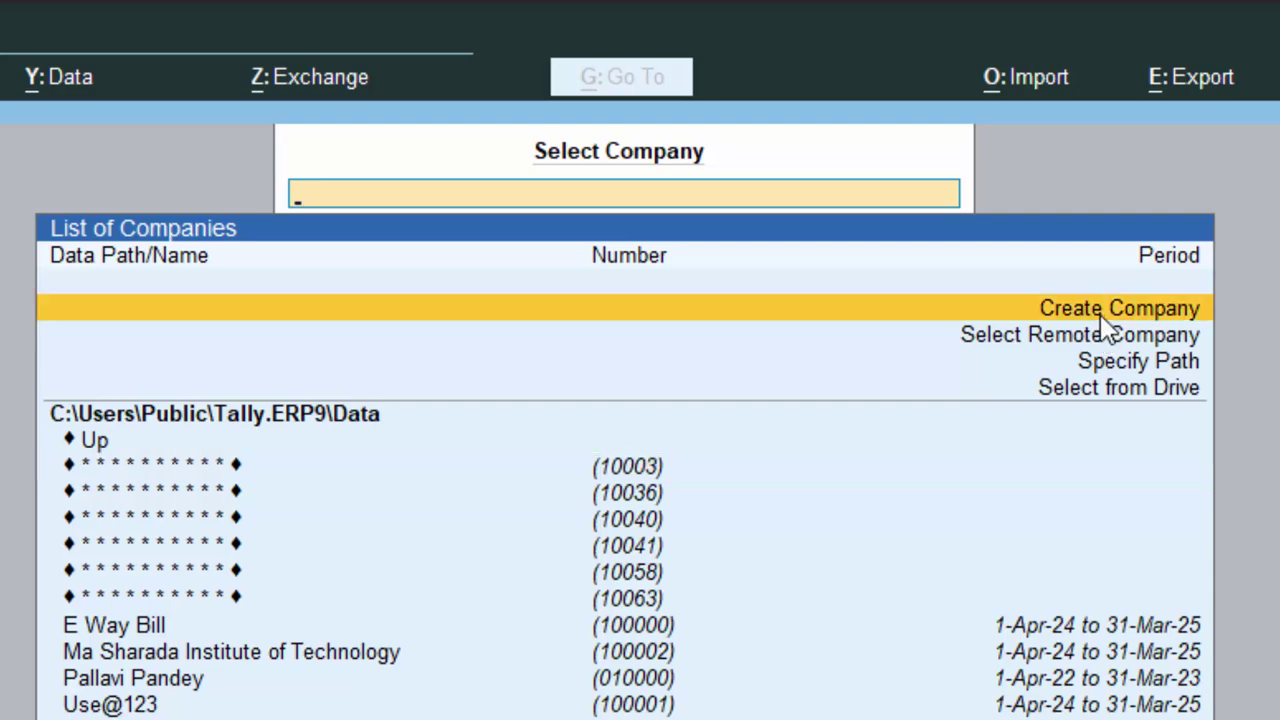
- Start a new company named My Shop.Com with address New Colony Deoria
{"action": "left_click", "coordinate": [1105, 327]}
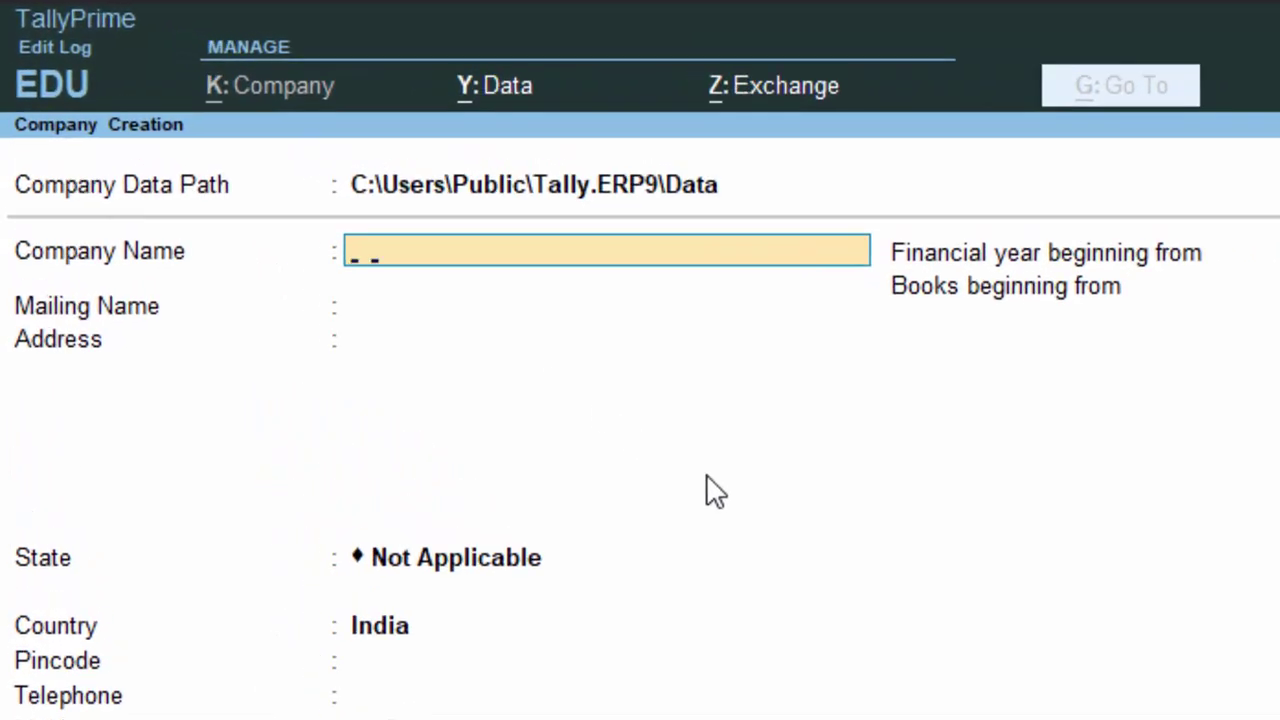
{"action": "type", "text": "My Shop"}
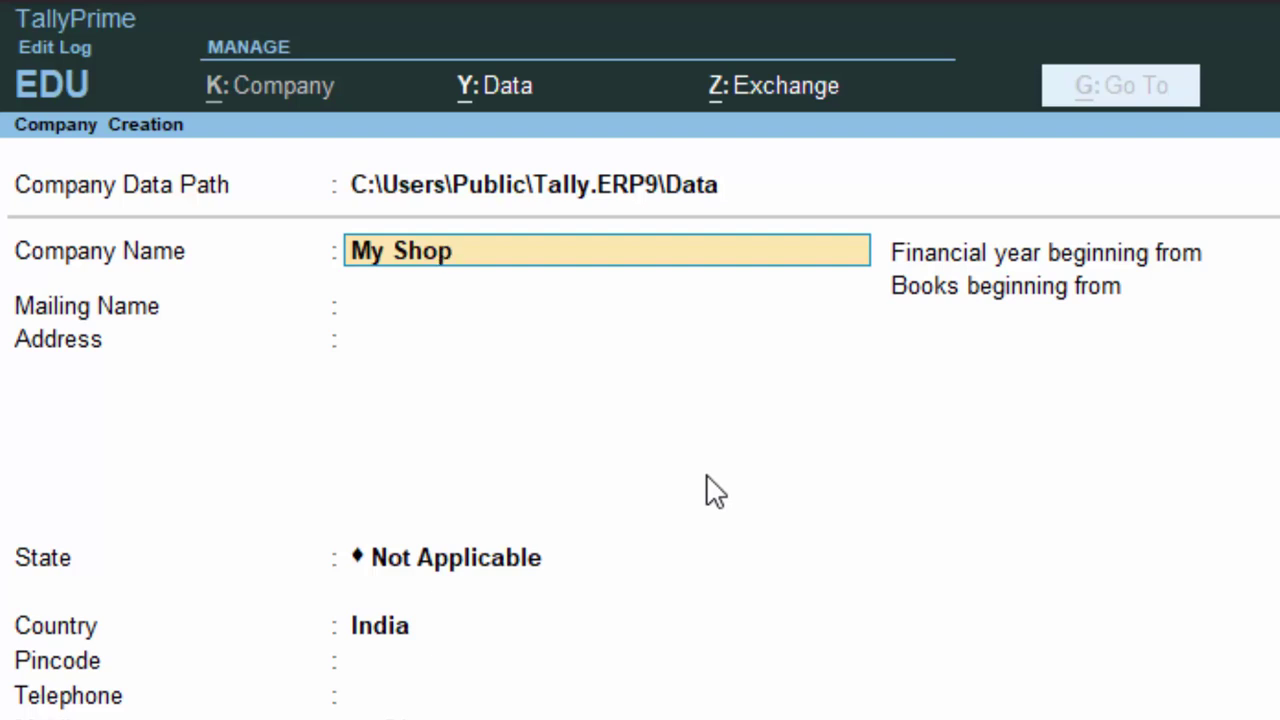
{"action": "type", "text": ".Com"}
{"action": "key", "text": "Return"}
{"action": "key", "text": "Return"}
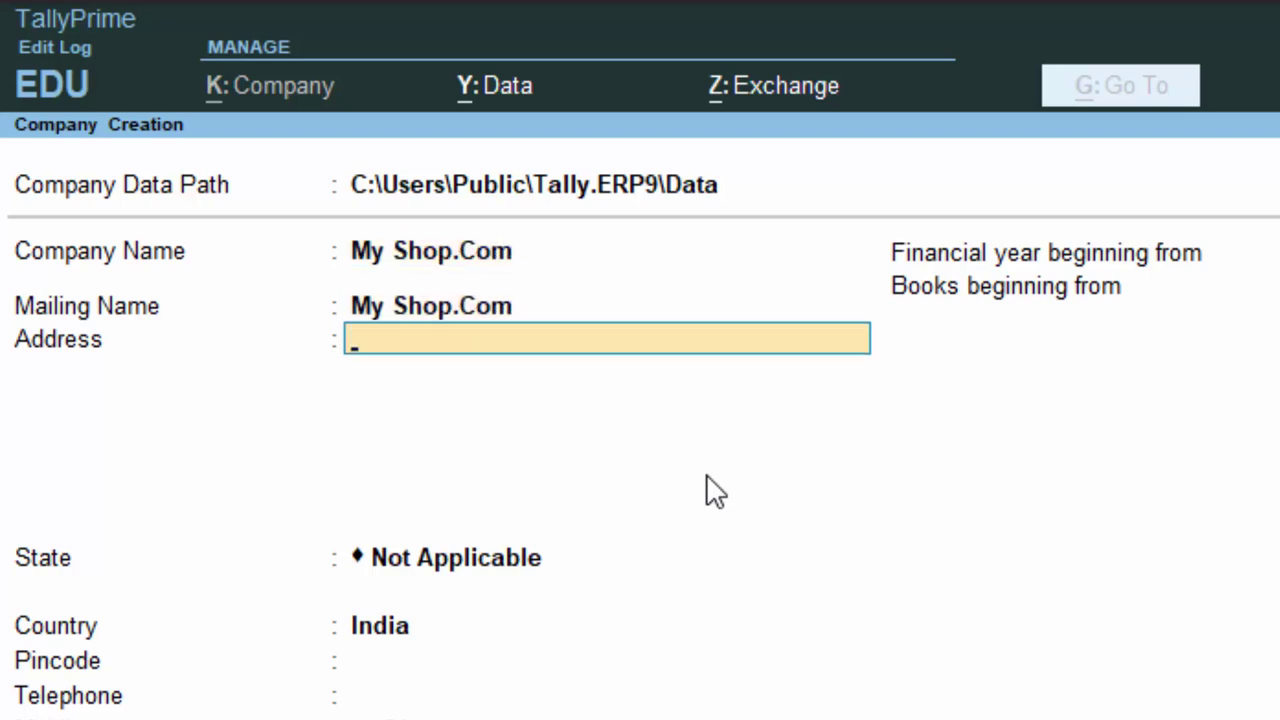
{"action": "type", "text": "New Co"}
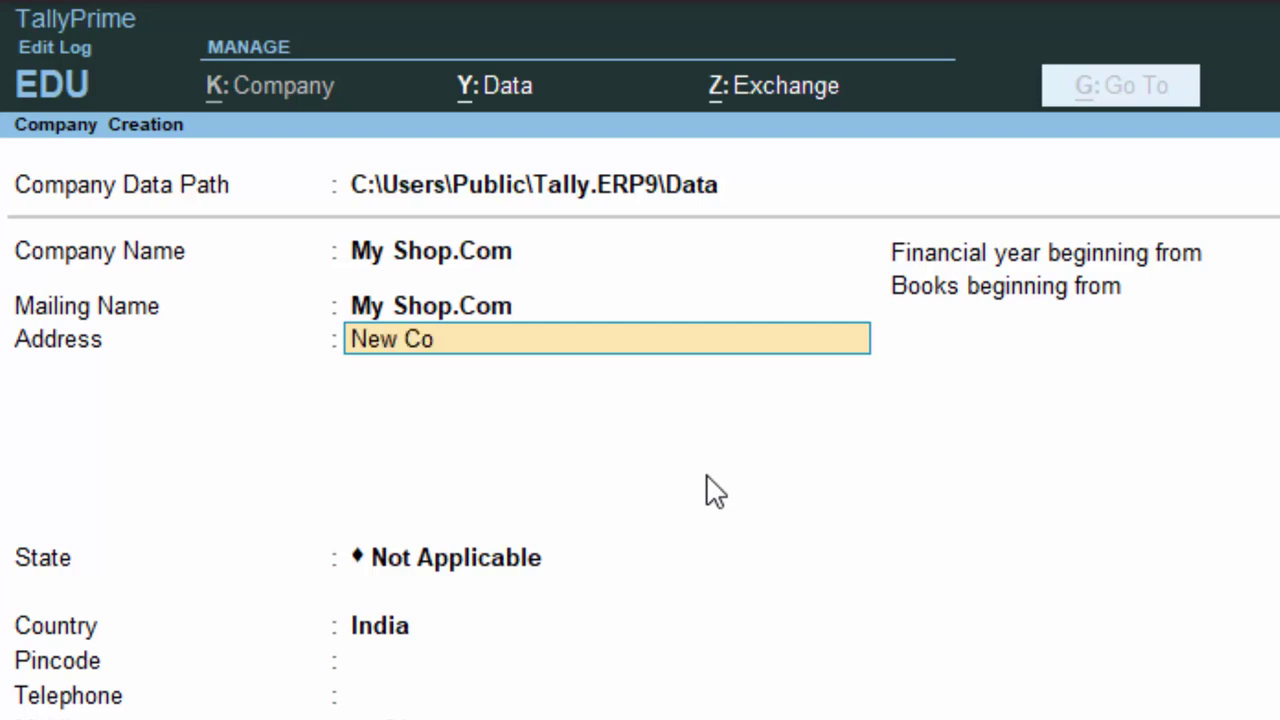
{"action": "type", "text": "lony Deoria"}
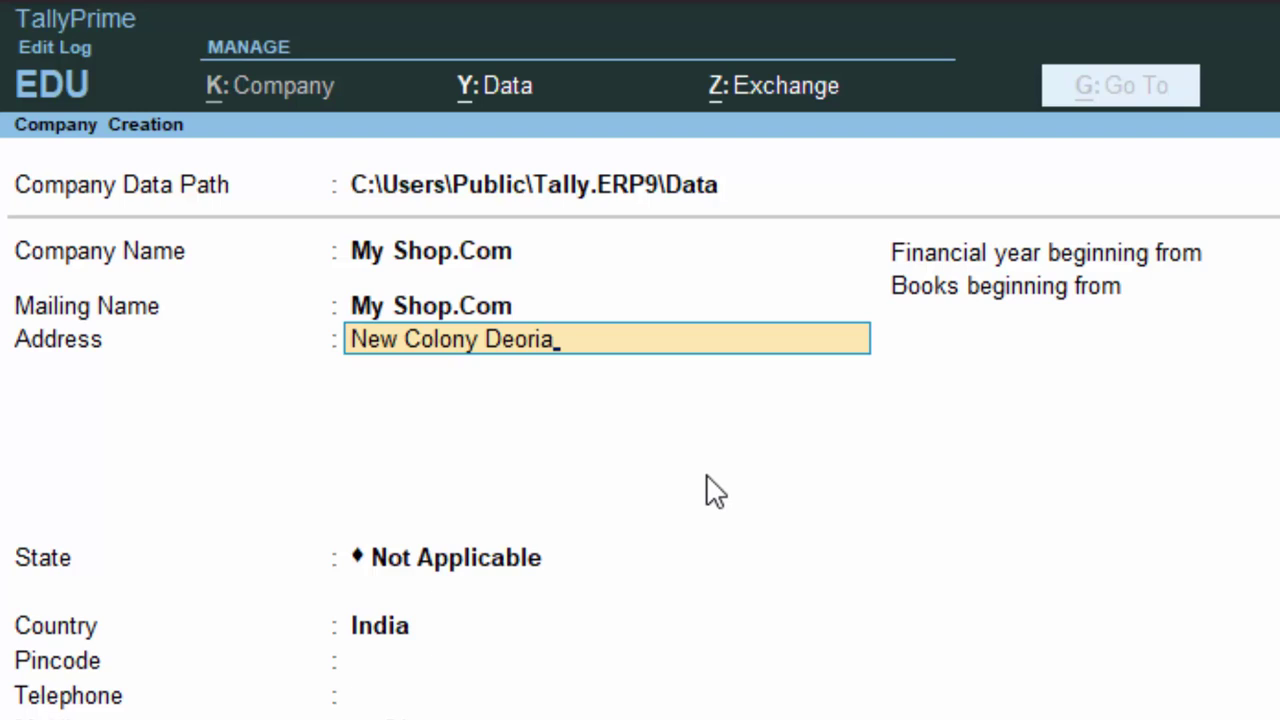
{"action": "key", "text": "Return"}
{"action": "key", "text": "Return"}
- Set state to Uttar Pradesh, pincode 274001, and enter the company's mobile number
{"action": "type", "text": "U"}
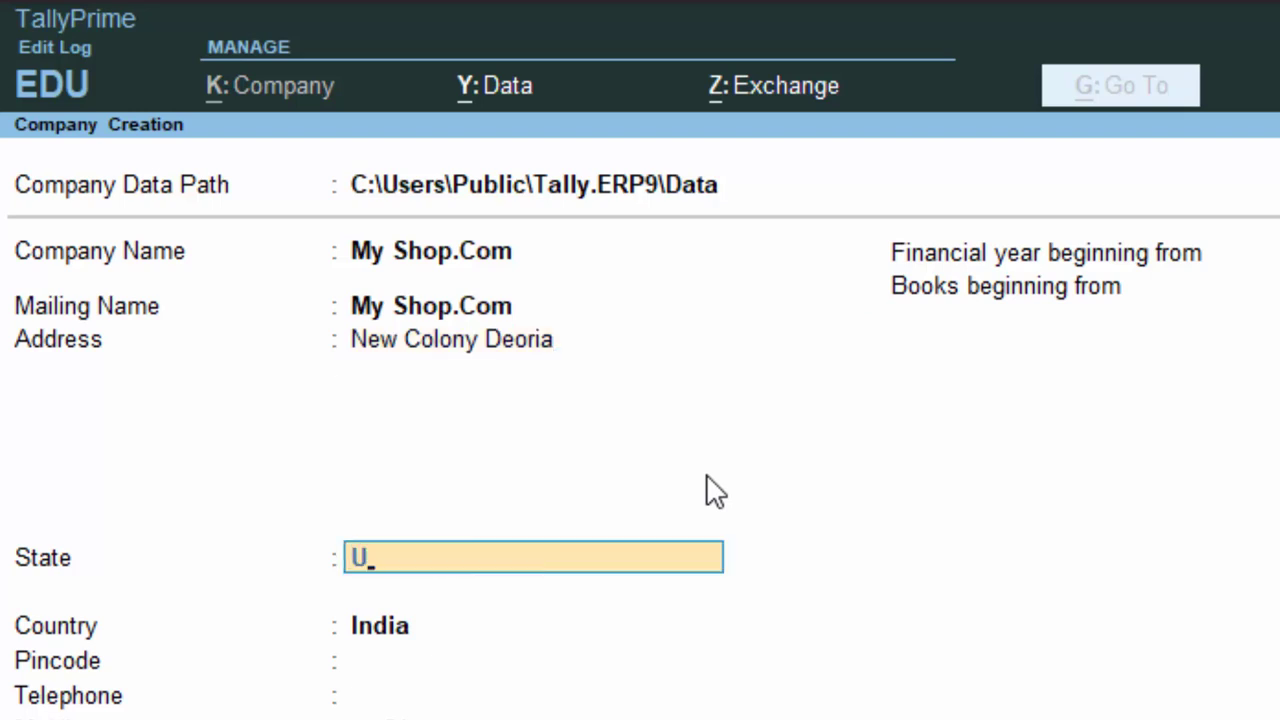
{"action": "key", "text": "Return"}
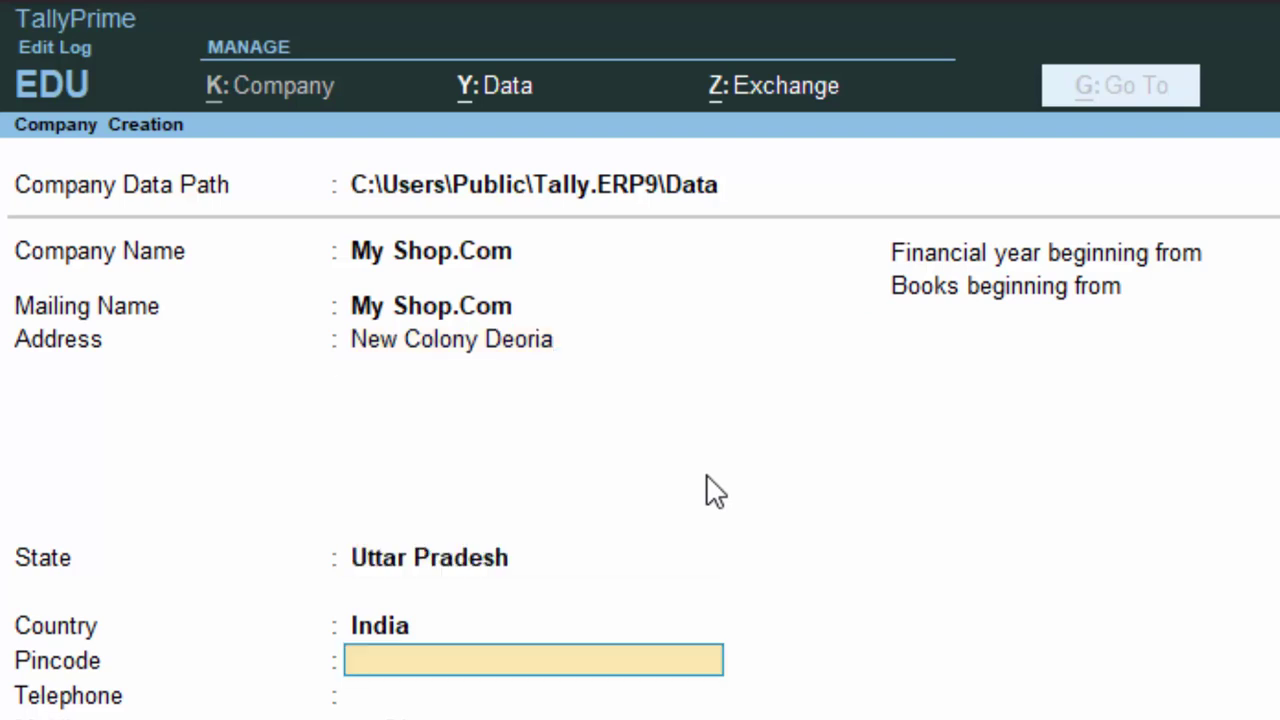
{"action": "type", "text": "274001"}
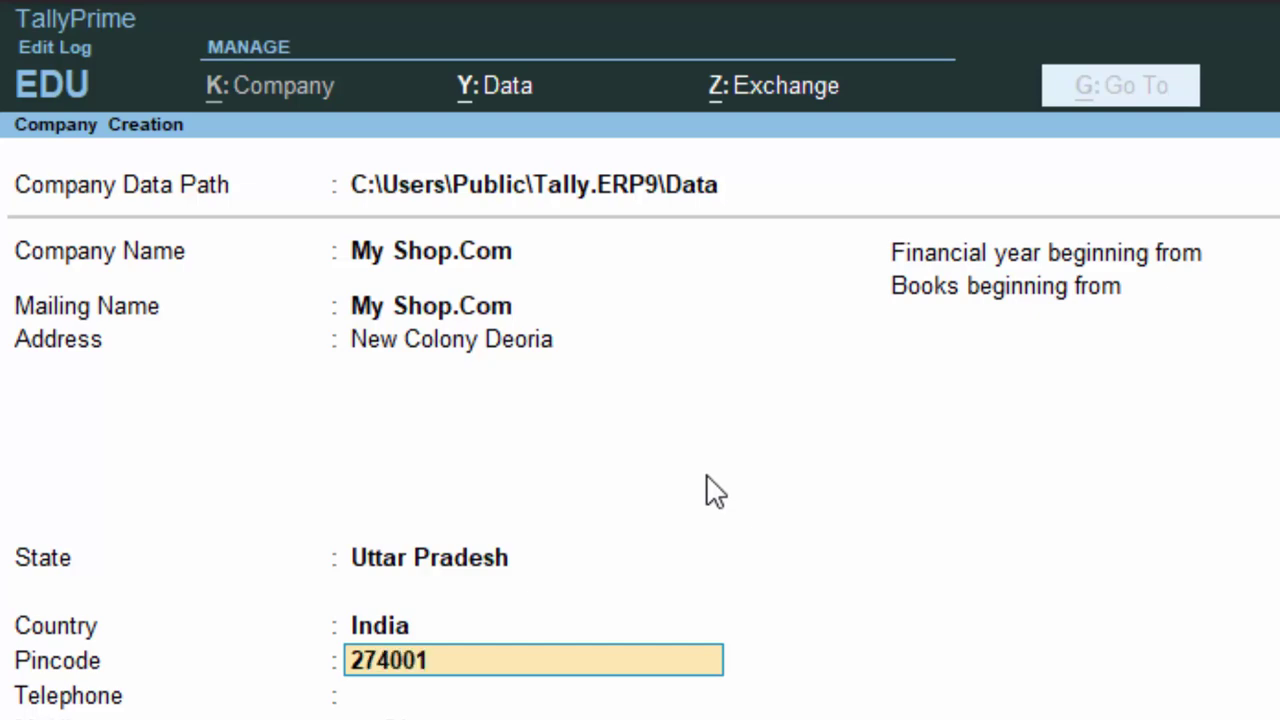
{"action": "key", "text": "Return"}
{"action": "key", "text": "Return"}
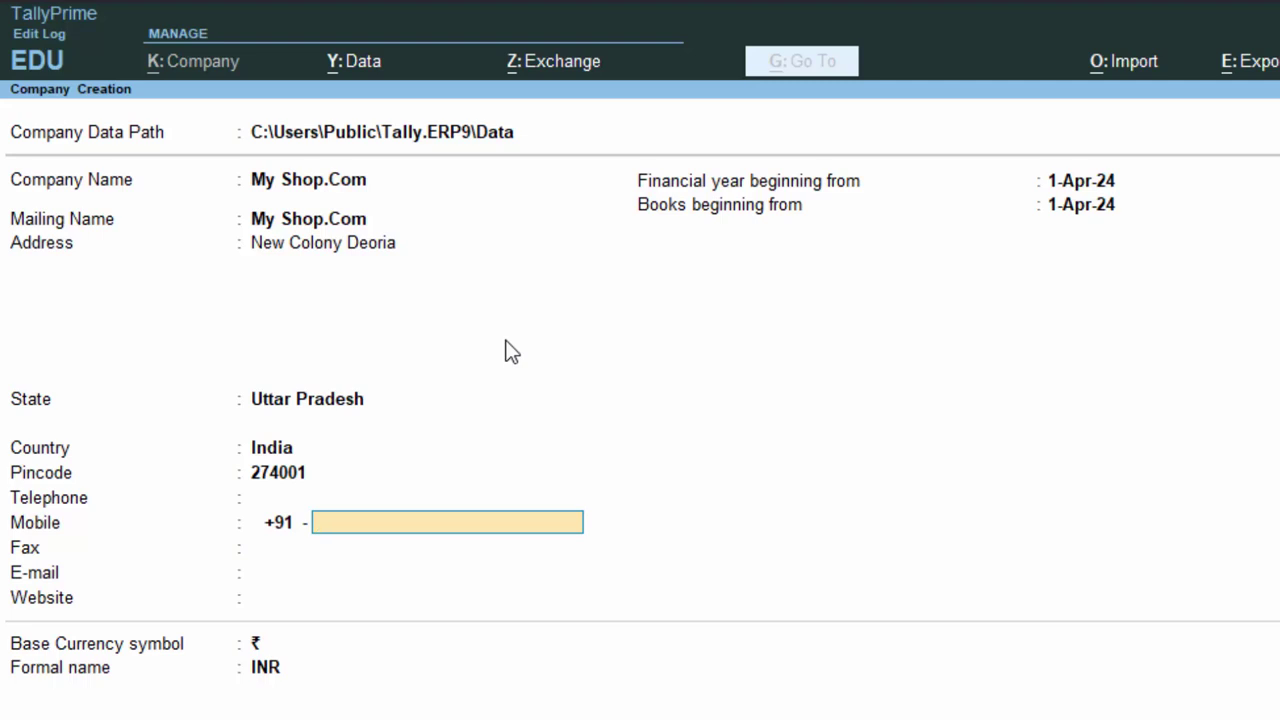
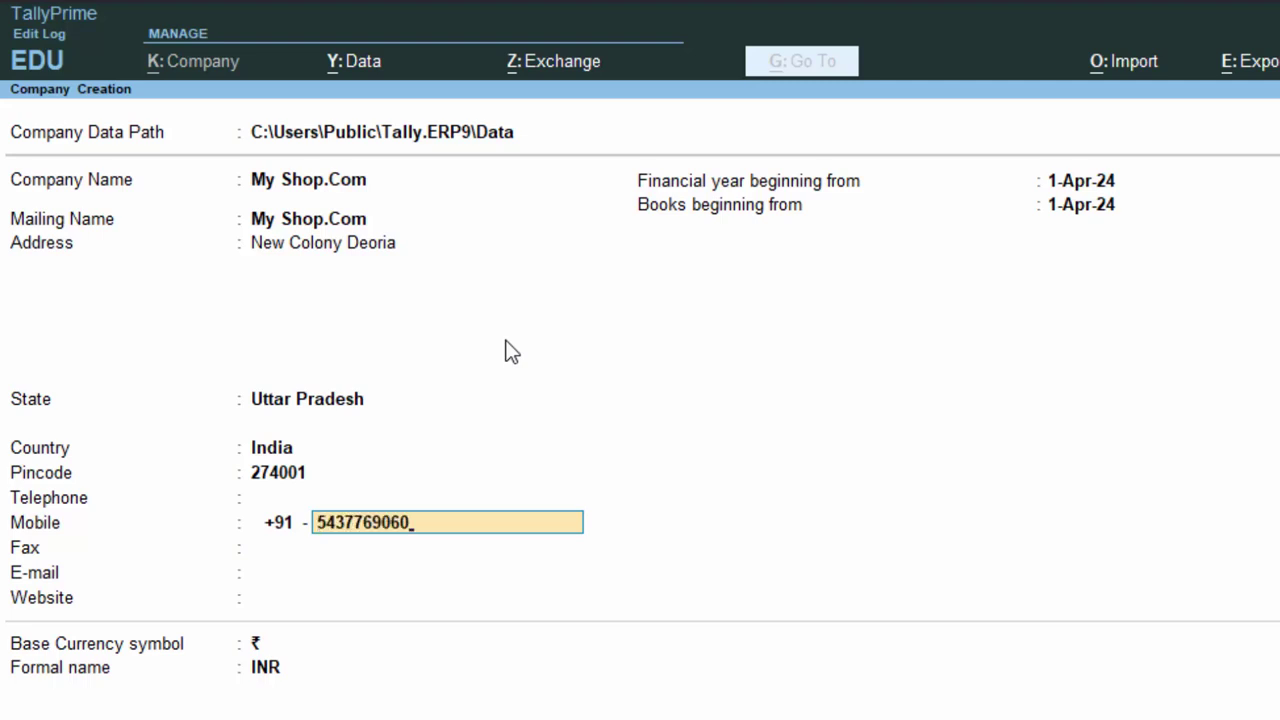
{"action": "key", "text": "Return"}
{"action": "key", "text": "Return"}
{"action": "key", "text": "Return"}
{"action": "key", "text": "Return"}
{"action": "key", "text": "Return"}
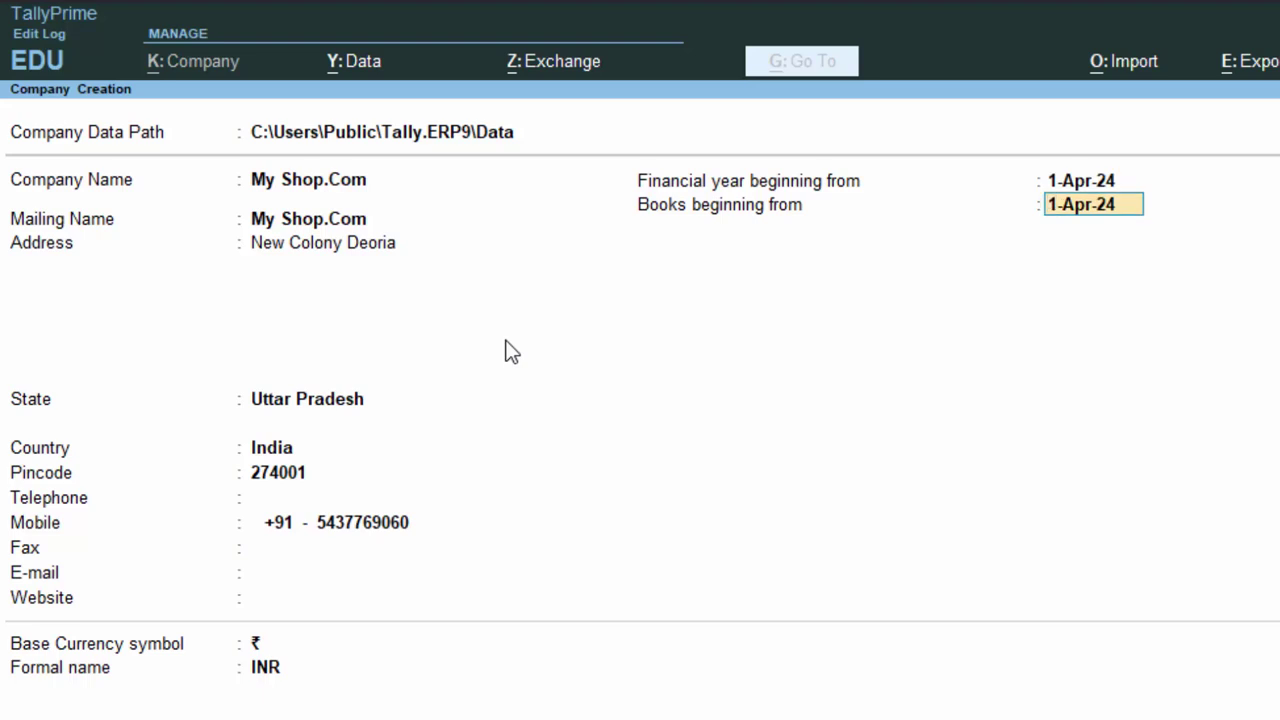
{"action": "key", "text": "Up"}
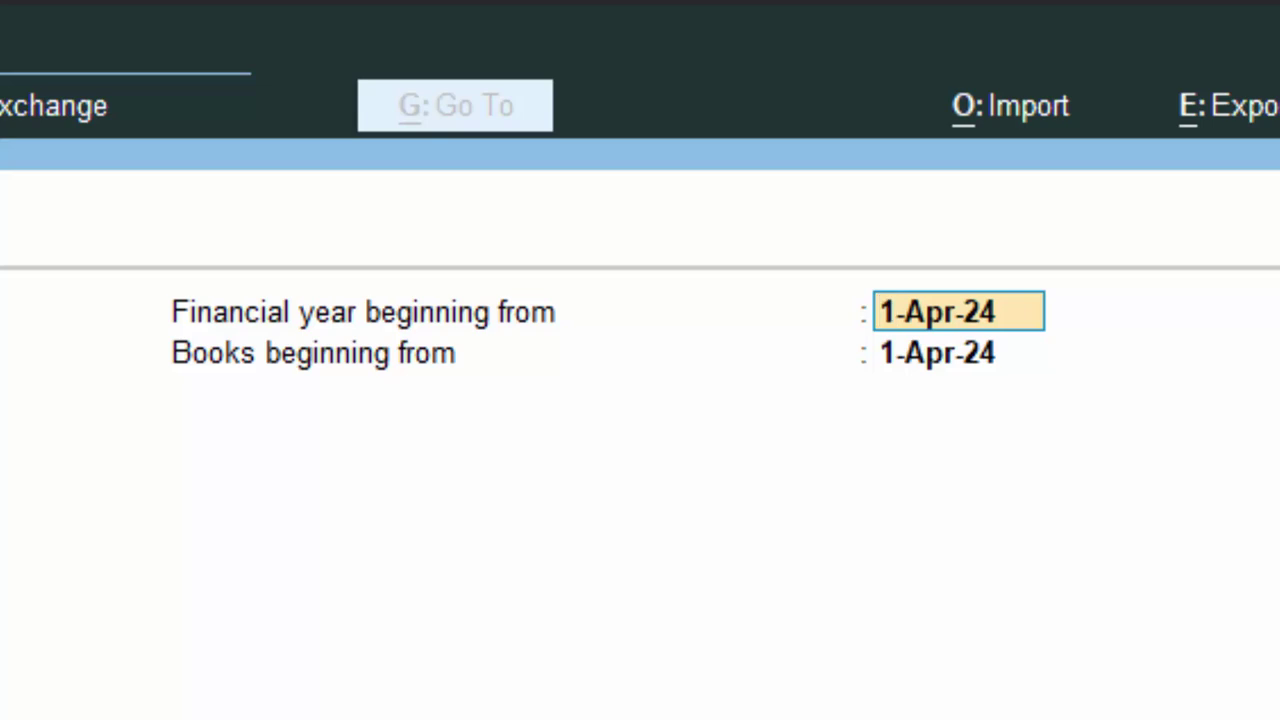
- Change the books-beginning date to 1-May-24
{"action": "left_click", "coordinate": [958, 353]}
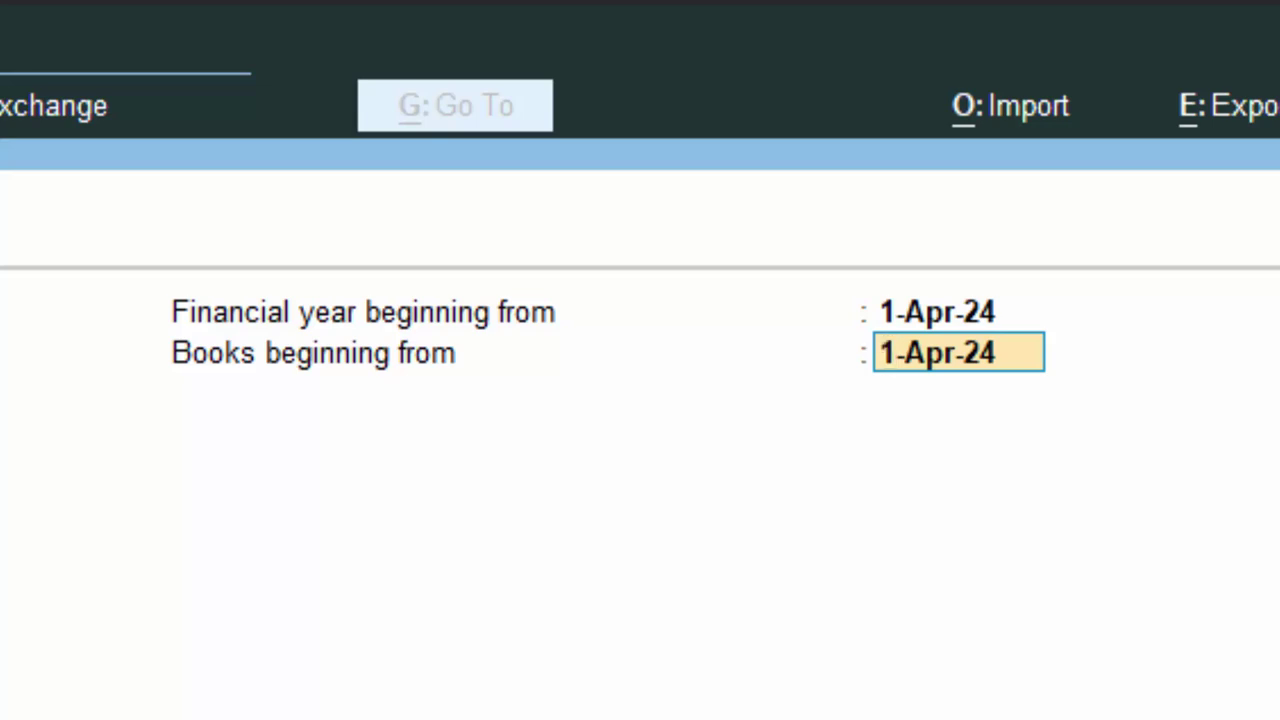
{"action": "type", "text": "1-"}
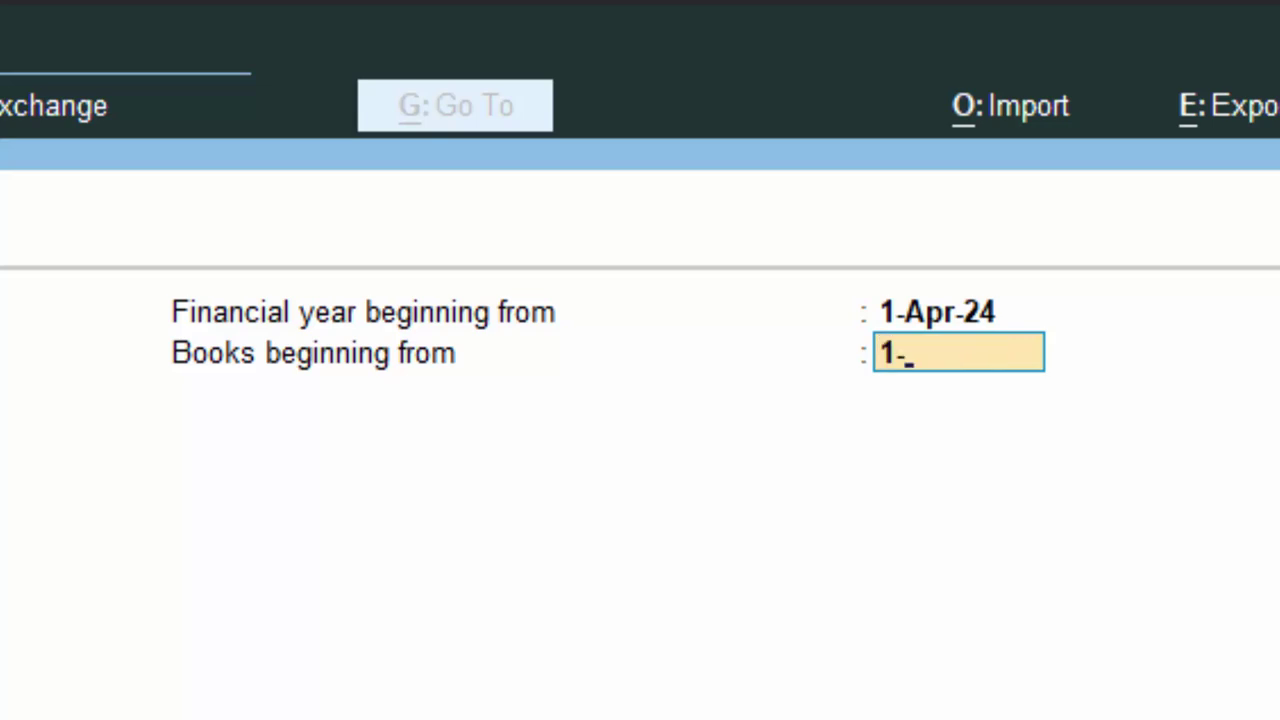
{"action": "type", "text": "50"}
{"action": "key", "text": "BackSpace"}
{"action": "type", "text": "-24"}
{"action": "key", "text": "Return"}
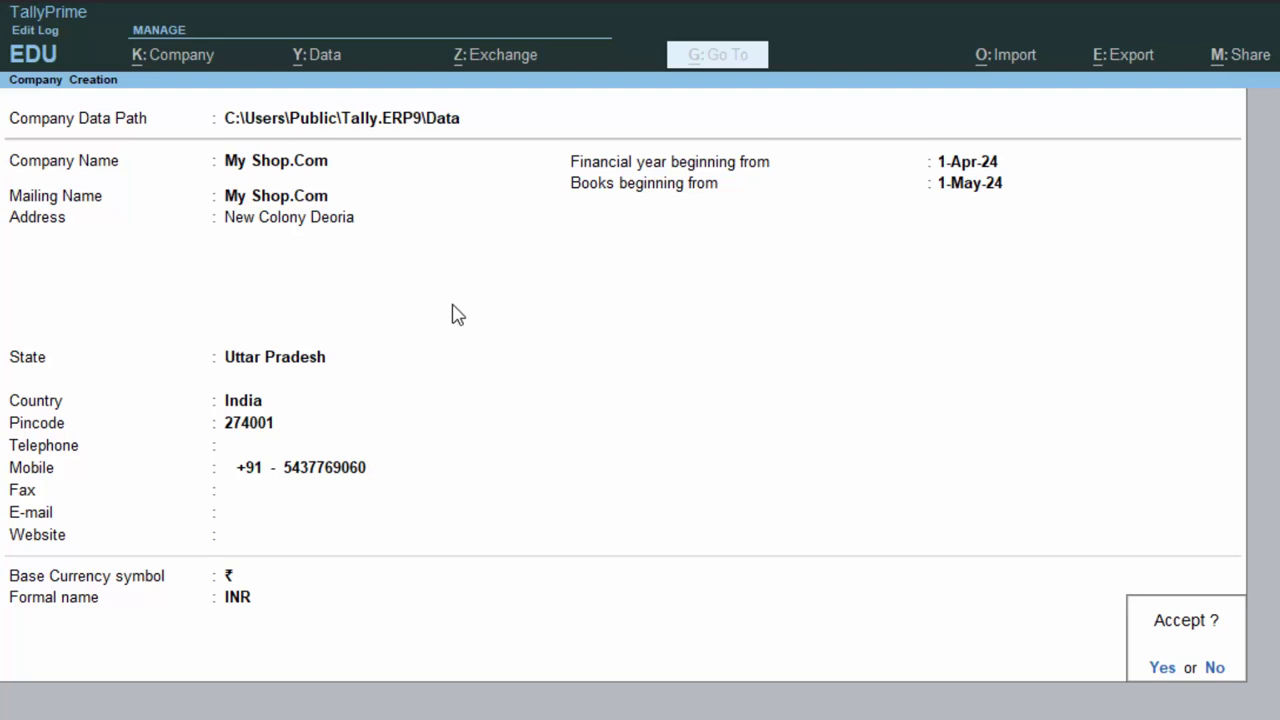
- Save the new company and set Enable GST to Yes
{"action": "key", "text": "Return"}
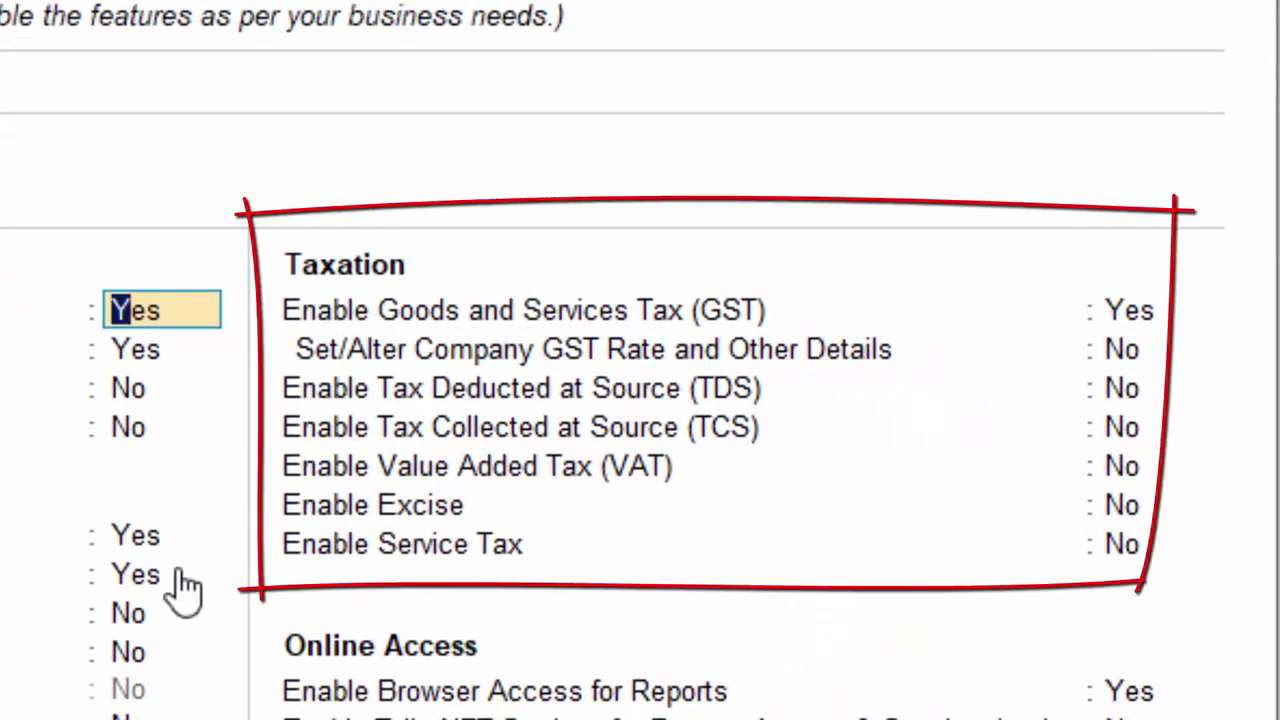
{"action": "left_click", "coordinate": [1126, 310]}
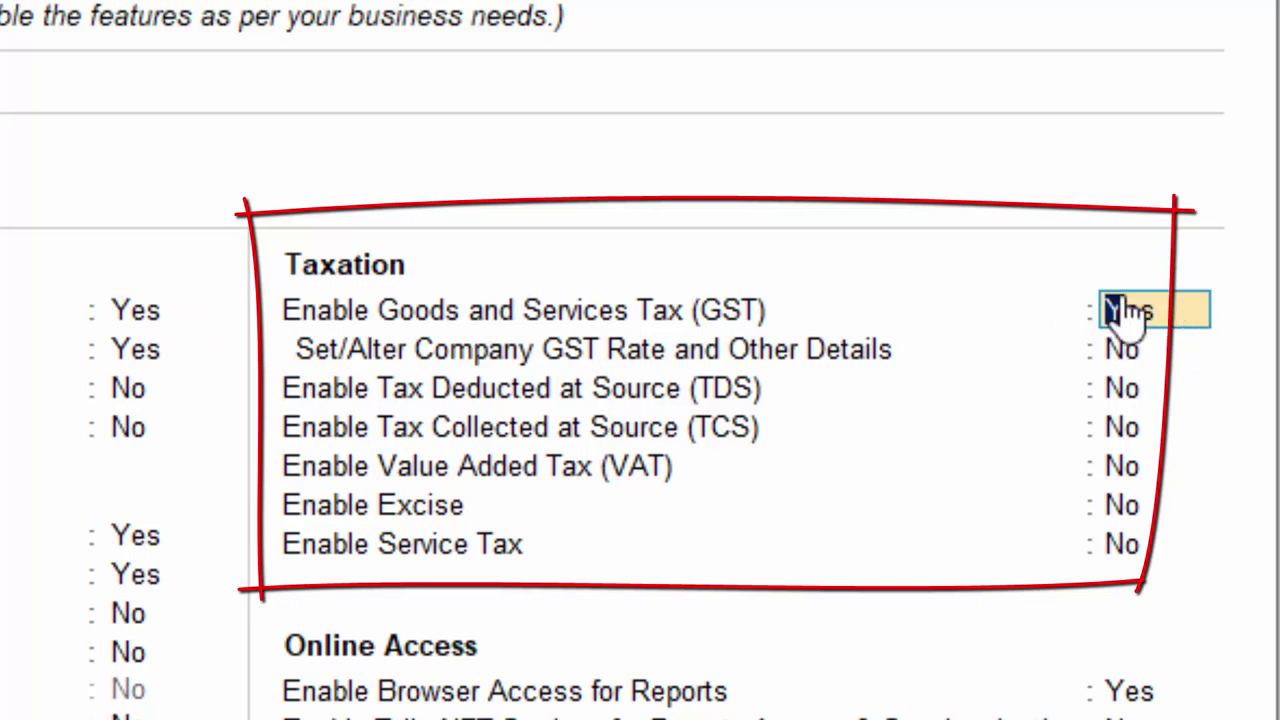
{"action": "key", "text": "Return"}
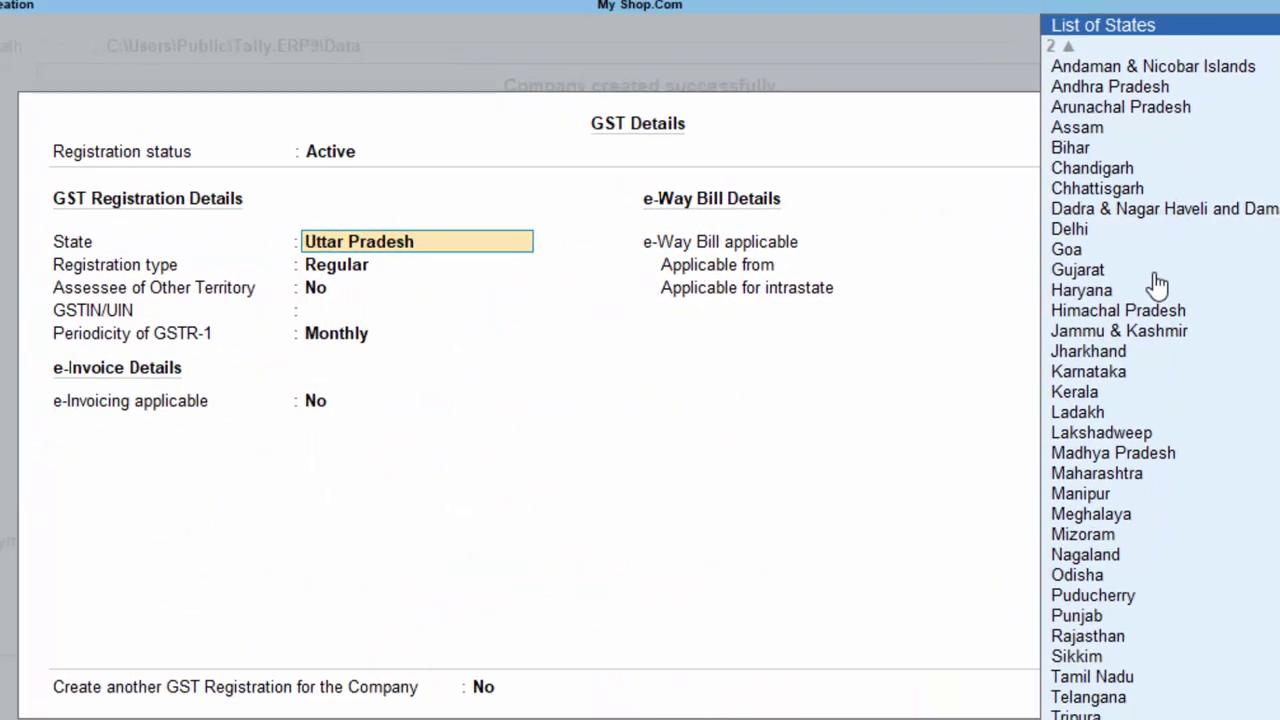
- Fill GST details: Uttar Pradesh, Regular, the company GSTIN, monthly GSTR-1, e-Way Bill from 1-May-24
{"action": "key", "text": "Return"}
{"action": "key", "text": "Return"}
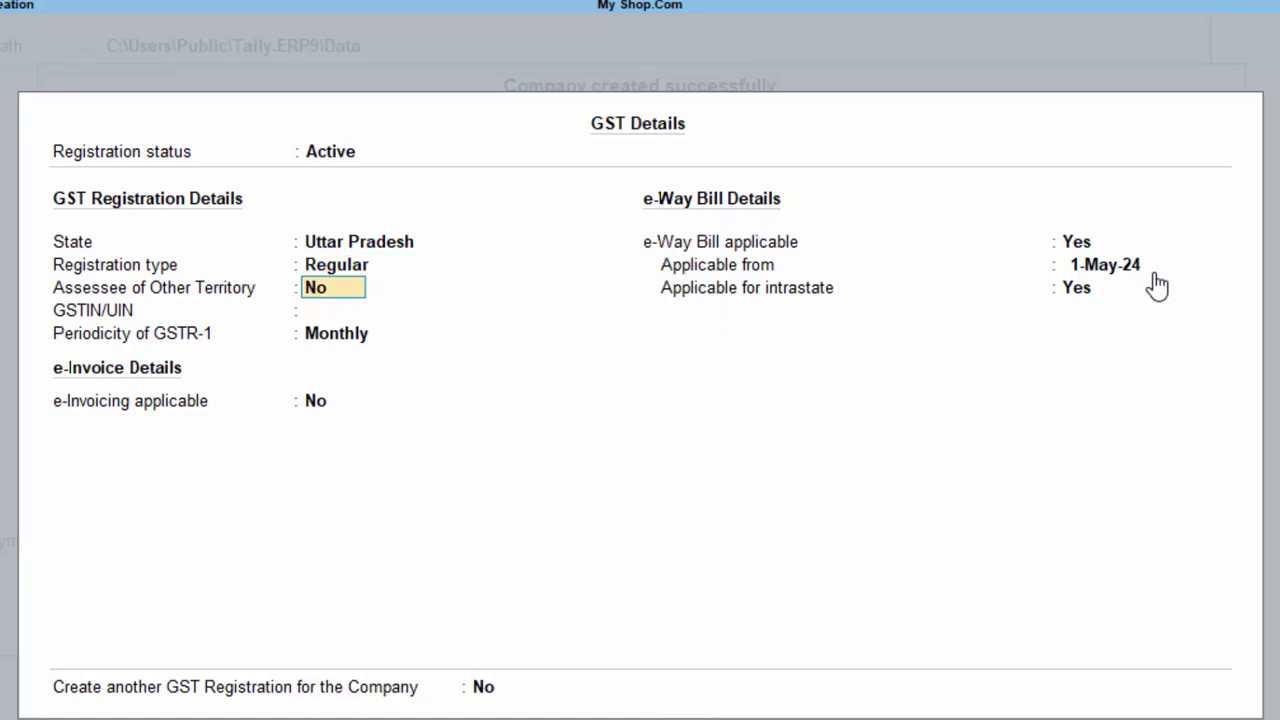
{"action": "key", "text": "Return"}
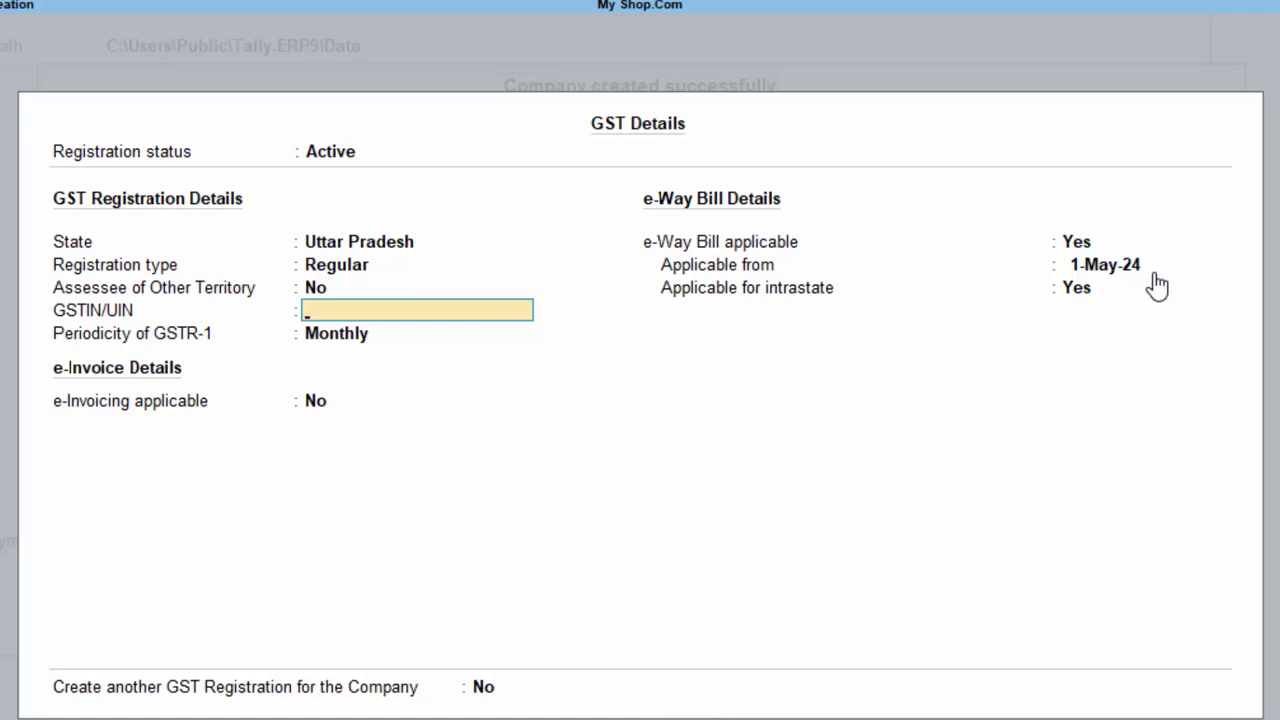
{"action": "type", "text": "AAKKFS54354"}
{"action": "key", "text": "Return"}
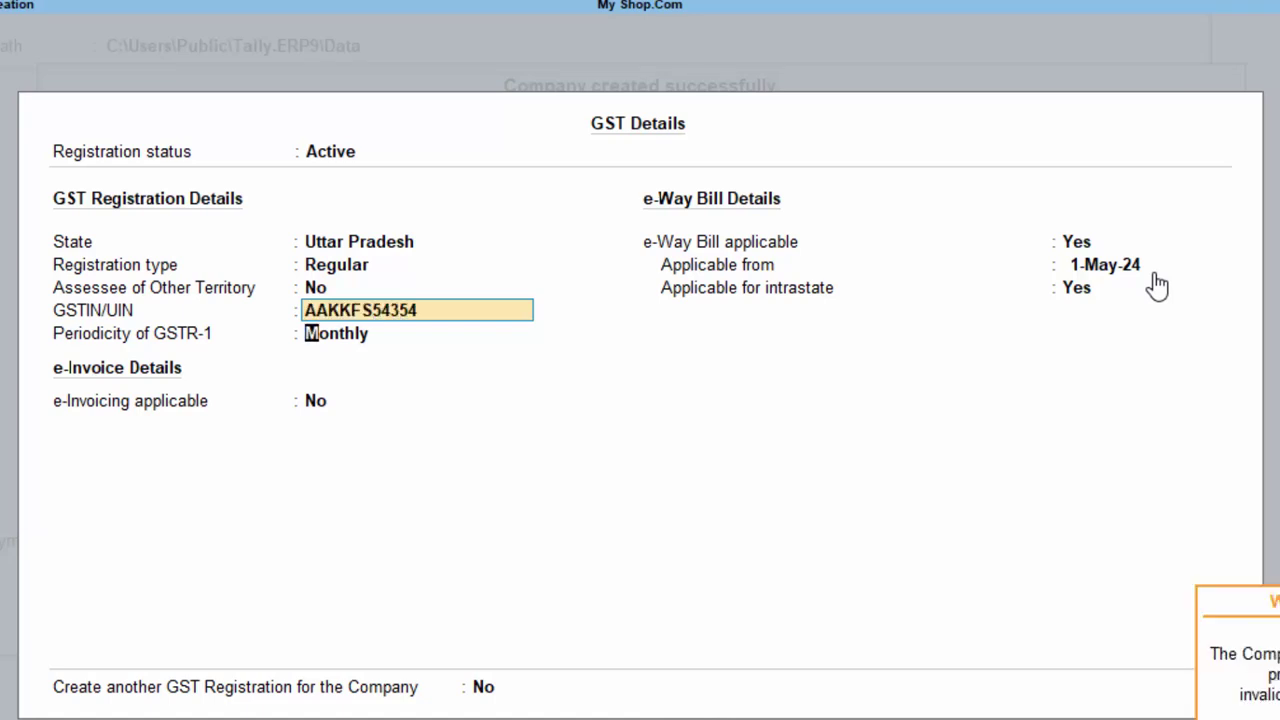
{"action": "key", "text": "Return"}
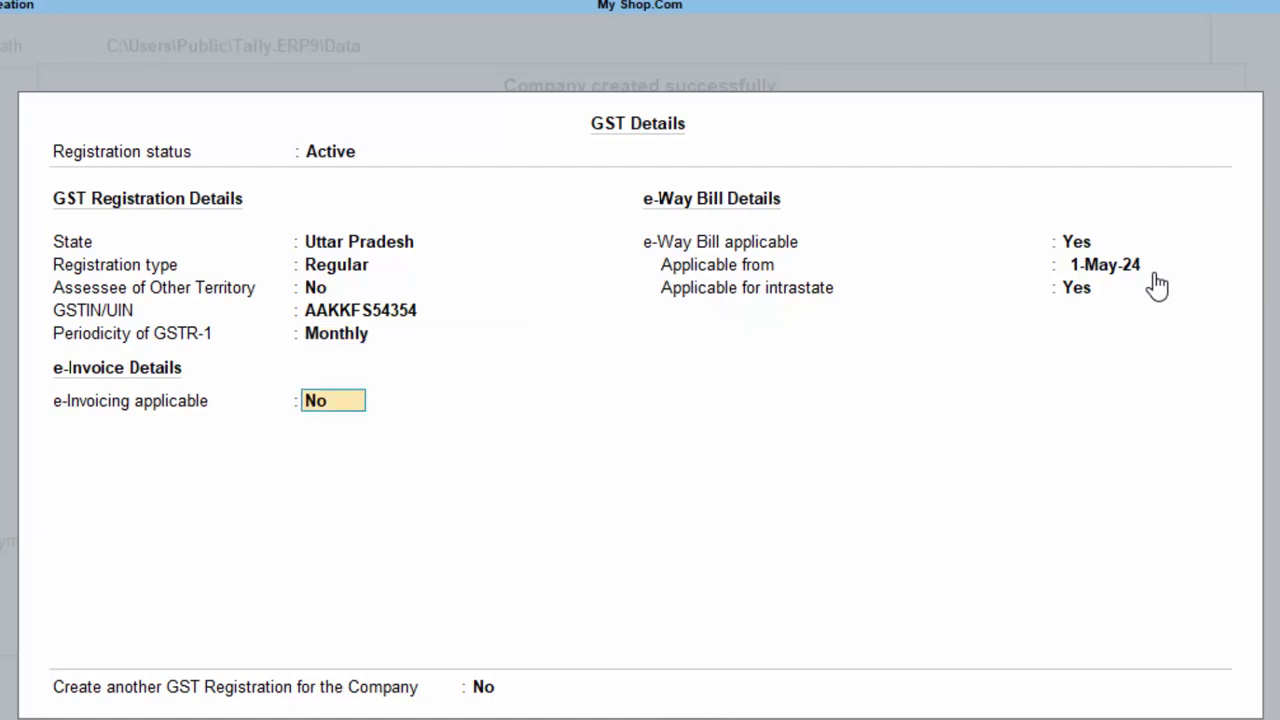
{"action": "key", "text": "Return"}
{"action": "key", "text": "Return"}
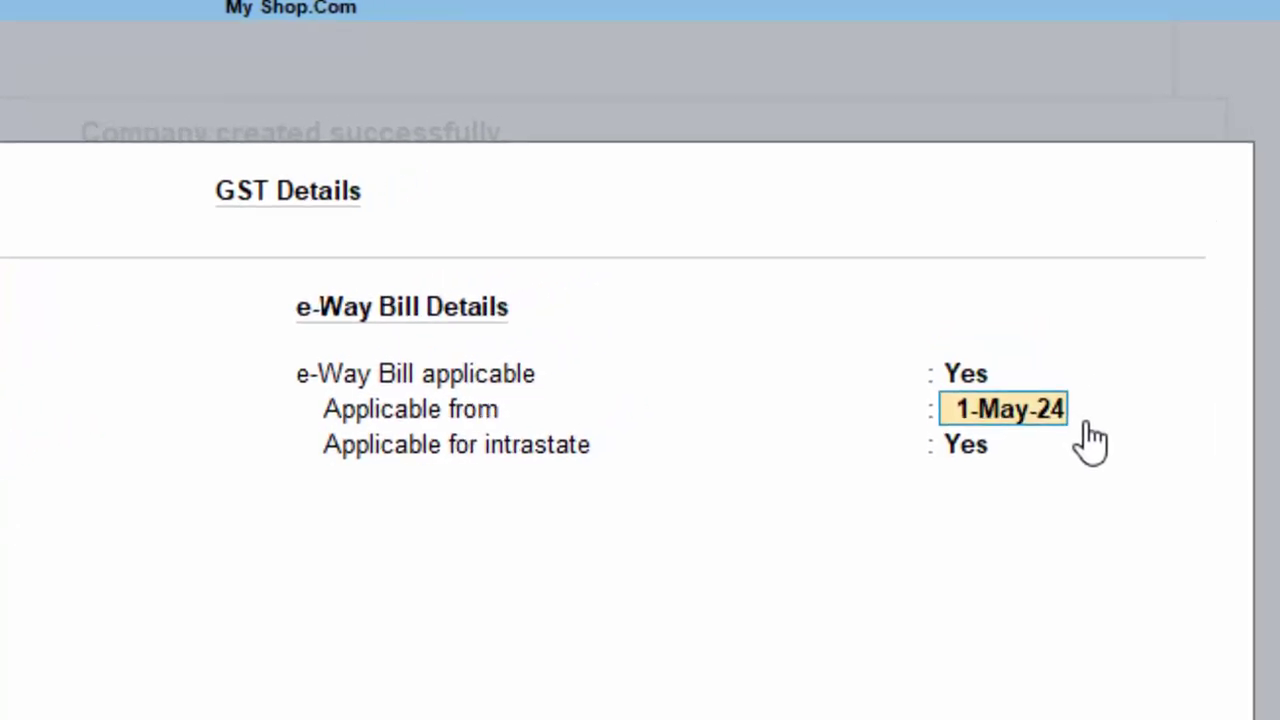
{"action": "key", "text": "Return"}
{"action": "key", "text": "Return"}
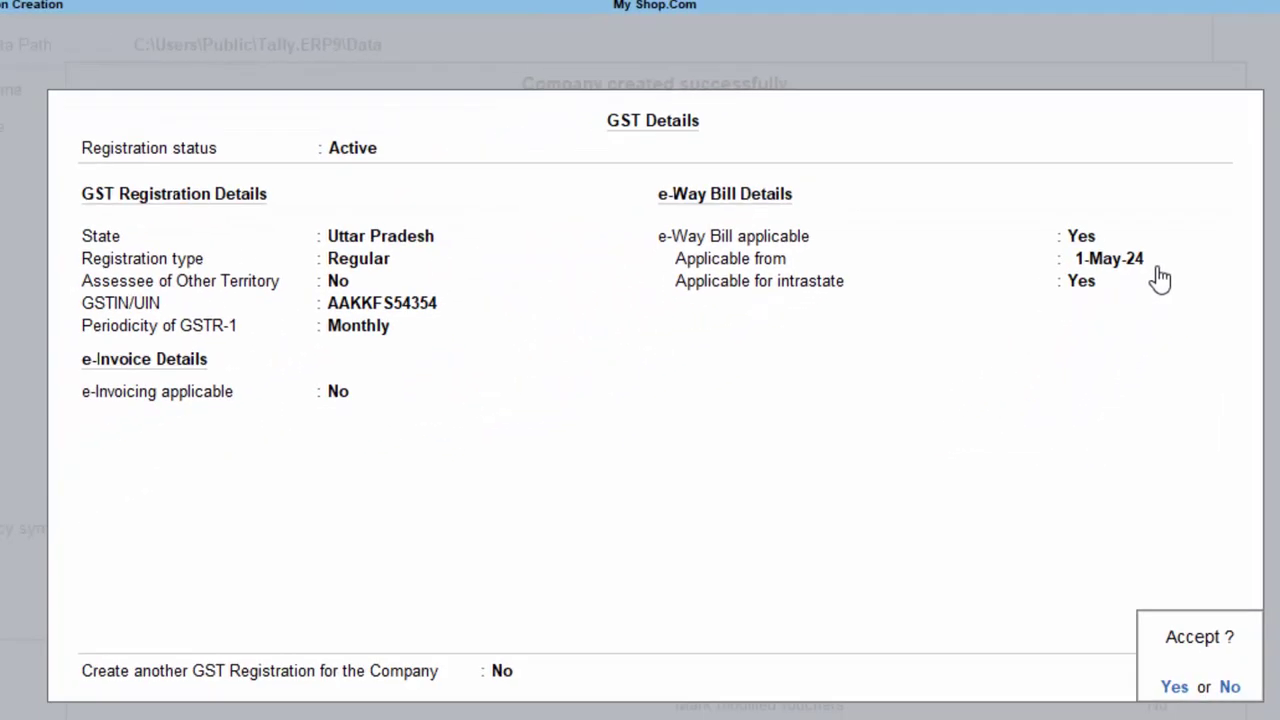
{"action": "key", "text": "Return"}
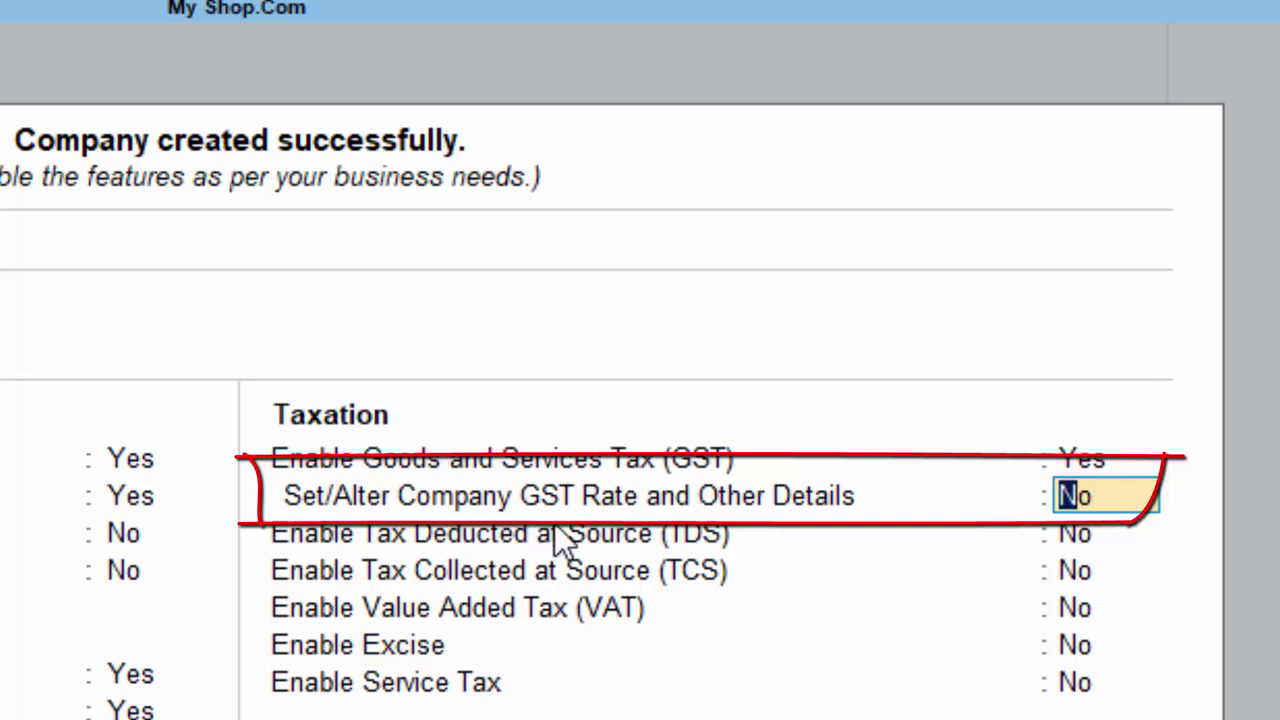
- Specify HSN/SAC details directly with code 24234324
{"action": "type", "text": "y"}
{"action": "key", "text": "Return"}
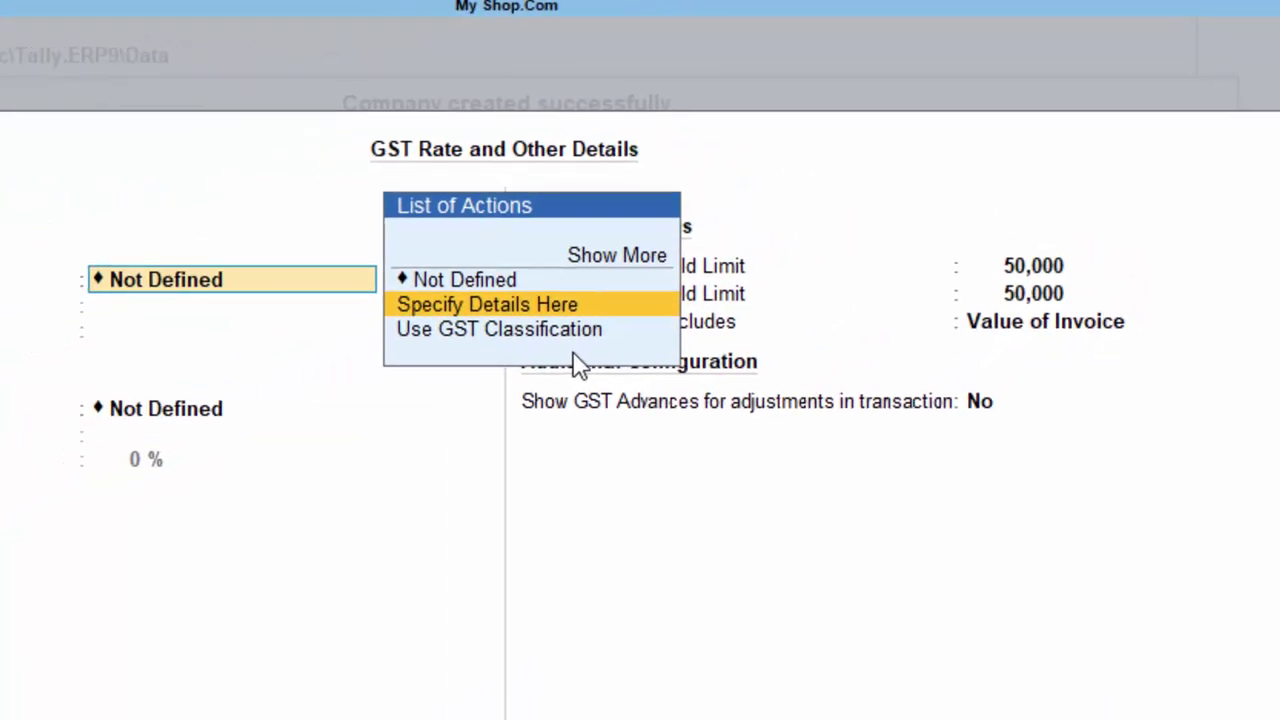
{"action": "key", "text": "Return"}
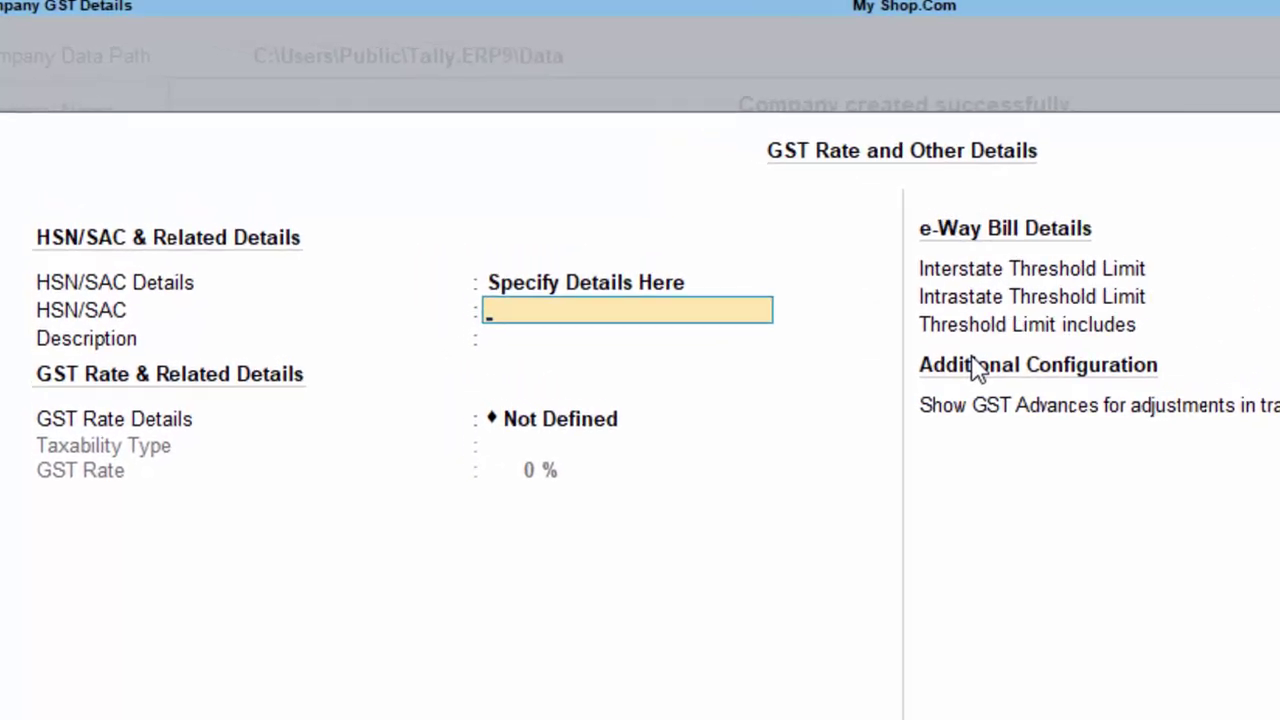
{"action": "type", "text": "2423432"}
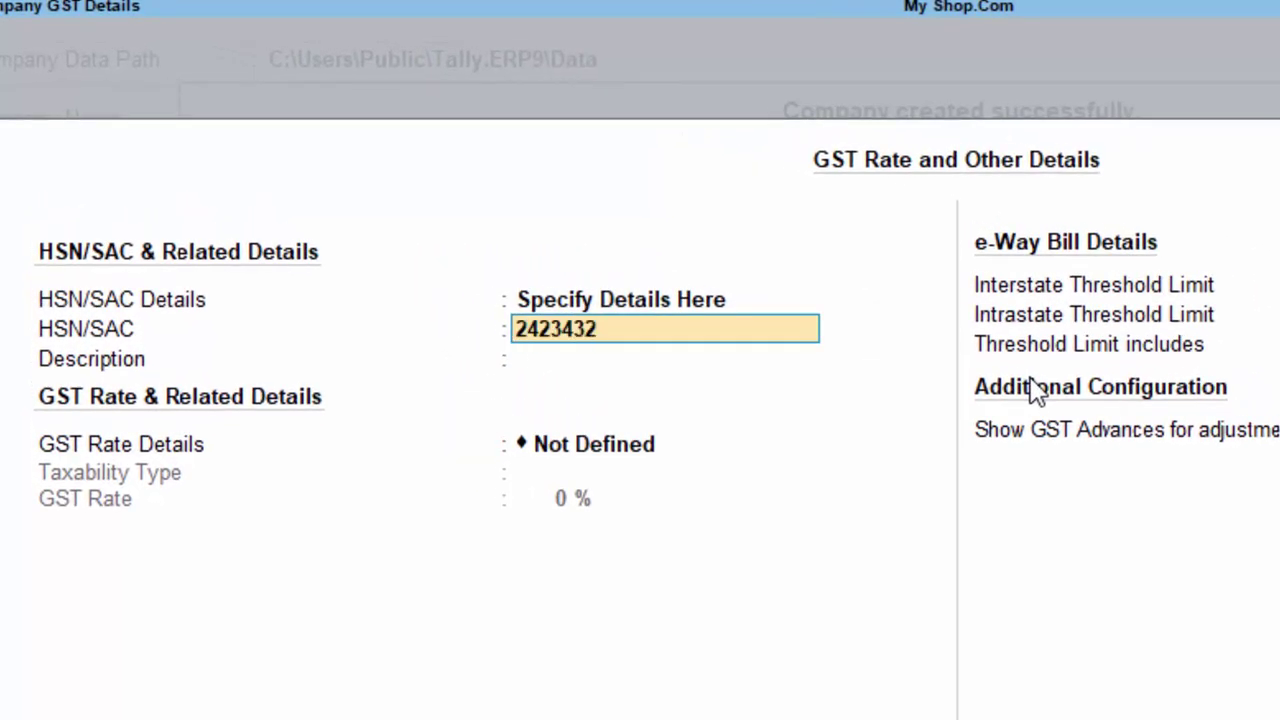
{"action": "type", "text": "4"}
{"action": "key", "text": "Return"}
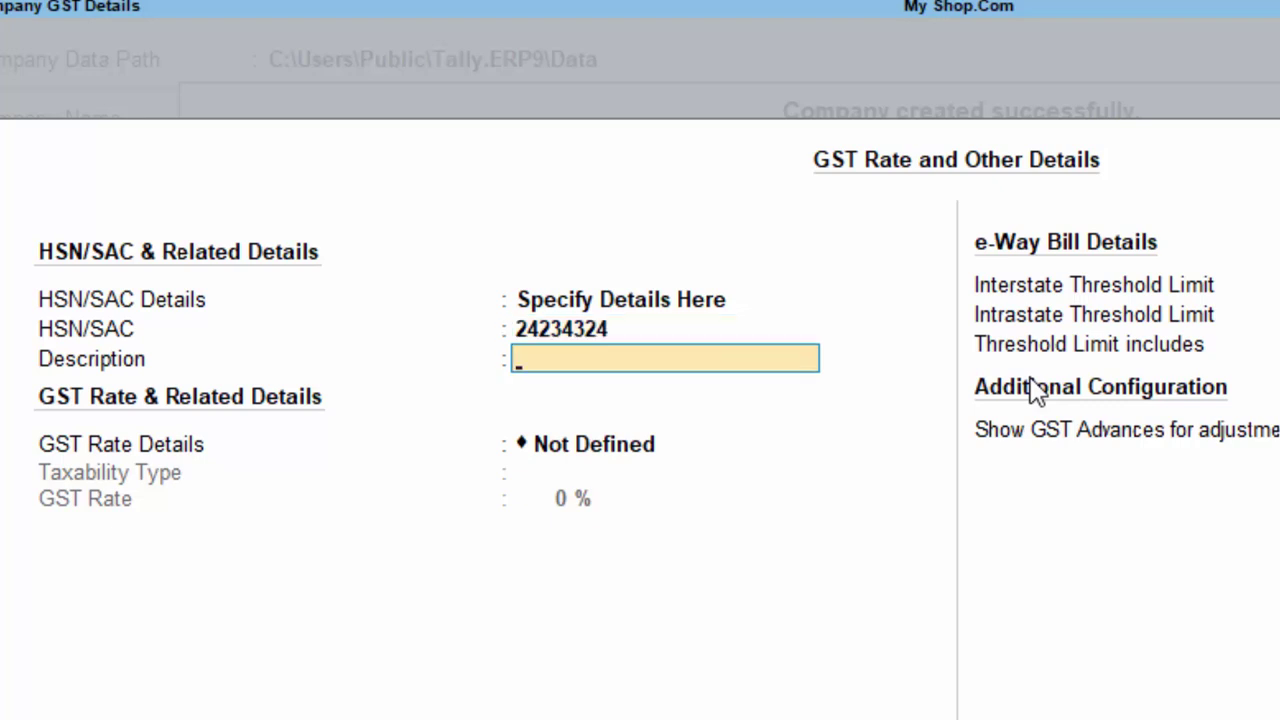
- Set GST rate details to Taxable at 1%, keeping 50,000 thresholds based on Value of Invoice
{"action": "key", "text": "Return"}
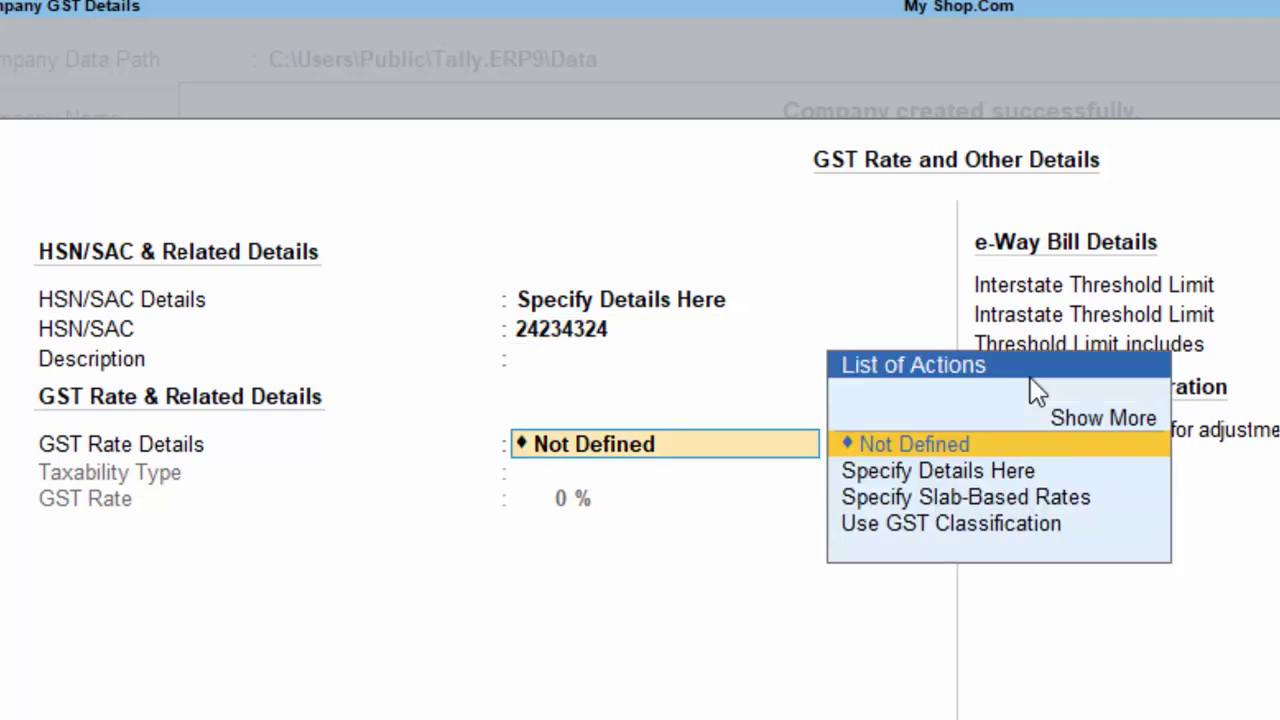
{"action": "key", "text": "Down"}
{"action": "key", "text": "Return"}
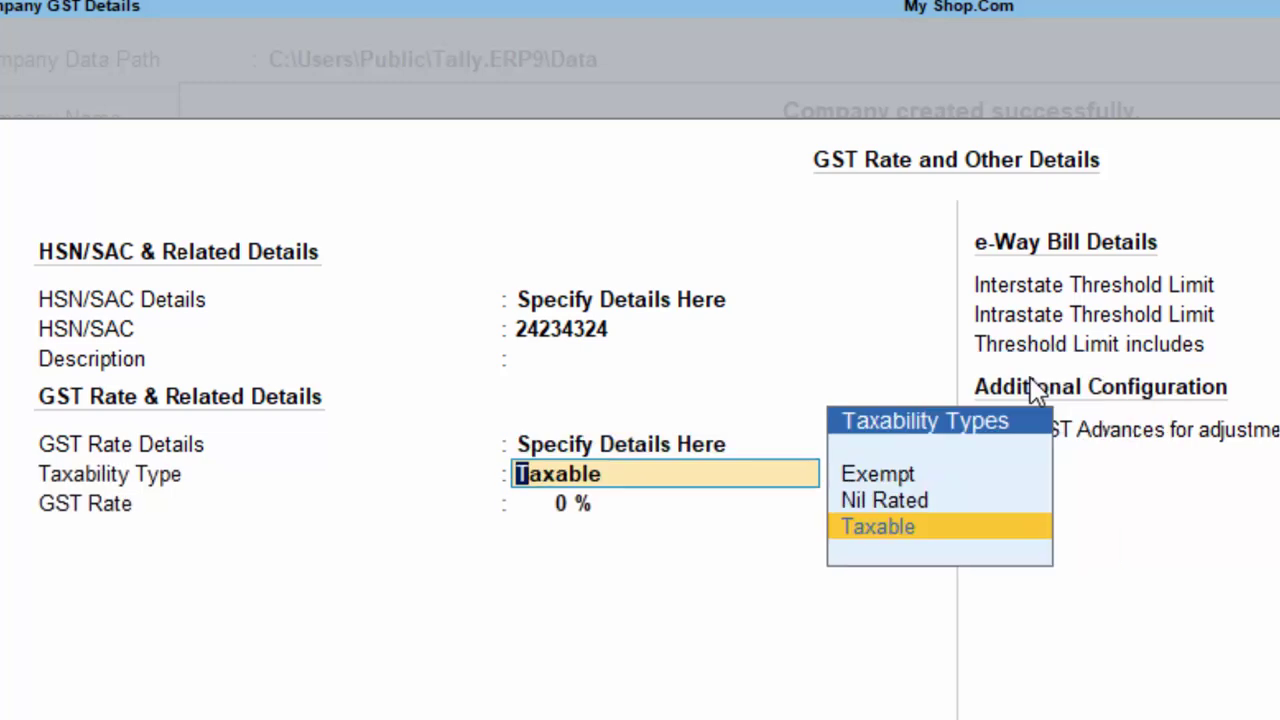
{"action": "key", "text": "Return"}
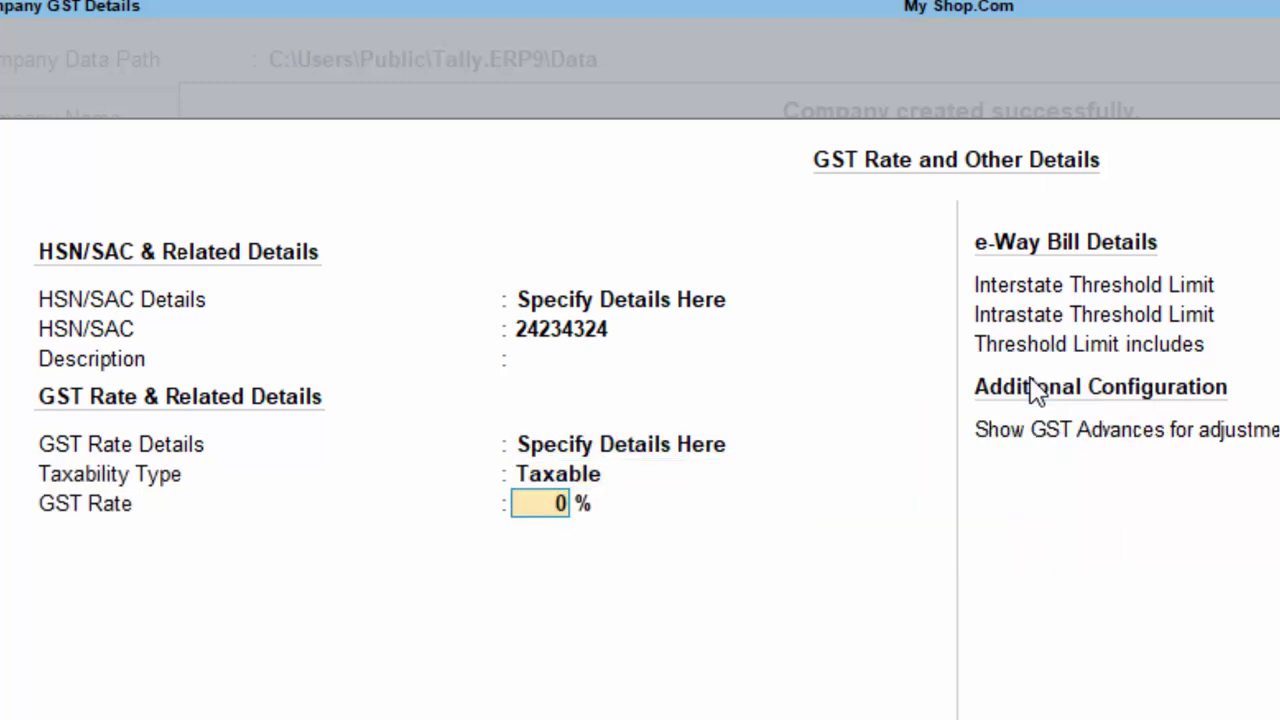
{"action": "type", "text": "1"}
{"action": "key", "text": "Return"}
{"action": "key", "text": "Return"}
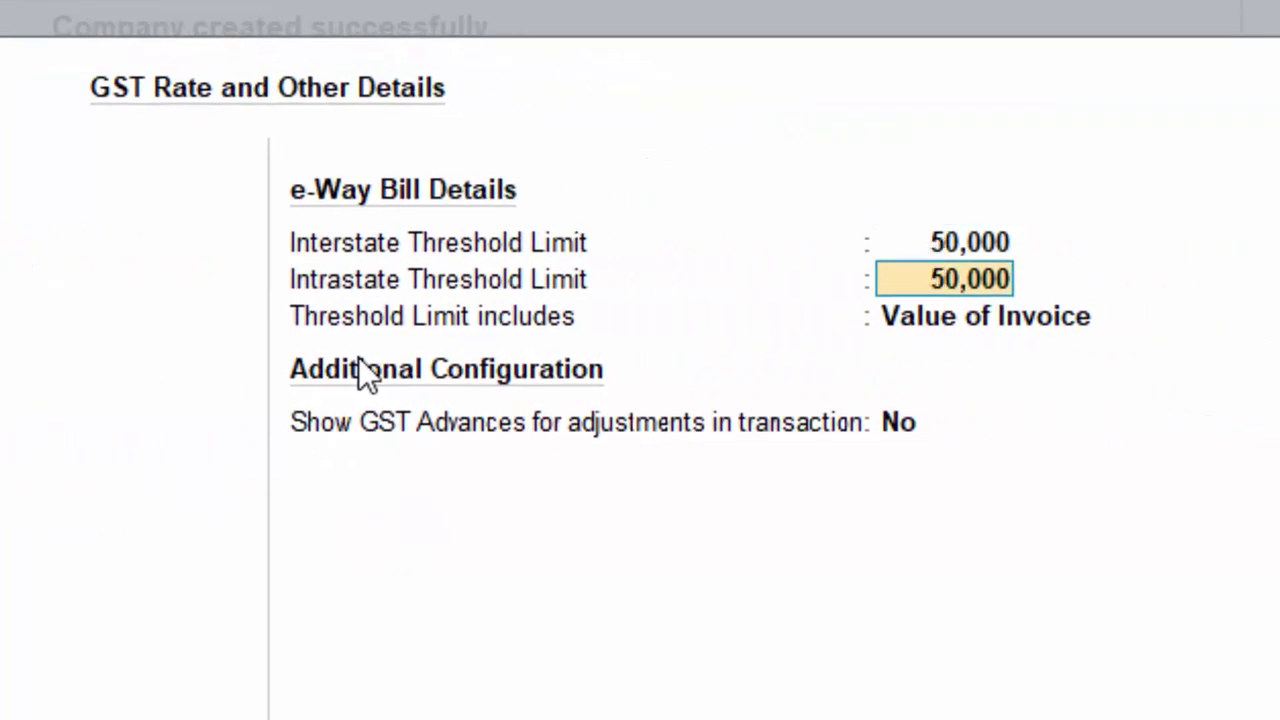
{"action": "key", "text": "Return"}
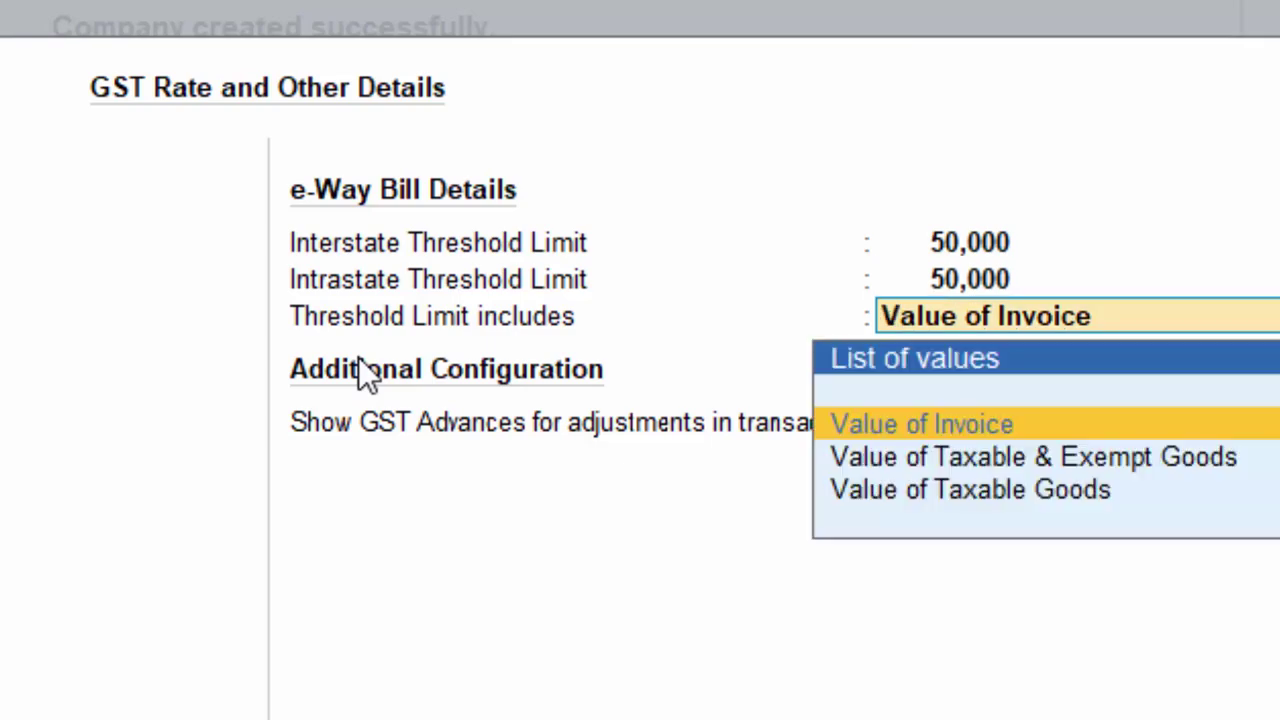
{"action": "key", "text": "Return"}
{"action": "key", "text": "Return"}
{"action": "key", "text": "Return"}
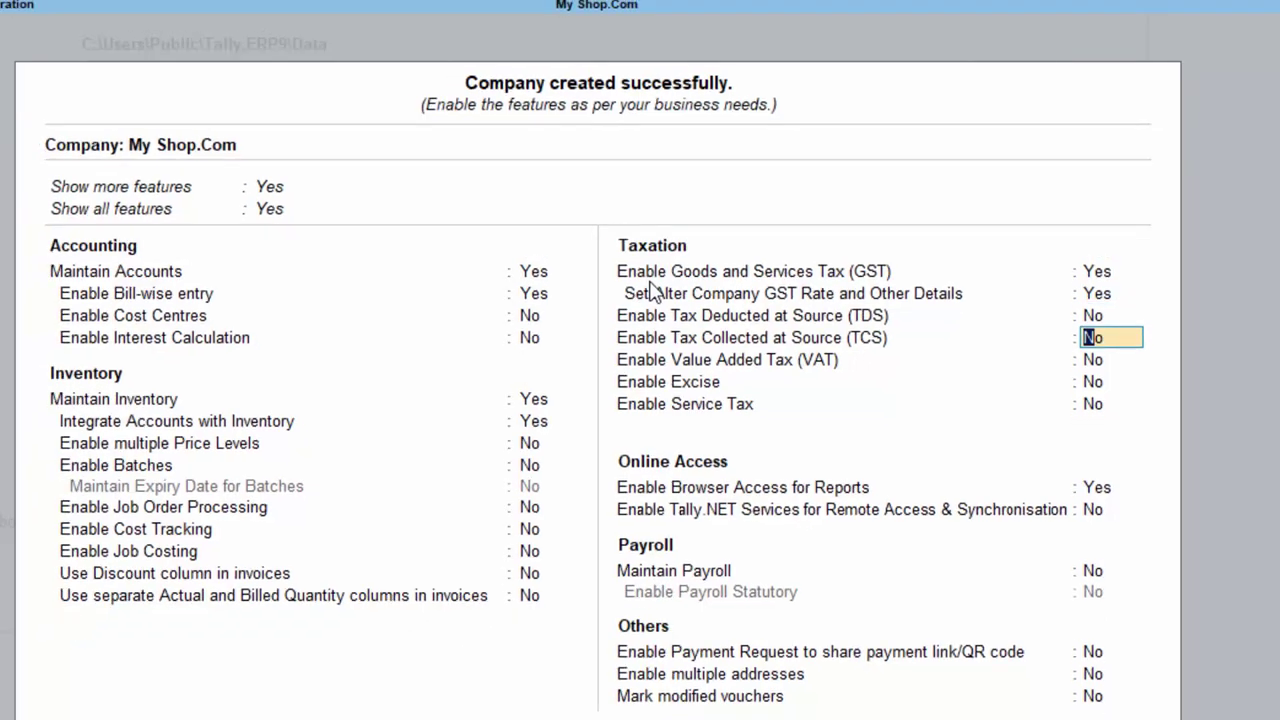
{"action": "key", "text": "Return"}
{"action": "key", "text": "Return"}
{"action": "key", "text": "Return"}
- Accept the company feature settings and begin a new voucher from Gateway of Tally
{"action": "key", "text": "Return"}
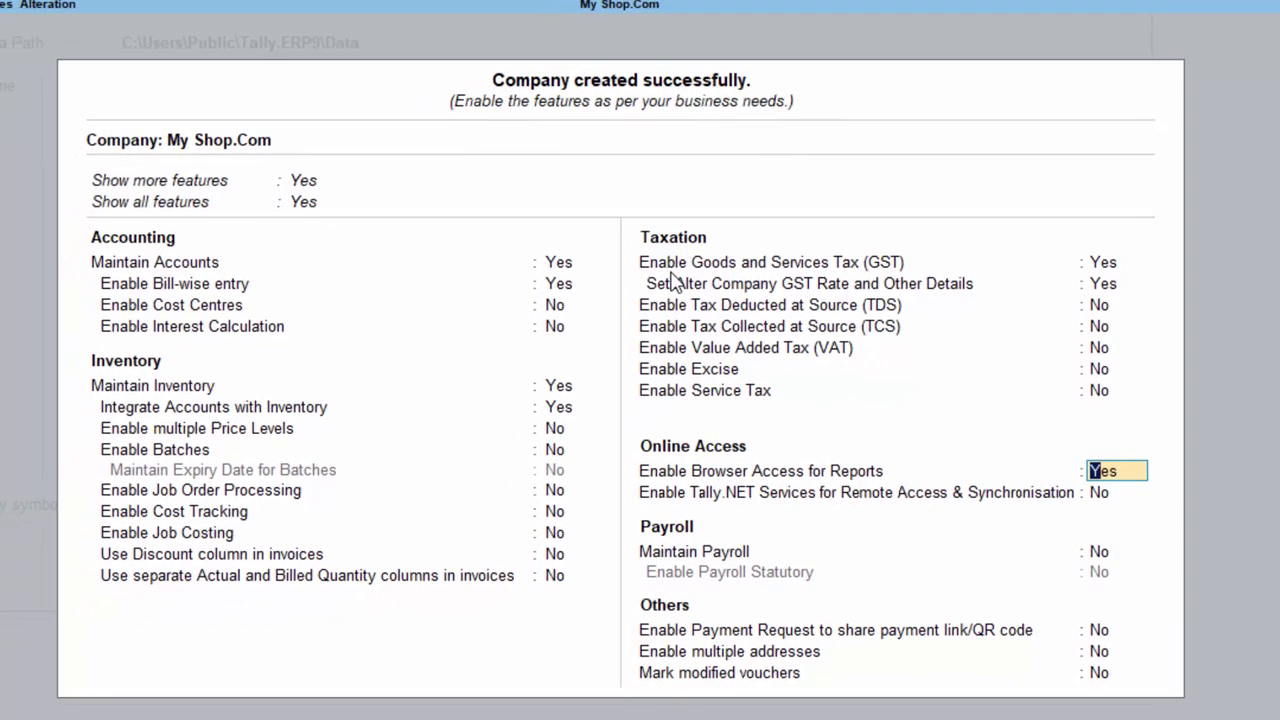
{"action": "key", "text": "Return"}
{"action": "key", "text": "Return"}
{"action": "key", "text": "Return"}
{"action": "key", "text": "Return"}
{"action": "key", "text": "Return"}
{"action": "key", "text": "Return"}
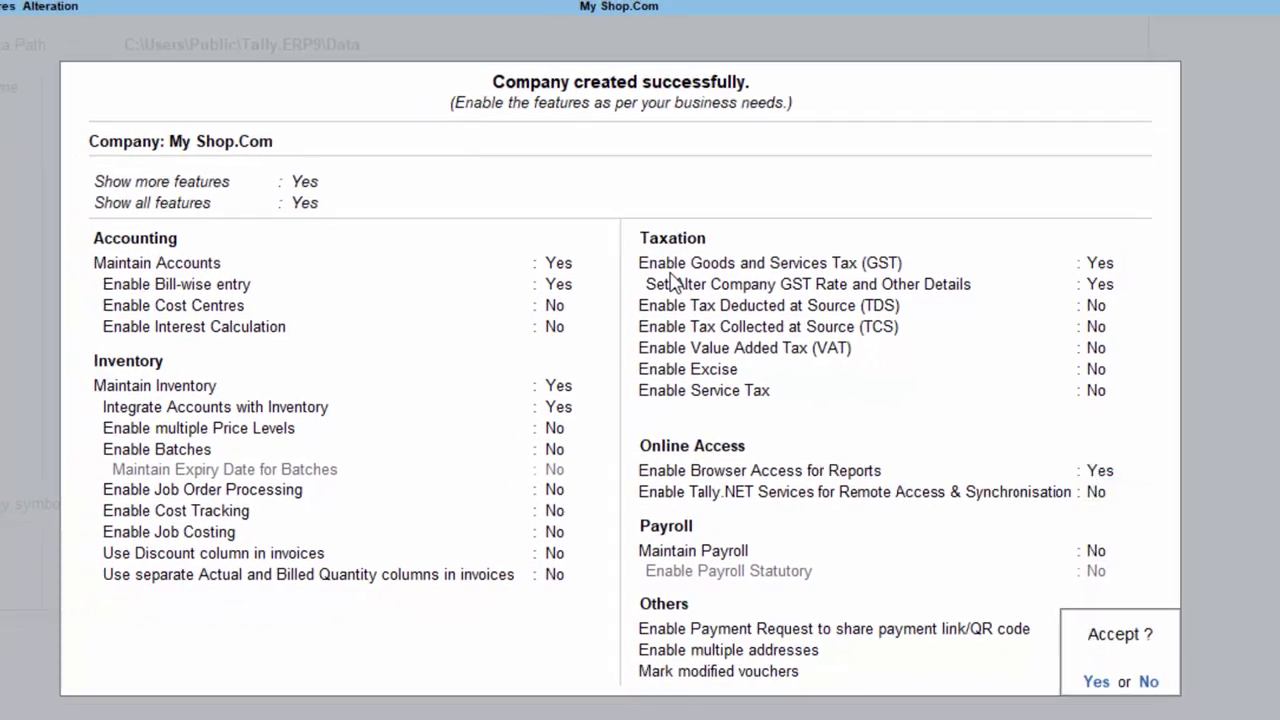
{"action": "key", "text": "Return"}
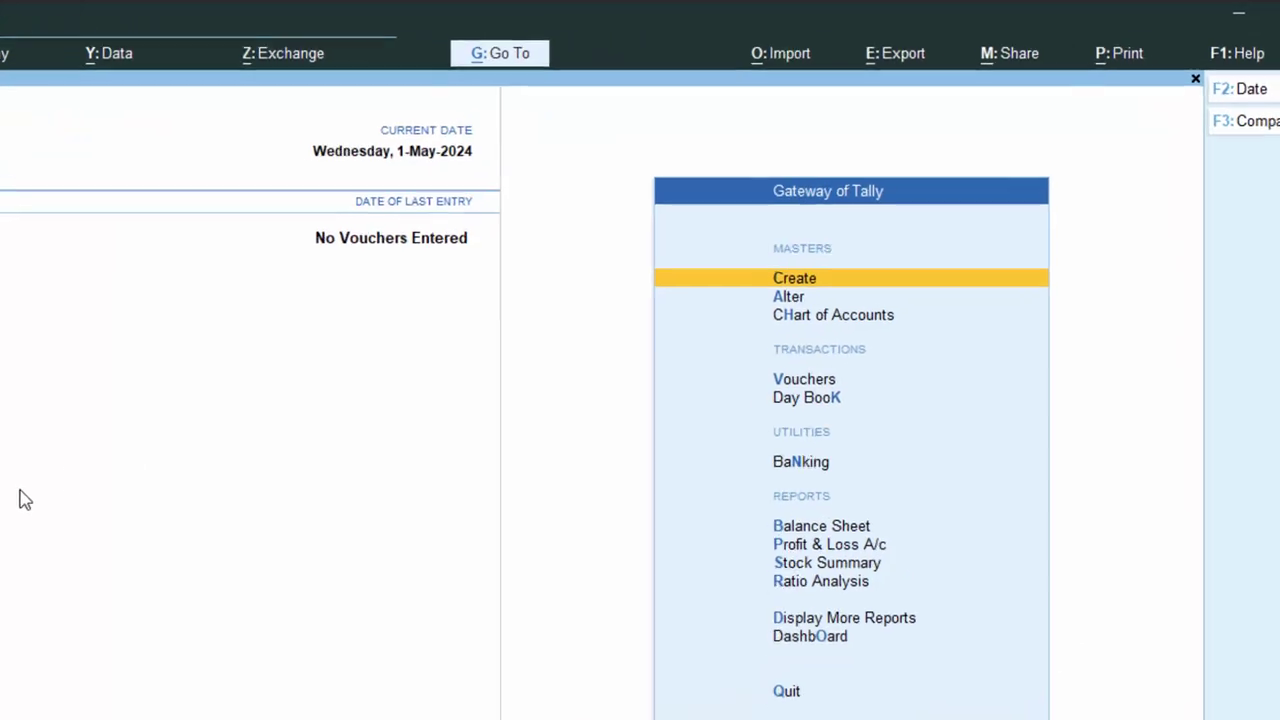
{"action": "key", "text": "v"}
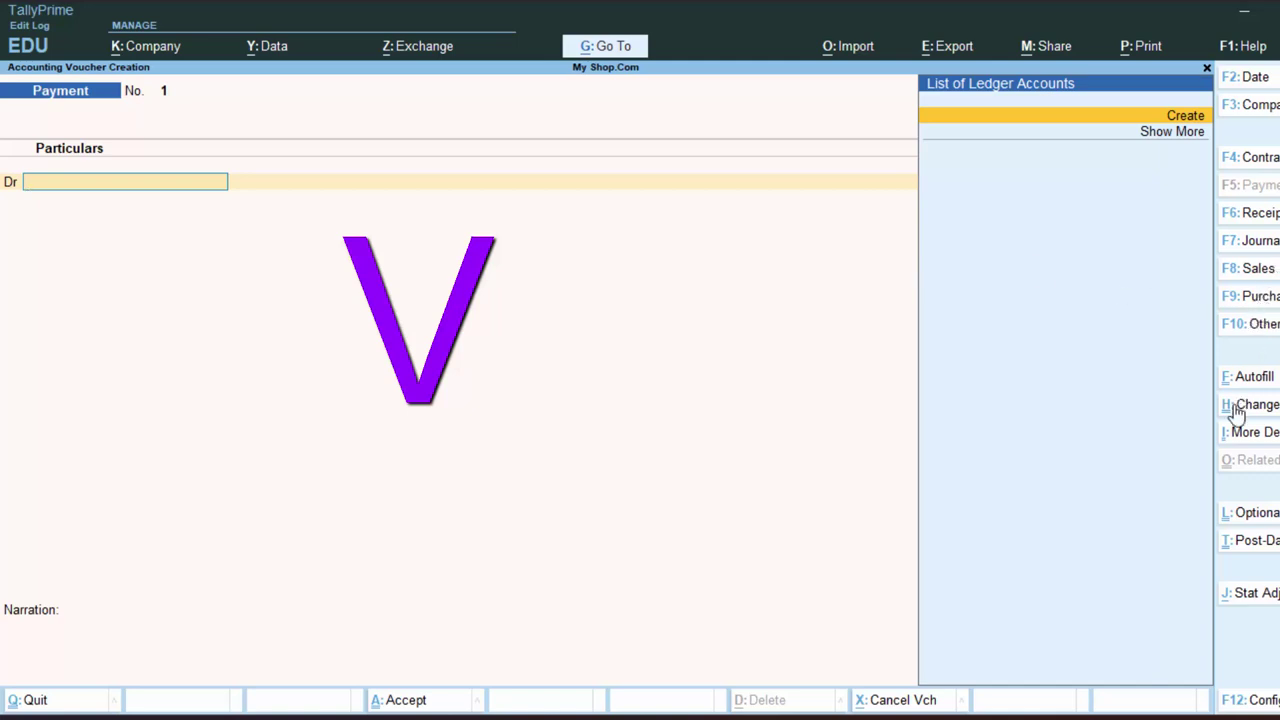
- Switch the voucher to Receipt and begin creating a new ledger account
{"action": "left_click", "coordinate": [1254, 215]}
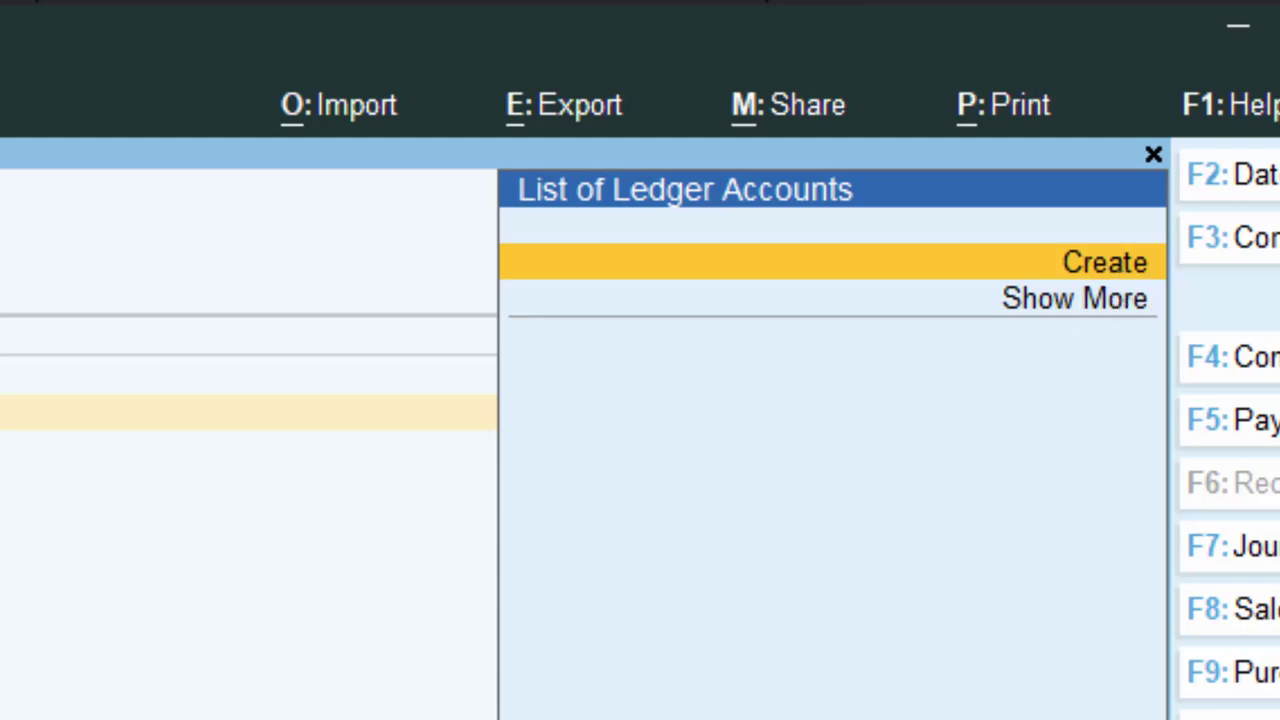
{"action": "key", "text": "Return"}
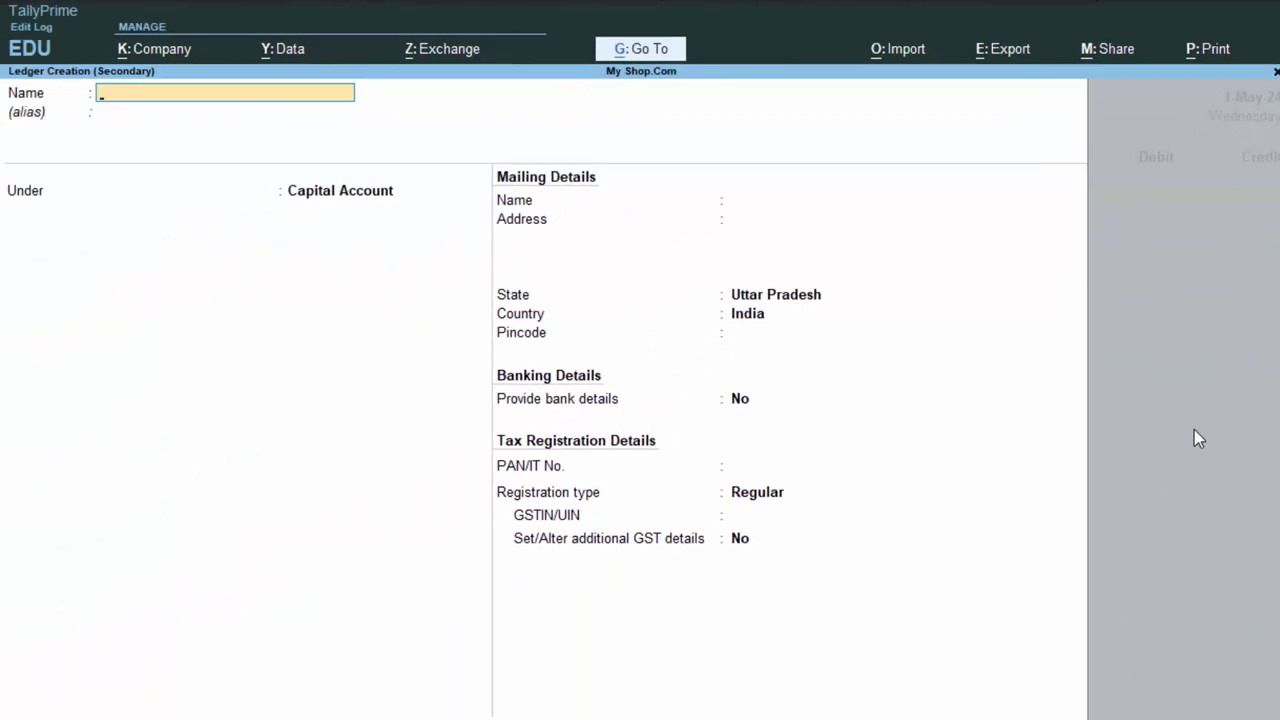
- Create the Capital A/c ledger under the Capital Account group
{"action": "type", "text": "Capital A/c"}
{"action": "key", "text": "Return"}
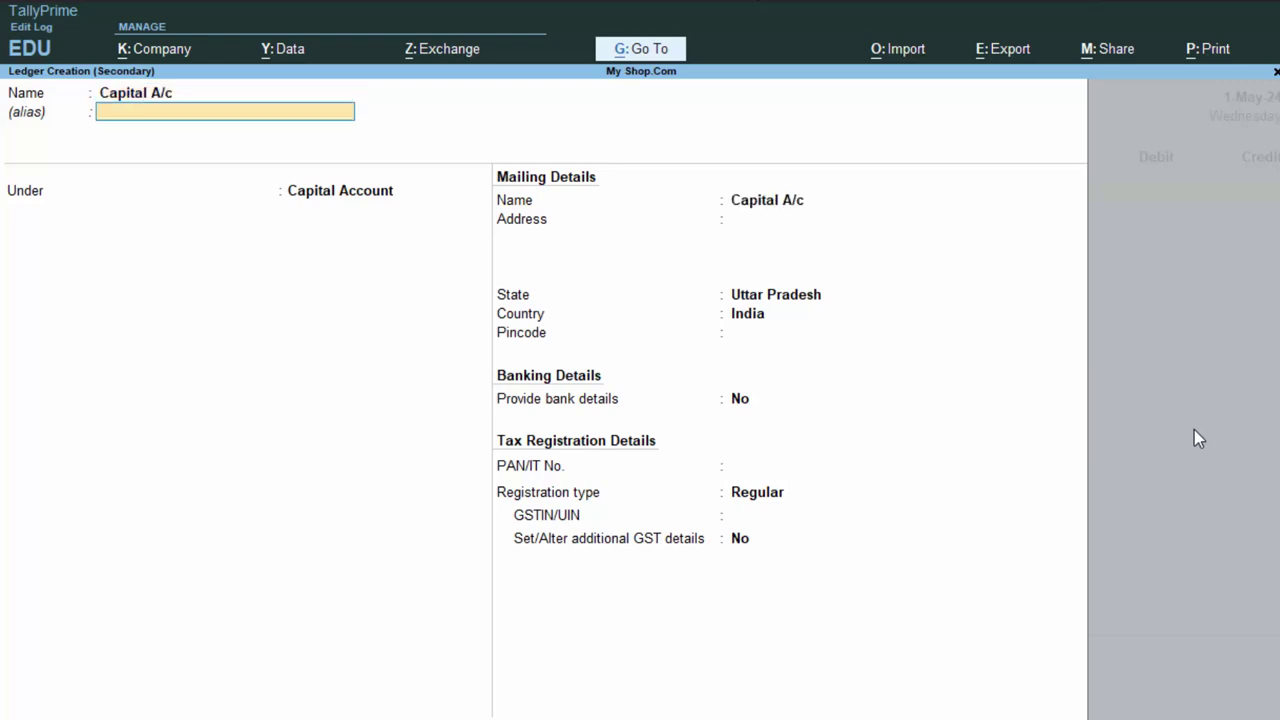
{"action": "key", "text": "Return"}
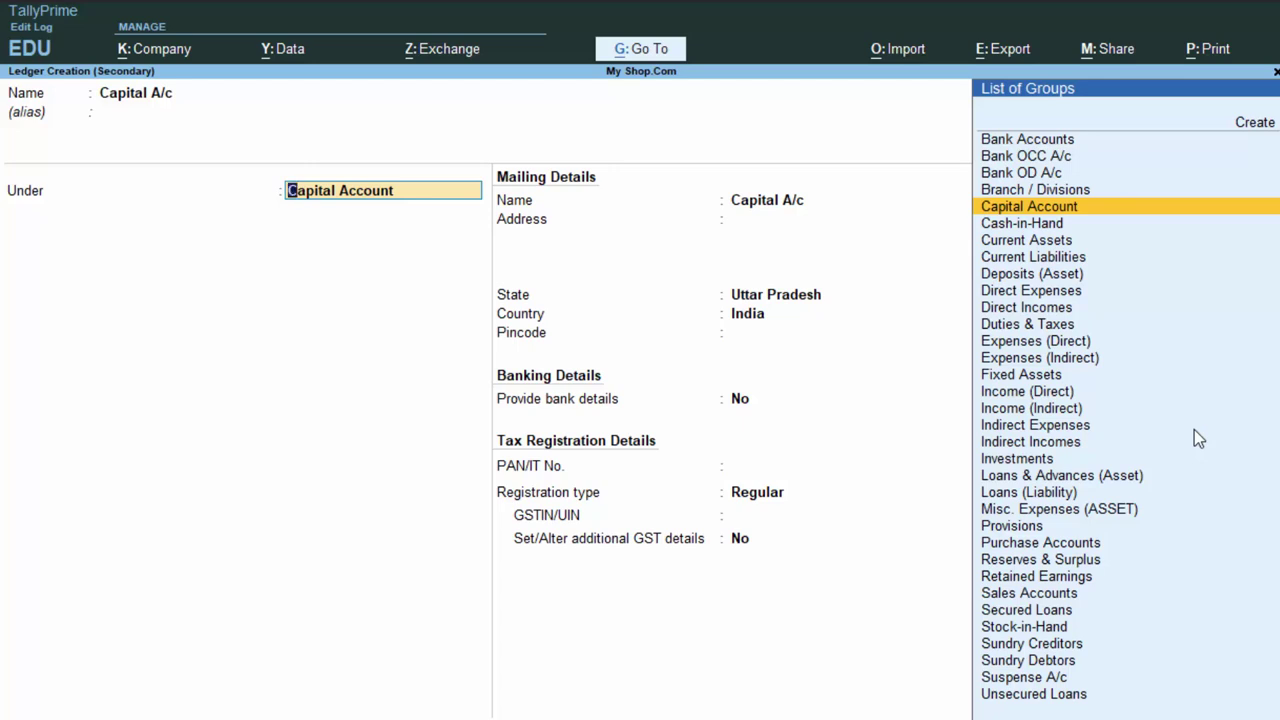
{"action": "key", "text": "Return"}
{"action": "key", "text": "Return"}
{"action": "key", "text": "Return"}
{"action": "key", "text": "Return"}
{"action": "key", "text": "Return"}
{"action": "key", "text": "Return"}
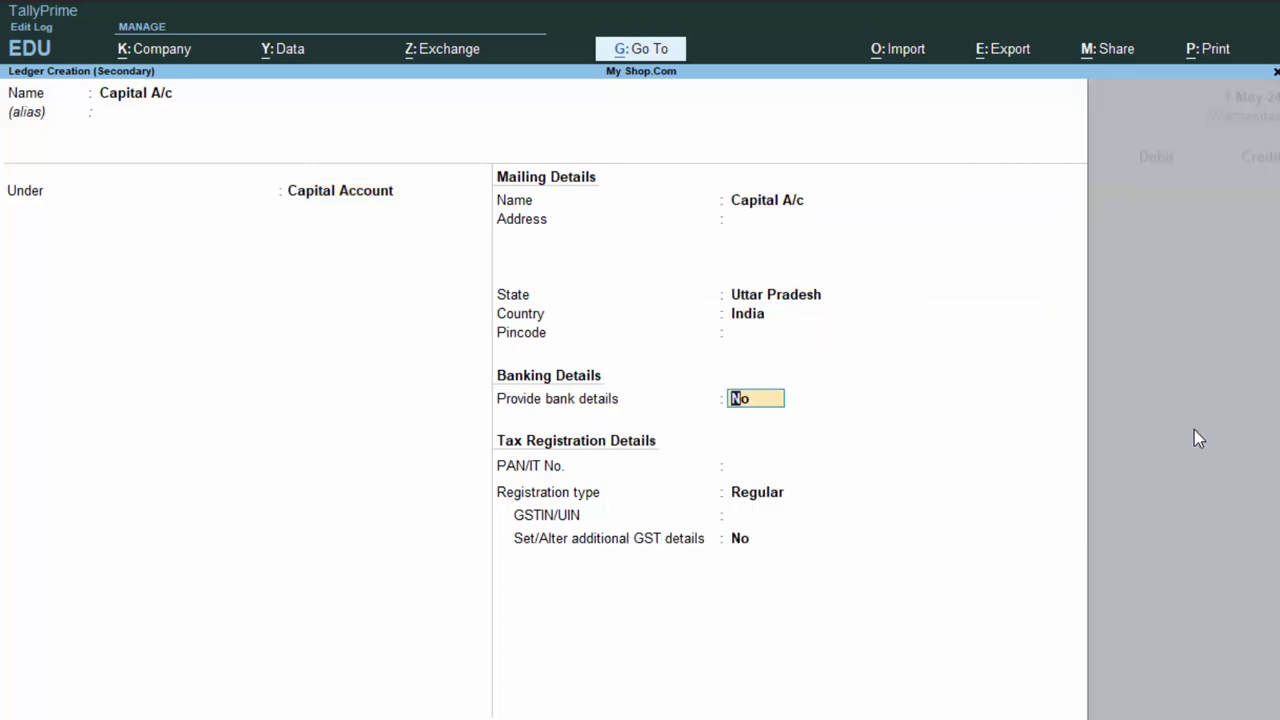
{"action": "key", "text": "Return"}
{"action": "key", "text": "Return"}
{"action": "key", "text": "Return"}
{"action": "key", "text": "Return"}
{"action": "key", "text": "Return"}
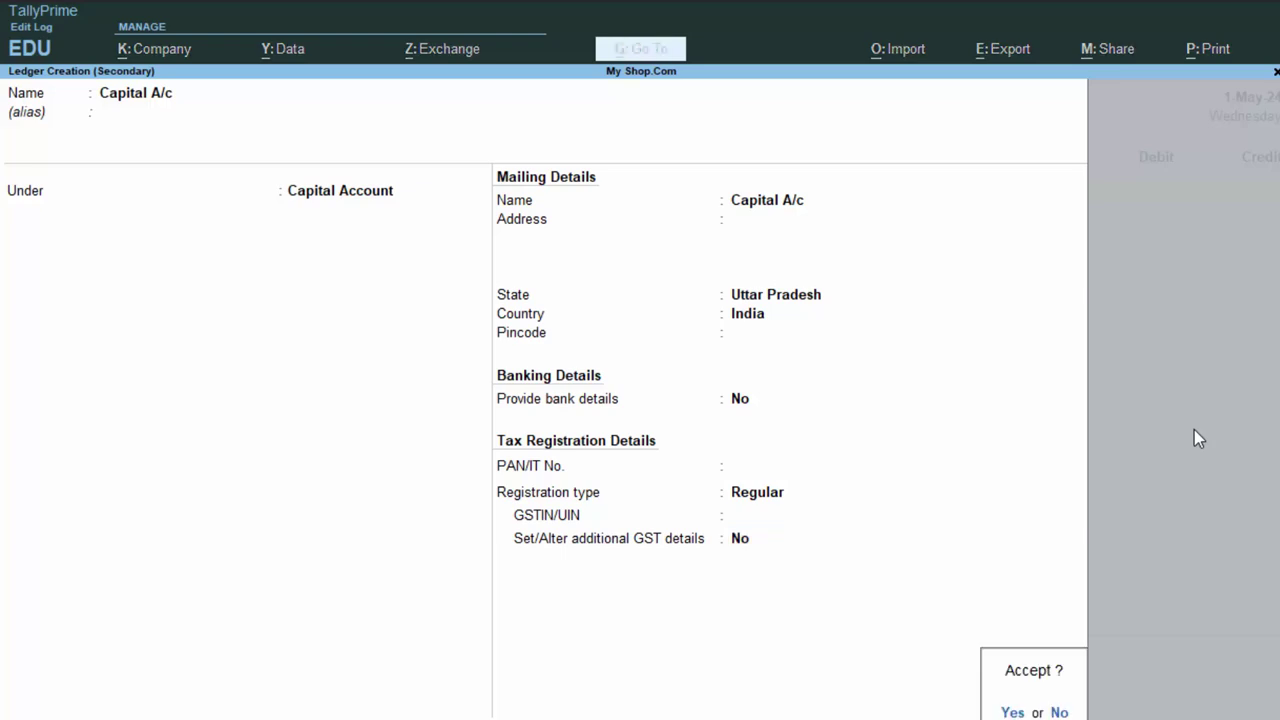
{"action": "key", "text": "Return"}
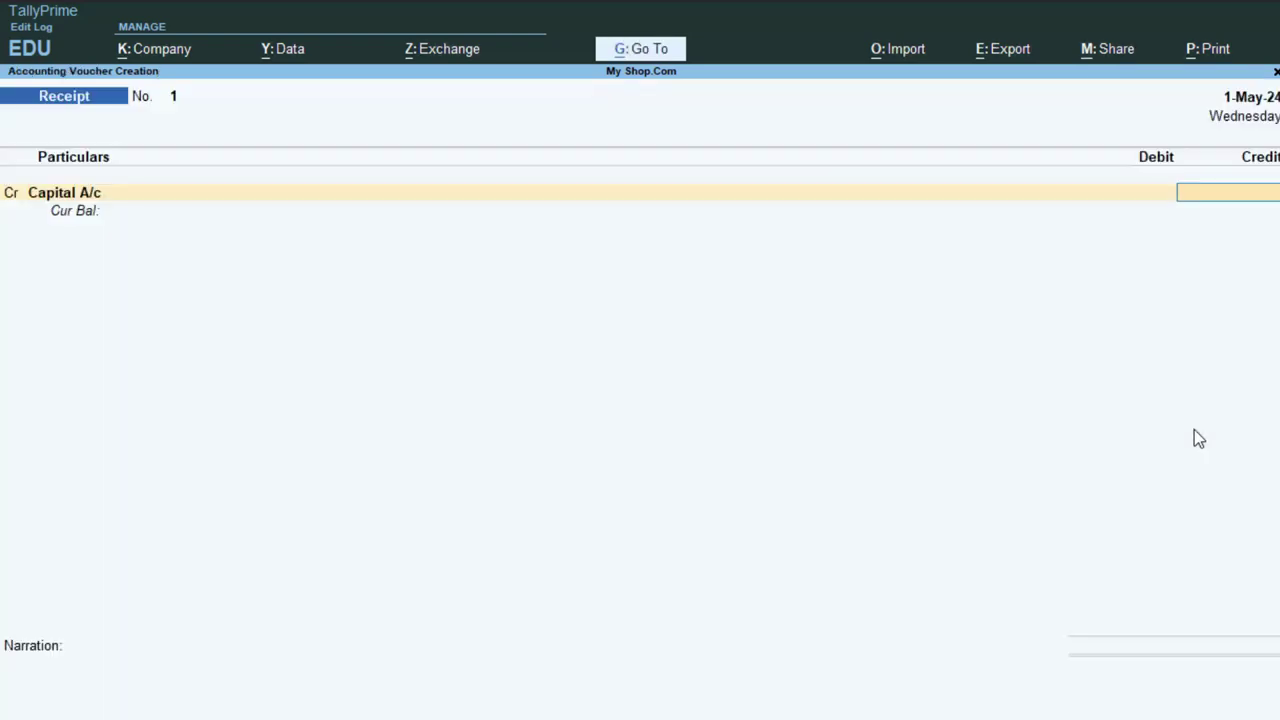
- Credit Capital A/c and debit Cash 5,00,000, then save the Receipt without narration
{"action": "type", "text": "5,00,00"}
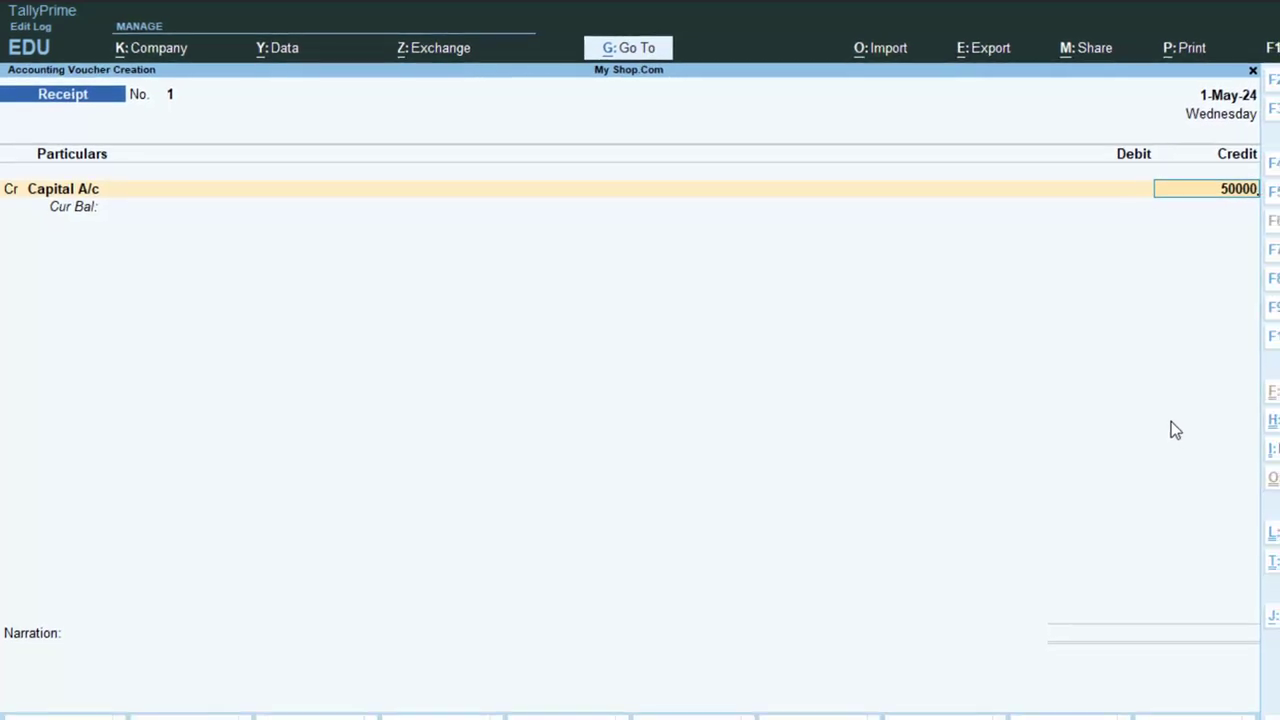
{"action": "type", "text": "0"}
{"action": "key", "text": "Return"}
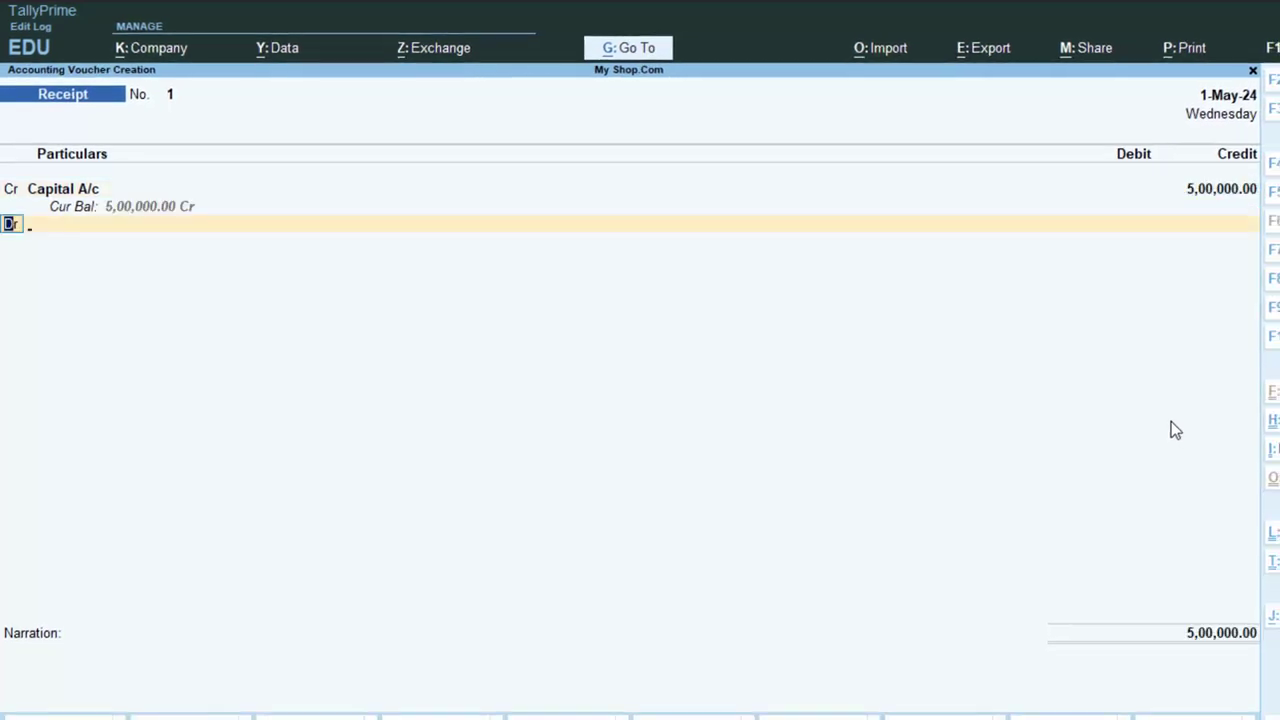
{"action": "key", "text": "Return"}
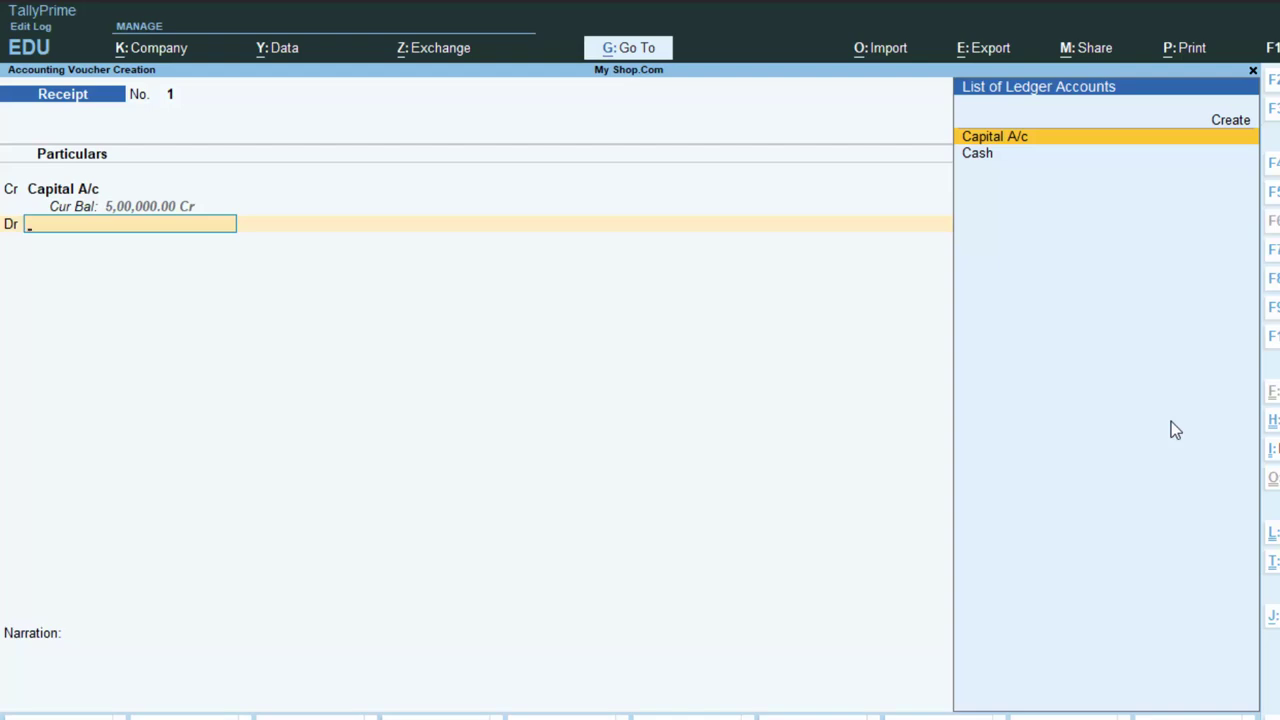
{"action": "key", "text": "Down"}
{"action": "key", "text": "Return"}
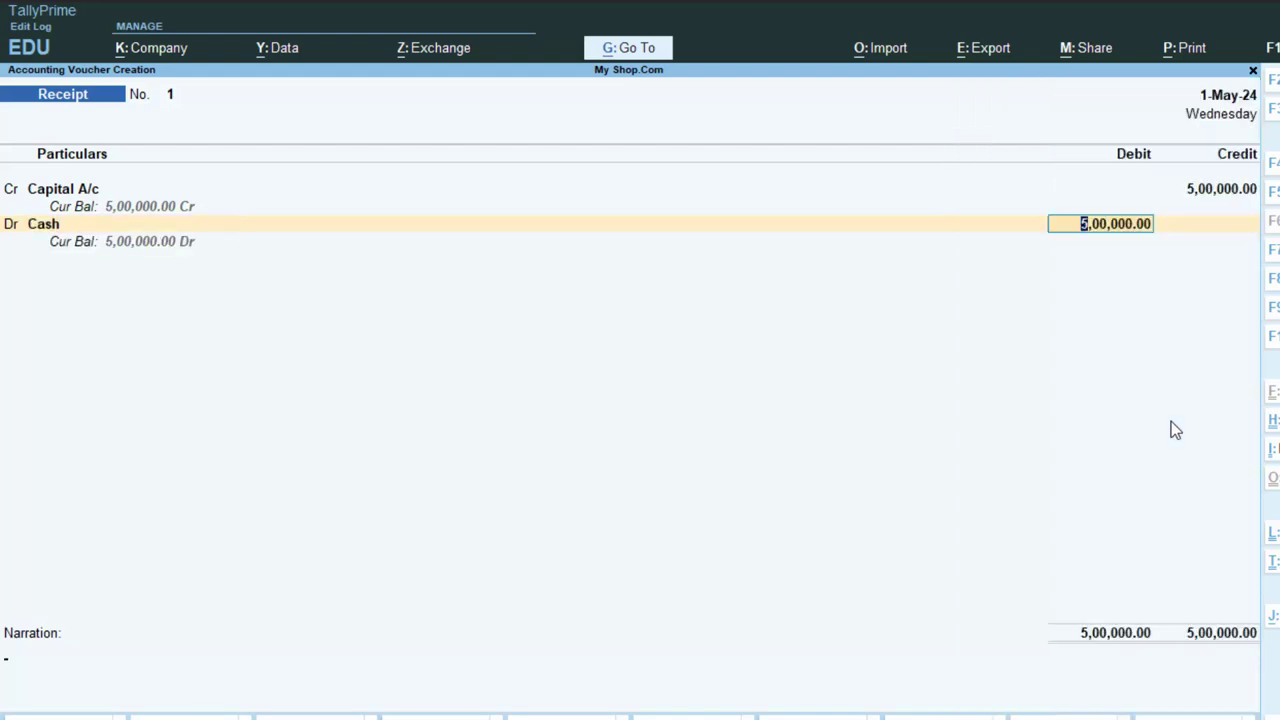
{"action": "key", "text": "Return"}
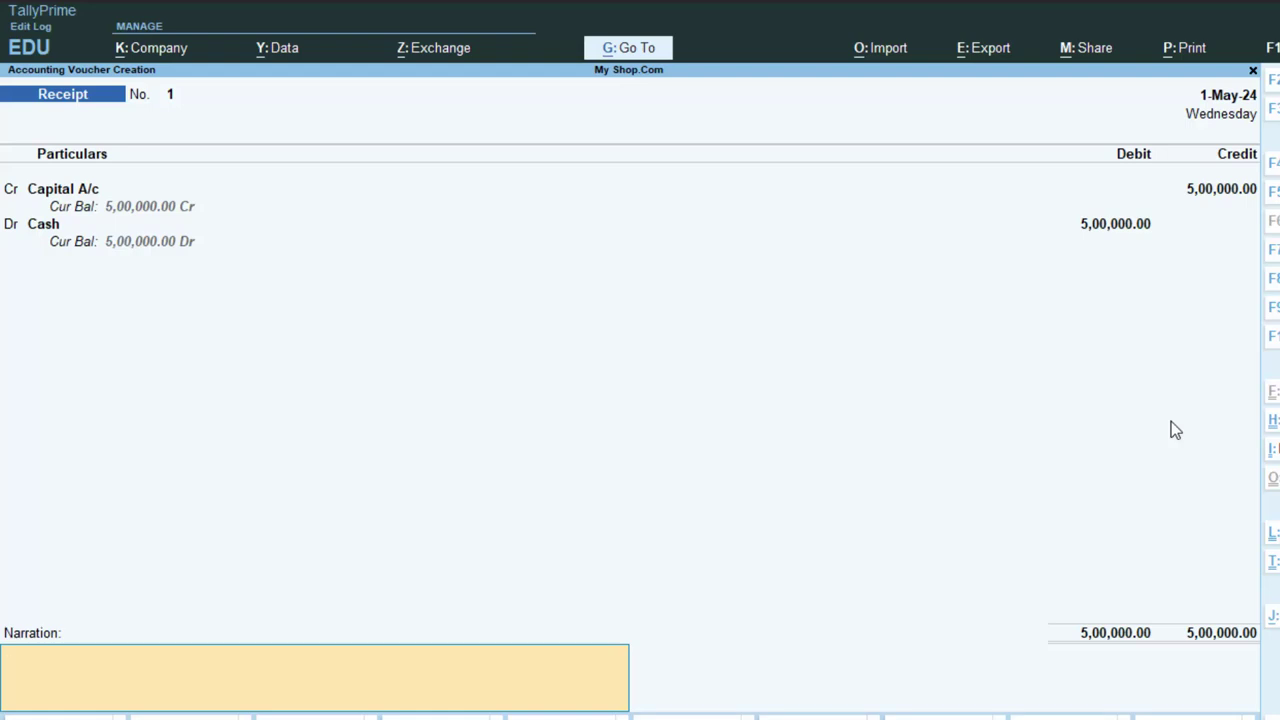
{"action": "key", "text": "Return"}
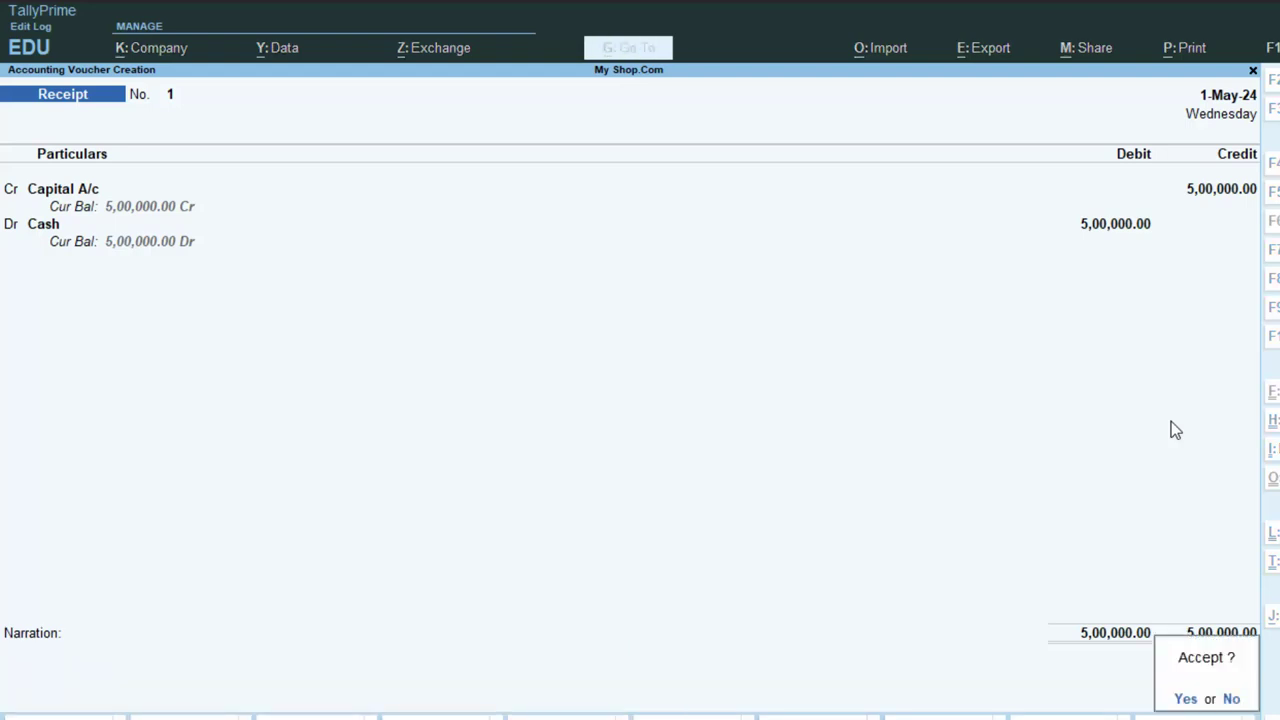
{"action": "key", "text": "Return"}
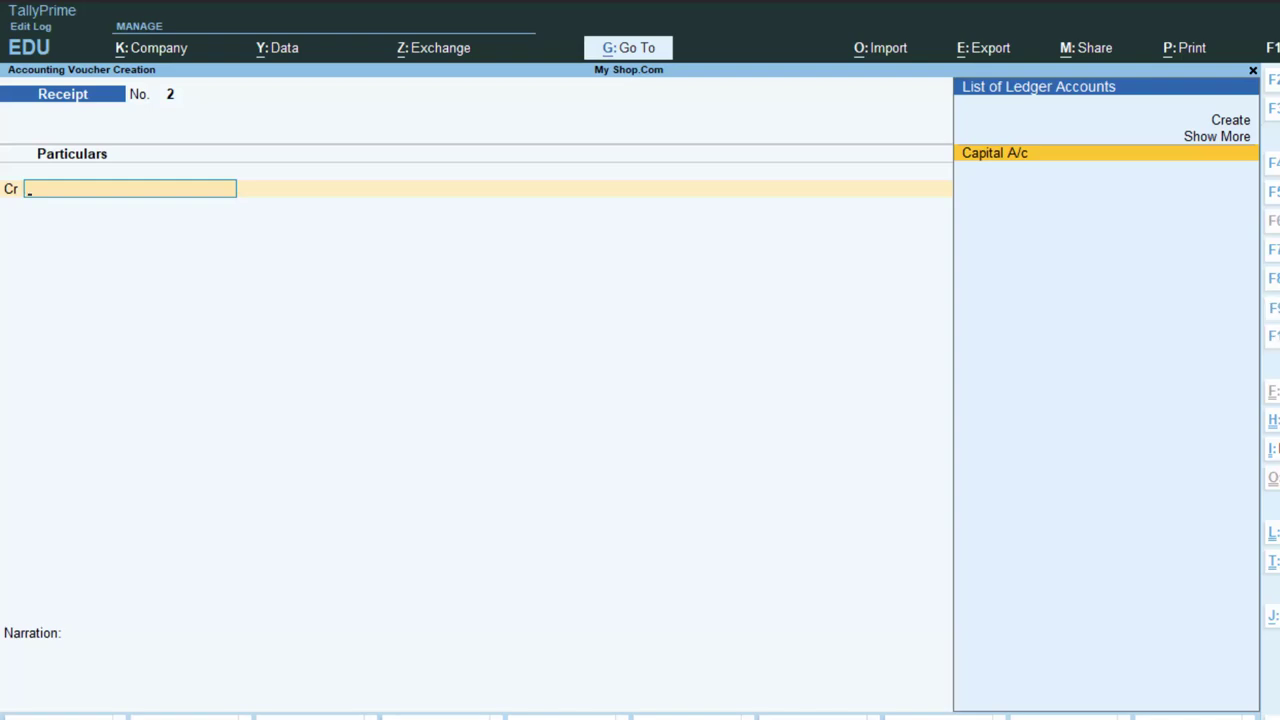
- Change the voucher type to Purchase with F9
{"action": "key", "text": "F9"}
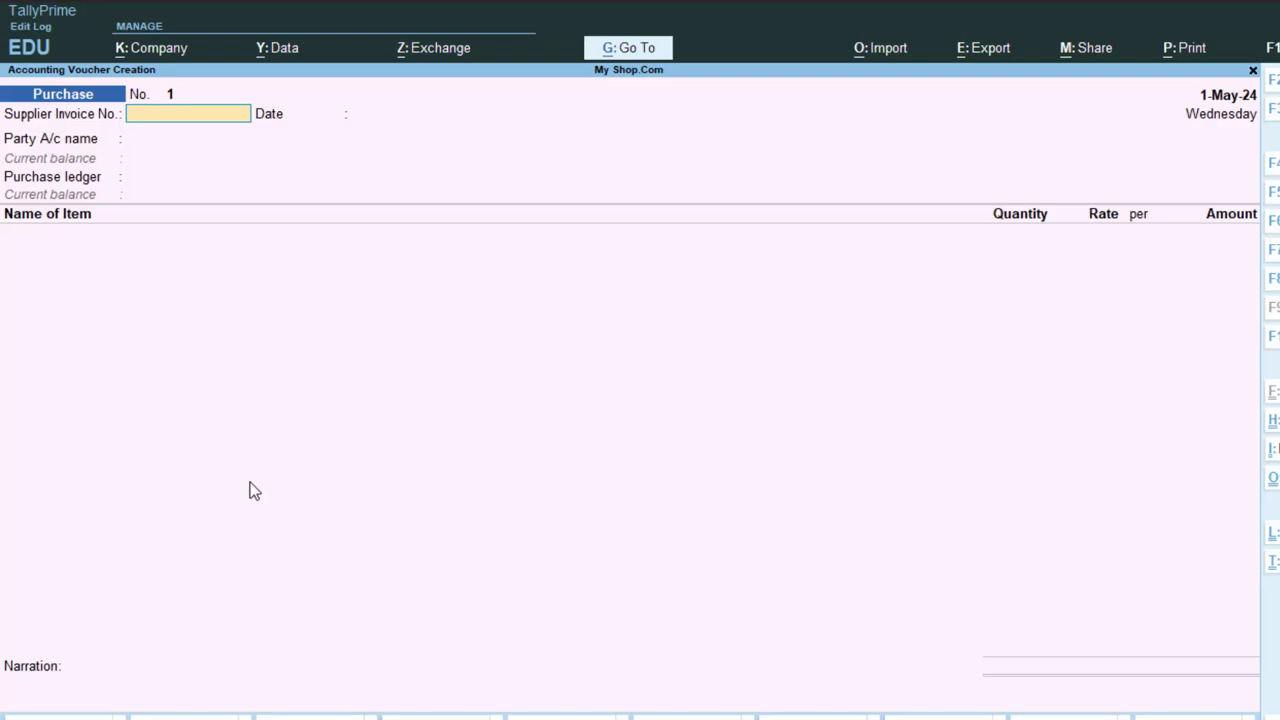
- Enter supplier invoice number 43 dated 1-May-24, then start creating a new party ledger
{"action": "type", "text": "43"}
{"action": "key", "text": "Return"}
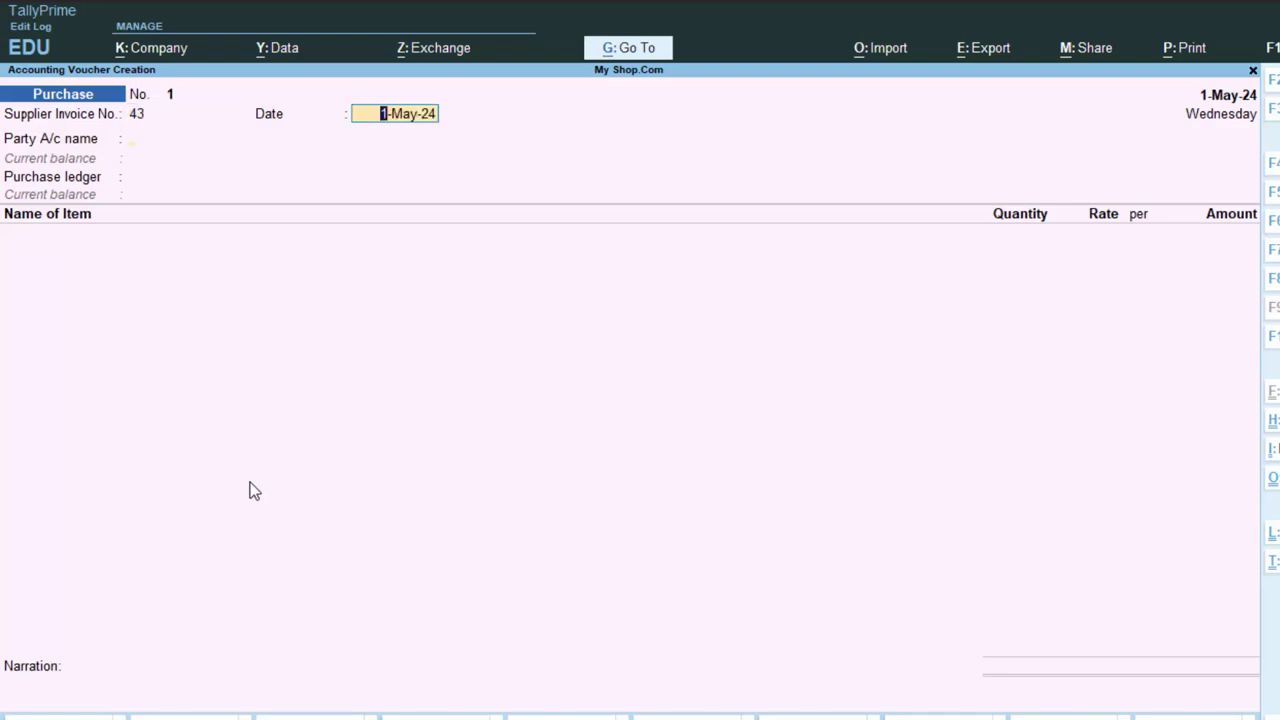
{"action": "key", "text": "Return"}
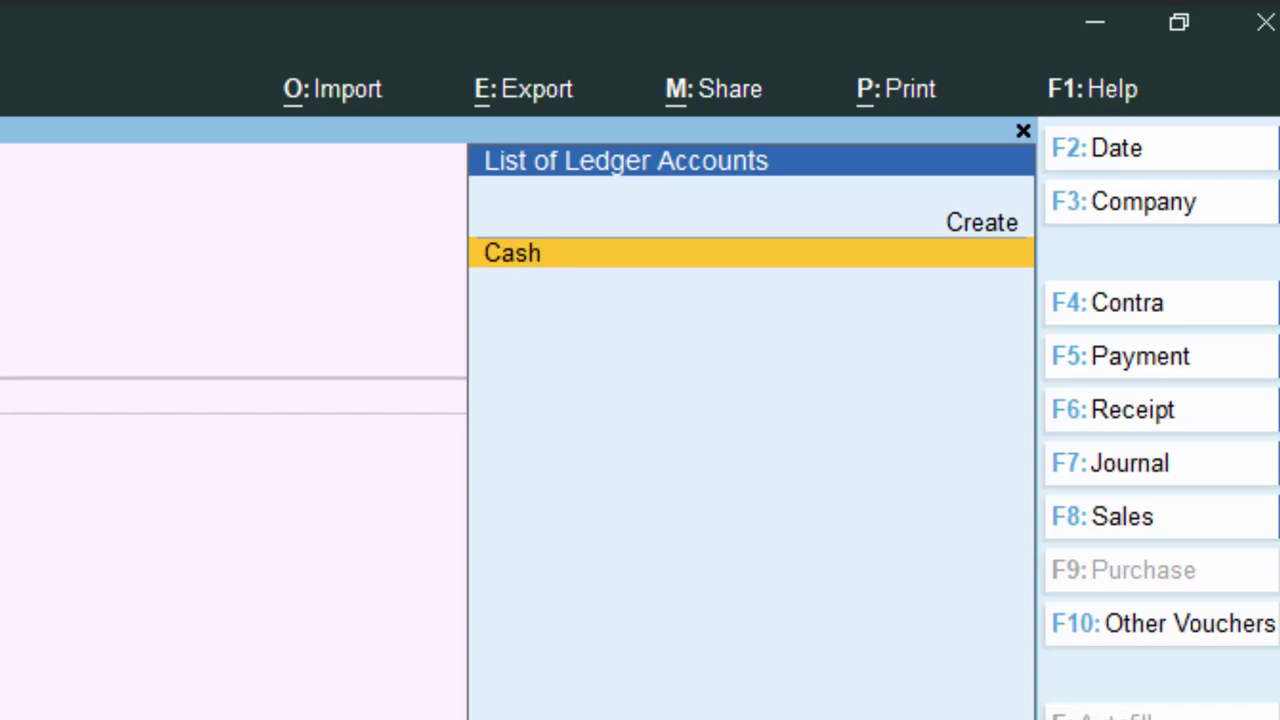
{"action": "key", "text": "Up"}
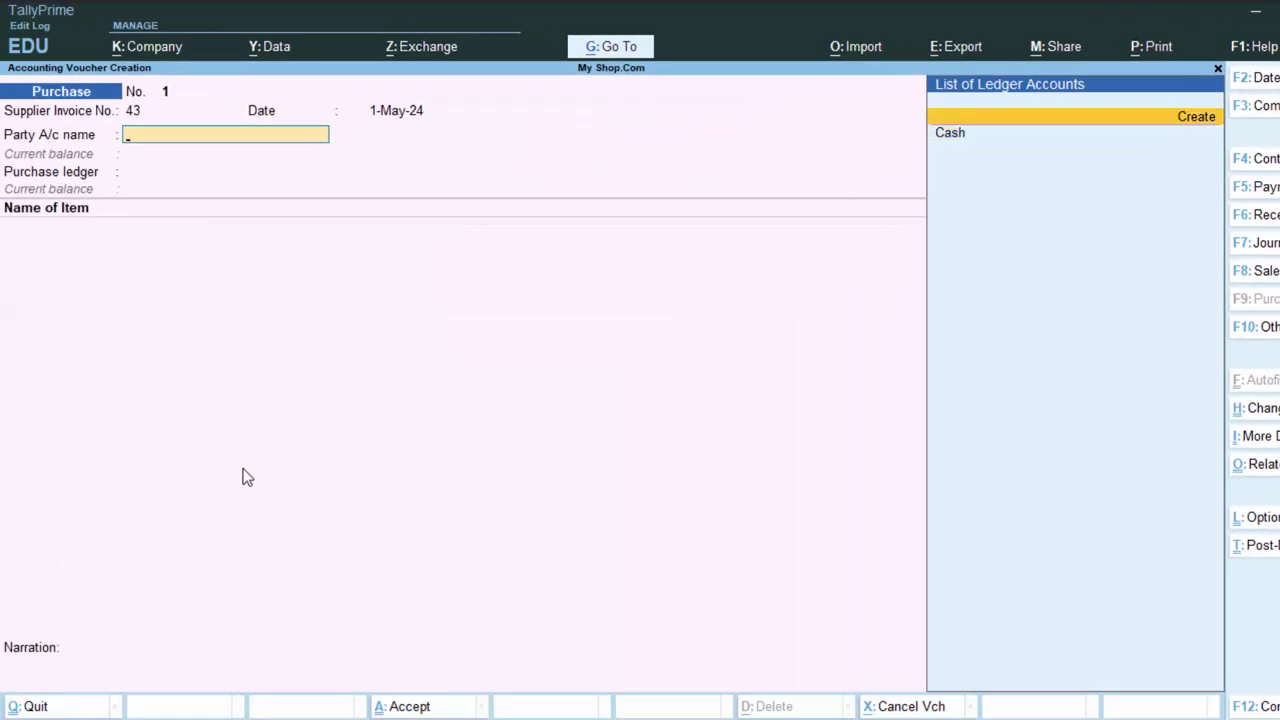
{"action": "key", "text": "Return"}
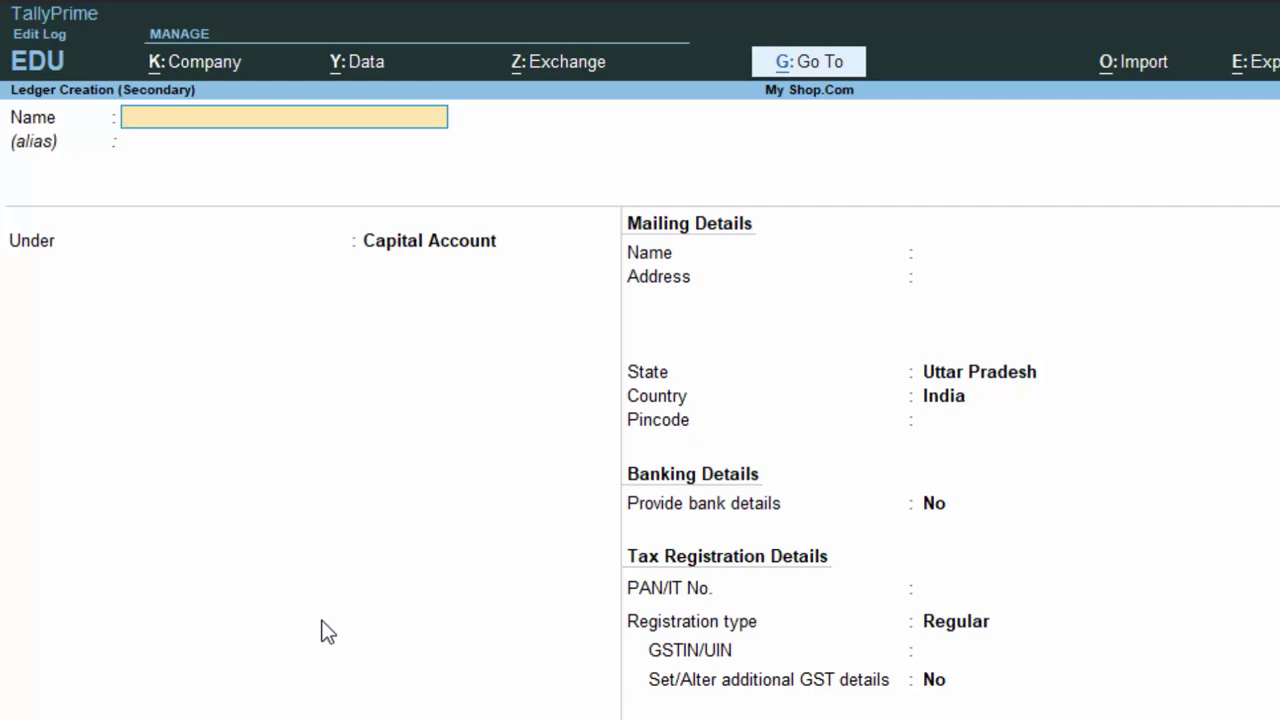
- Name the new ledger KK Supplier and place it under Sundry Creditors
{"action": "type", "text": "KK"}
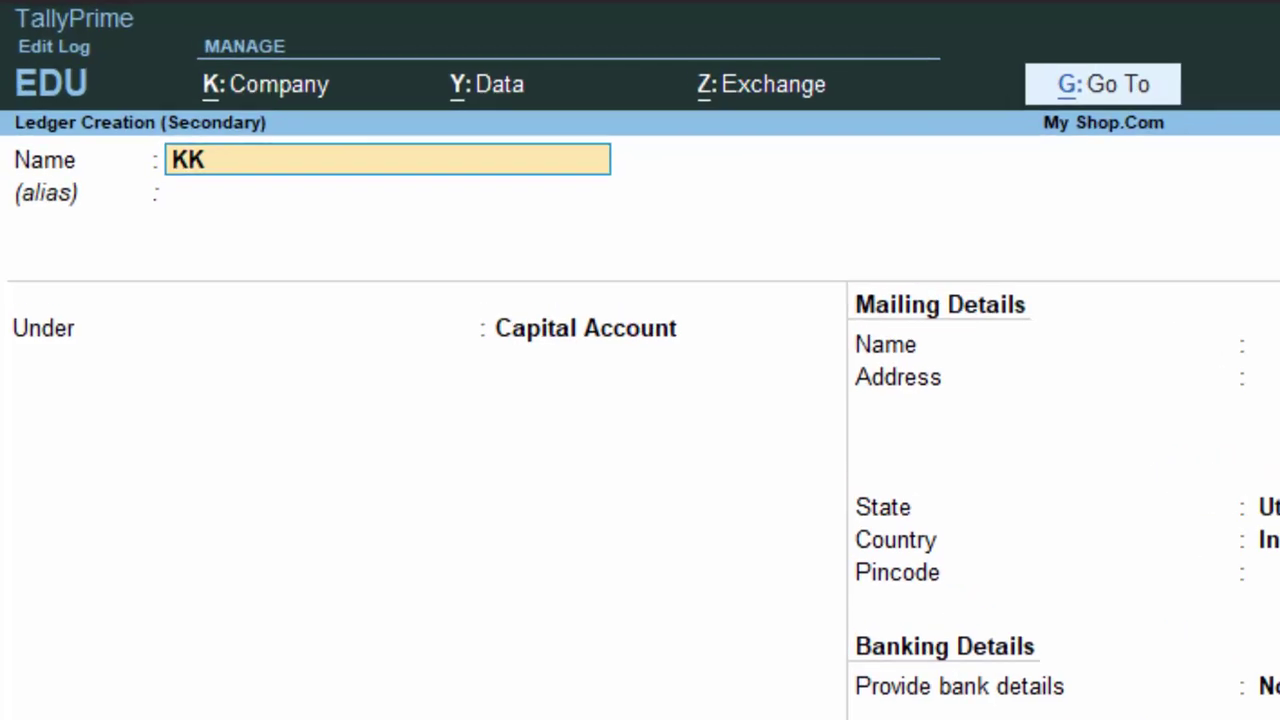
{"action": "type", "text": " Suppl"}
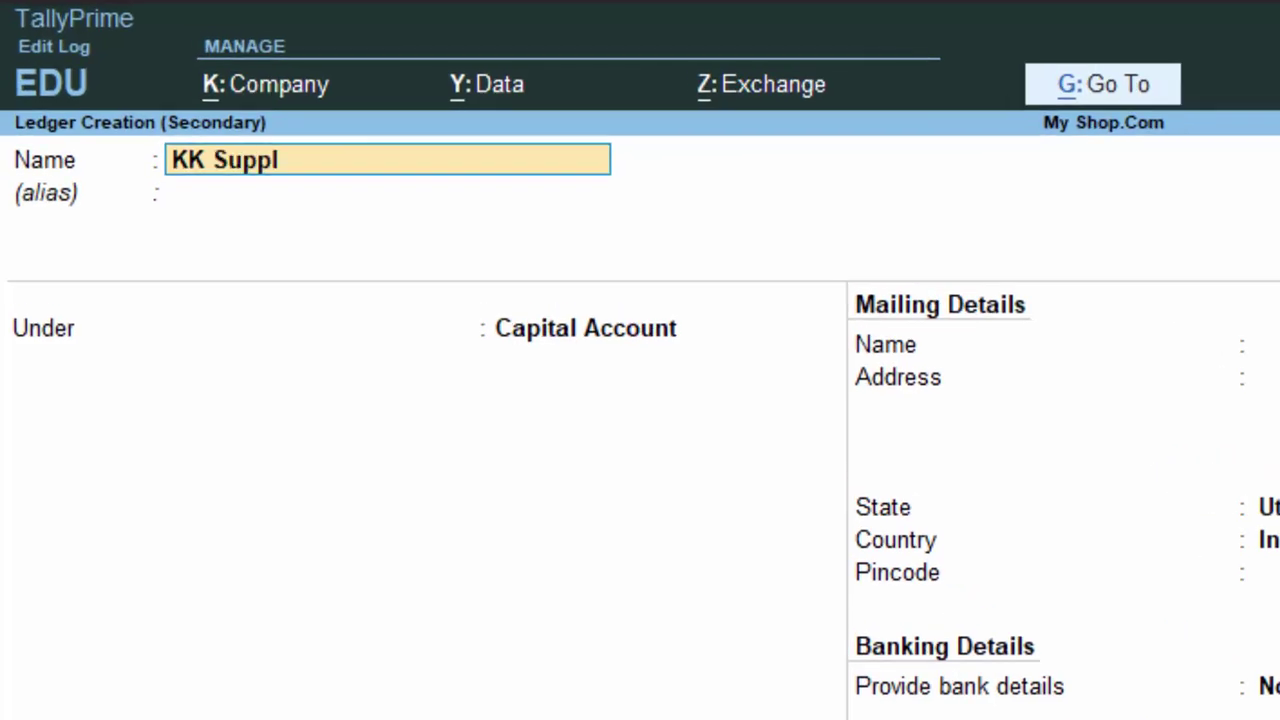
{"action": "type", "text": "ier"}
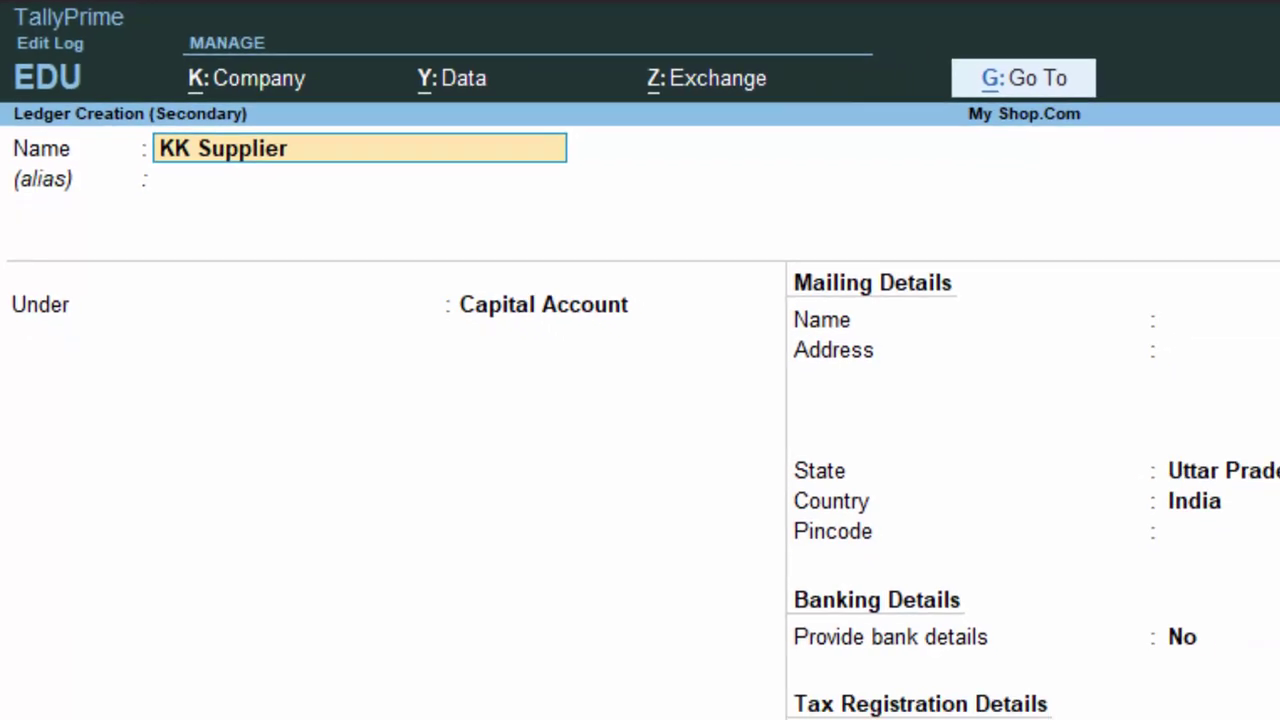
{"action": "key", "text": "Return"}
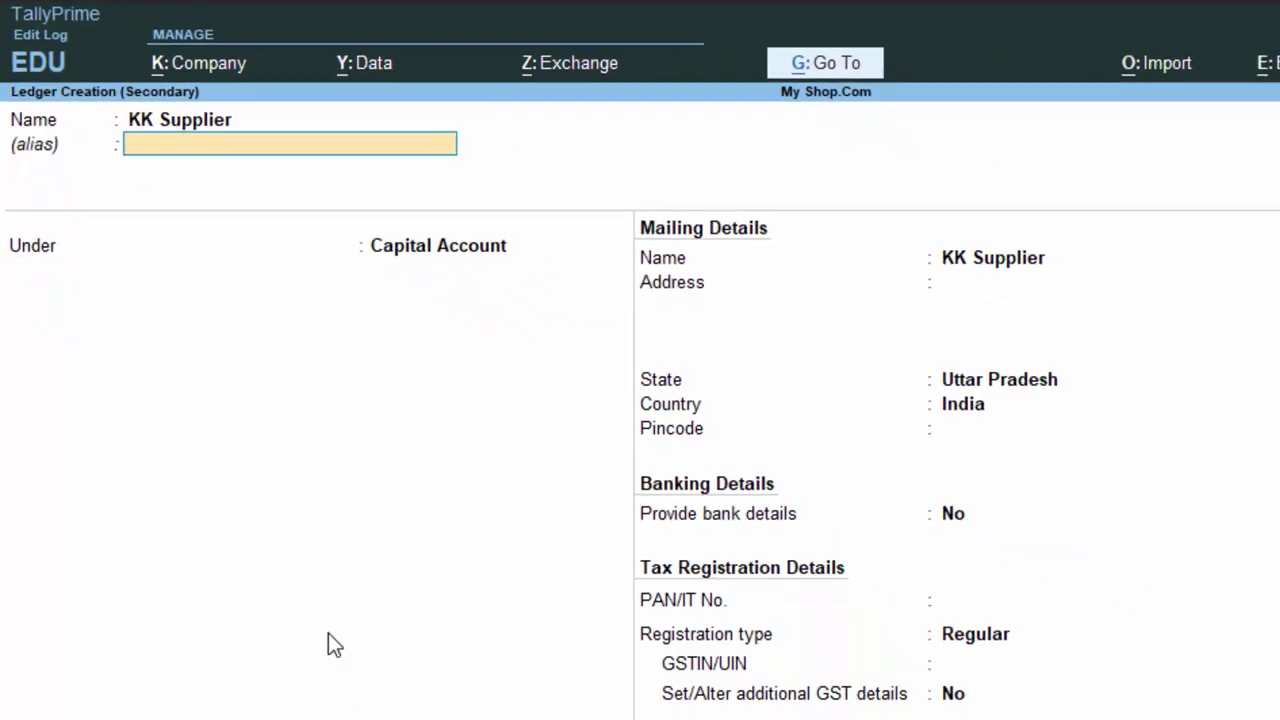
{"action": "key", "text": "Return"}
{"action": "type", "text": "S"}
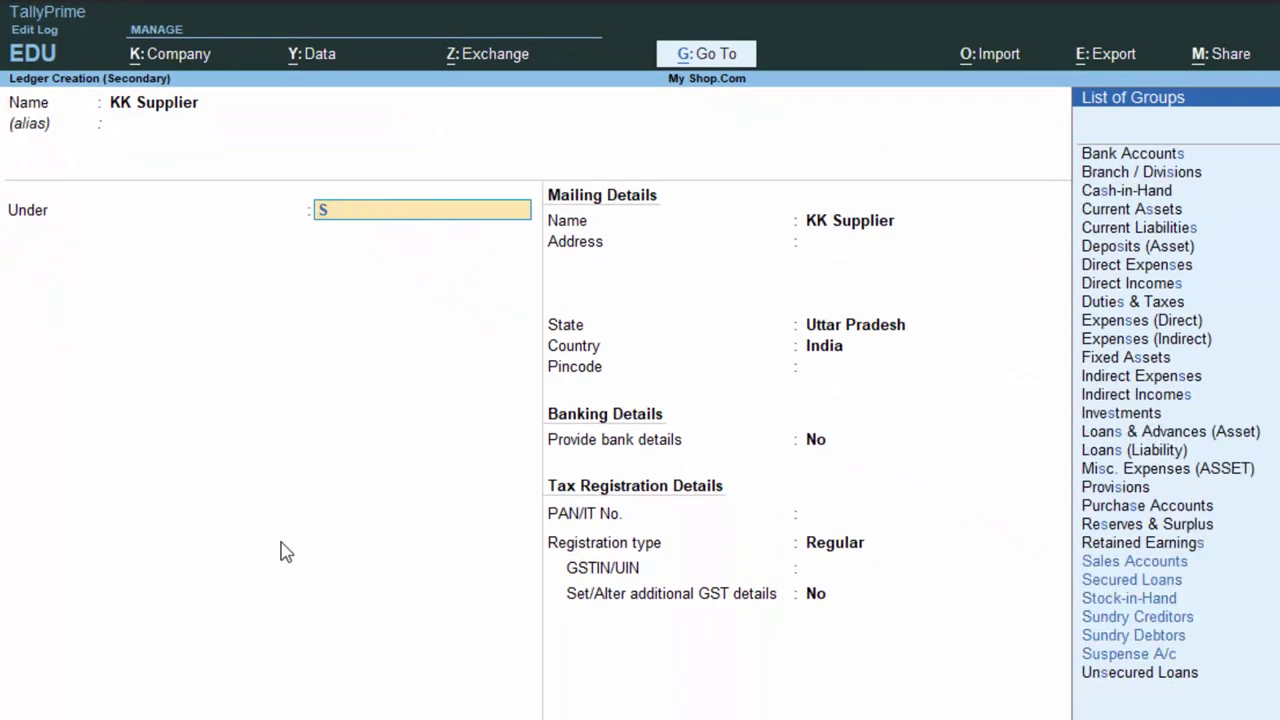
{"action": "key", "text": "Down"}
{"action": "key", "text": "Down"}
{"action": "key", "text": "Down"}
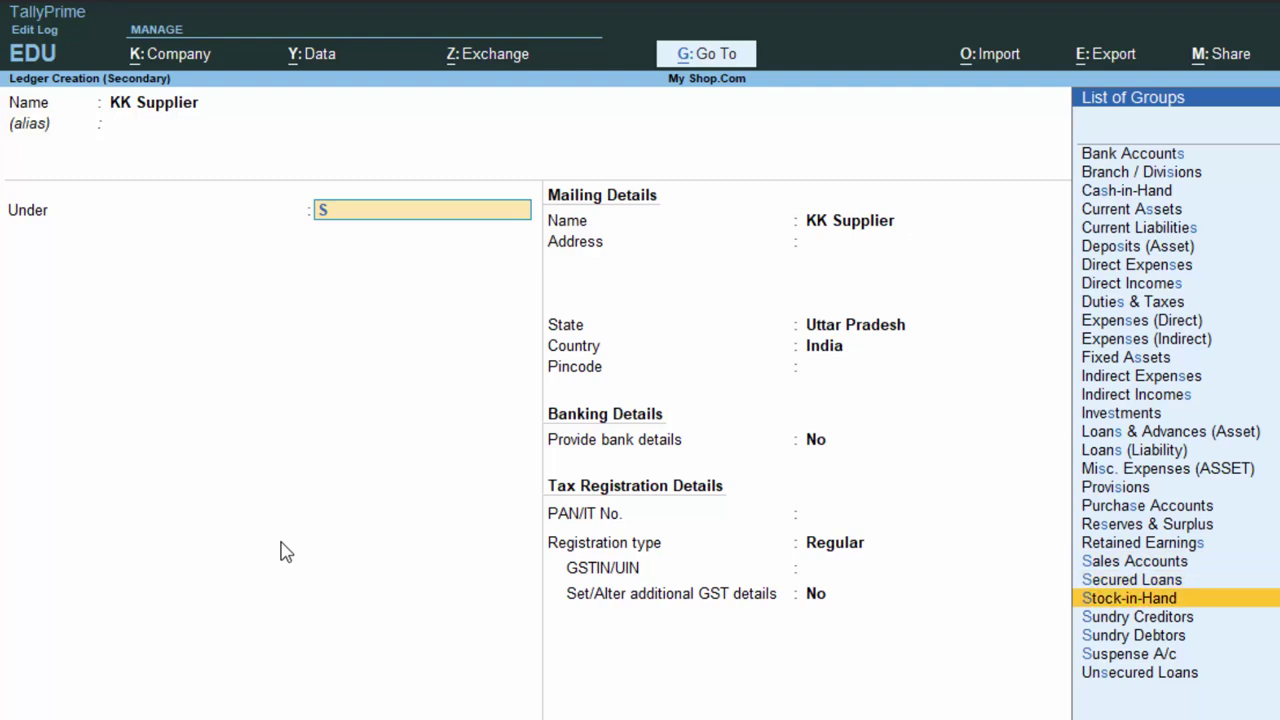
{"action": "key", "text": "Return"}
{"action": "key", "text": "Return"}
{"action": "key", "text": "Return"}
{"action": "key", "text": "Return"}
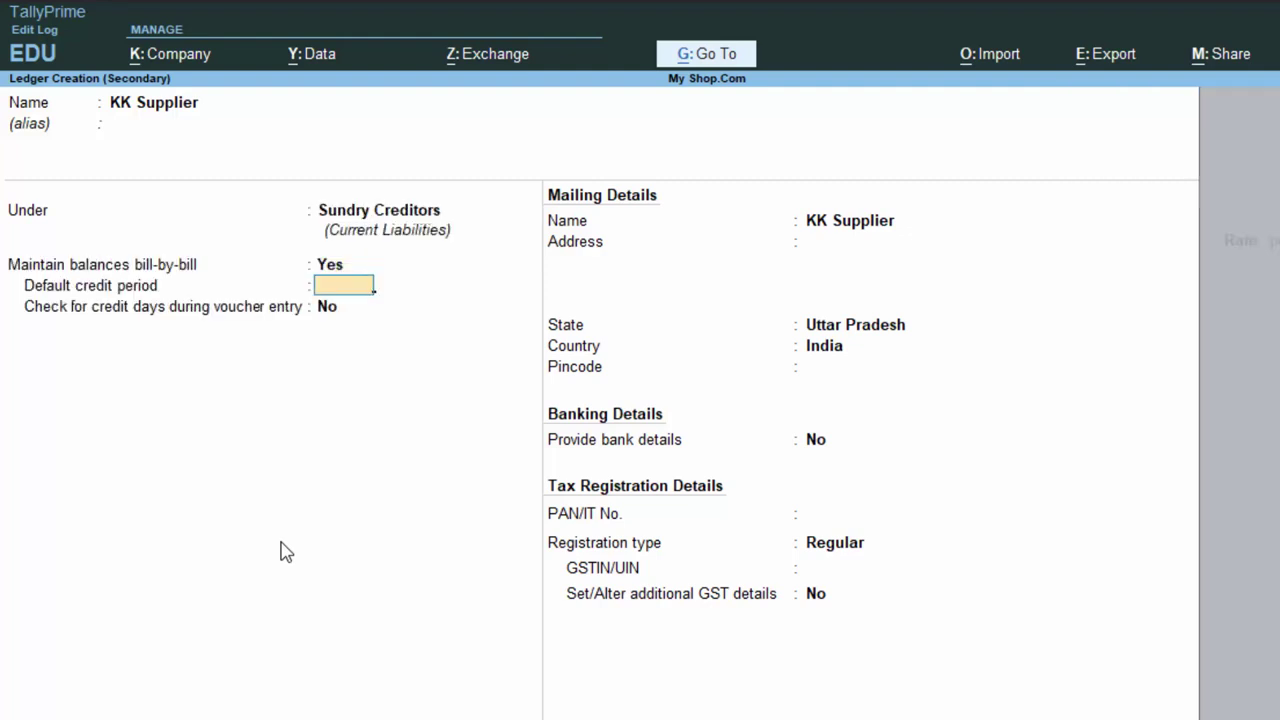
{"action": "key", "text": "Return"}
{"action": "key", "text": "Return"}
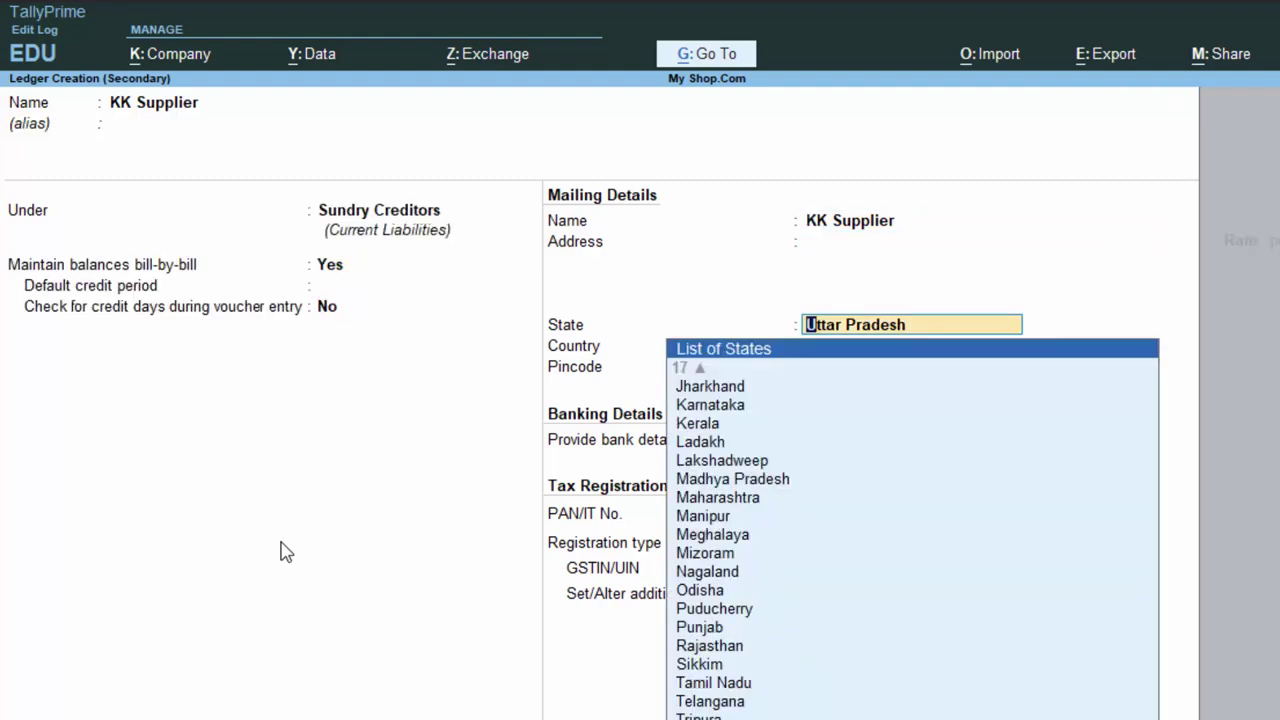
- Enter Gorakhpur as the ledger address, keeping Uttar Pradesh as the state
{"action": "key", "text": "BackSpace"}
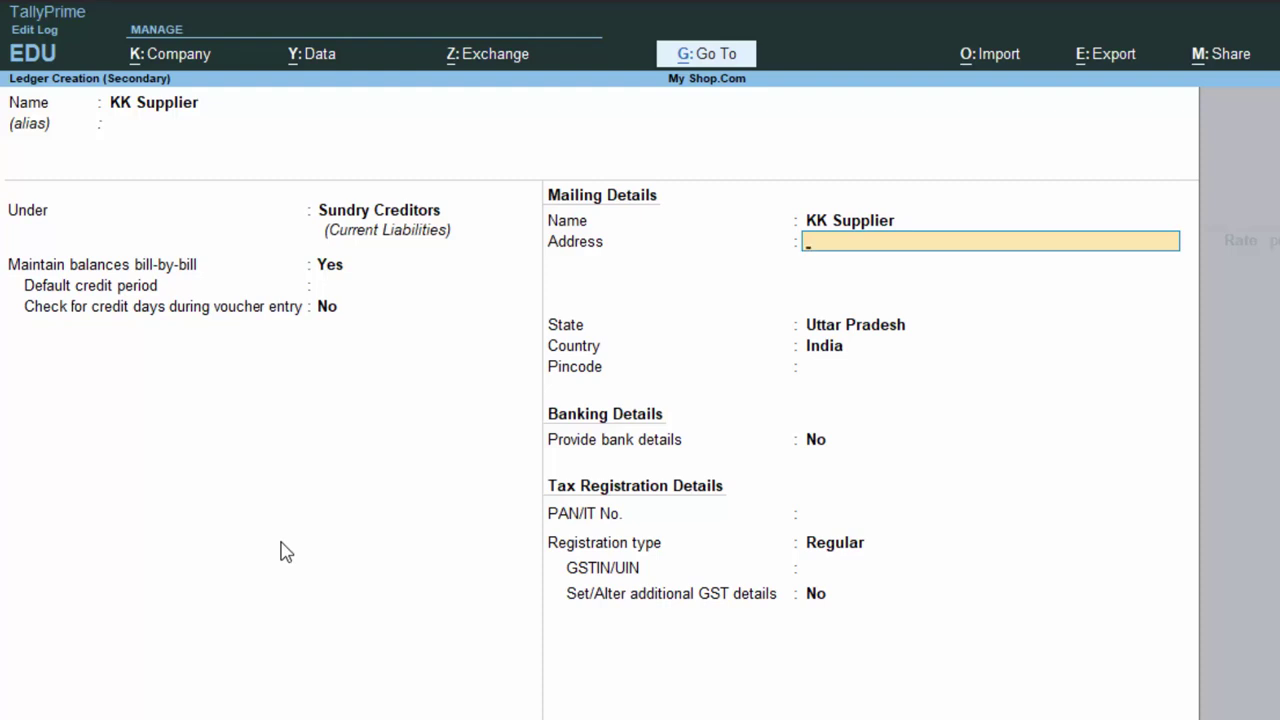
{"action": "type", "text": "Gorakhpur"}
{"action": "key", "text": "Return"}
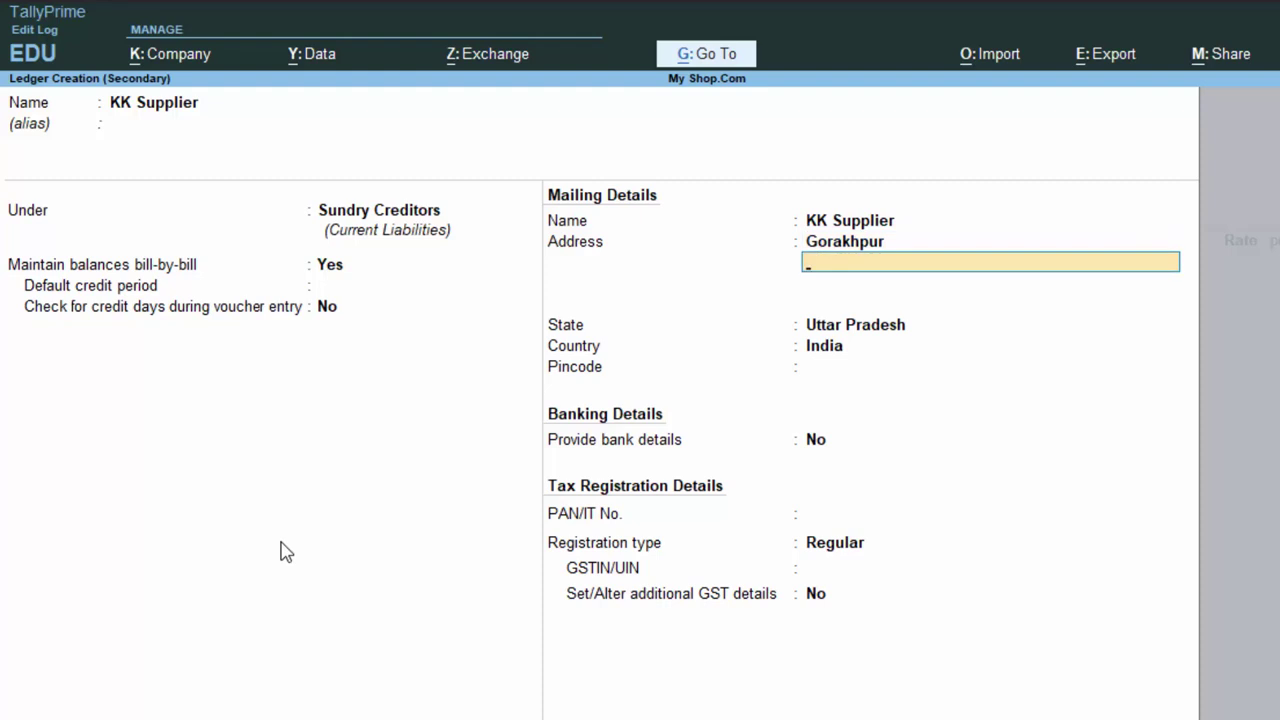
{"action": "key", "text": "Return"}
{"action": "key", "text": "Return"}
{"action": "key", "text": "Return"}
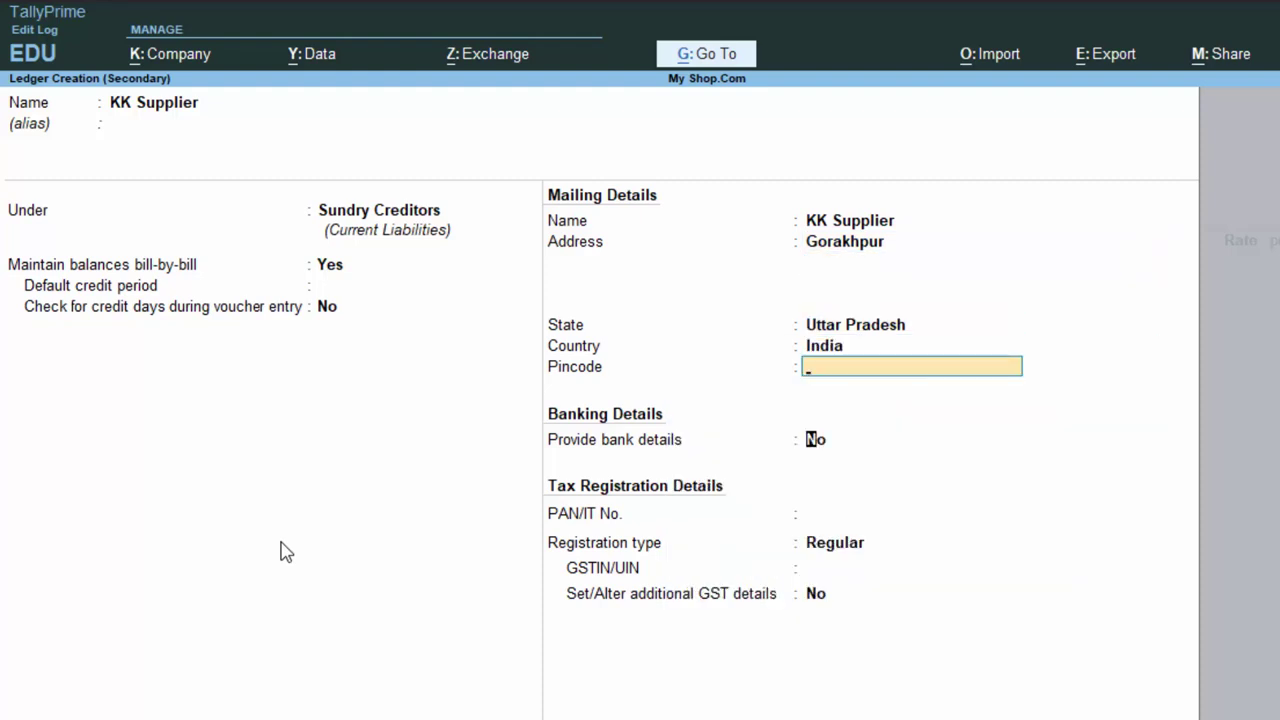
{"action": "key", "text": "Return"}
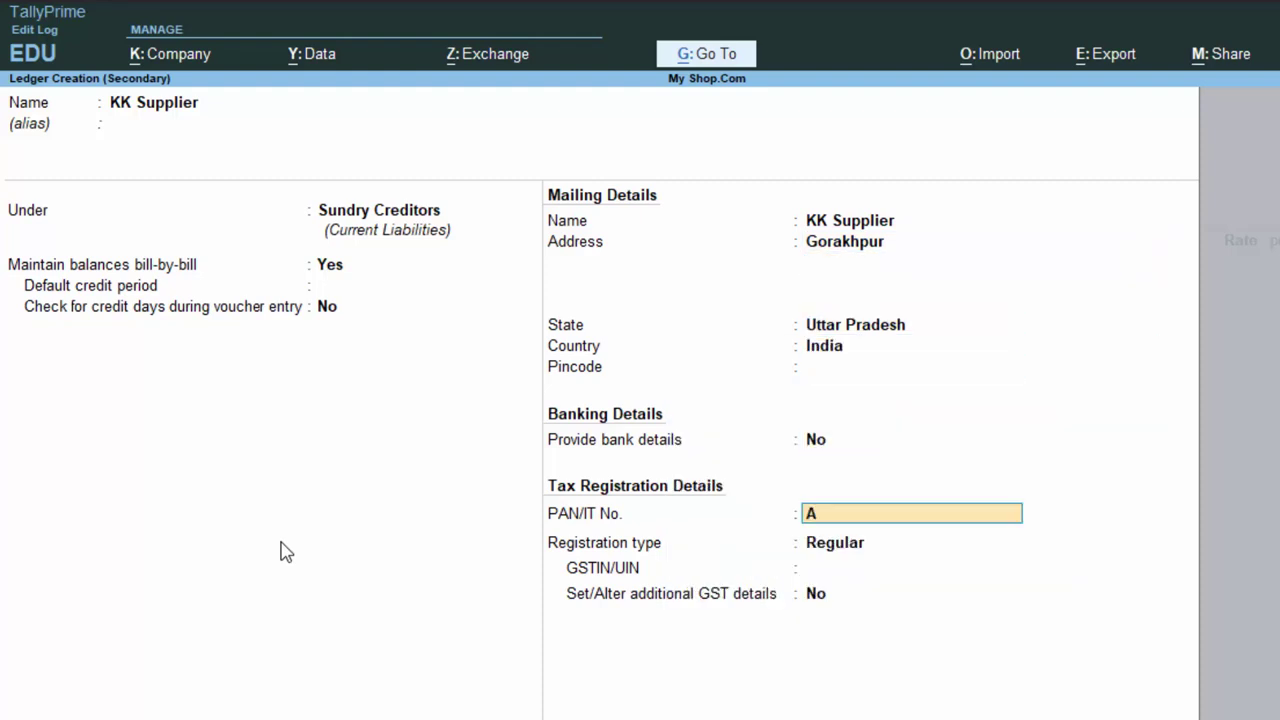
- Enter a valid PAN for KK Supplier, correcting the rejected attempts
{"action": "key", "text": "BackSpace"}
{"action": "key", "text": "Return"}
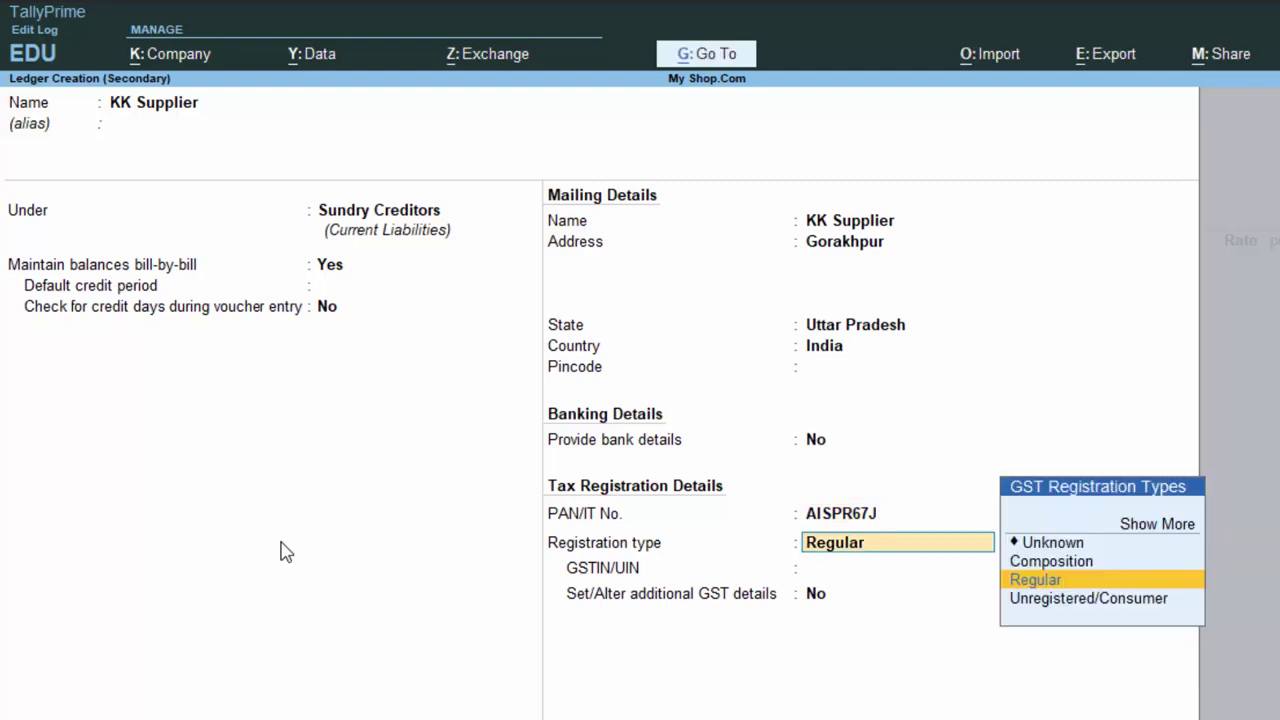
{"action": "key", "text": "Return"}
{"action": "key", "text": "BackSpace"}
{"action": "key", "text": "BackSpace"}
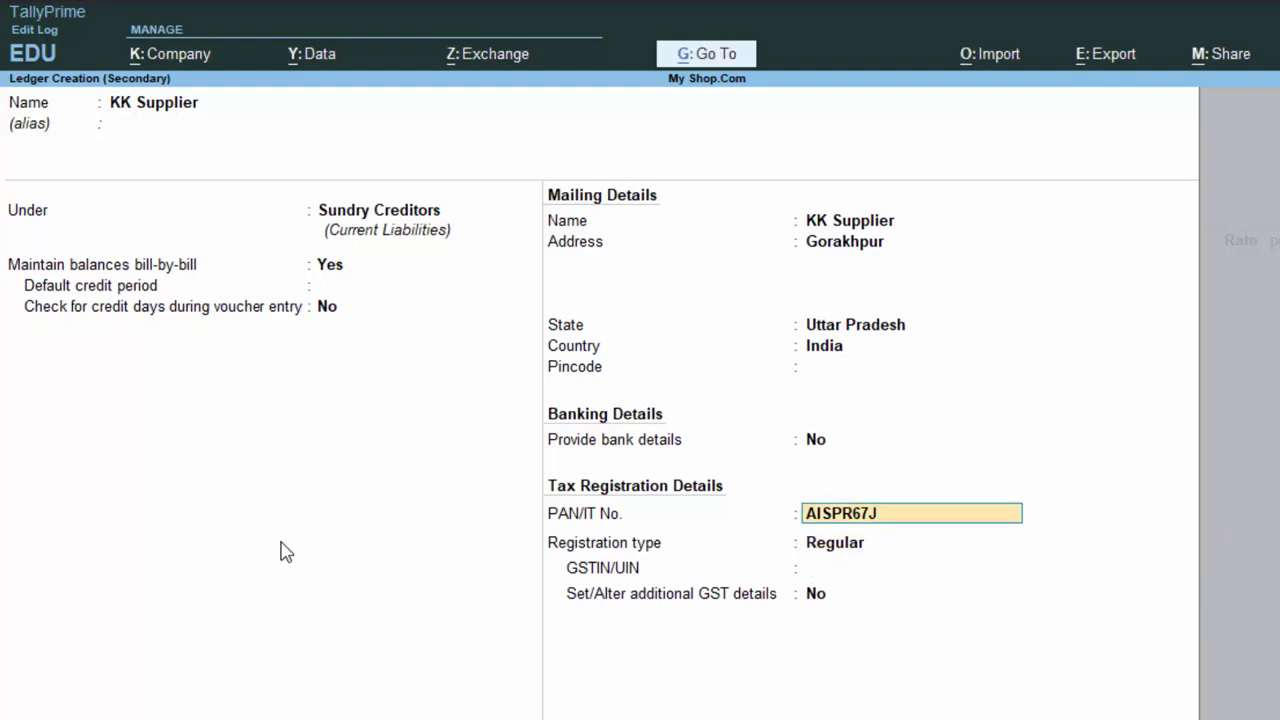
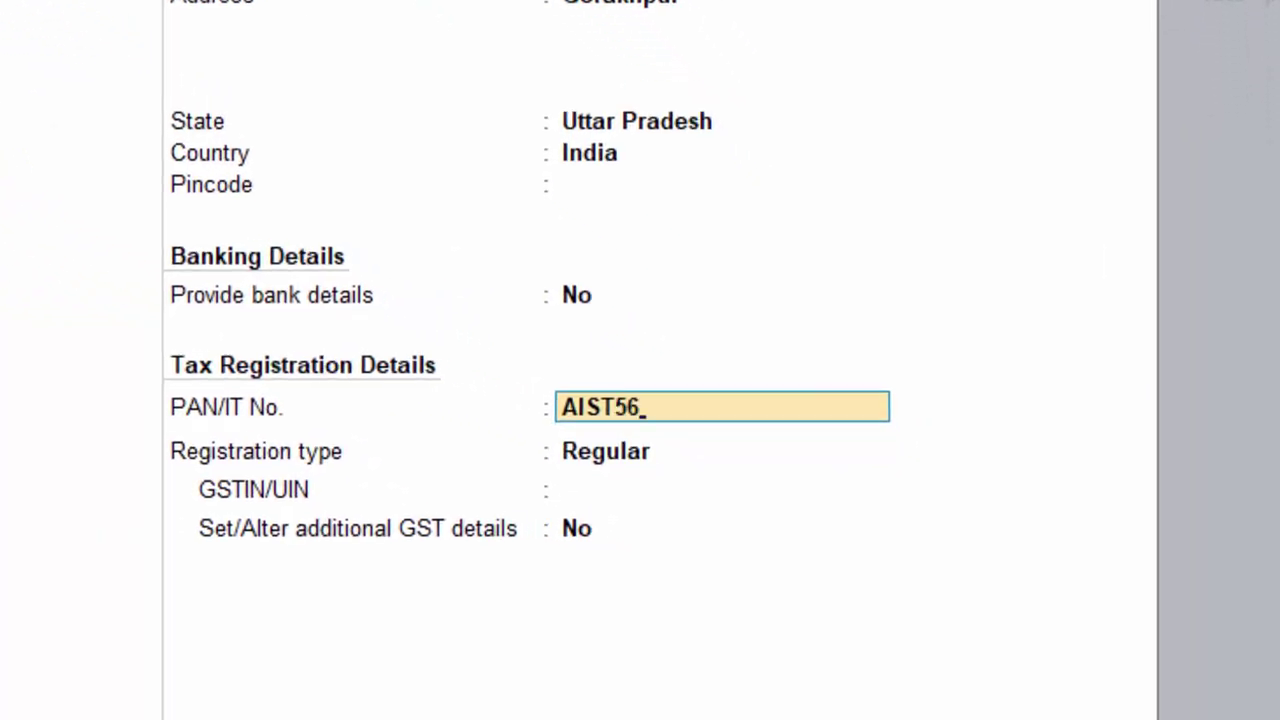
{"action": "key", "text": "Return"}
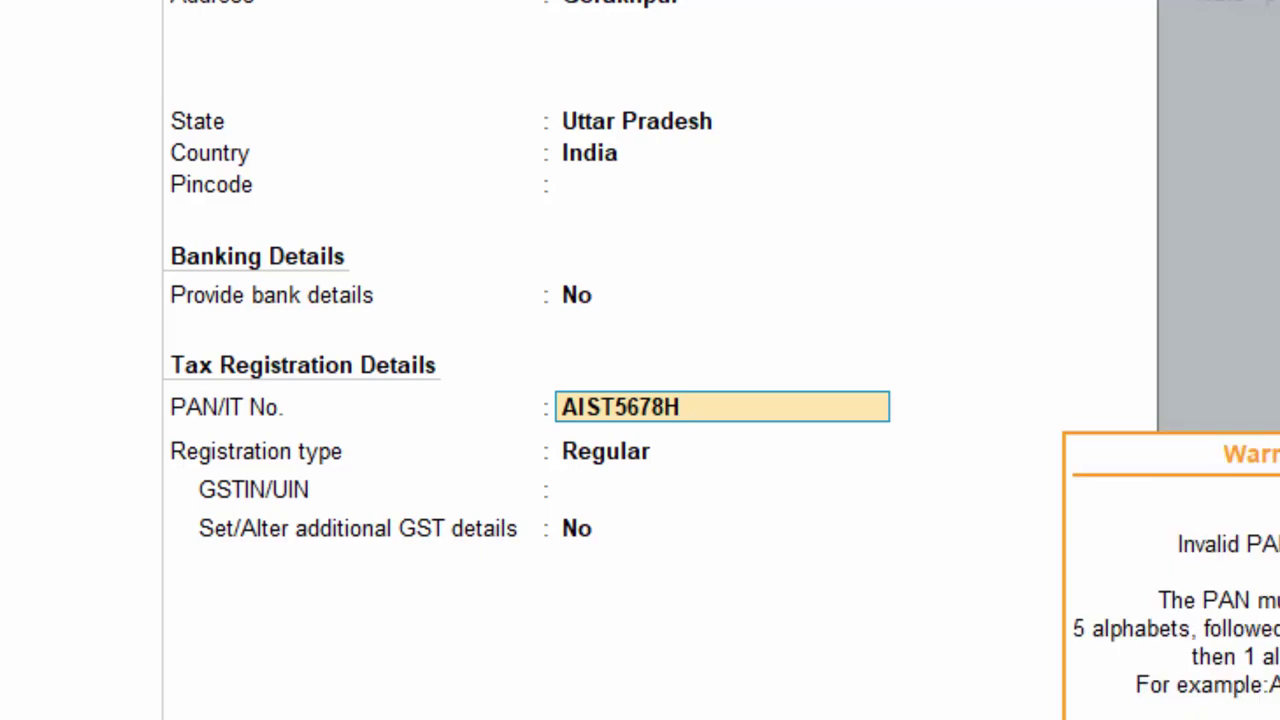
{"action": "key", "text": "Return"}
{"action": "key", "text": "BackSpace"}
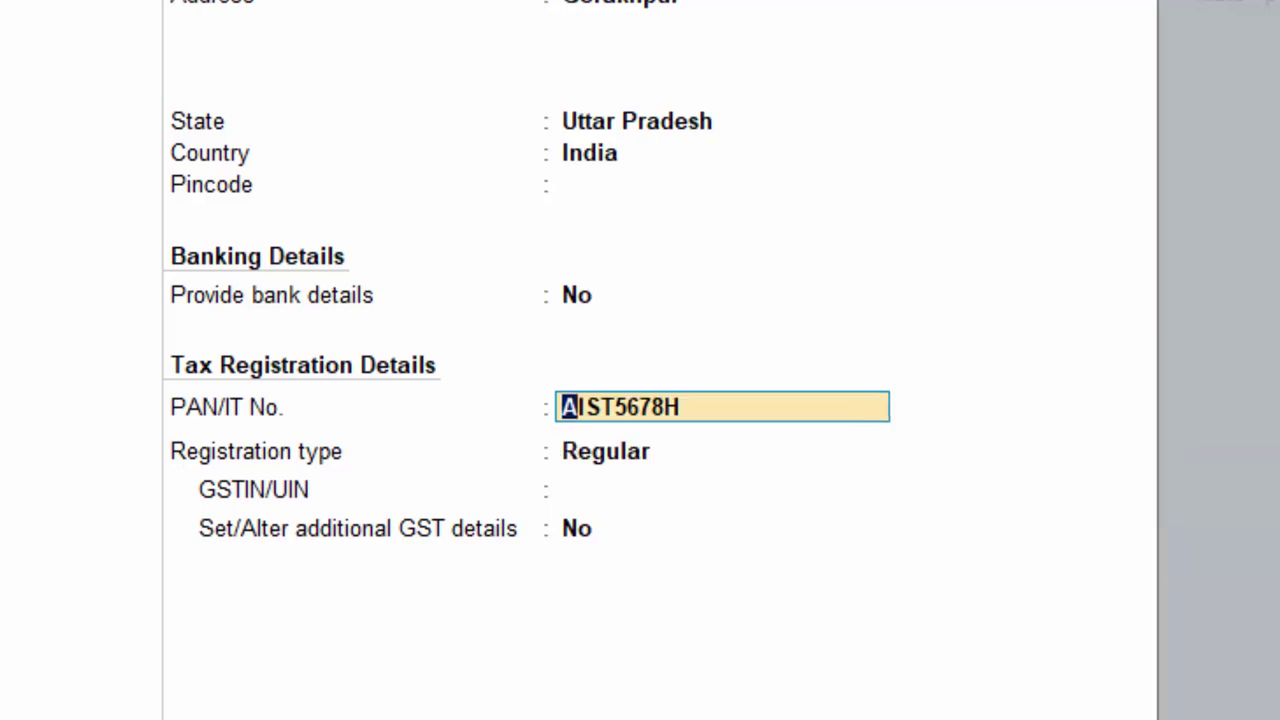
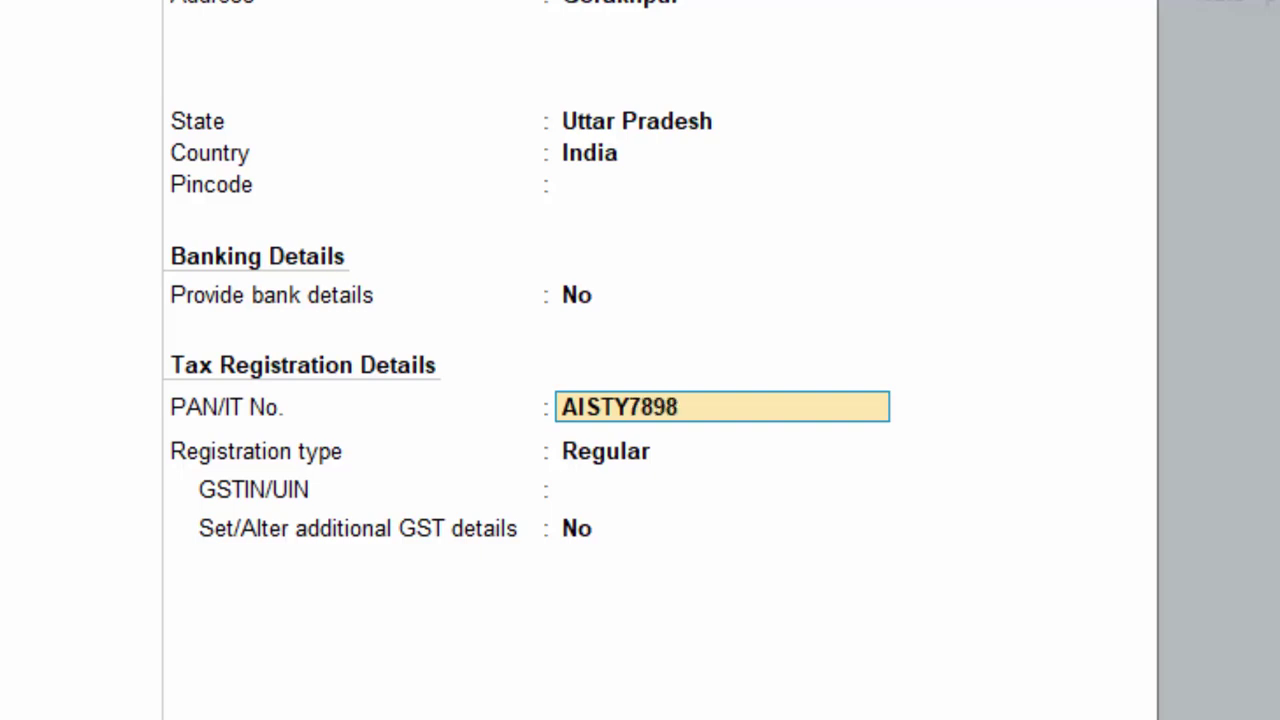
{"action": "key", "text": "Return"}
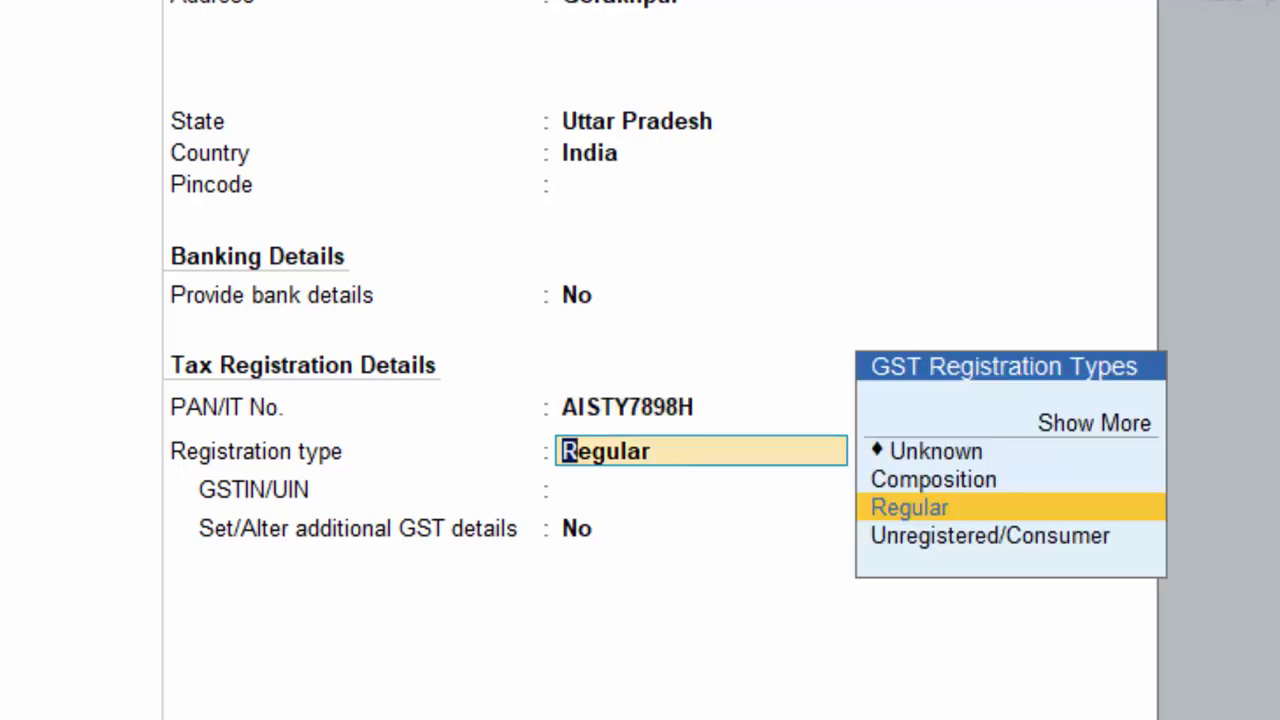
- Keep Regular GST registration, enter the GSTIN, and save the KK Supplier ledger
{"action": "key", "text": "Return"}
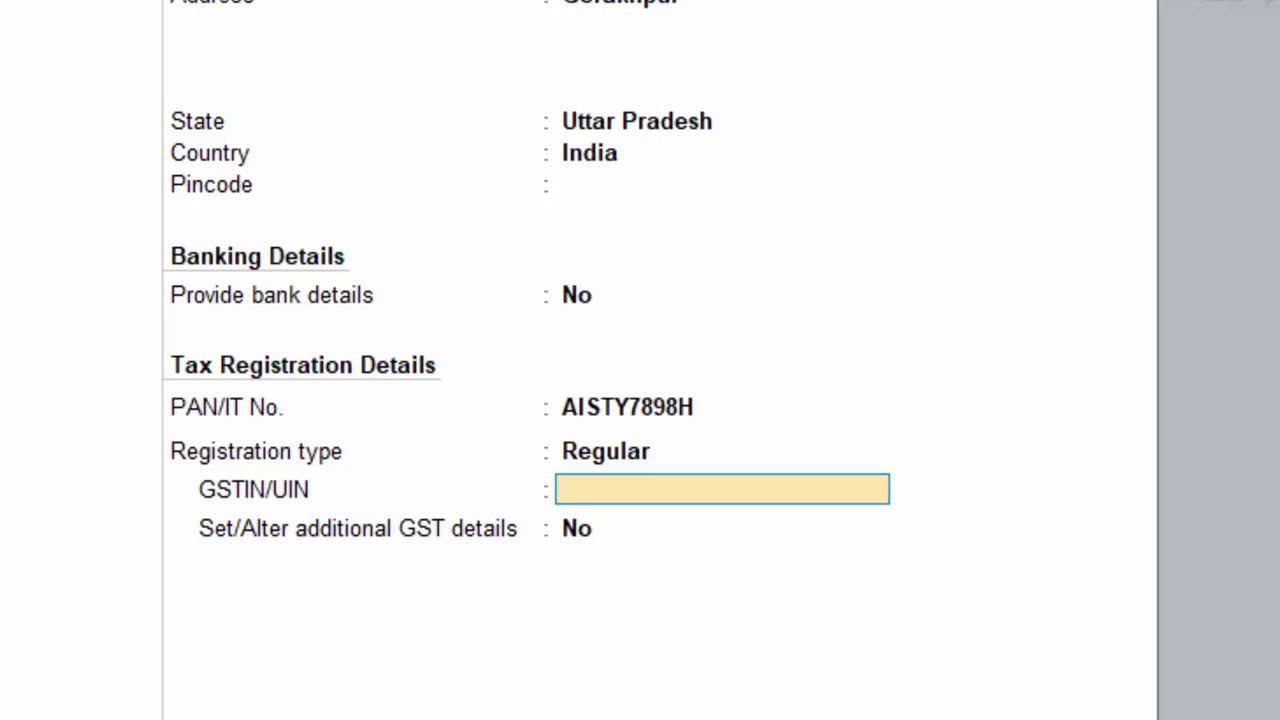
{"action": "type", "text": "AAAAAKK435"}
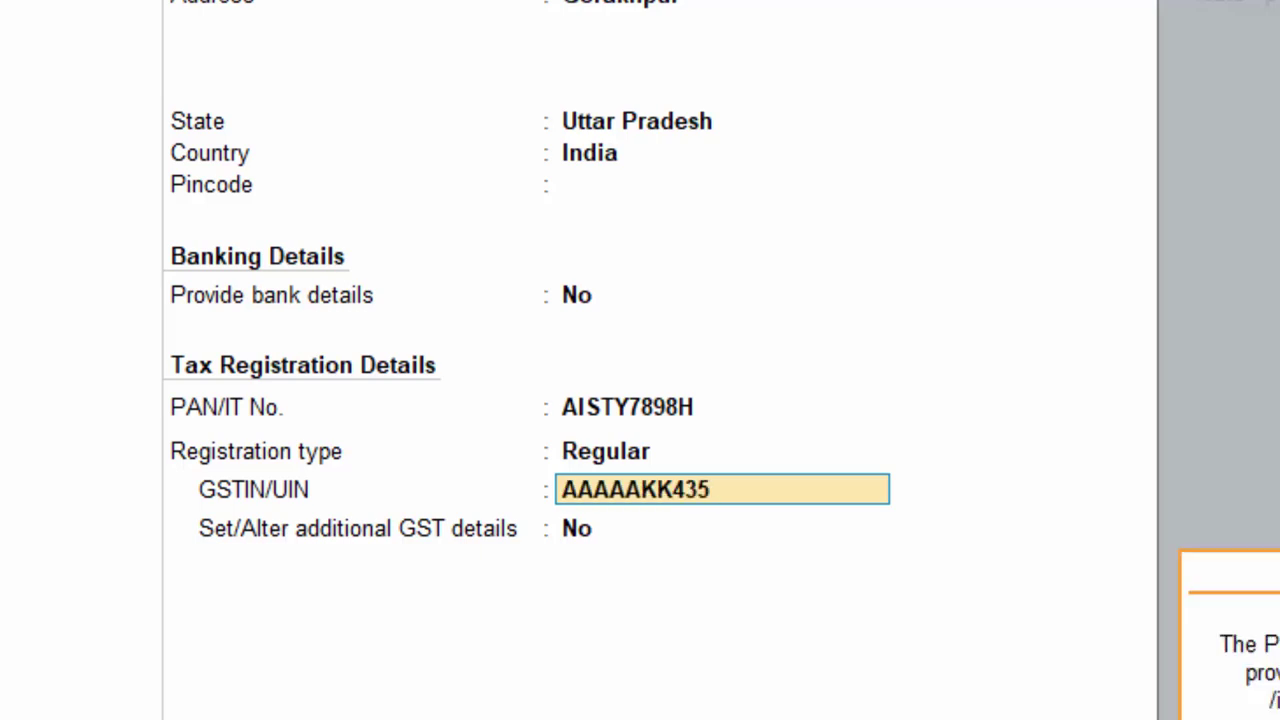
{"action": "key", "text": "Return"}
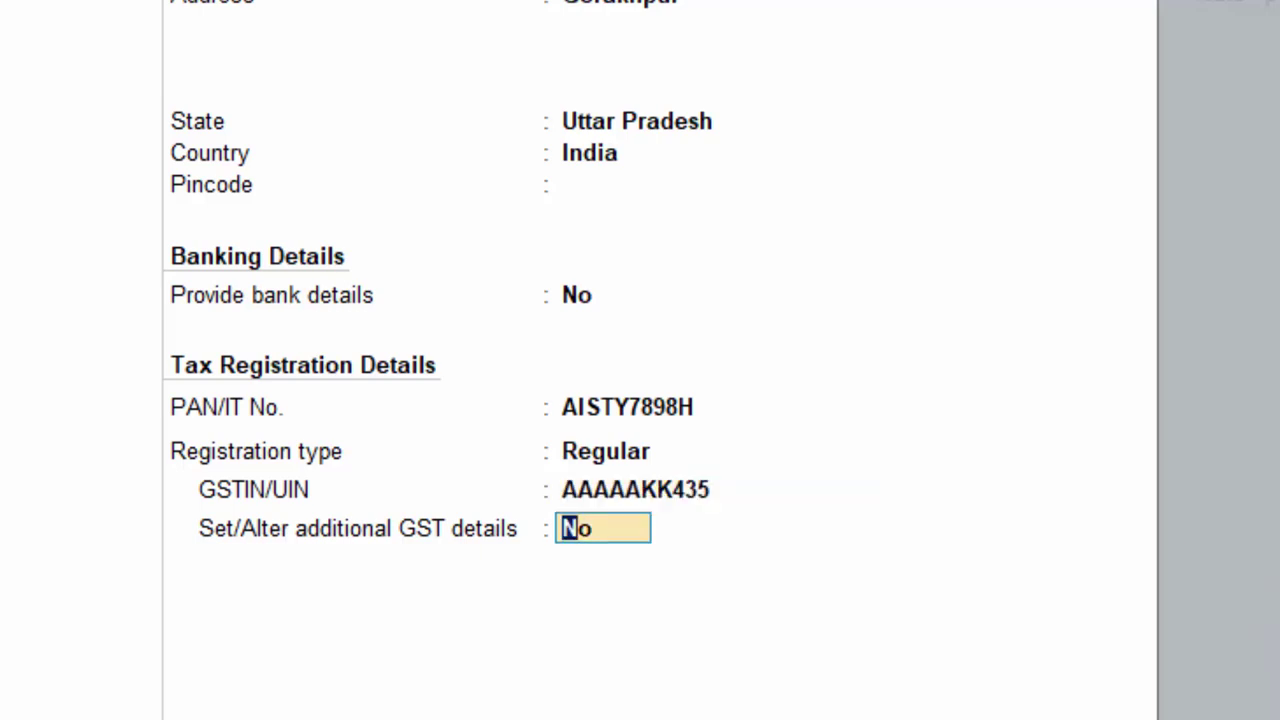
{"action": "key", "text": "Return"}
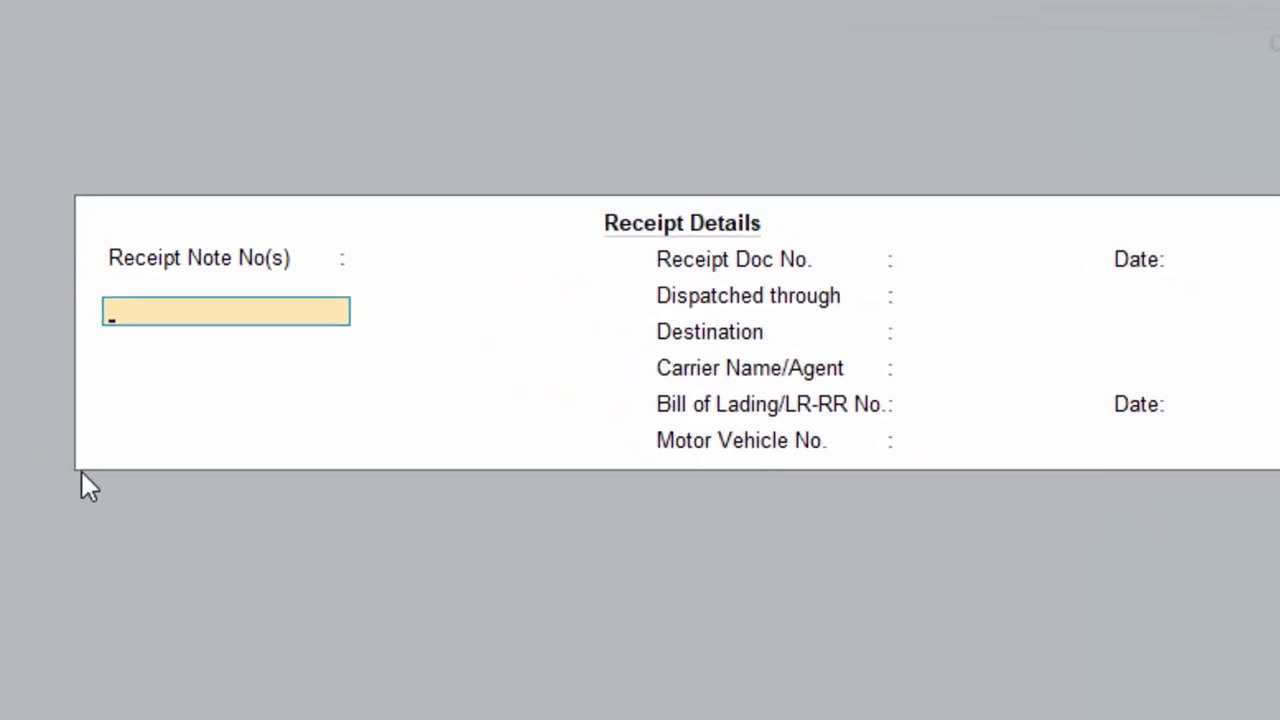
- Accept the receipt and party details, with Place of Supply Uttar Pradesh
{"action": "key", "text": "Return"}
{"action": "key", "text": "Return"}
{"action": "key", "text": "Return"}
{"action": "key", "text": "Return"}
{"action": "key", "text": "Return"}
{"action": "key", "text": "Return"}
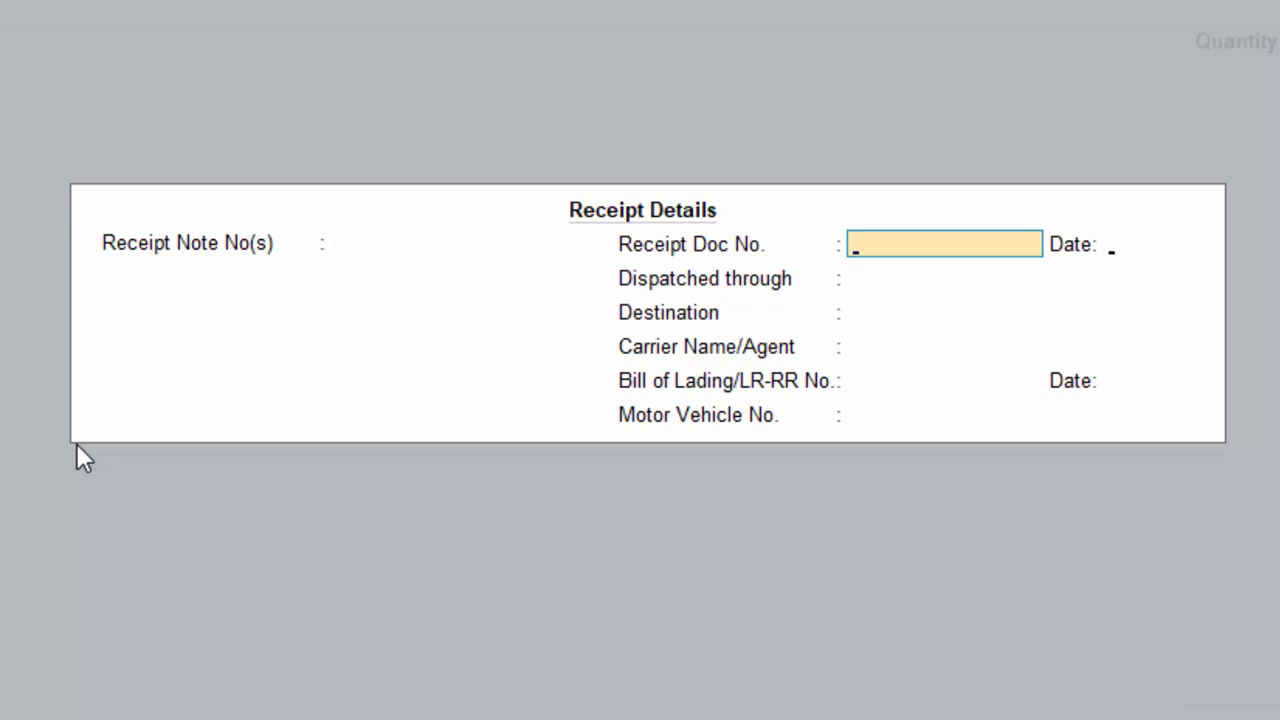
{"action": "key", "text": "Return"}
{"action": "key", "text": "Return"}
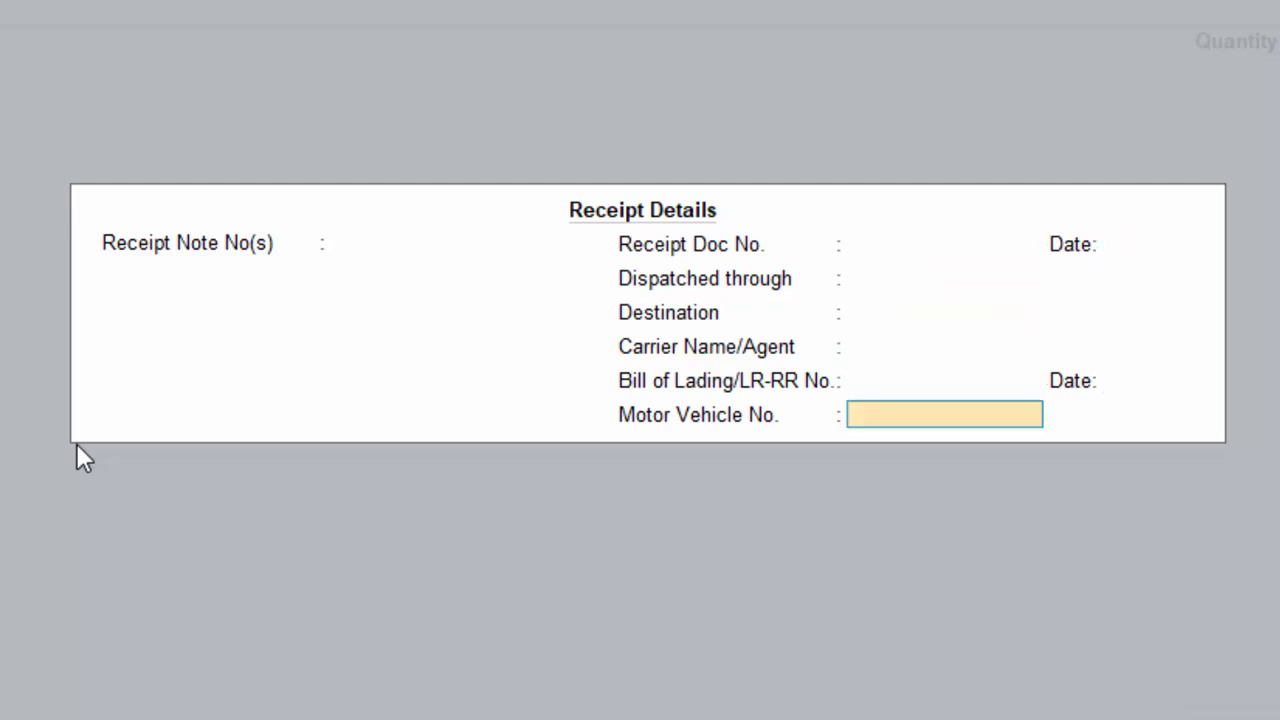
{"action": "key", "text": "Return"}
{"action": "key", "text": "Return"}
{"action": "key", "text": "Return"}
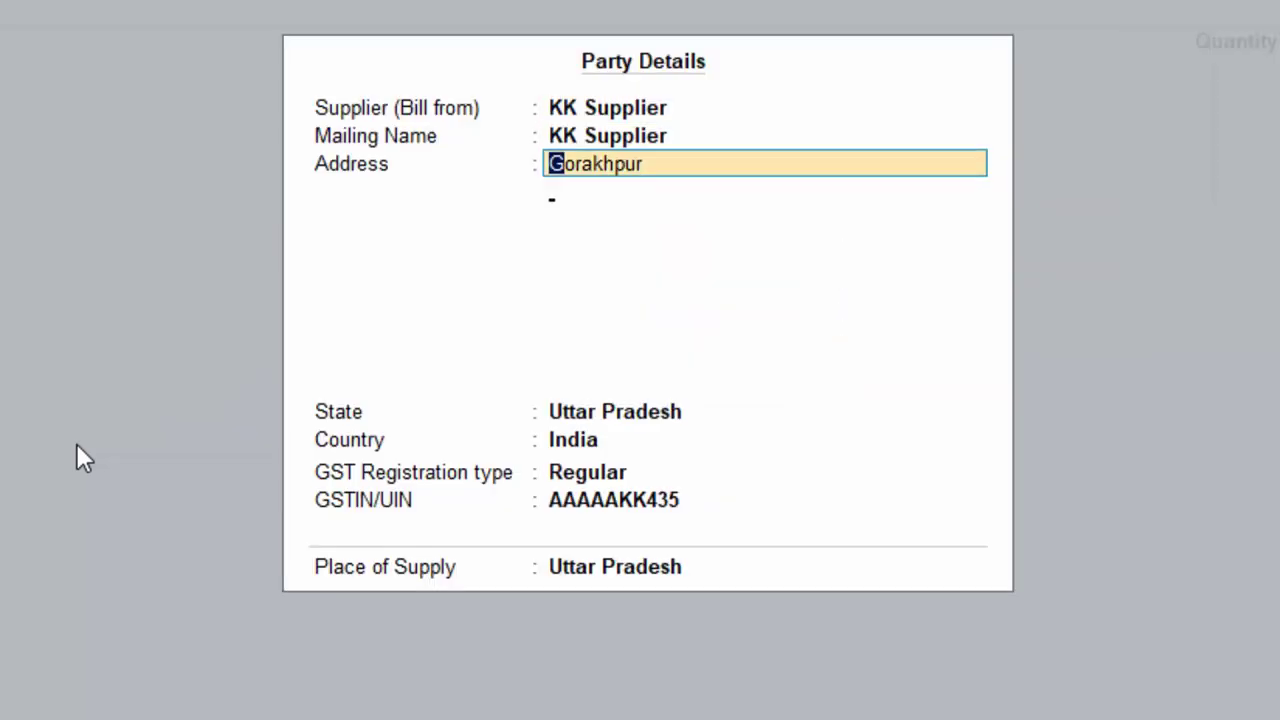
{"action": "key", "text": "Return"}
{"action": "key", "text": "Return"}
{"action": "key", "text": "Return"}
{"action": "key", "text": "Return"}
{"action": "key", "text": "Return"}
{"action": "key", "text": "Return"}
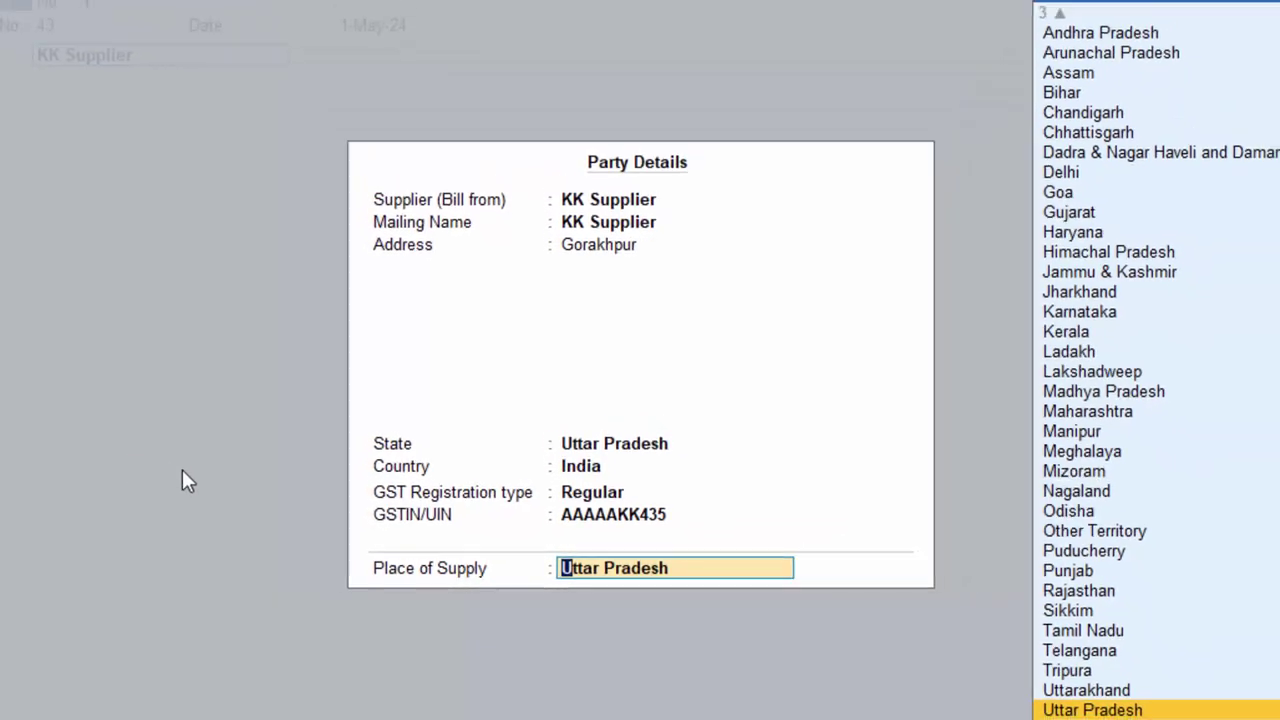
{"action": "key", "text": "Return"}
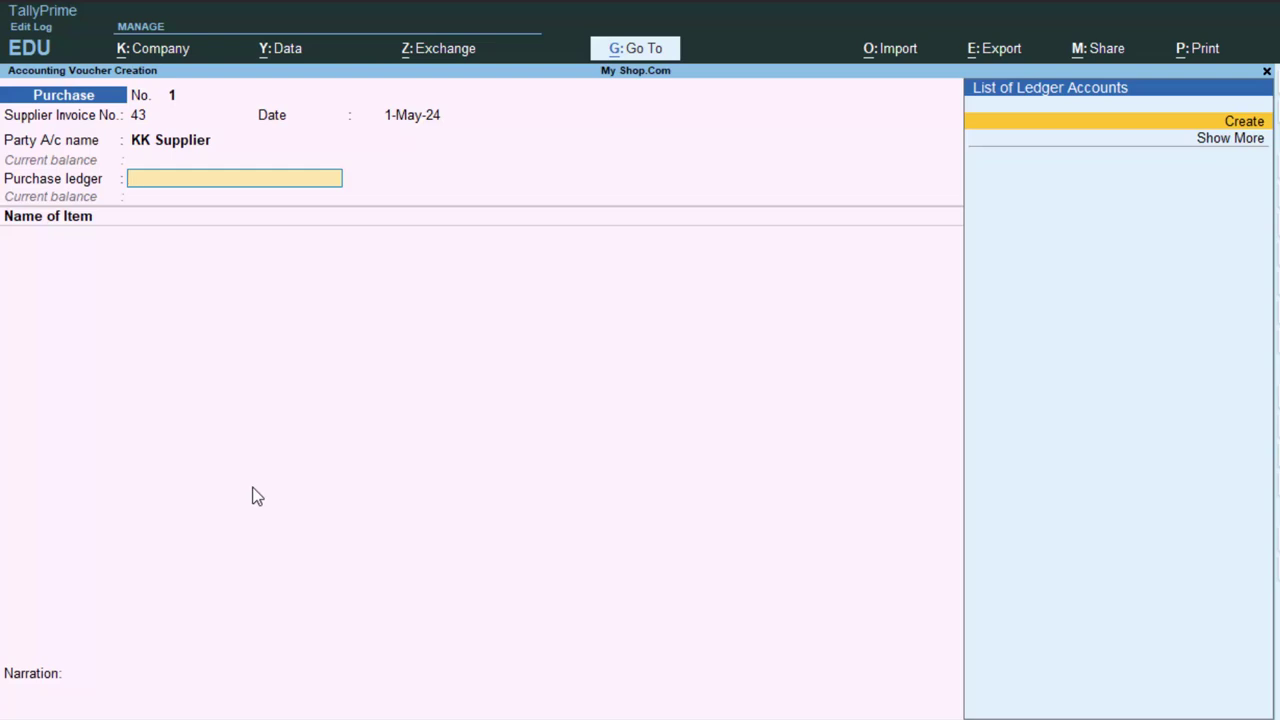
- Create a Purchase A/c ledger under Purchase Accounts, GST applicable, other settings default
{"action": "key", "text": "Return"}
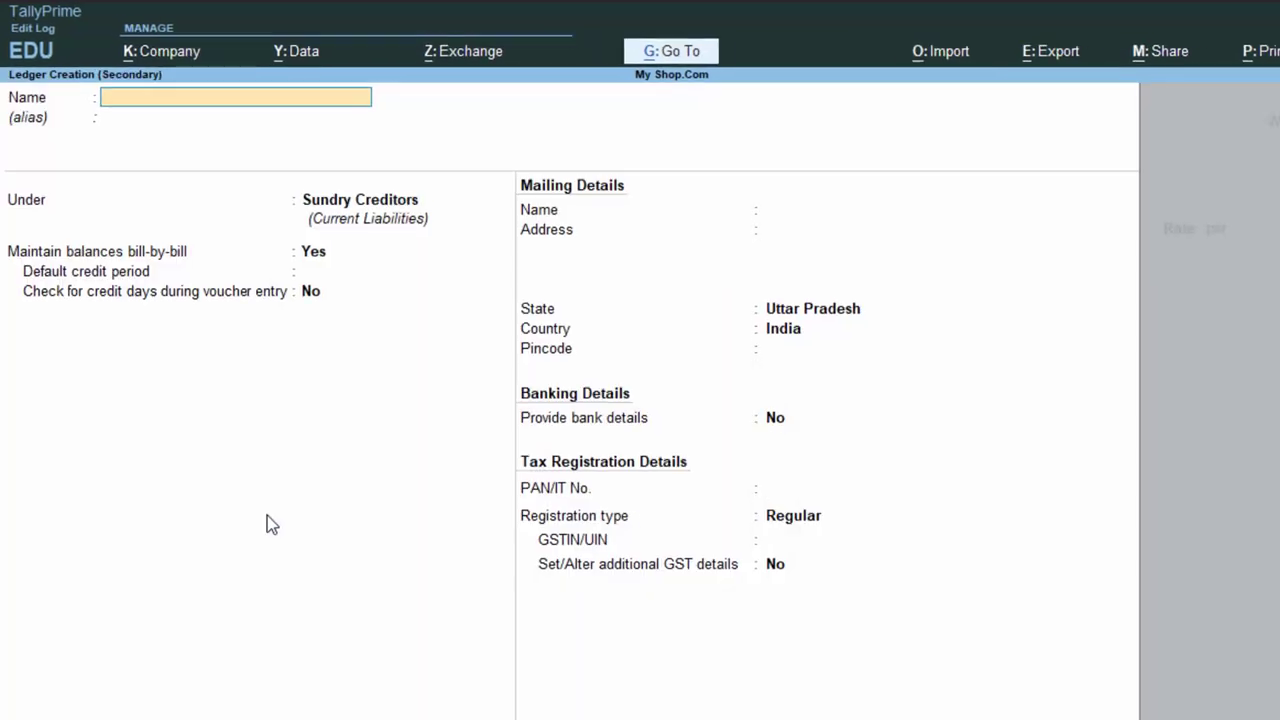
{"action": "type", "text": "Purch"}
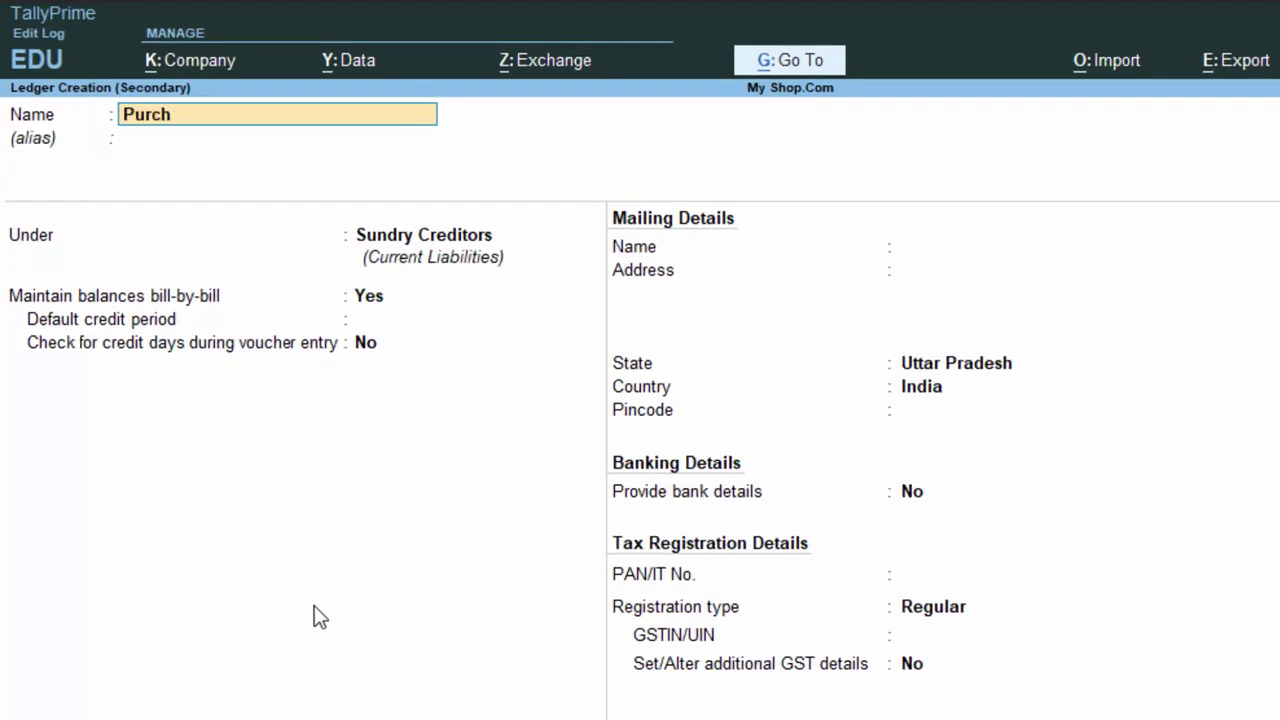
{"action": "type", "text": "ase a/c"}
{"action": "key", "text": "Return"}
{"action": "key", "text": "Return"}
{"action": "type", "text": "P"}
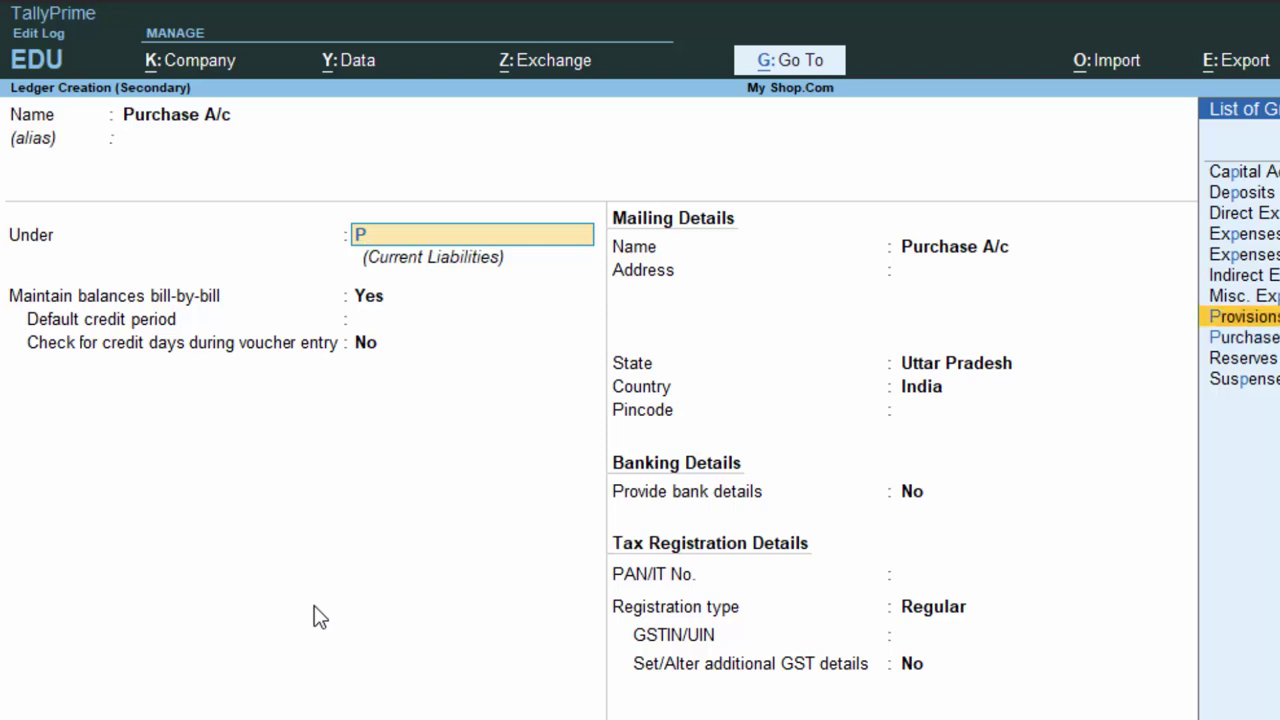
{"action": "type", "text": "u"}
{"action": "key", "text": "Return"}
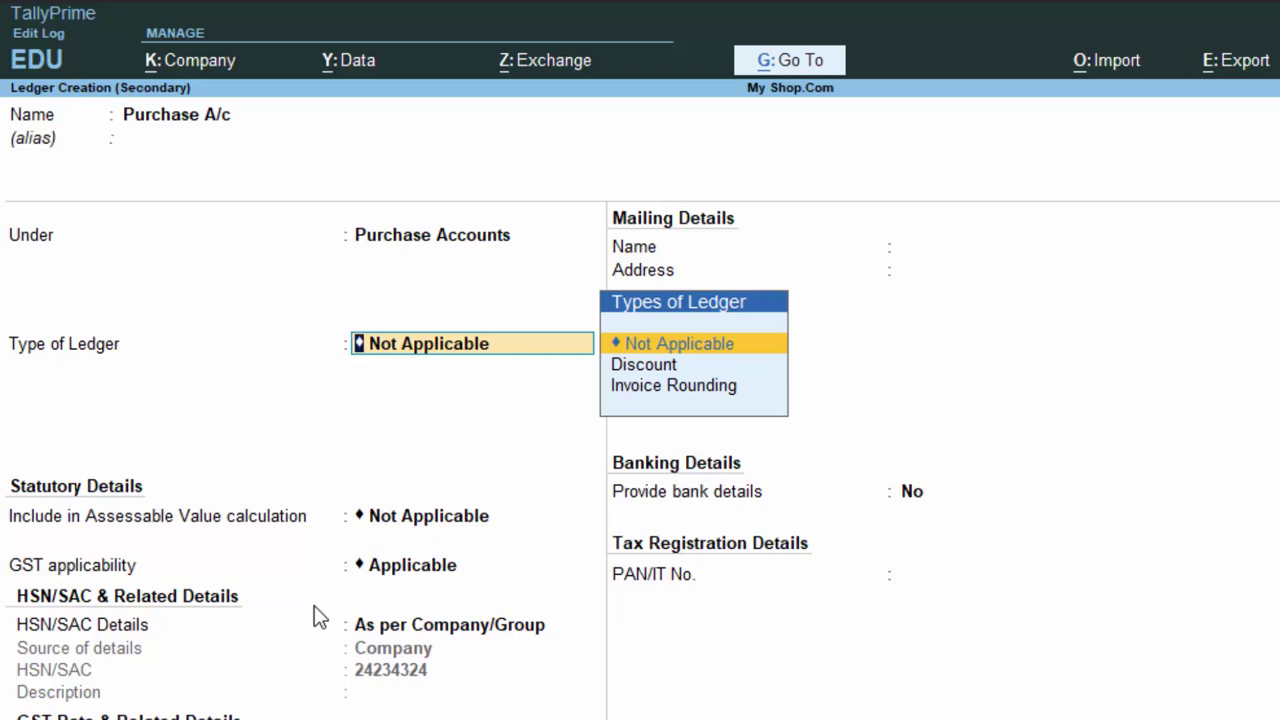
{"action": "key", "text": "Return"}
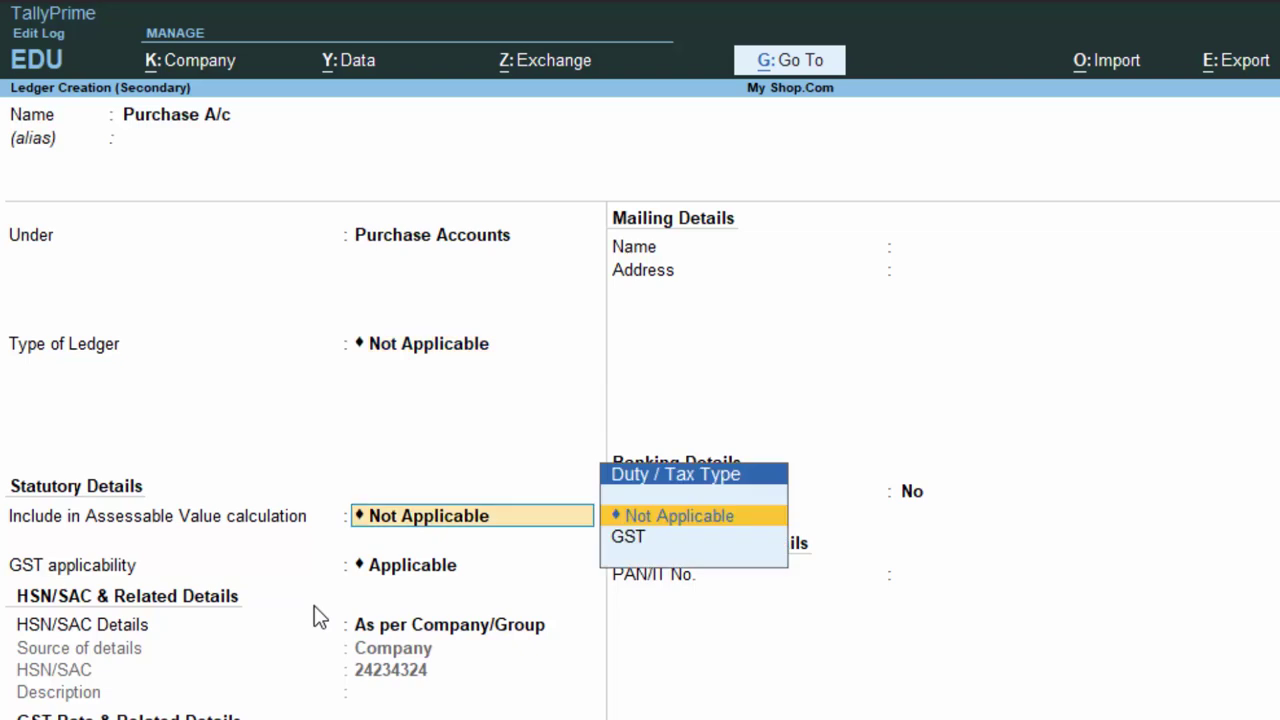
{"action": "key", "text": "Return"}
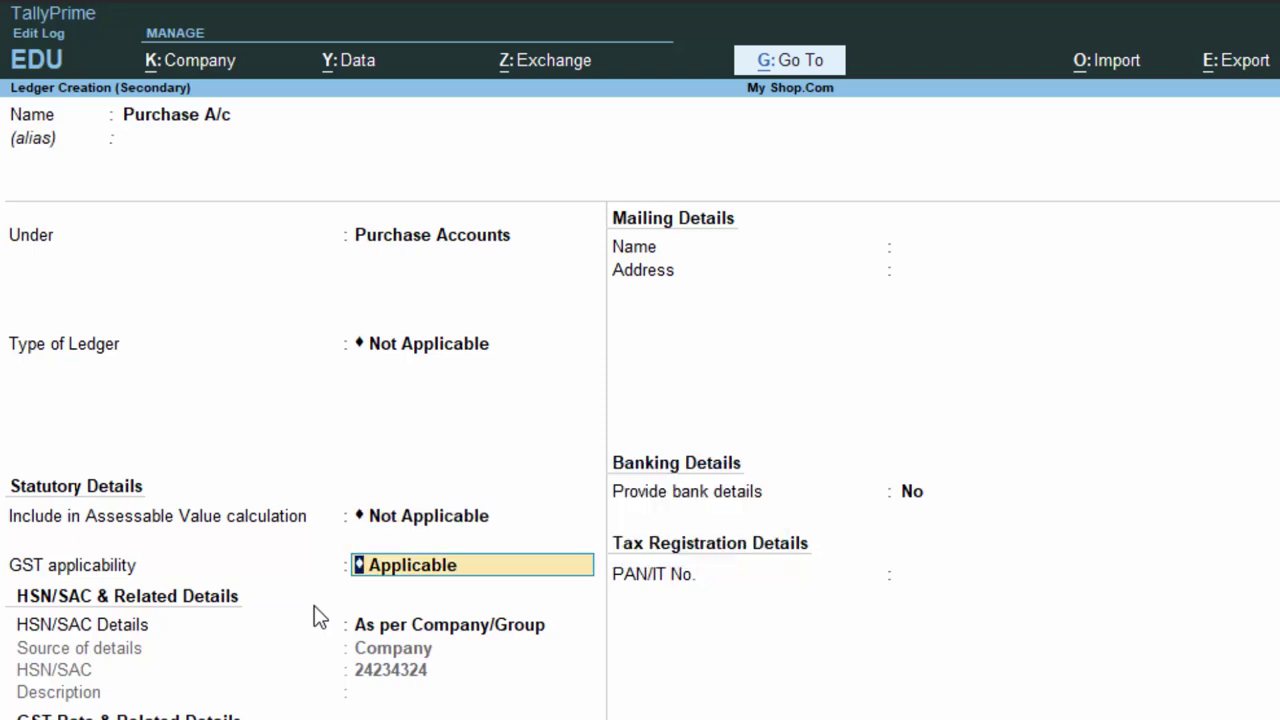
{"action": "key", "text": "Return"}
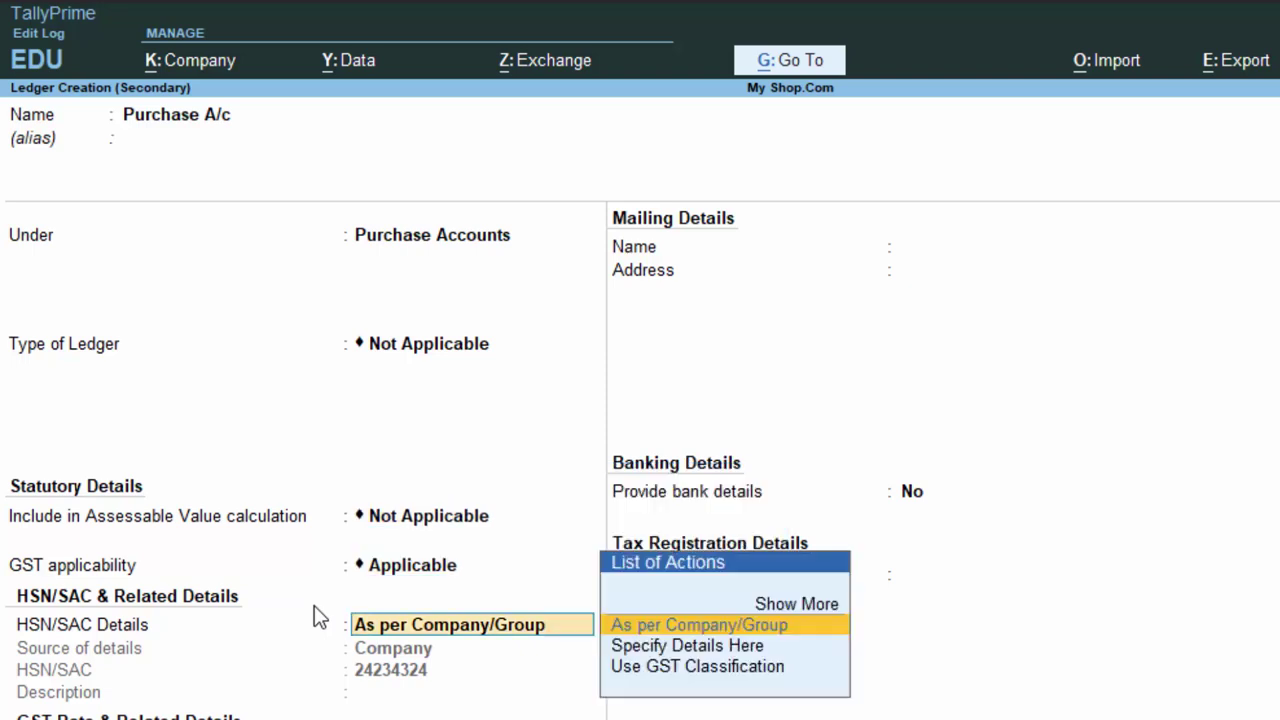
{"action": "key", "text": "Return"}
{"action": "key", "text": "Return"}
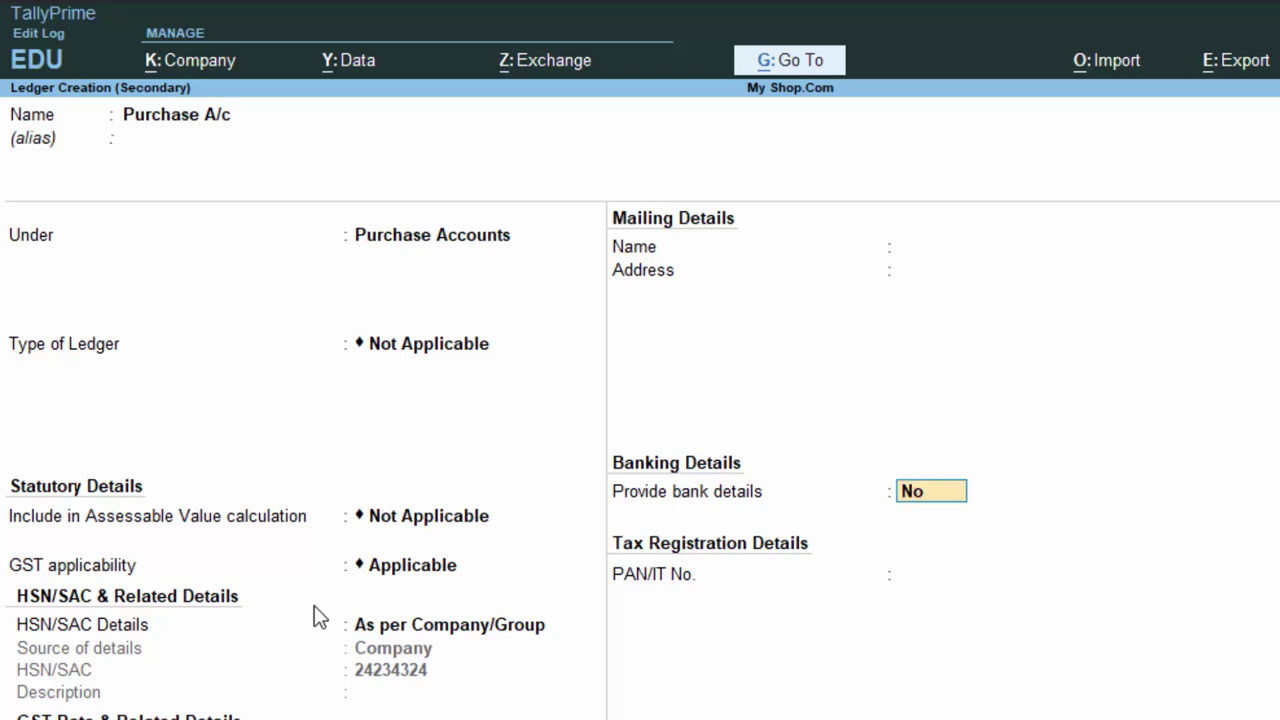
{"action": "key", "text": "Return"}
{"action": "key", "text": "ctrl+a"}
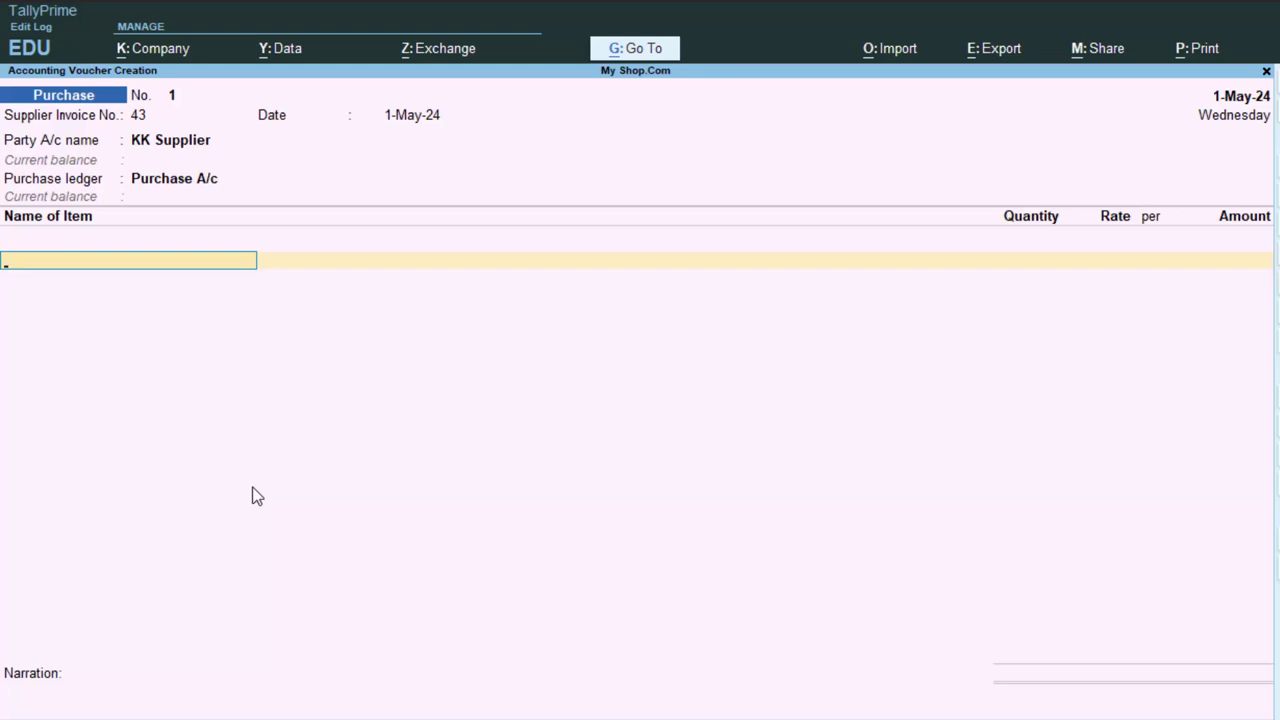
- Start a new stock item named Laptop under Primary
{"action": "key", "text": "alt+c"}
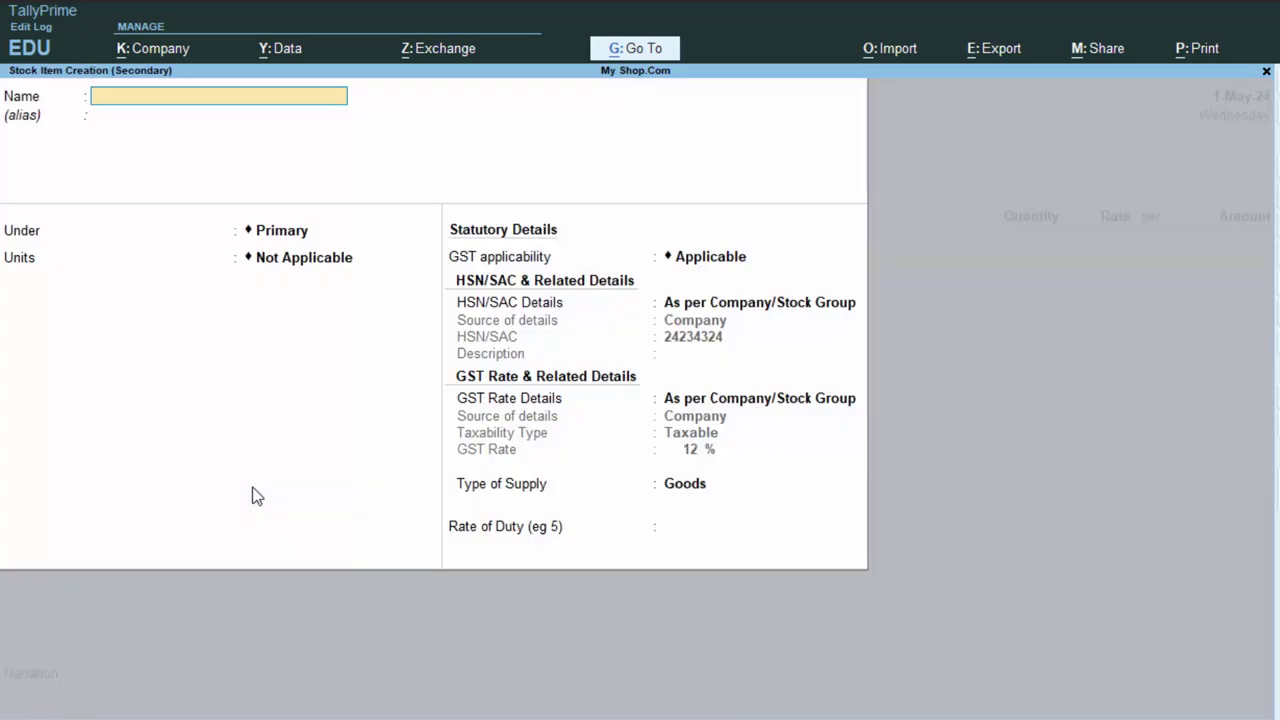
{"action": "type", "text": "Laptop"}
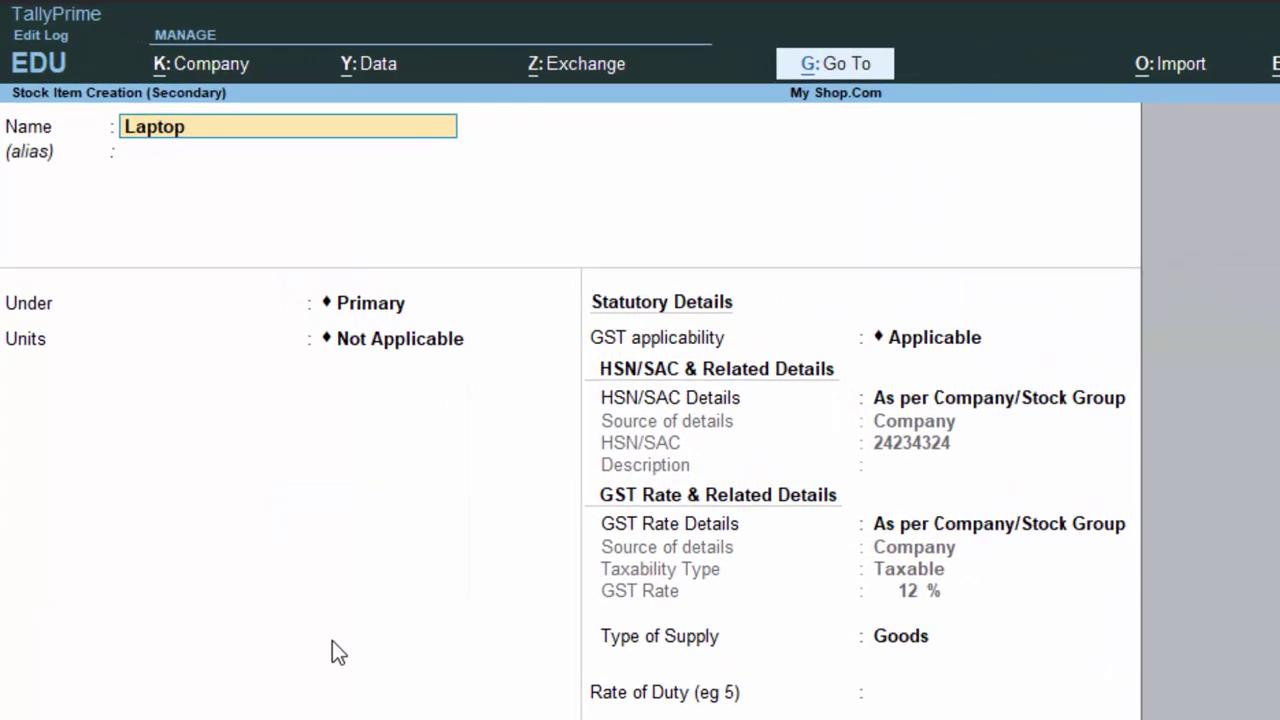
{"action": "key", "text": "Return"}
{"action": "key", "text": "Return"}
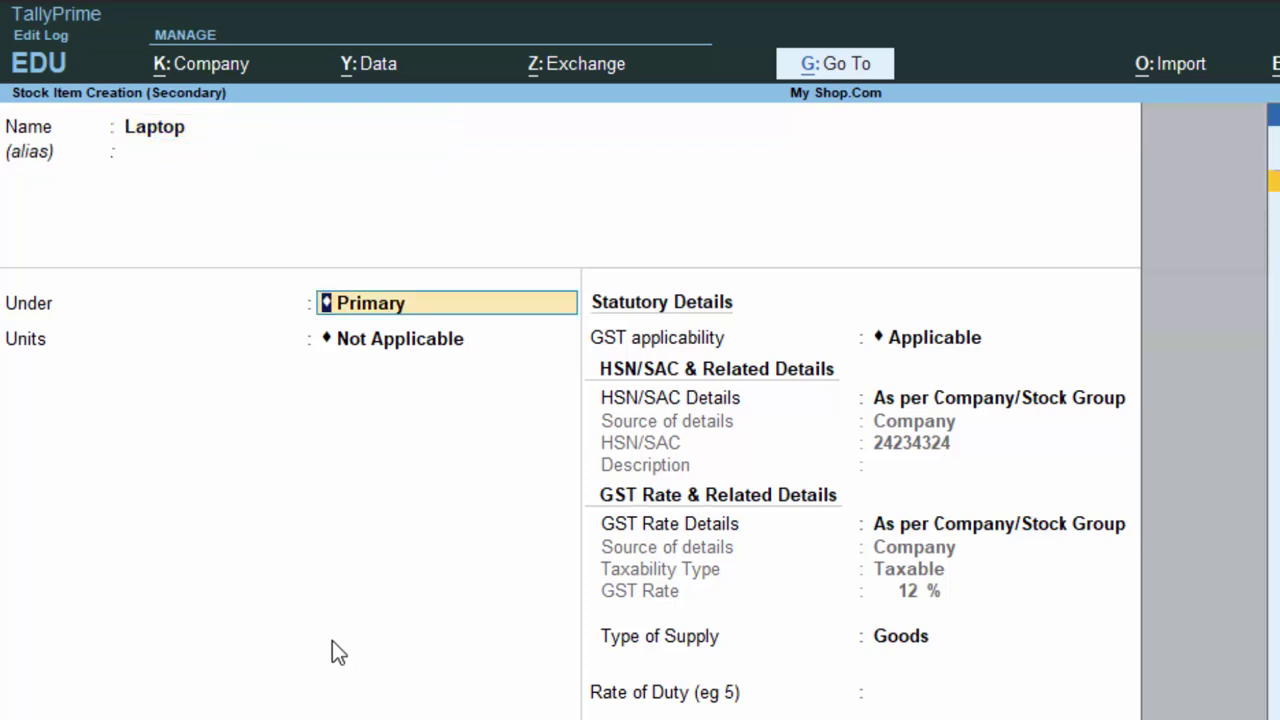
{"action": "key", "text": "Return"}
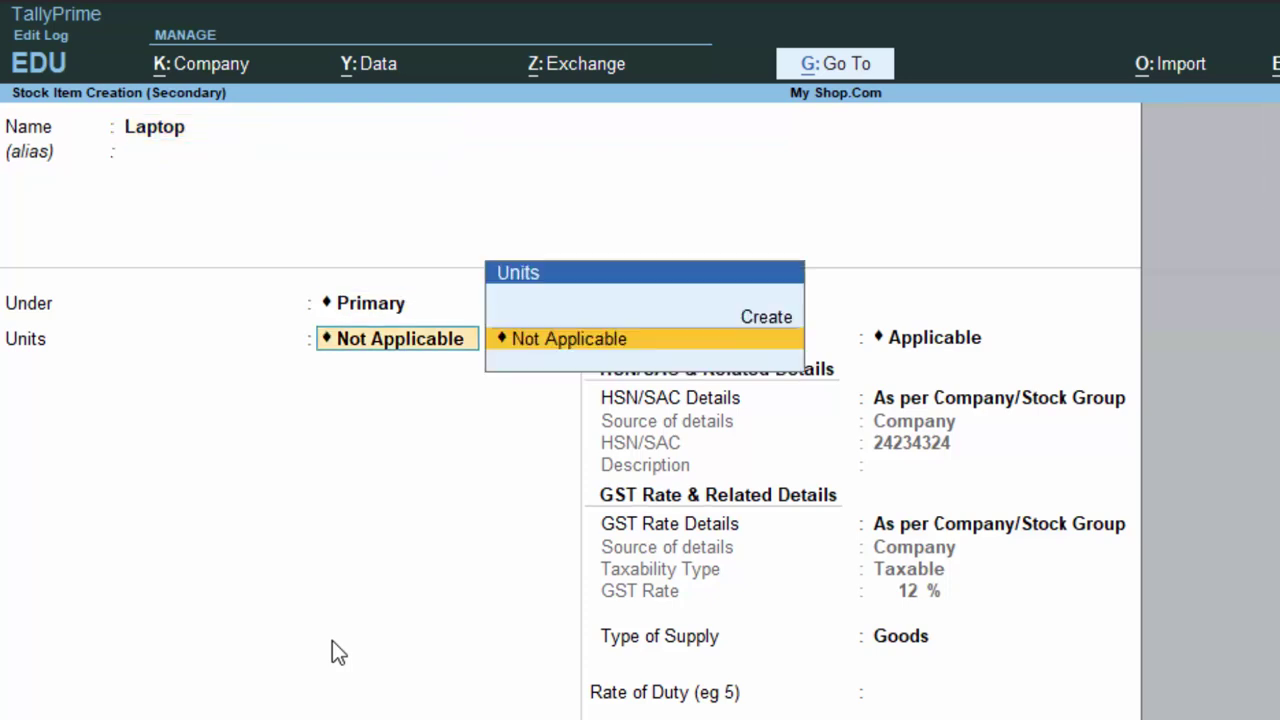
- Create the unit nos (formal name Numbers) with UQC NOS-NUMBERS for Laptop
{"action": "key", "text": "Up"}
{"action": "key", "text": "Return"}
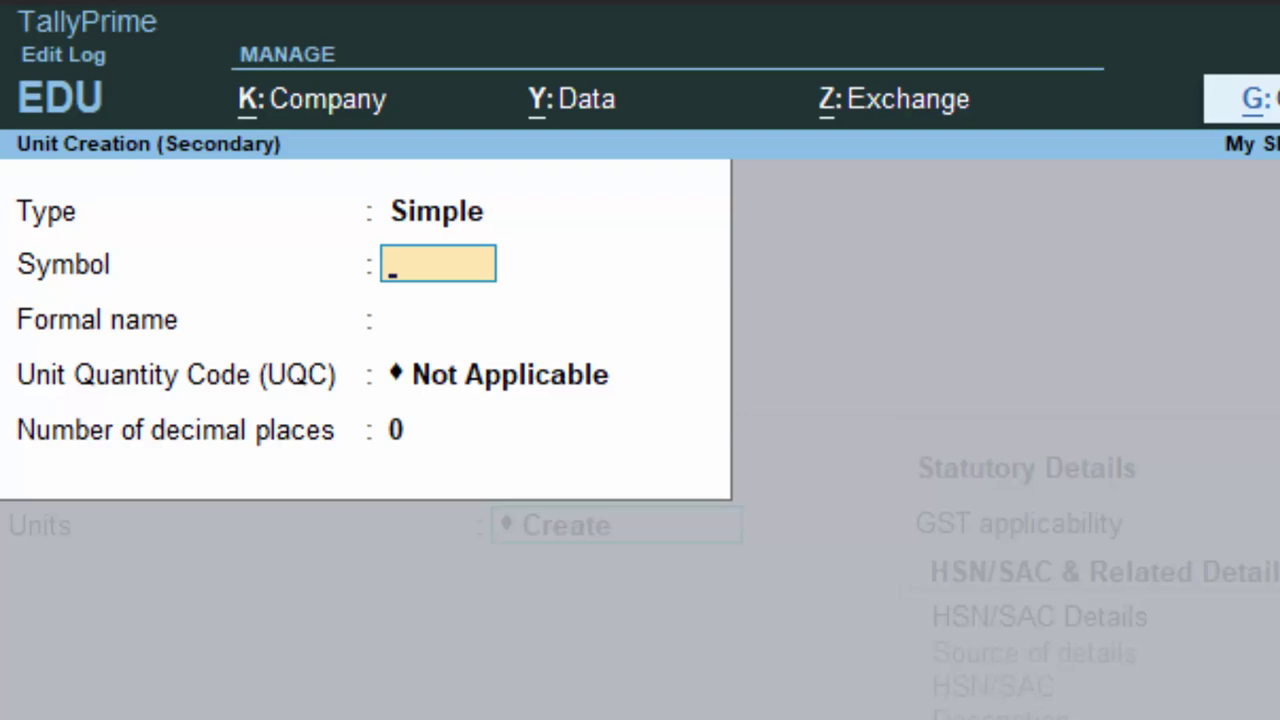
{"action": "type", "text": "nos"}
{"action": "key", "text": "Return"}
{"action": "type", "text": "Numbers"}
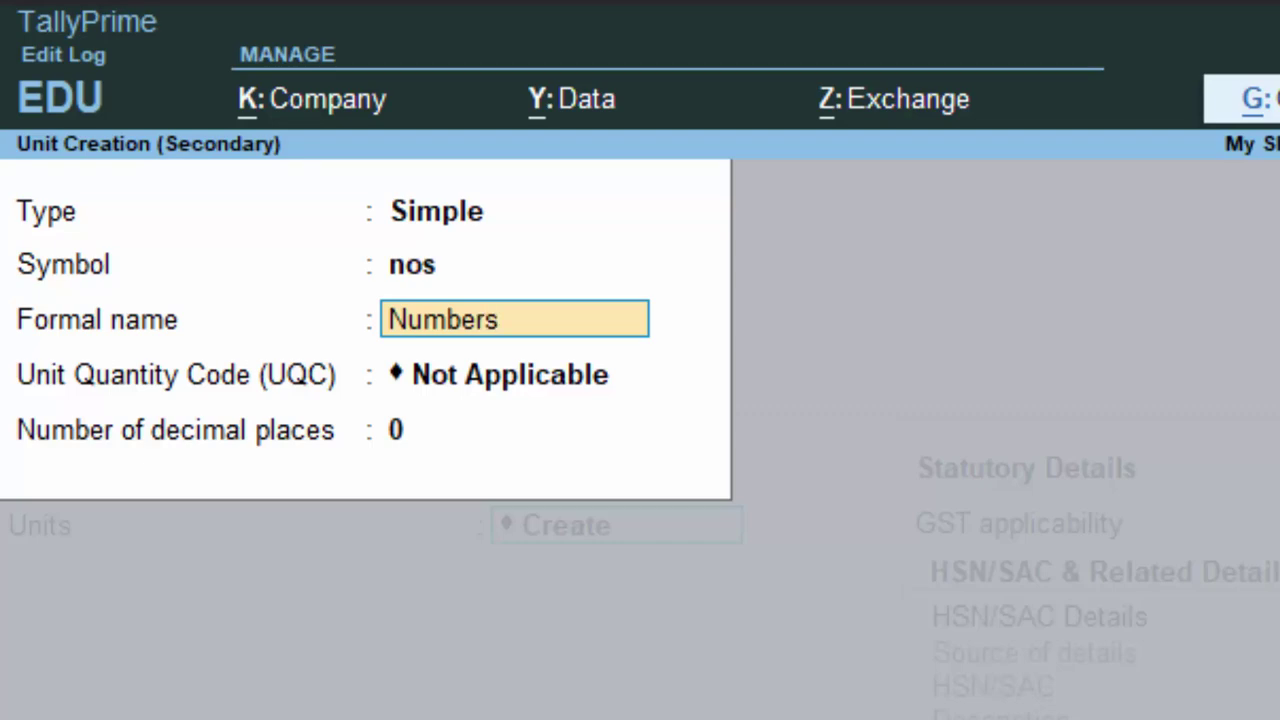
{"action": "key", "text": "Return"}
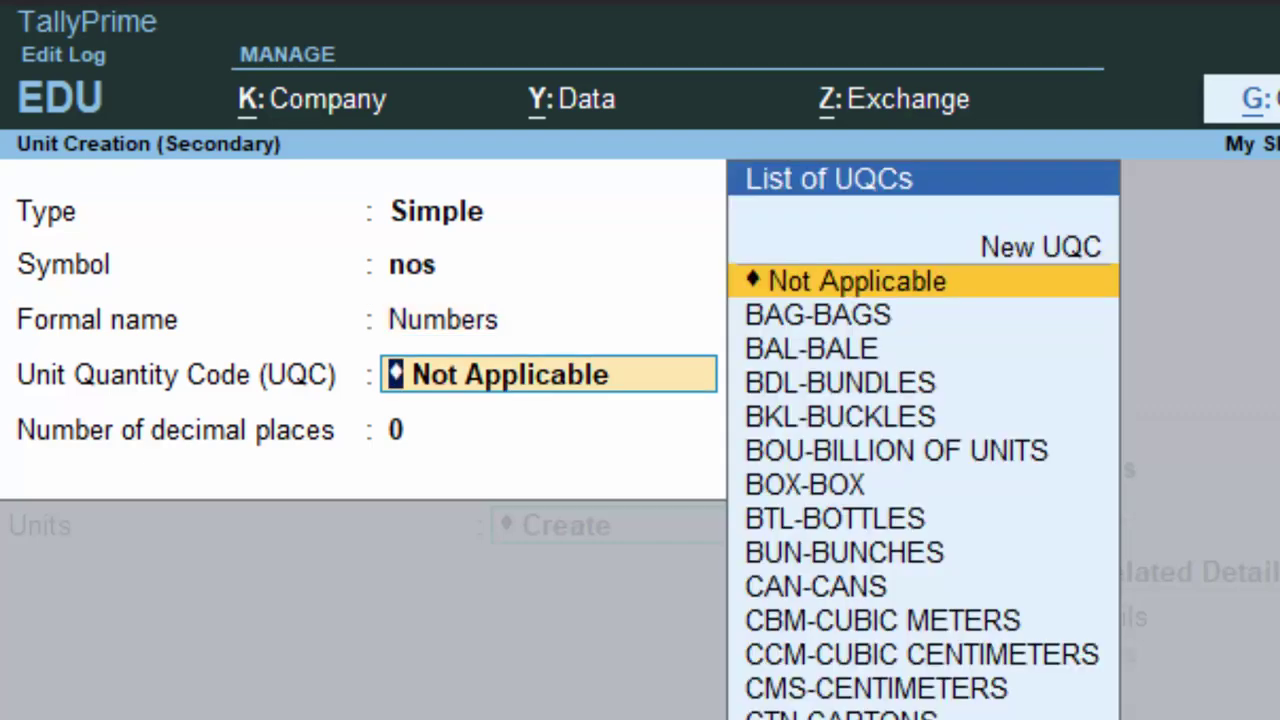
{"action": "type", "text": "n"}
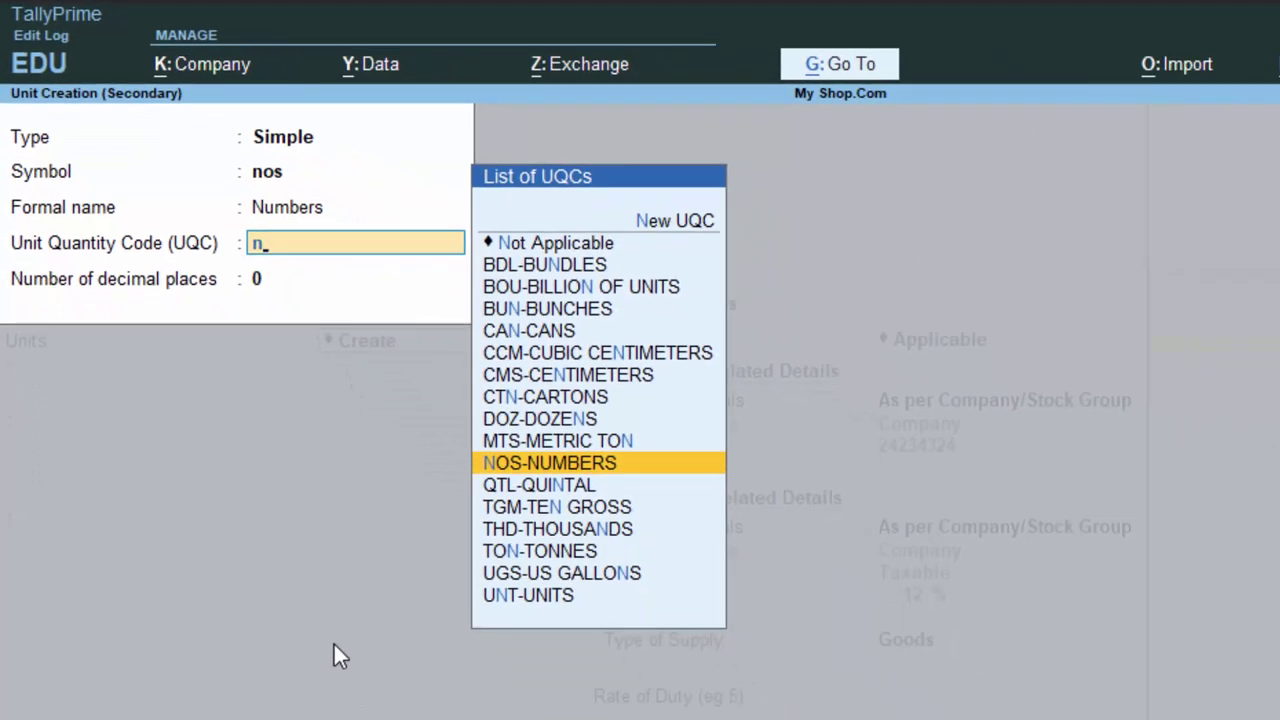
{"action": "key", "text": "Return"}
{"action": "key", "text": "Return"}
{"action": "key", "text": "Return"}
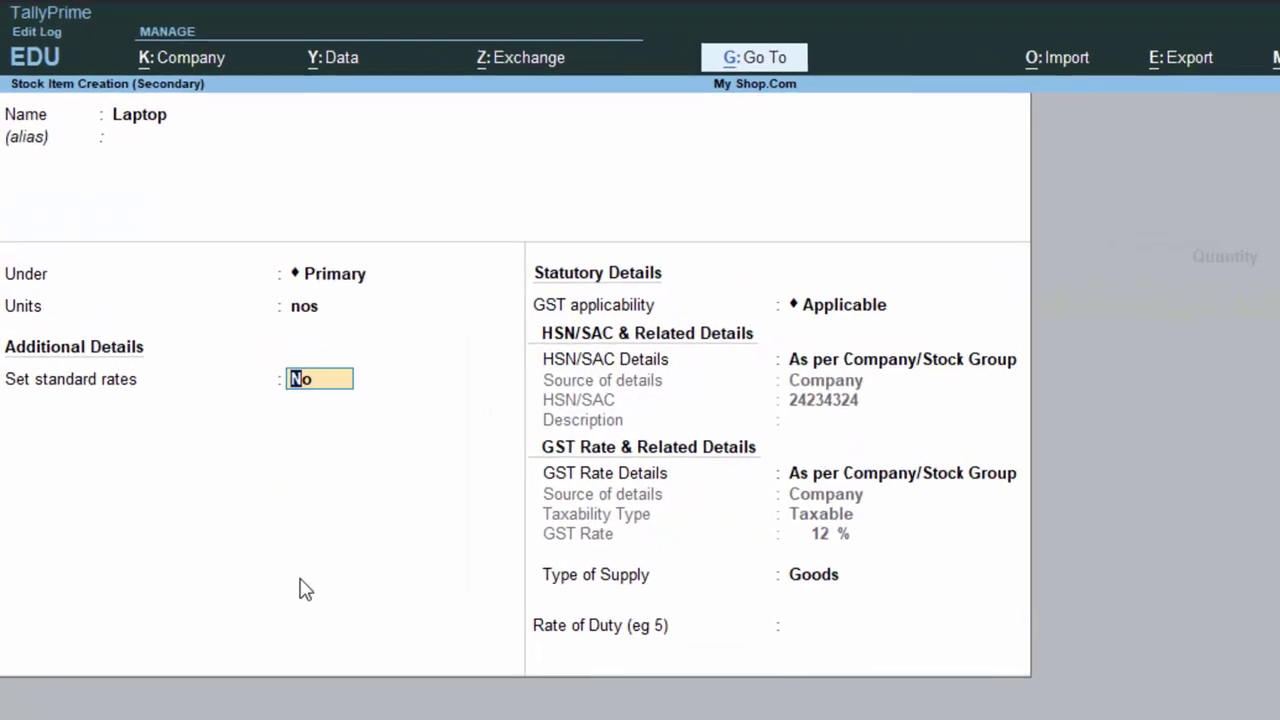
- Set Laptop standard rates from 1-May-24: cost 20,000 and selling price 35,000 per nos
{"action": "type", "text": "y"}
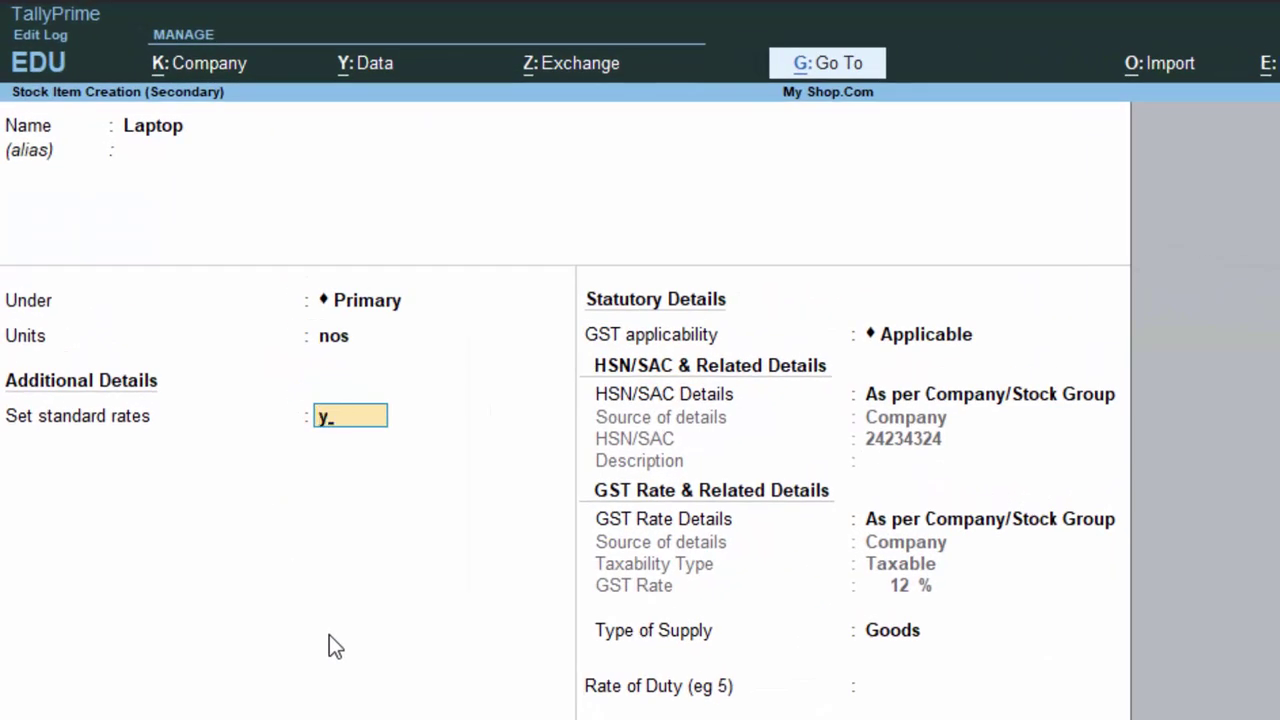
{"action": "key", "text": "Return"}
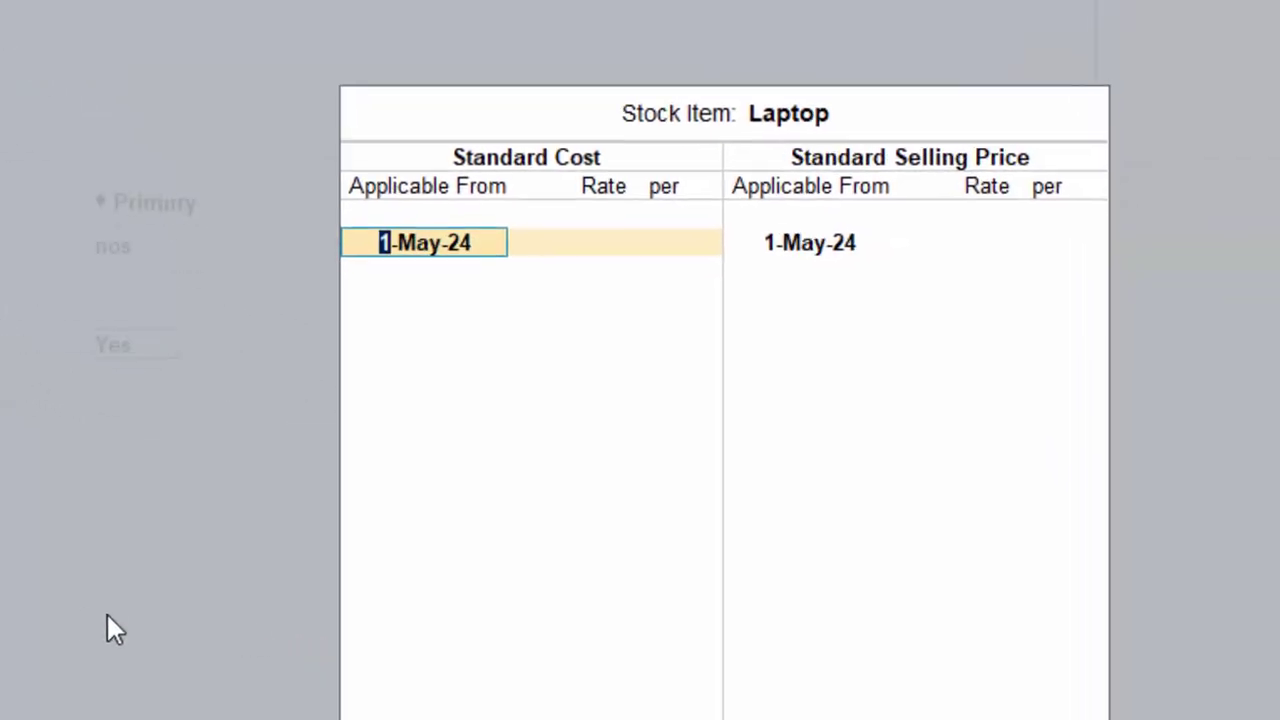
{"action": "key", "text": "Return"}
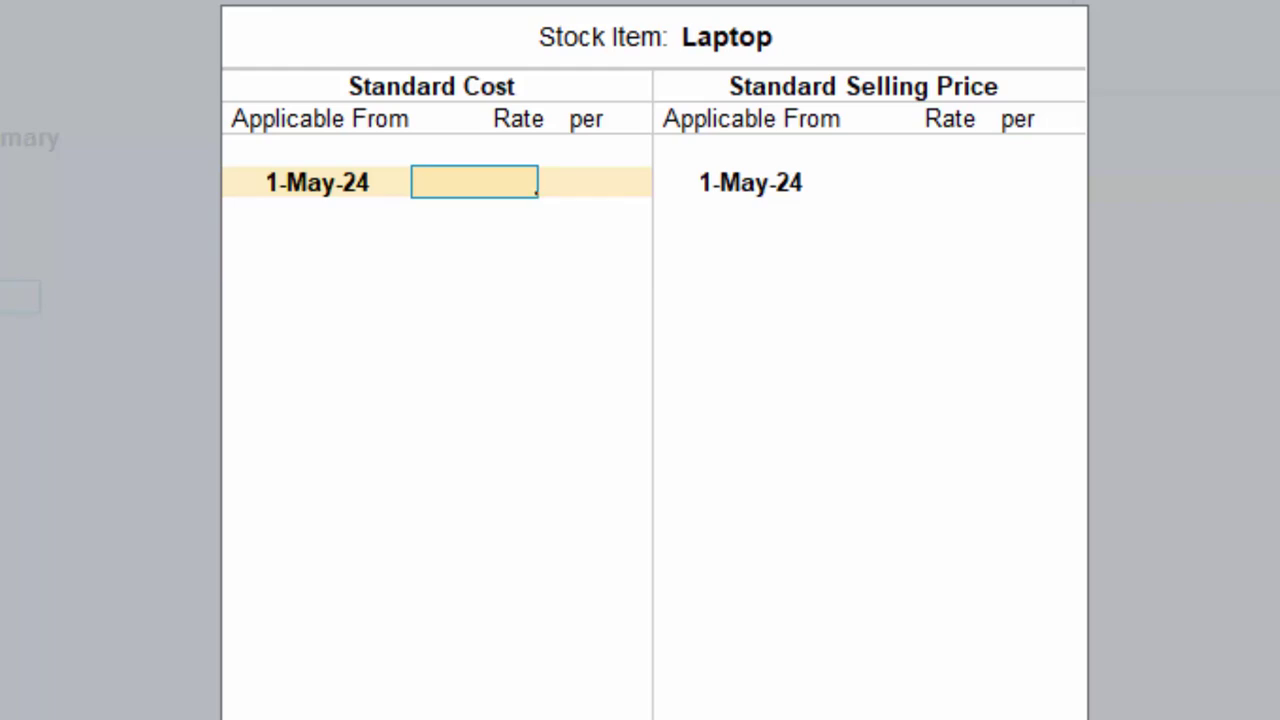
{"action": "type", "text": "20,00"}
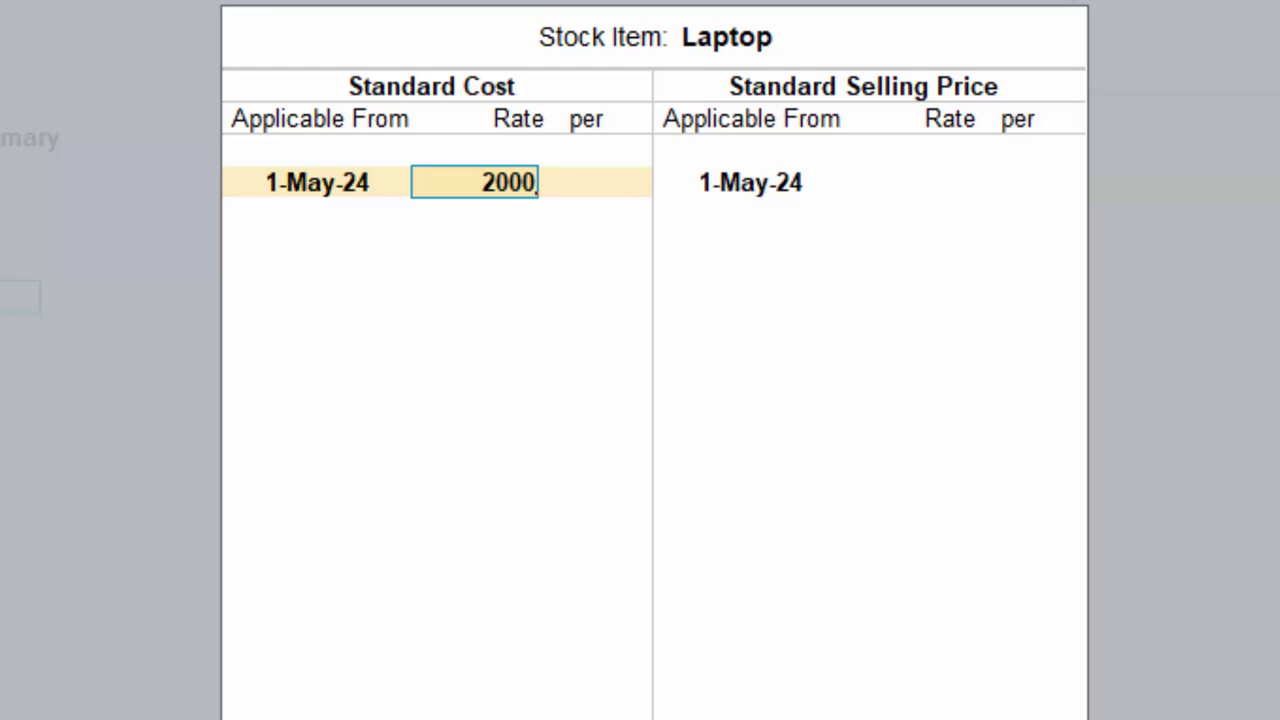
{"action": "type", "text": "0"}
{"action": "key", "text": "Return"}
{"action": "key", "text": "Return"}
{"action": "key", "text": "Return"}
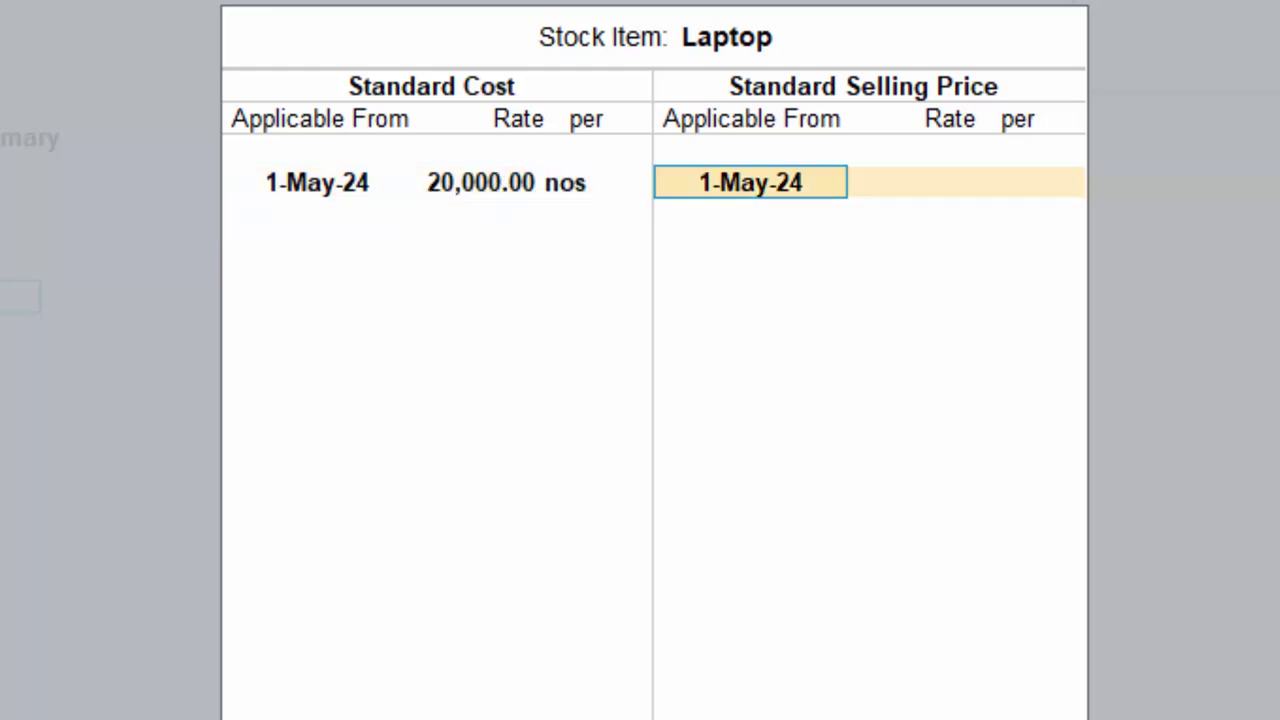
{"action": "key", "text": "Return"}
{"action": "type", "text": "35"}
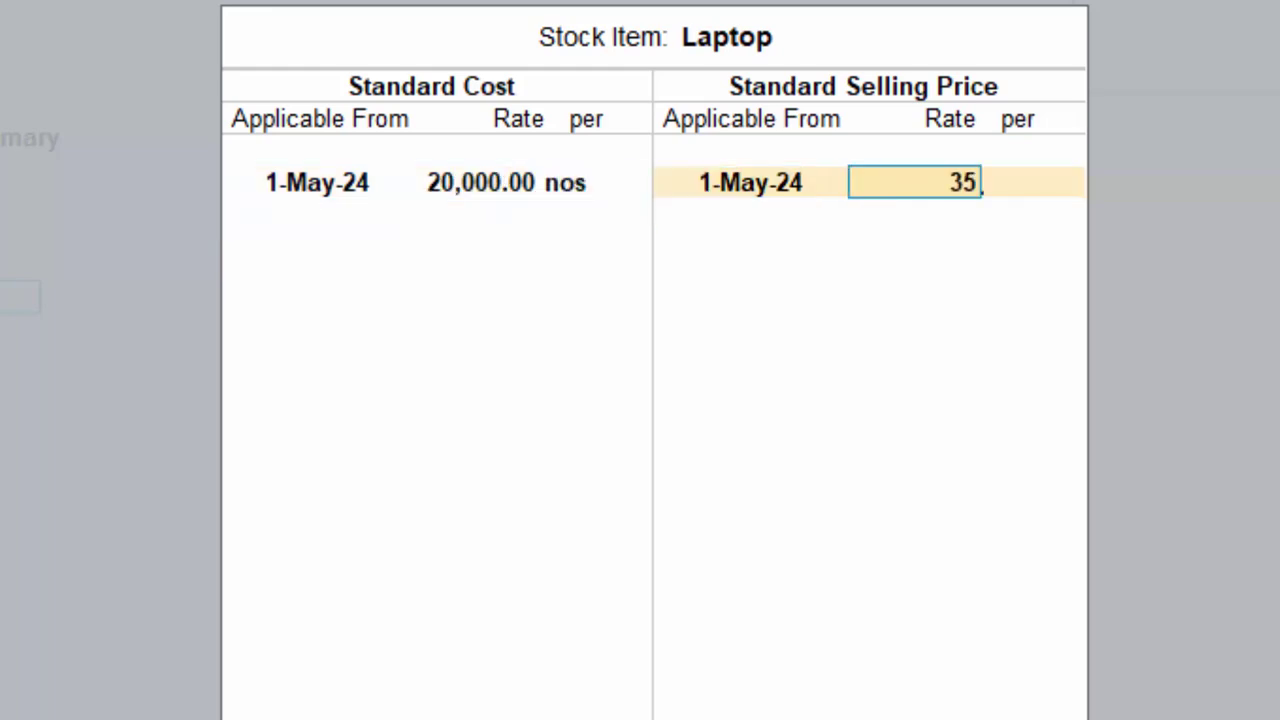
{"action": "type", "text": "000"}
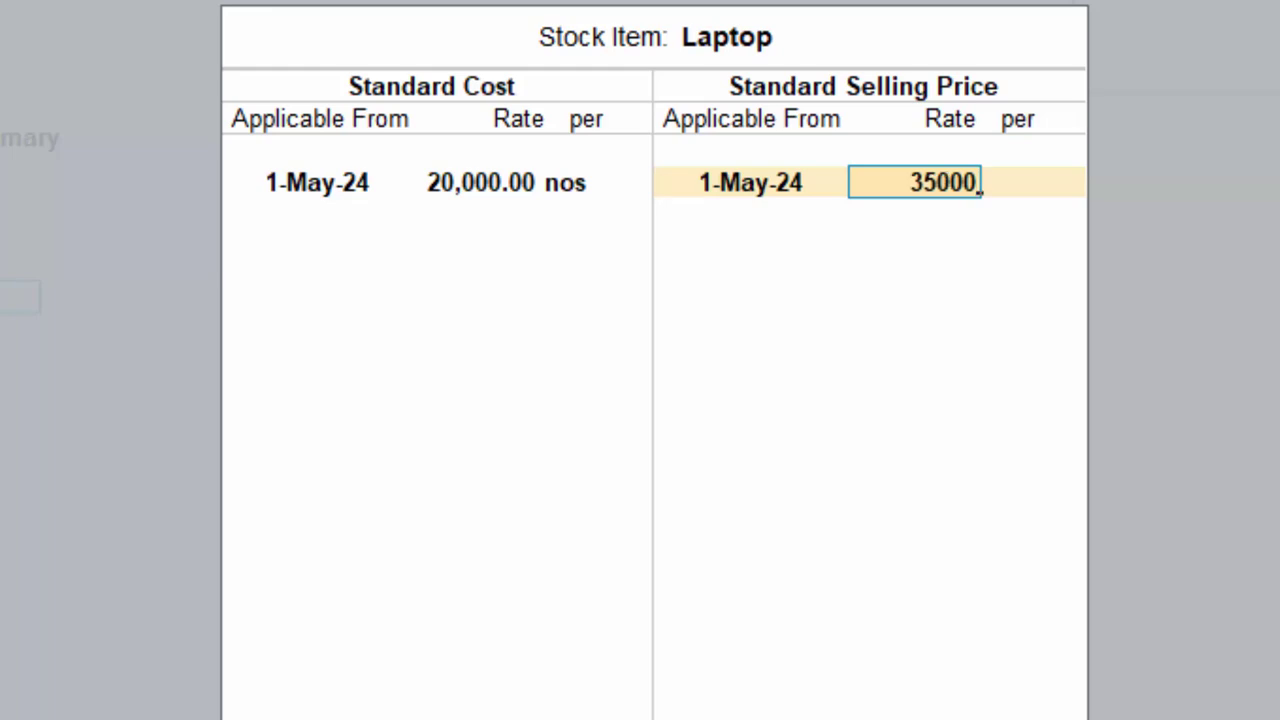
{"action": "key", "text": "Return"}
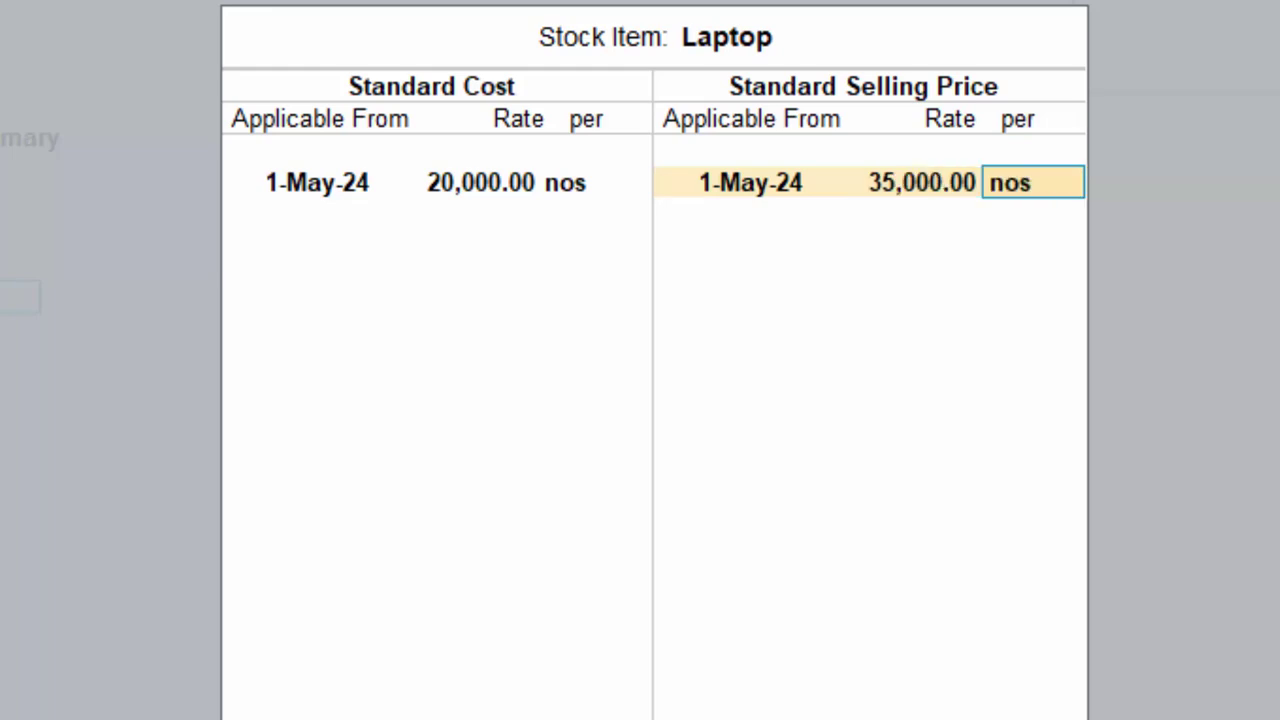
{"action": "key", "text": "Return"}
{"action": "key", "text": "Return"}
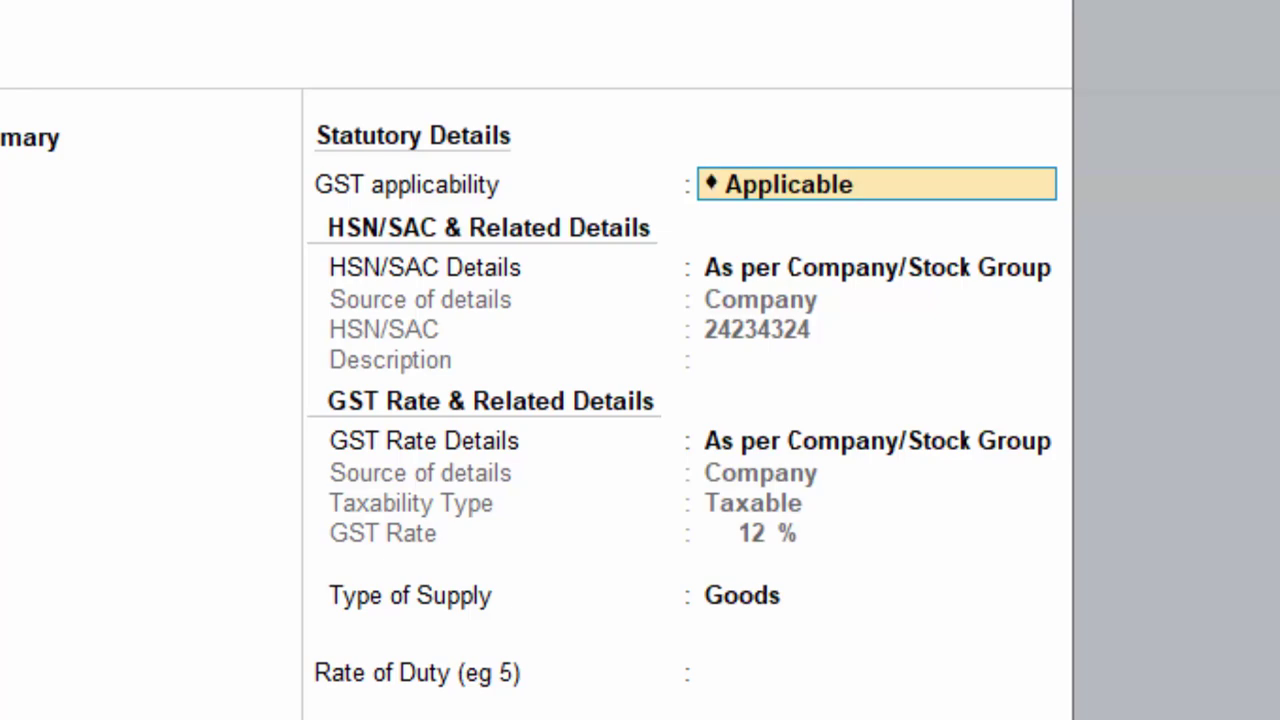
{"action": "key", "text": "Return"}
- Keep GST applicable with HSN and rate details as per company, supply type Goods
{"action": "key", "text": "BackSpace"}
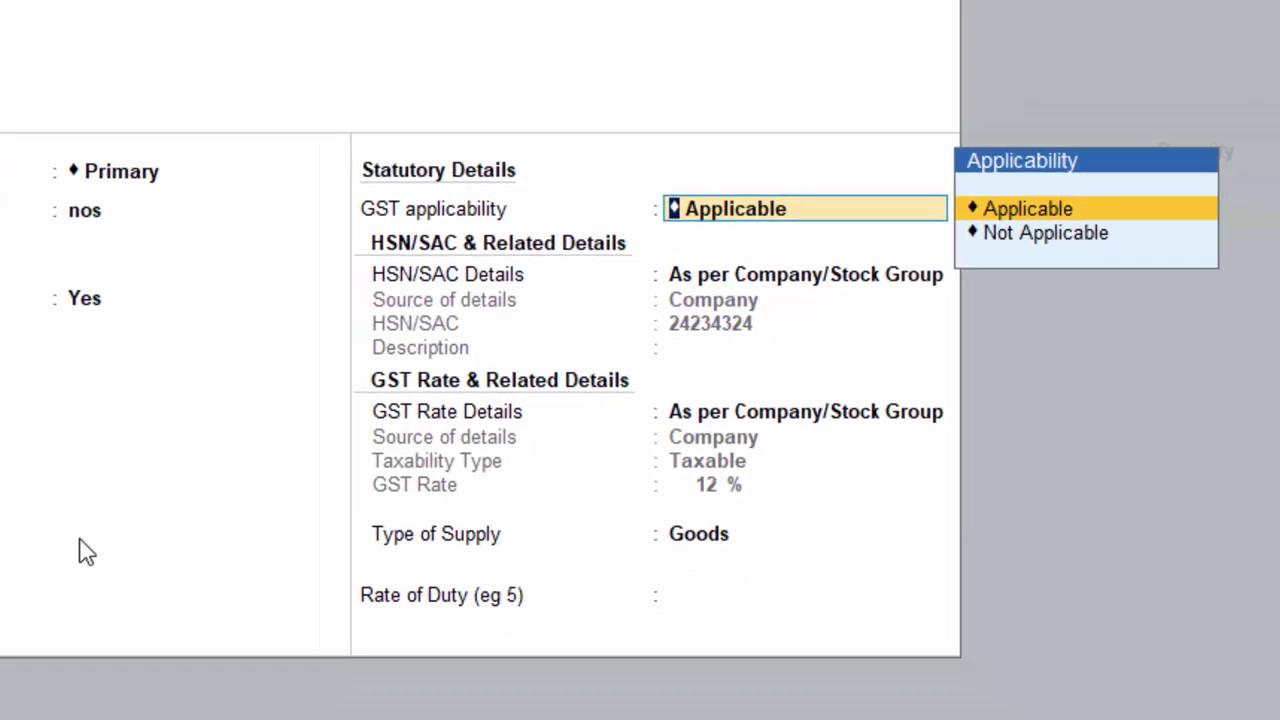
{"action": "key", "text": "Return"}
{"action": "key", "text": "Return"}
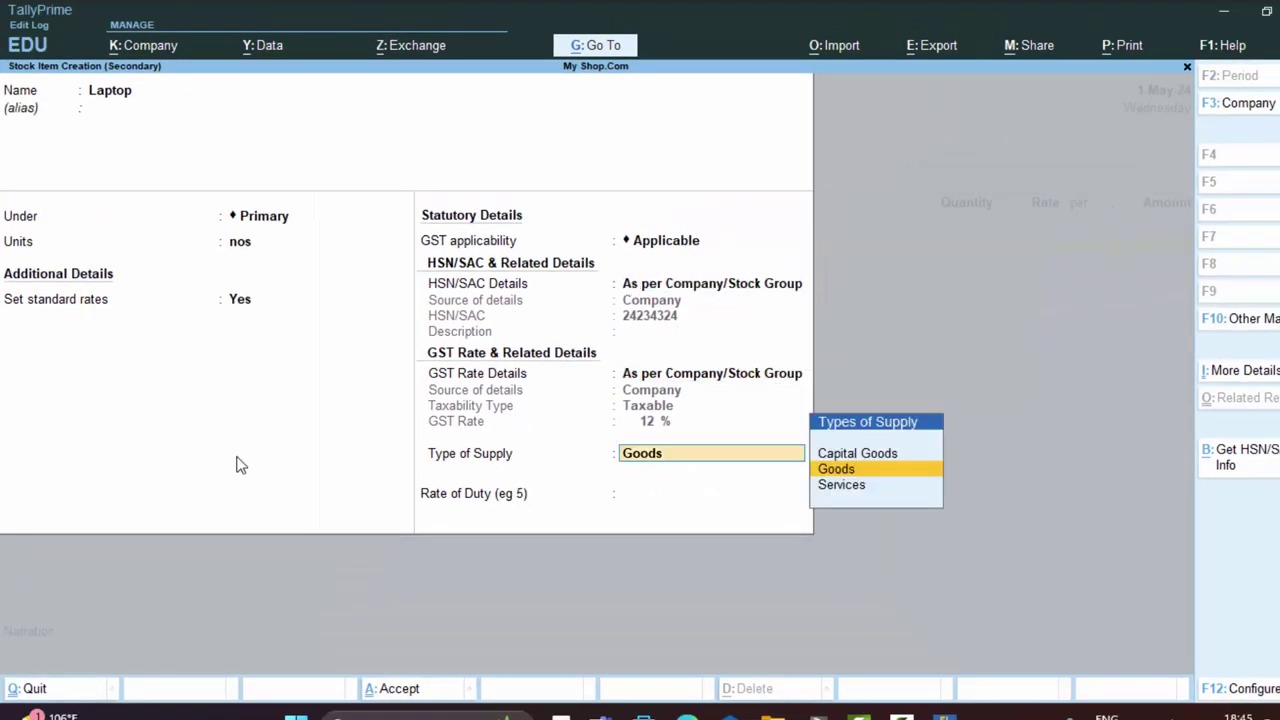
{"action": "key", "text": "Return"}
{"action": "key", "text": "BackSpace"}
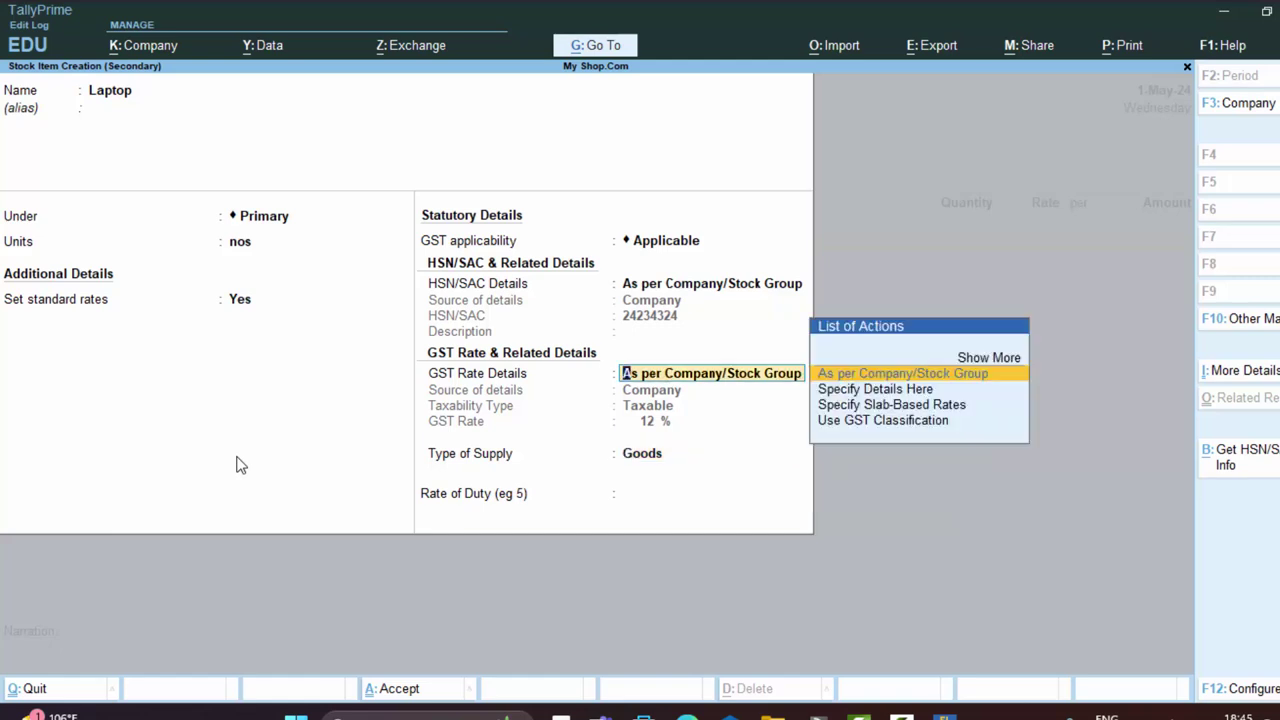
{"action": "key", "text": "Return"}
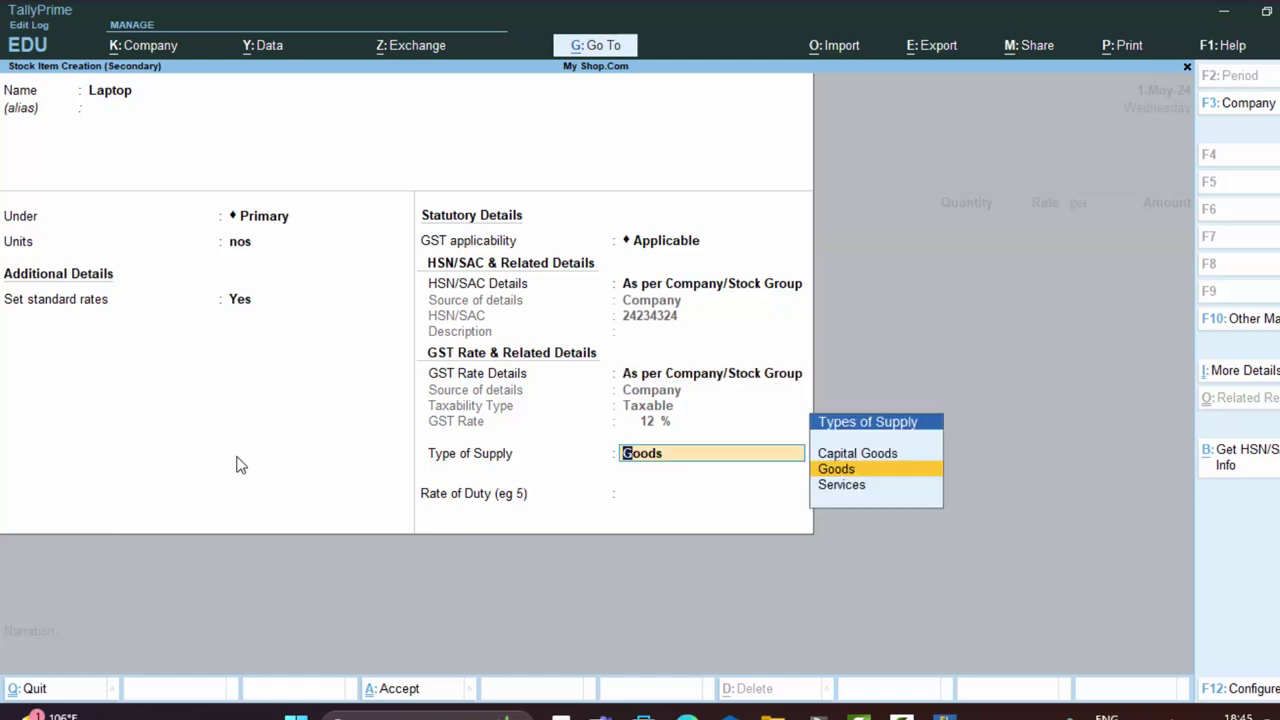
{"action": "key", "text": "Return"}
{"action": "key", "text": "Return"}
{"action": "key", "text": "Return"}
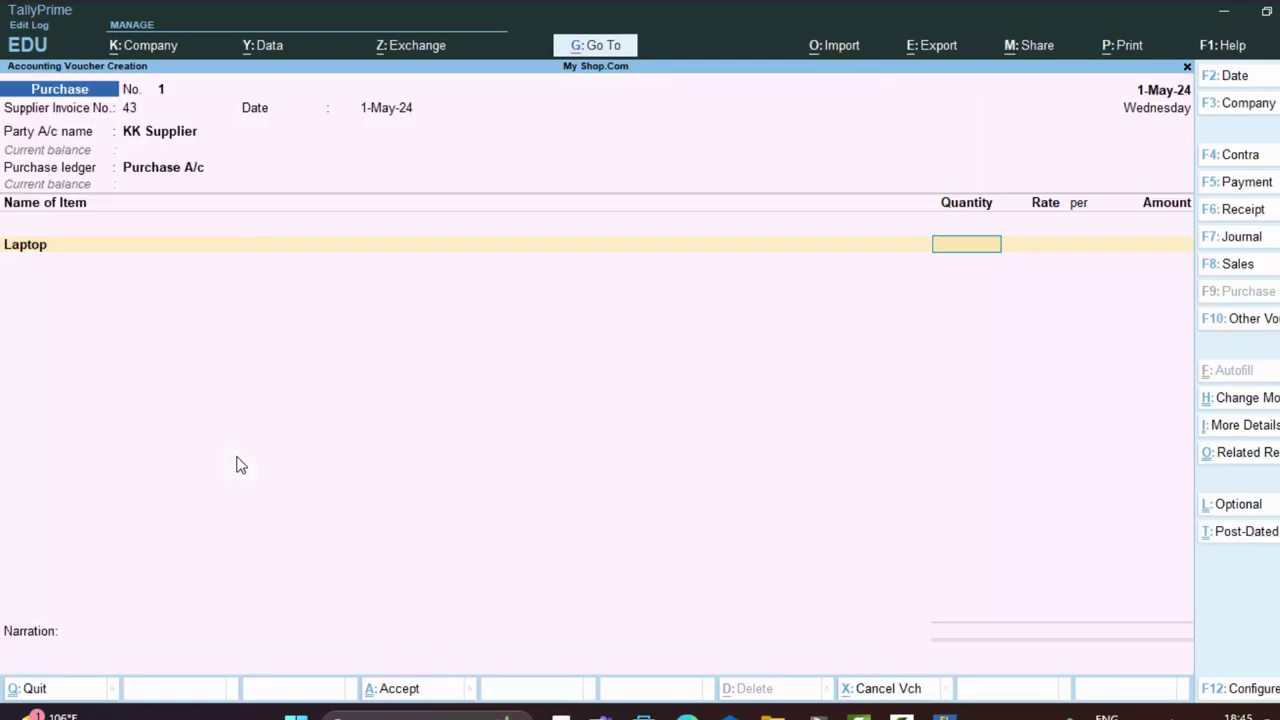
- Enter 55 nos of Laptop at 20,000 each (11,00,000), then begin a new stock item
{"action": "type", "text": "55"}
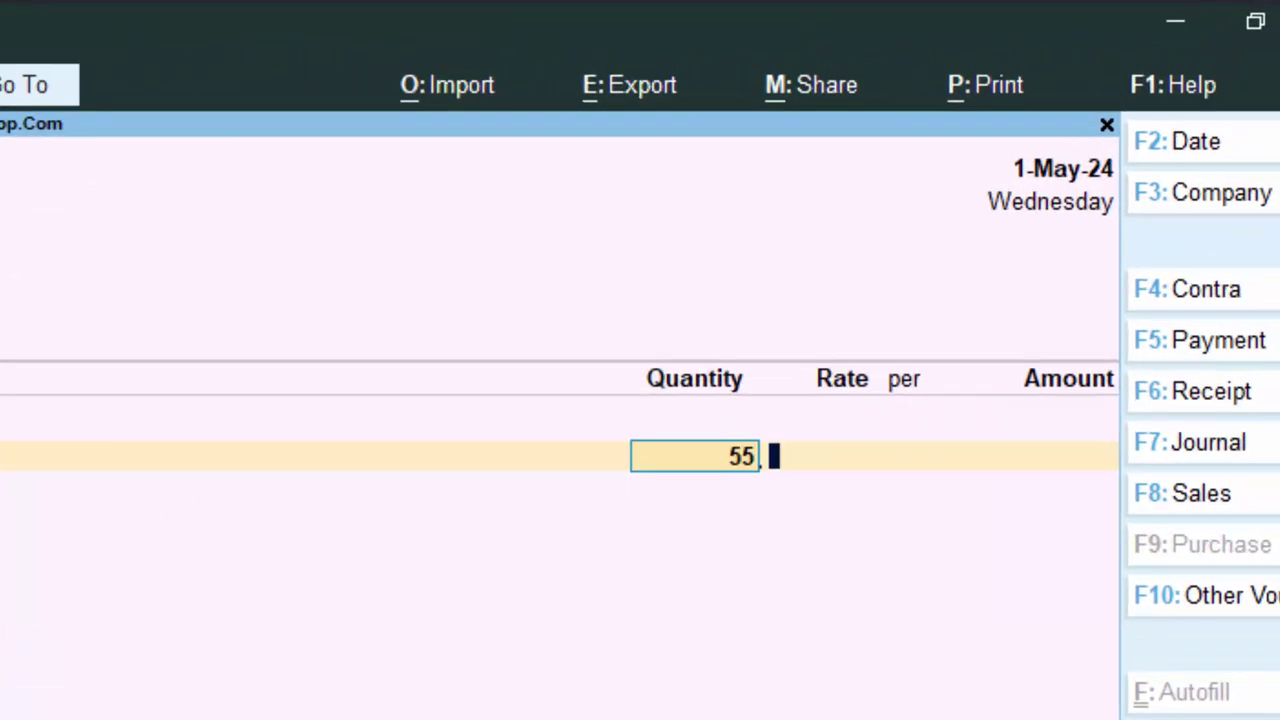
{"action": "key", "text": "Return"}
{"action": "key", "text": "Return"}
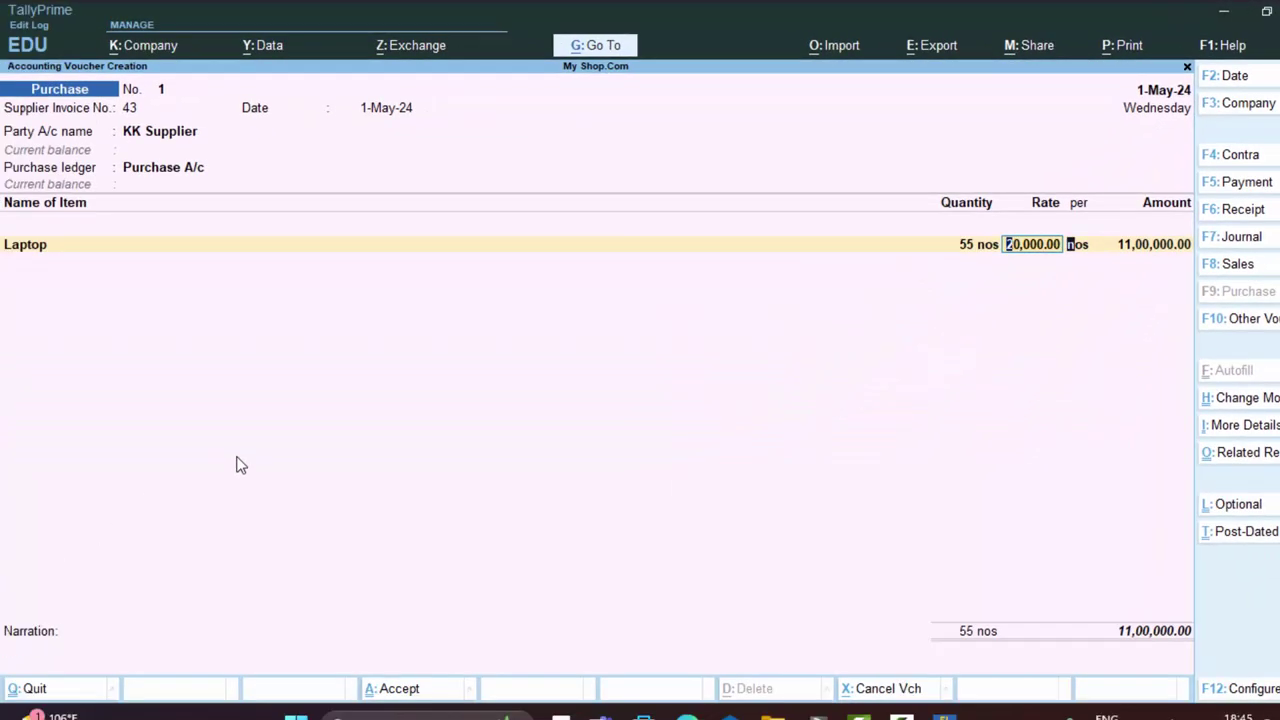
{"action": "key", "text": "Return"}
{"action": "key", "text": "Return"}
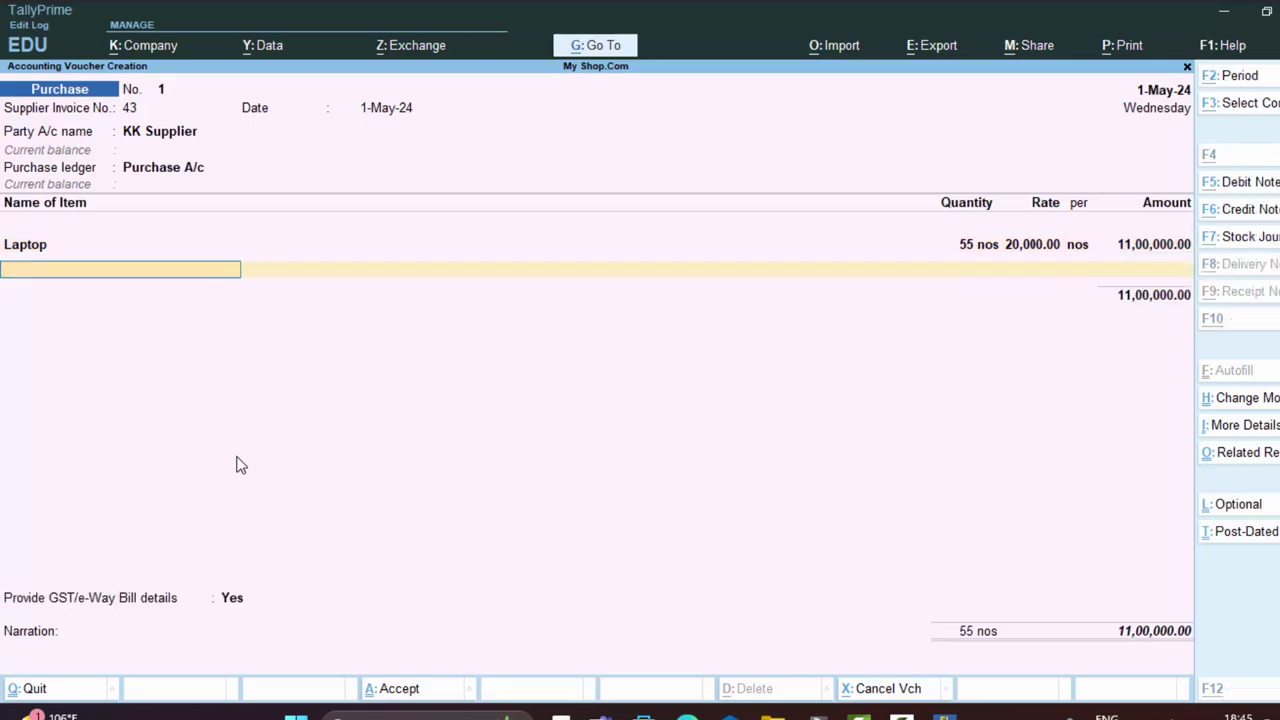
{"action": "key", "text": "alt+c"}
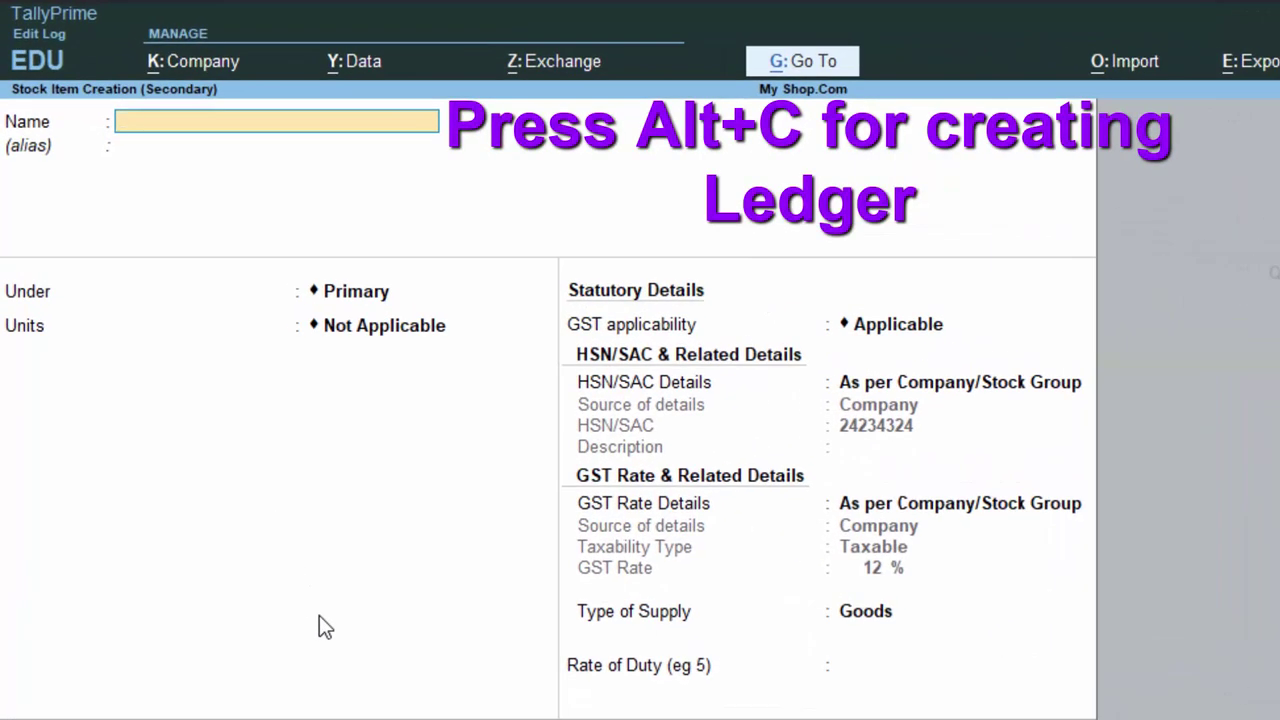
- Create the Desktop stock item in nos with standard cost 12,000 and selling price 22,000
{"action": "type", "text": "Desktop"}
{"action": "key", "text": "Return"}
{"action": "key", "text": "Return"}
{"action": "key", "text": "Return"}
{"action": "key", "text": "Down"}
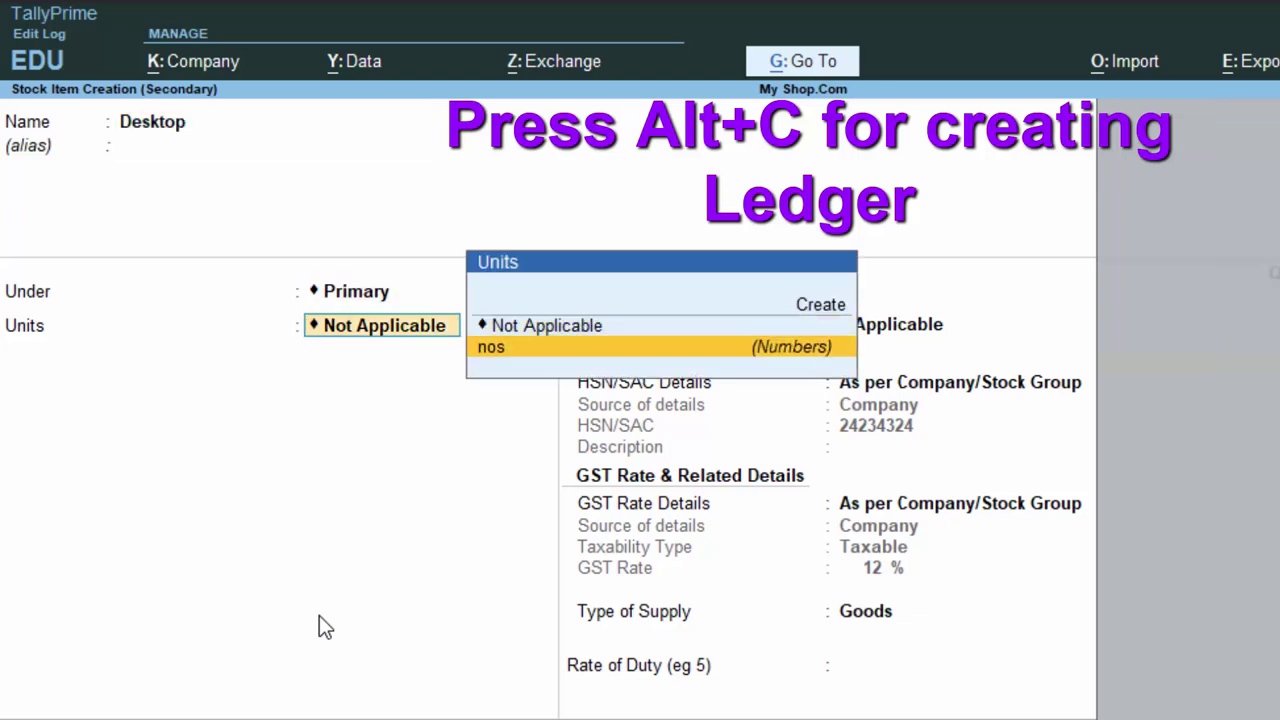
{"action": "key", "text": "Return"}
{"action": "type", "text": "y"}
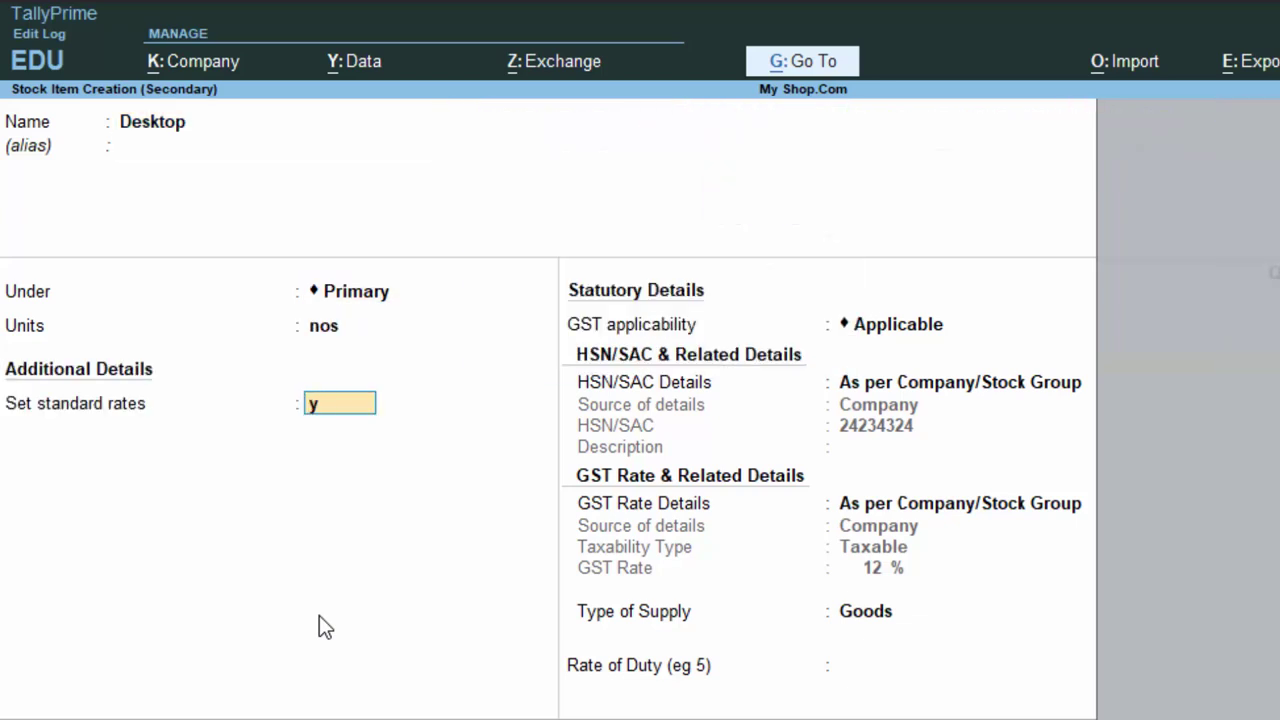
{"action": "key", "text": "Return"}
{"action": "key", "text": "Return"}
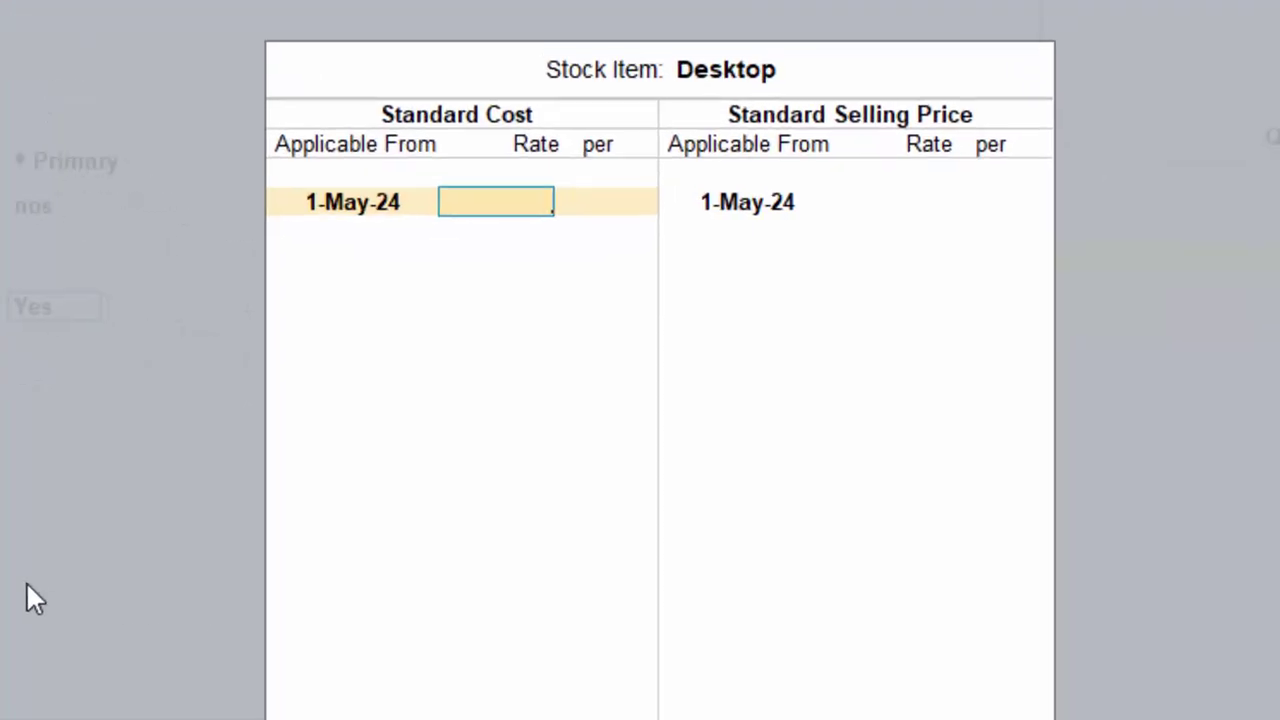
{"action": "type", "text": "12000"}
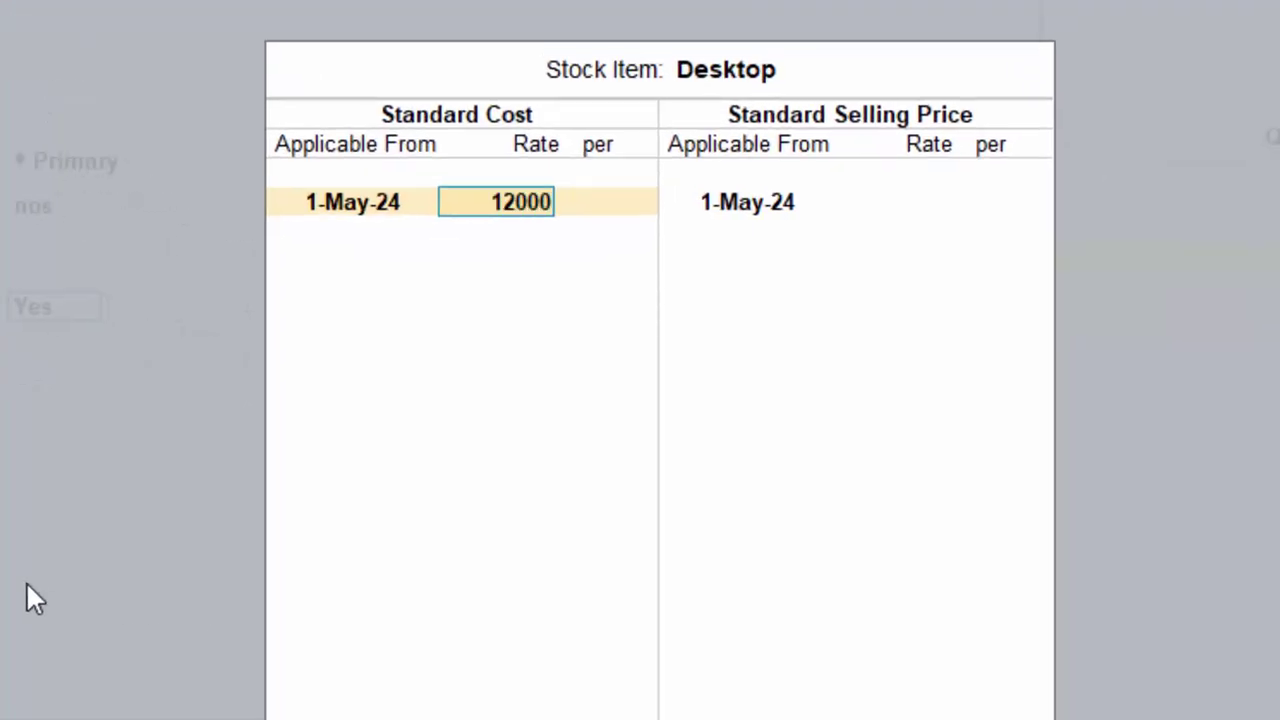
{"action": "key", "text": "Return"}
{"action": "key", "text": "Return"}
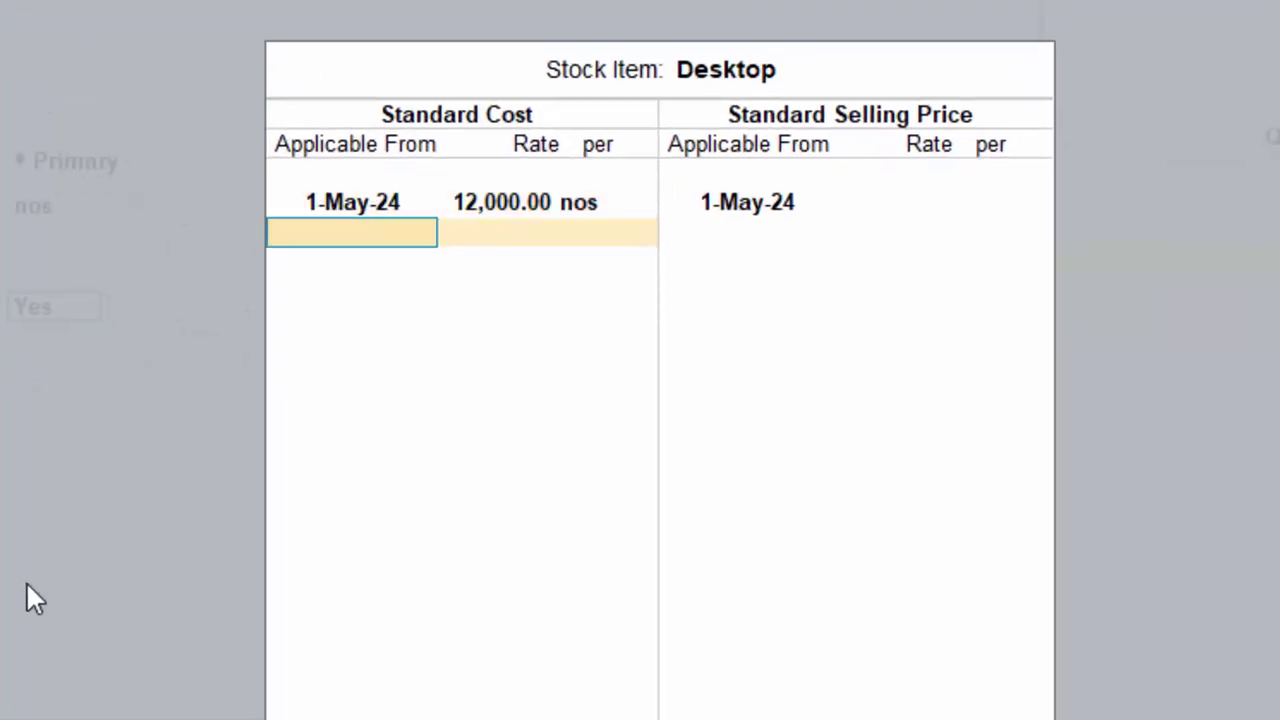
{"action": "key", "text": "Return"}
{"action": "key", "text": "Return"}
{"action": "type", "text": "22"}
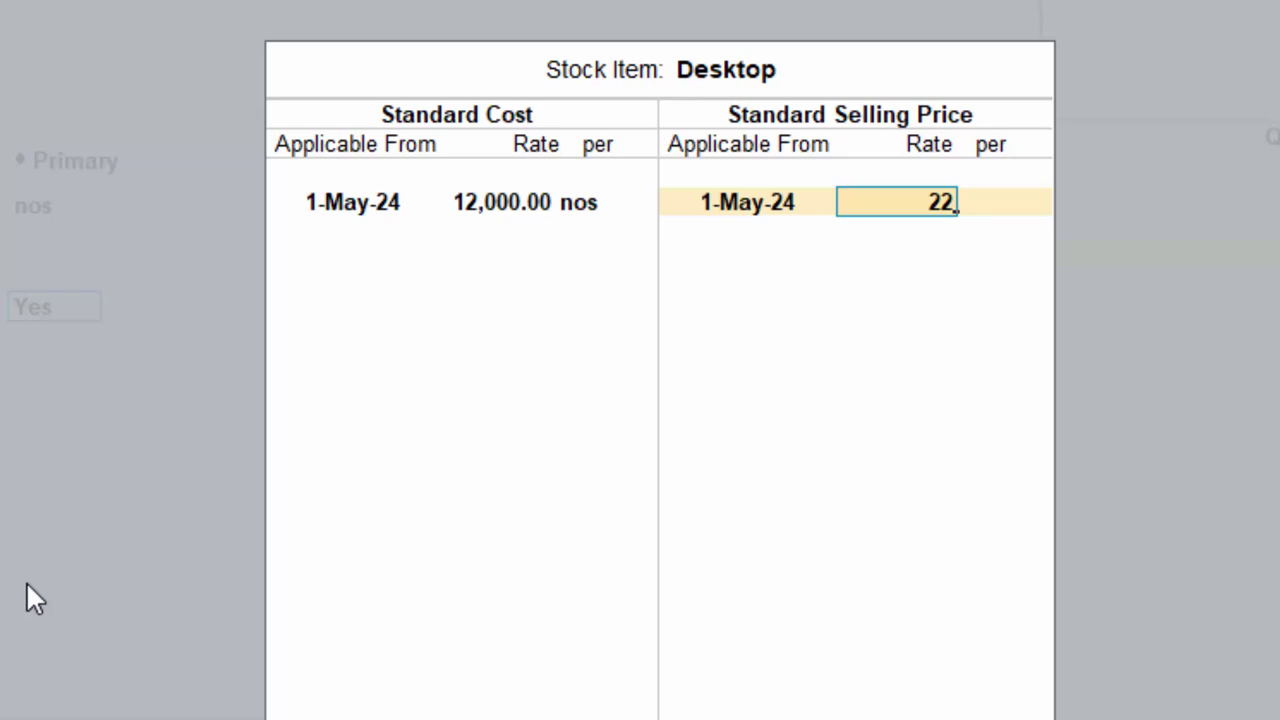
{"action": "type", "text": "000"}
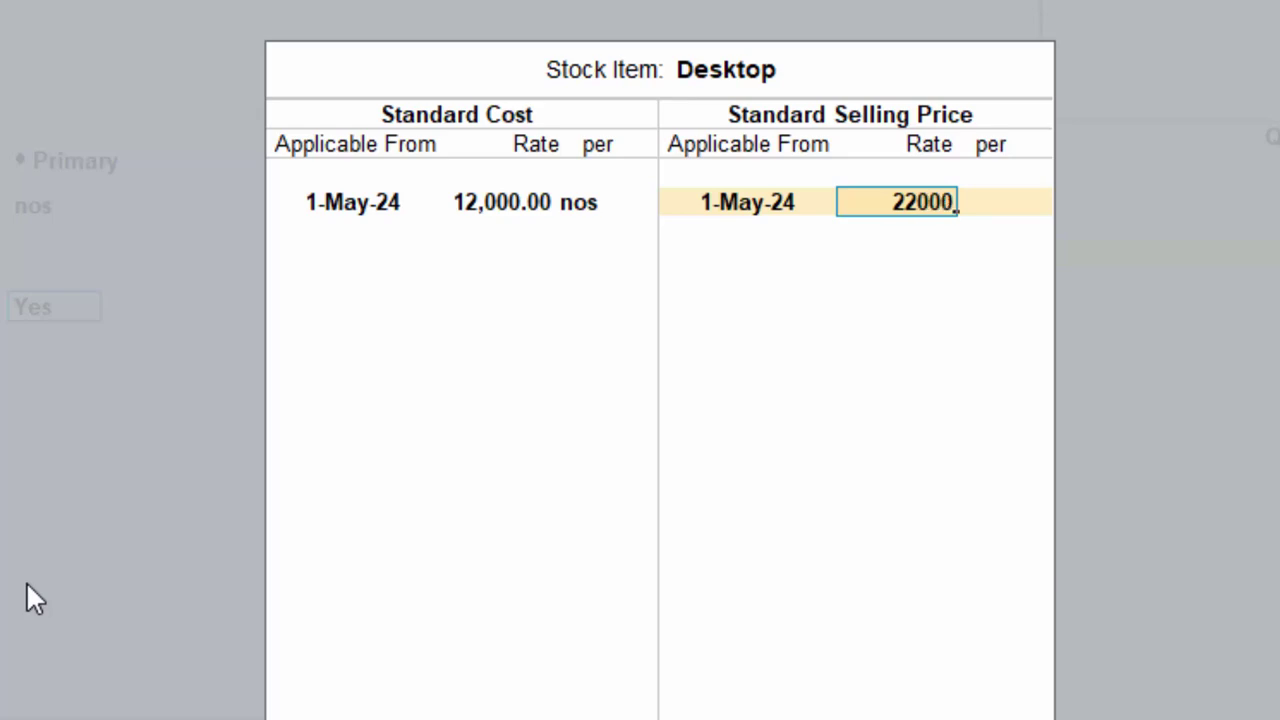
{"action": "key", "text": "Return"}
{"action": "key", "text": "Return"}
{"action": "key", "text": "Return"}
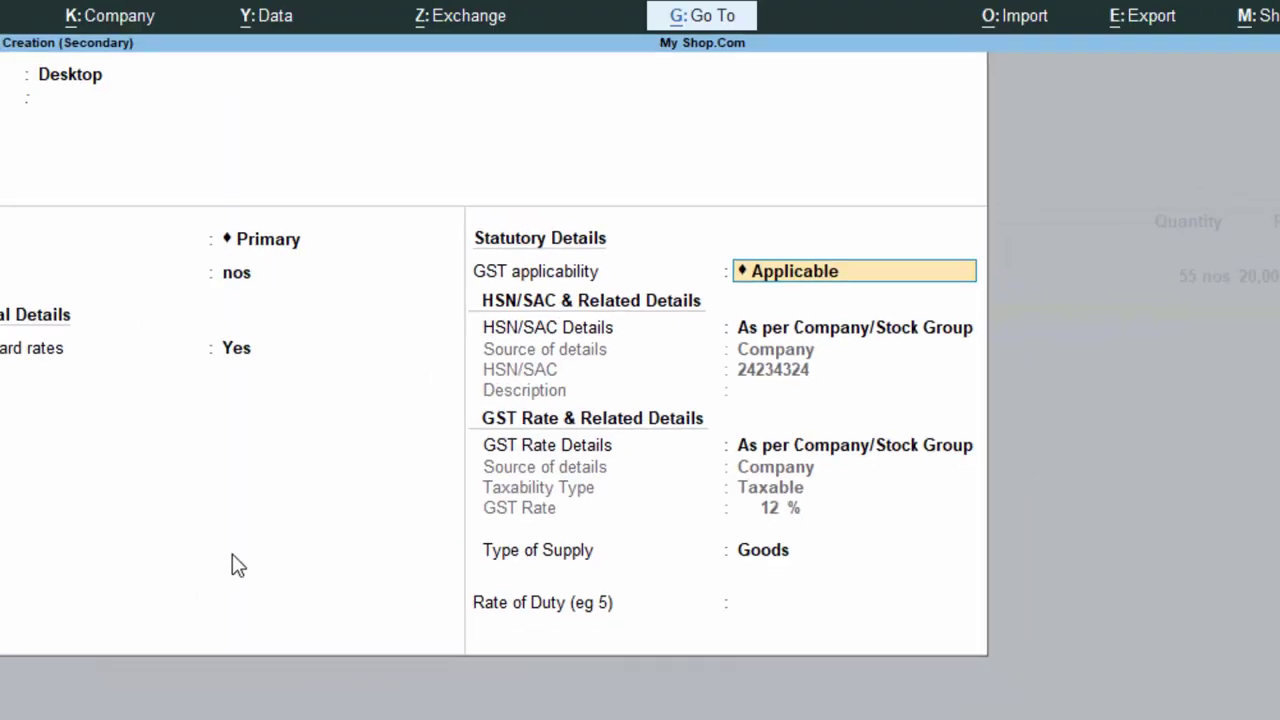
{"action": "key", "text": "Return"}
{"action": "key", "text": "Return"}
{"action": "key", "text": "Return"}
{"action": "key", "text": "Return"}
{"action": "key", "text": "Return"}
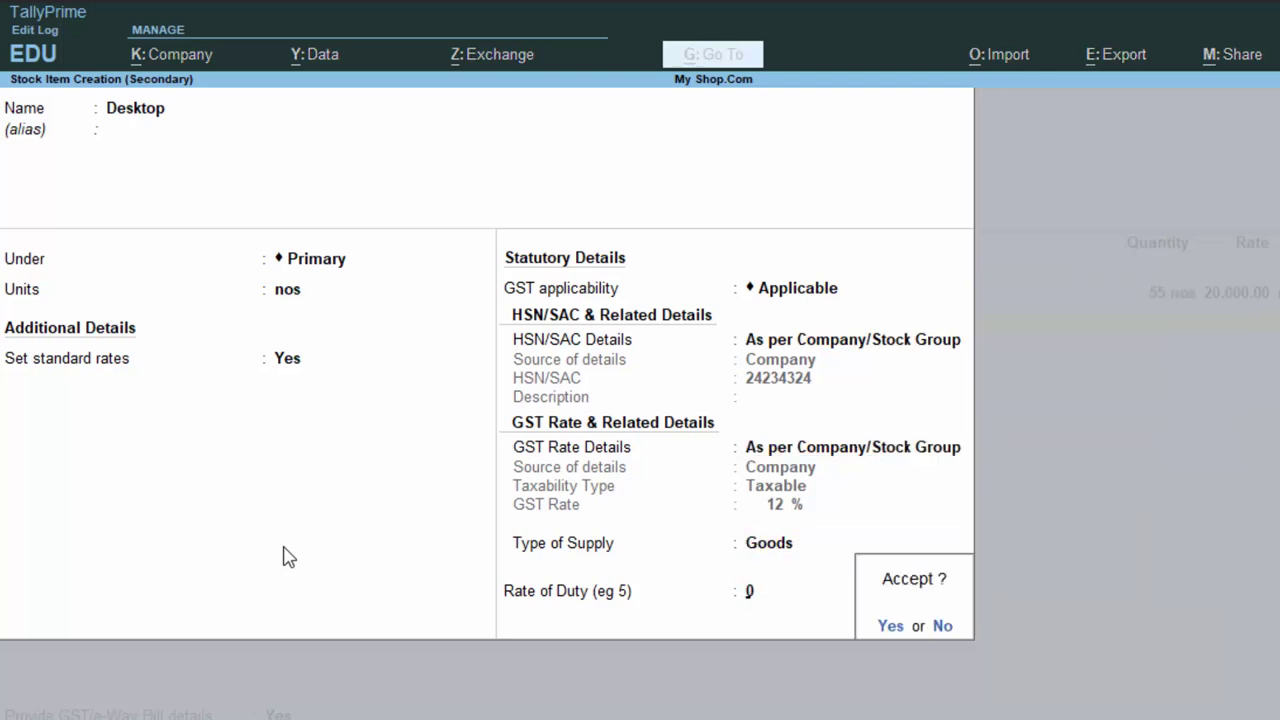
{"action": "key", "text": "Return"}
- Add 20 desktops at 12,000 each, end the item list, and begin a new ledger
{"action": "type", "text": "20"}
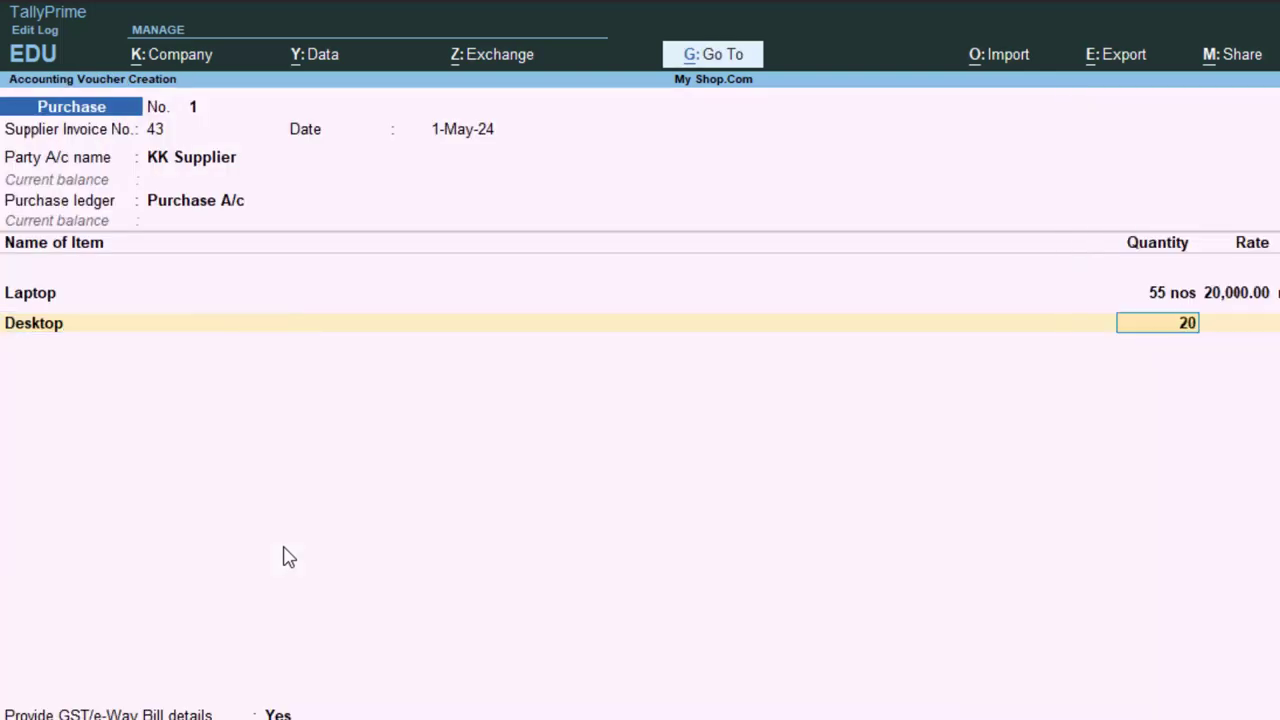
{"action": "key", "text": "Return"}
{"action": "key", "text": "Return"}
{"action": "key", "text": "Return"}
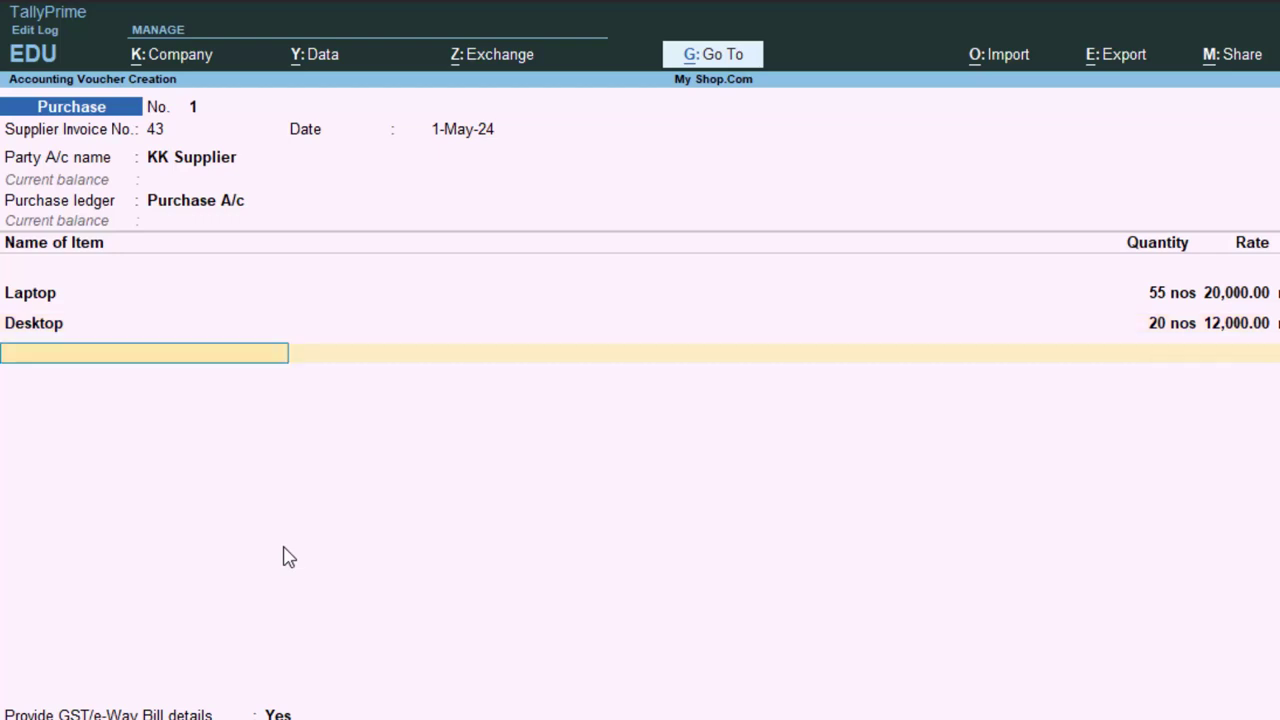
{"action": "key", "text": "Return"}
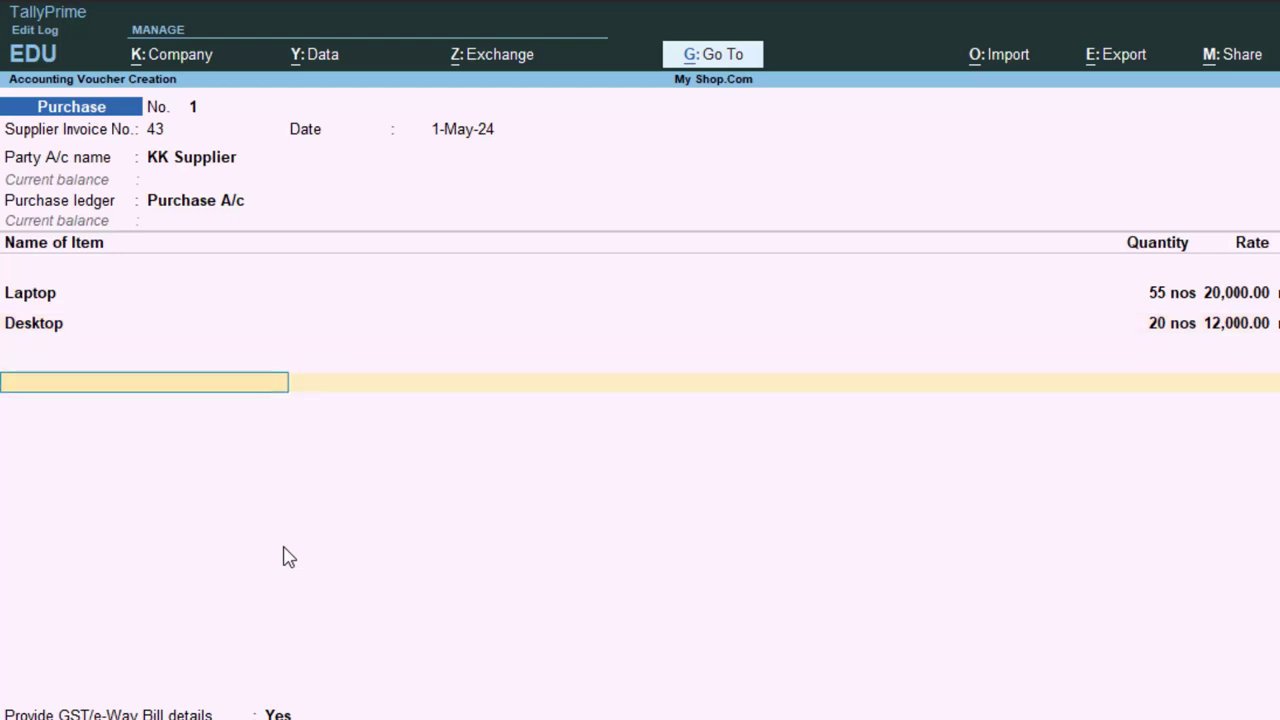
{"action": "key", "text": "Return"}
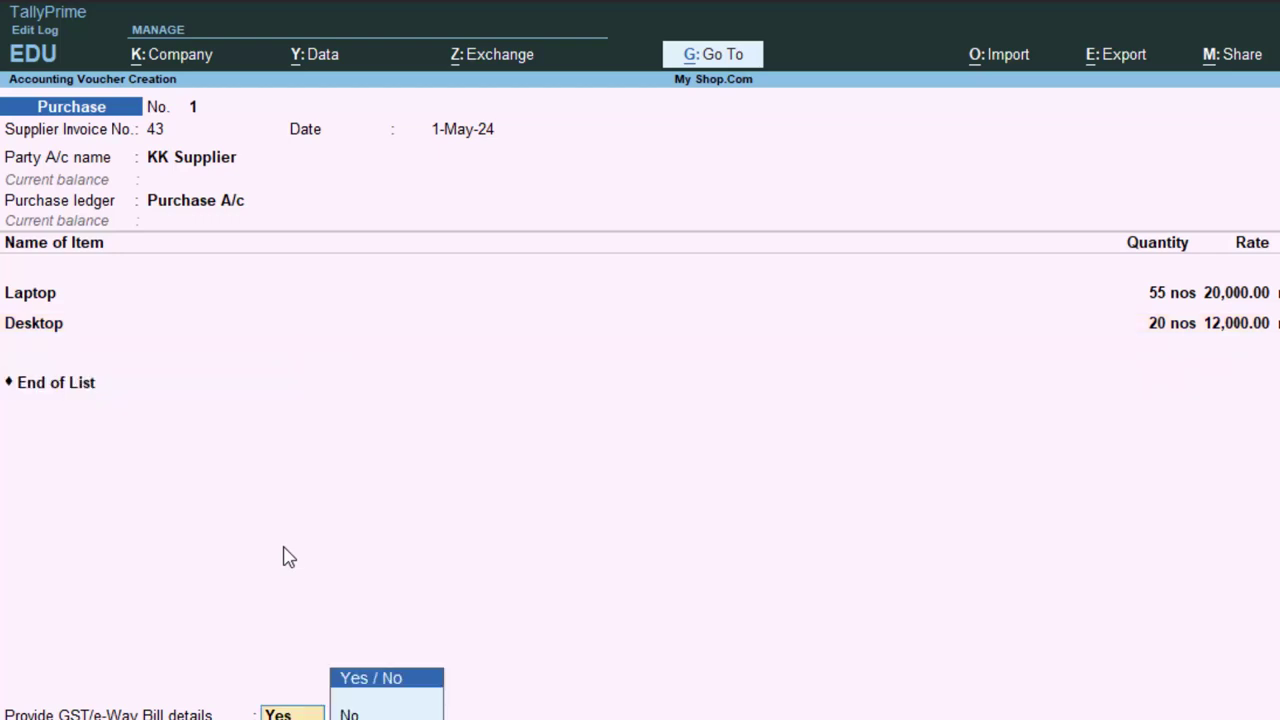
{"action": "key", "text": "BackSpace"}
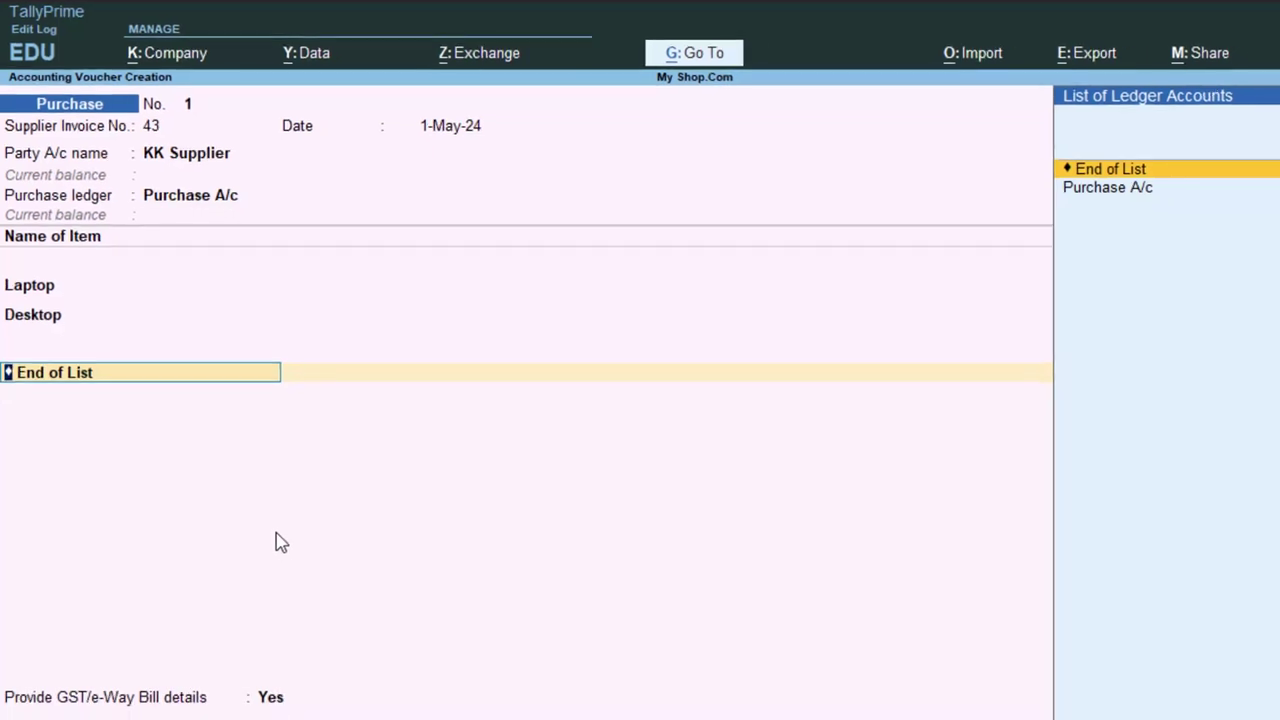
{"action": "key", "text": "Up"}
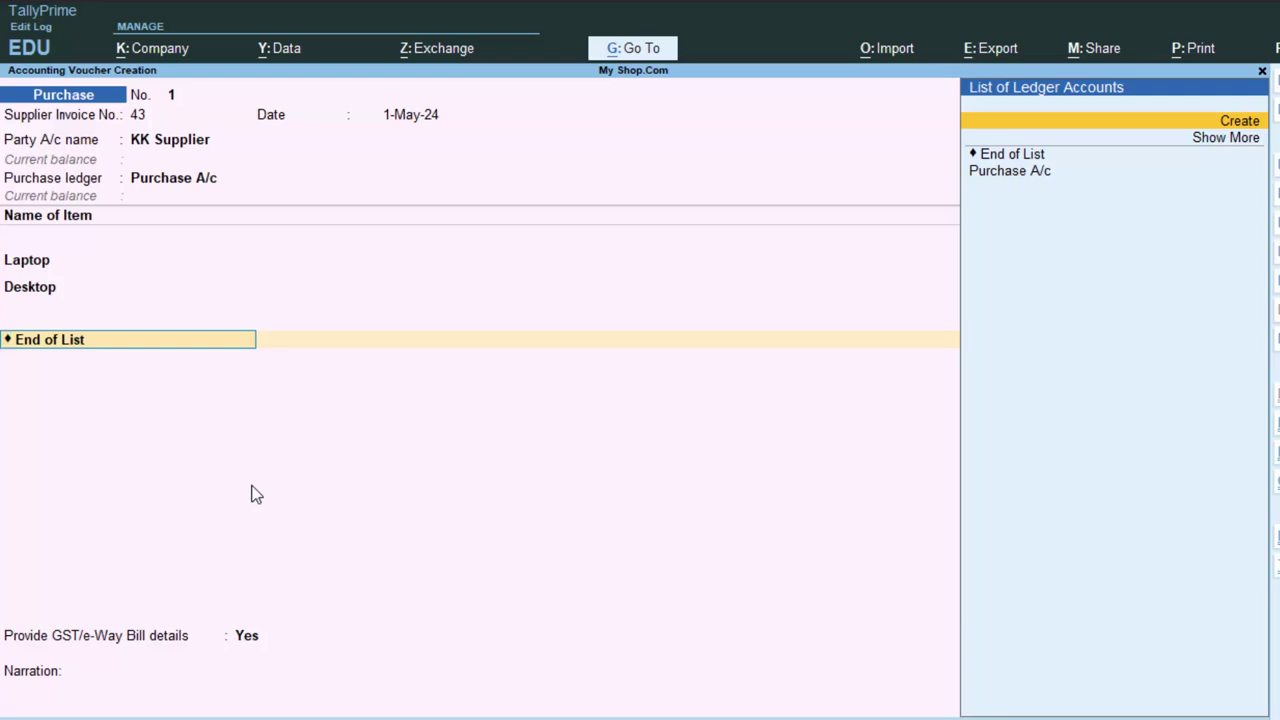
{"action": "key", "text": "alt+c"}
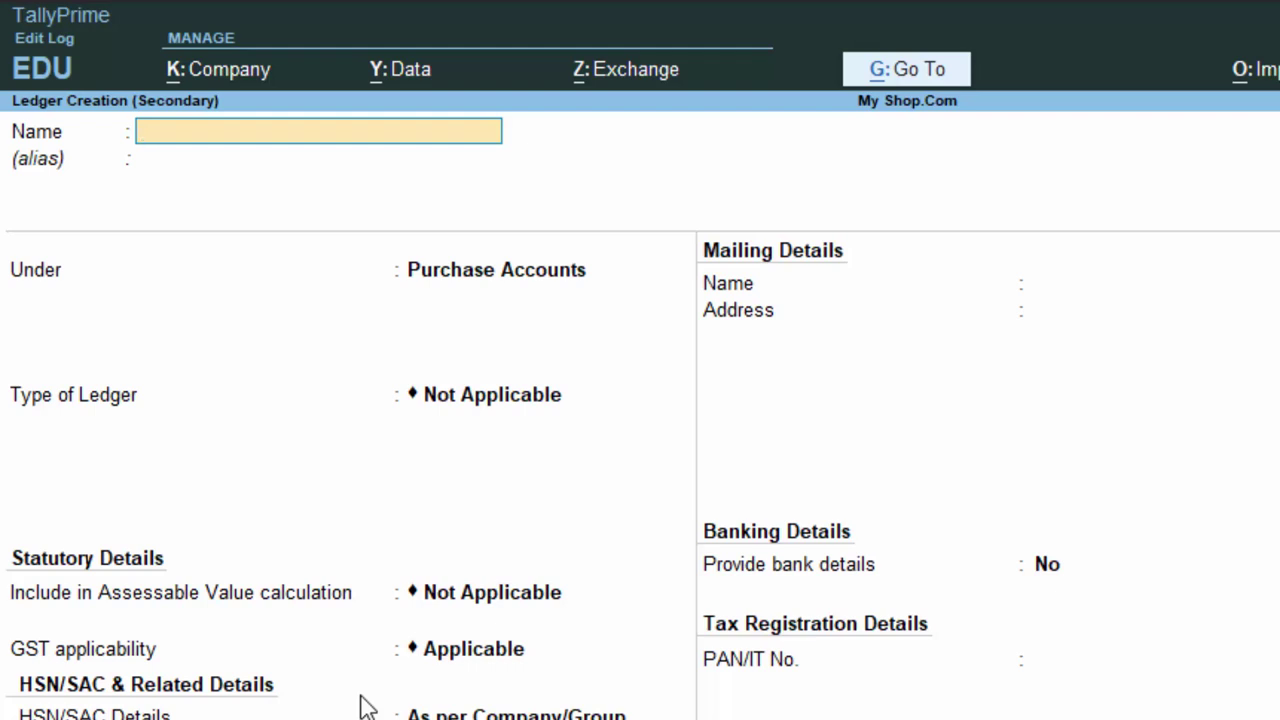
- Name the new ledger Cgst and place it under Duties & Taxes
{"action": "type", "text": "Cgst"}
{"action": "key", "text": "Return"}
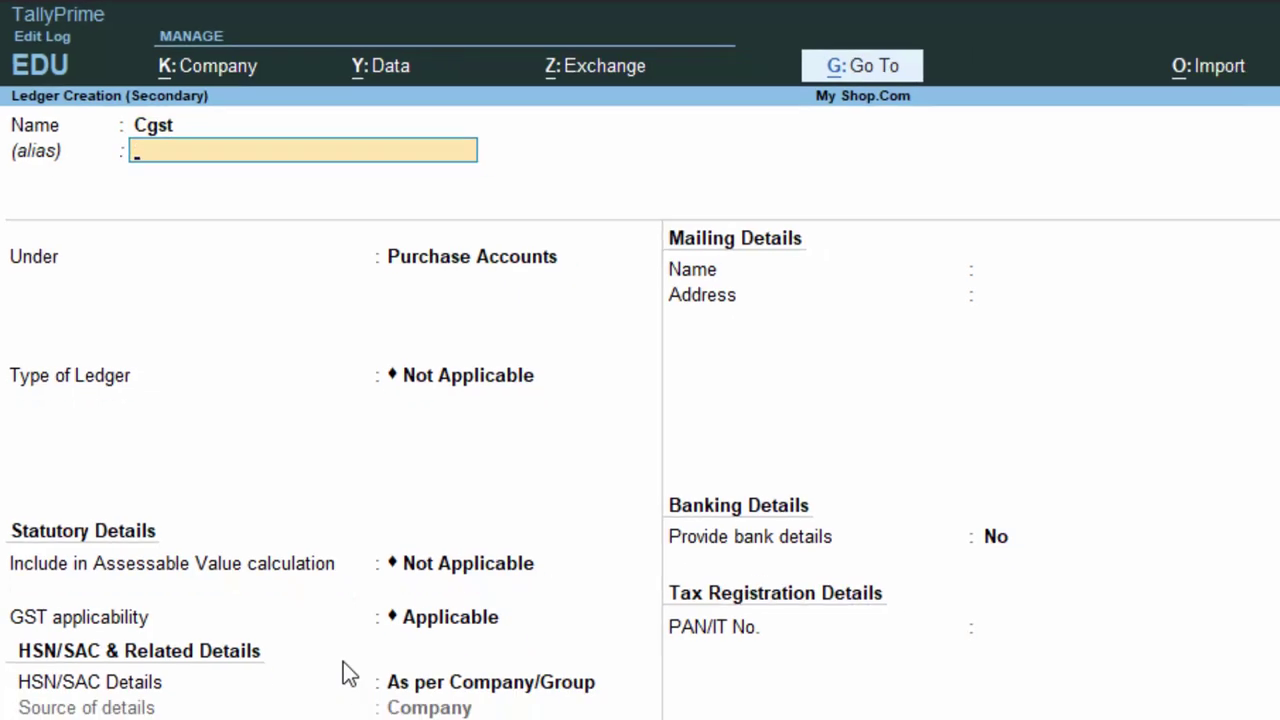
{"action": "key", "text": "Return"}
{"action": "type", "text": "D"}
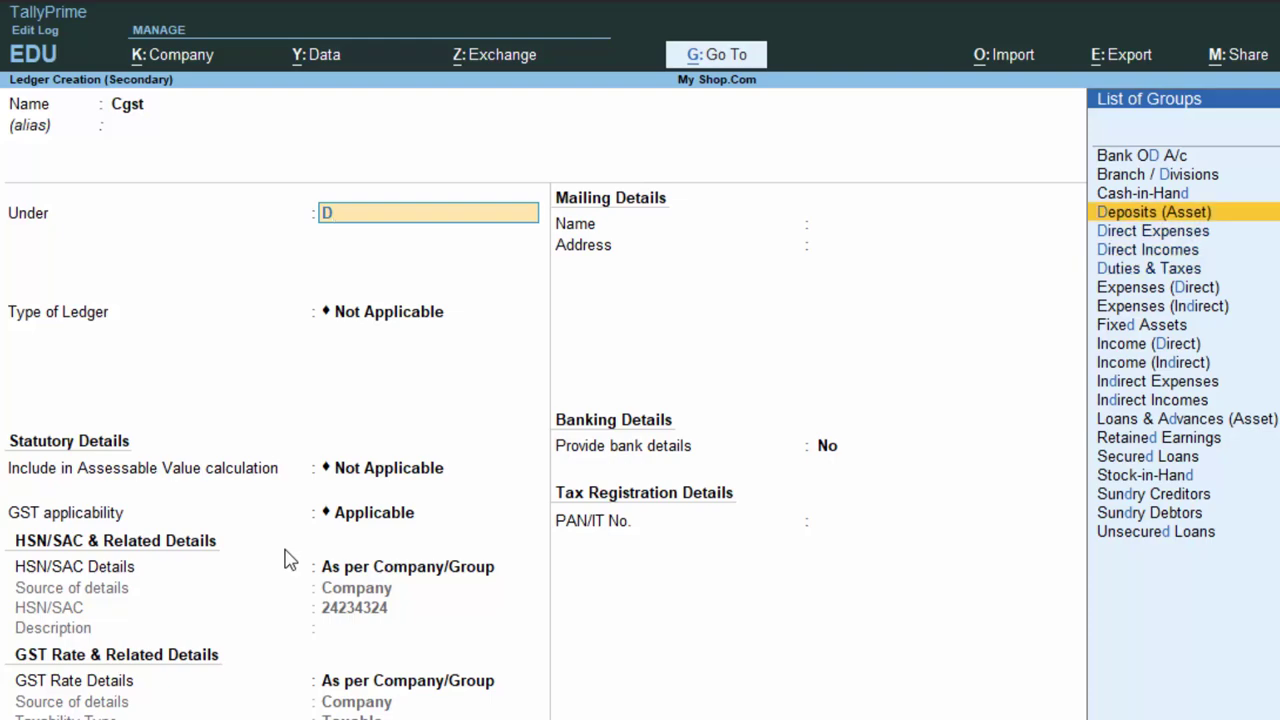
{"action": "key", "text": "Down"}
{"action": "key", "text": "Down"}
{"action": "key", "text": "Down"}
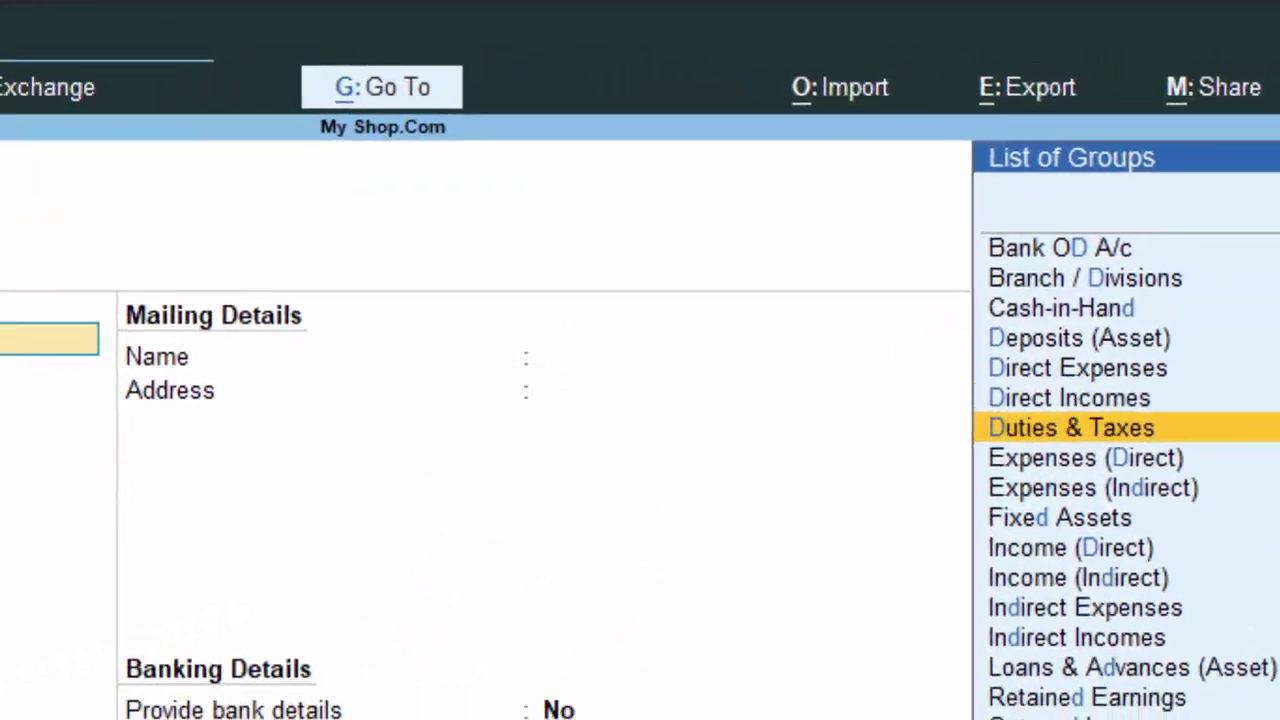
{"action": "key", "text": "Return"}
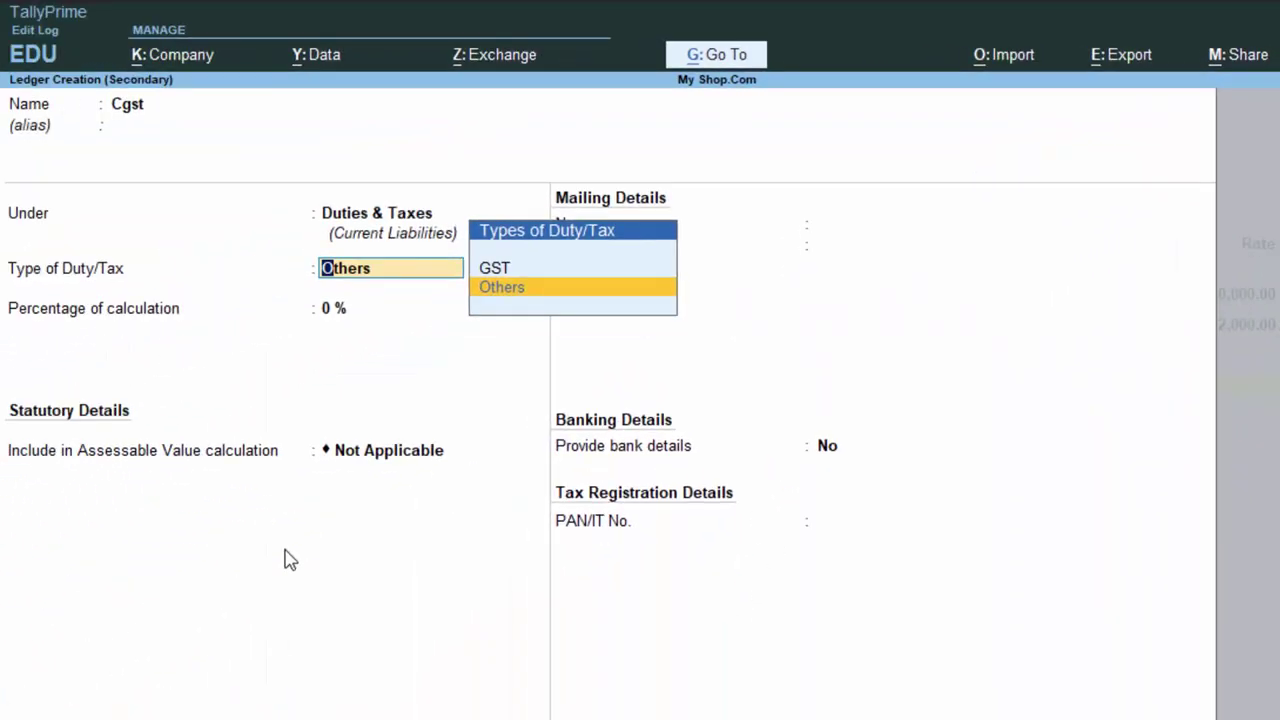
- Set duty type GST, tax type CGST, 0% calculation, and Normal Rounding with limit 0
{"action": "type", "text": "o"}
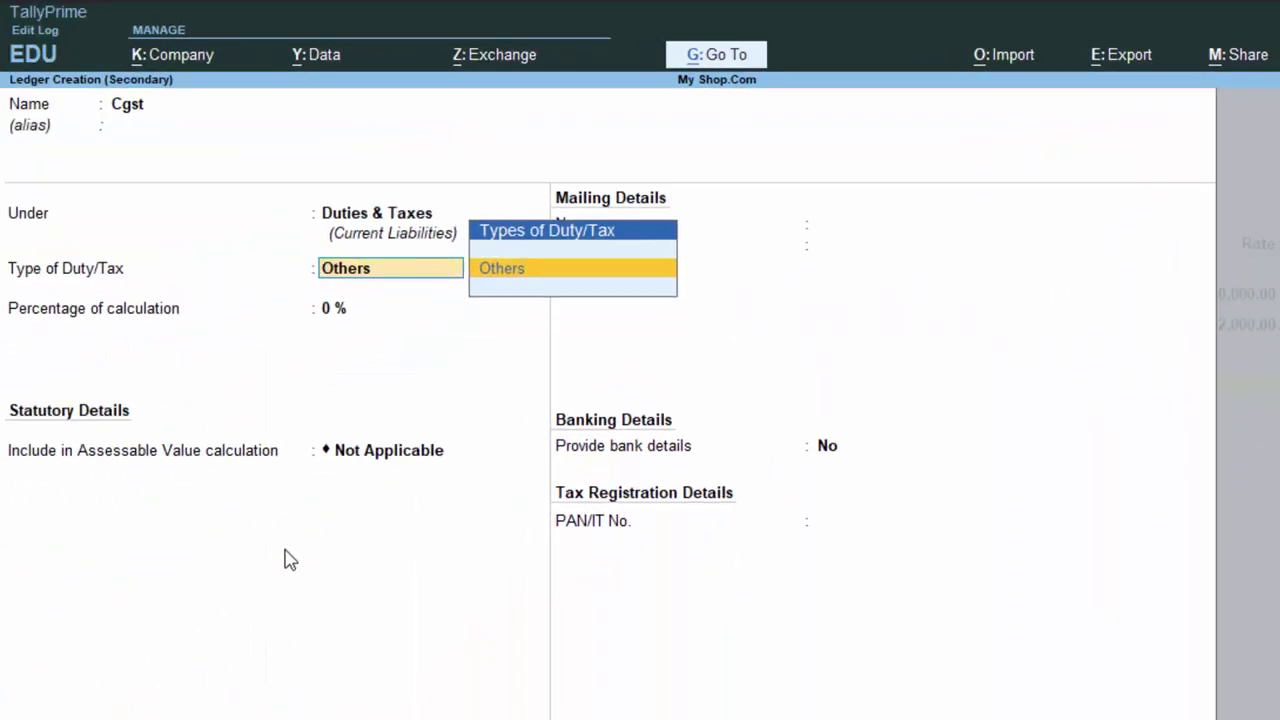
{"action": "key", "text": "BackSpace"}
{"action": "key", "text": "BackSpace"}
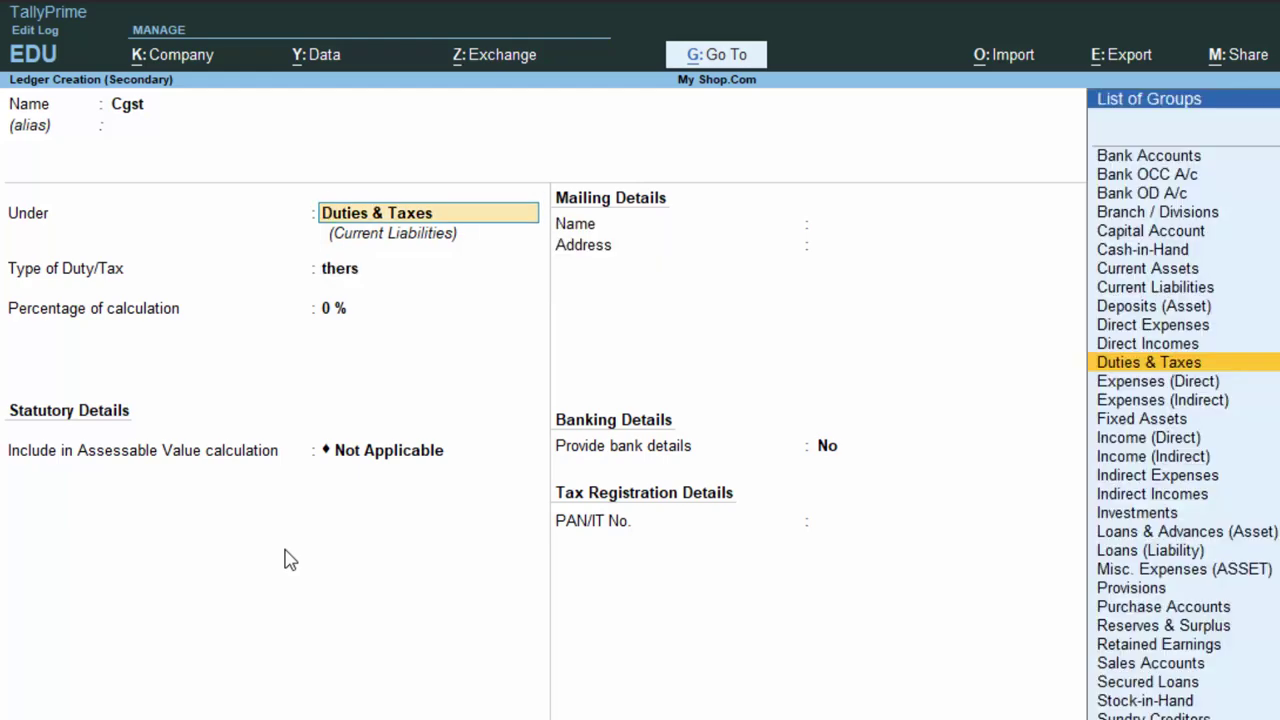
{"action": "key", "text": "Return"}
{"action": "key", "text": "Up"}
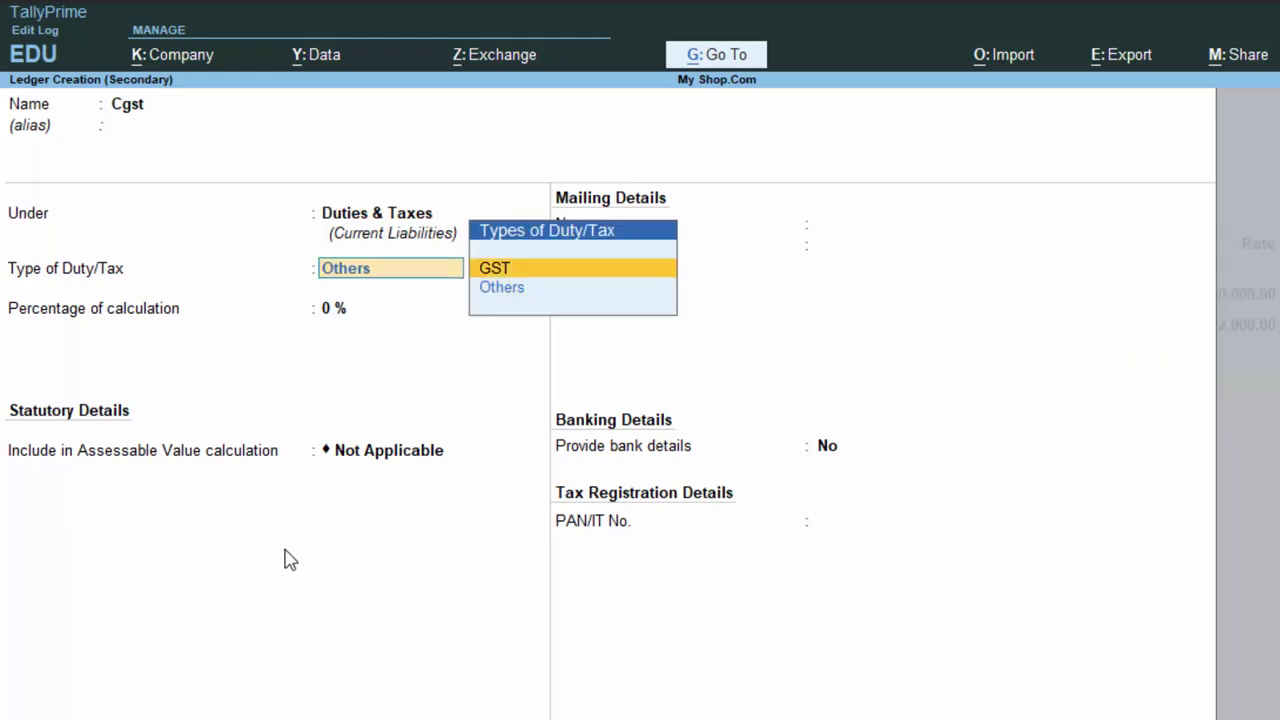
{"action": "key", "text": "Return"}
{"action": "key", "text": "Down"}
{"action": "key", "text": "Return"}
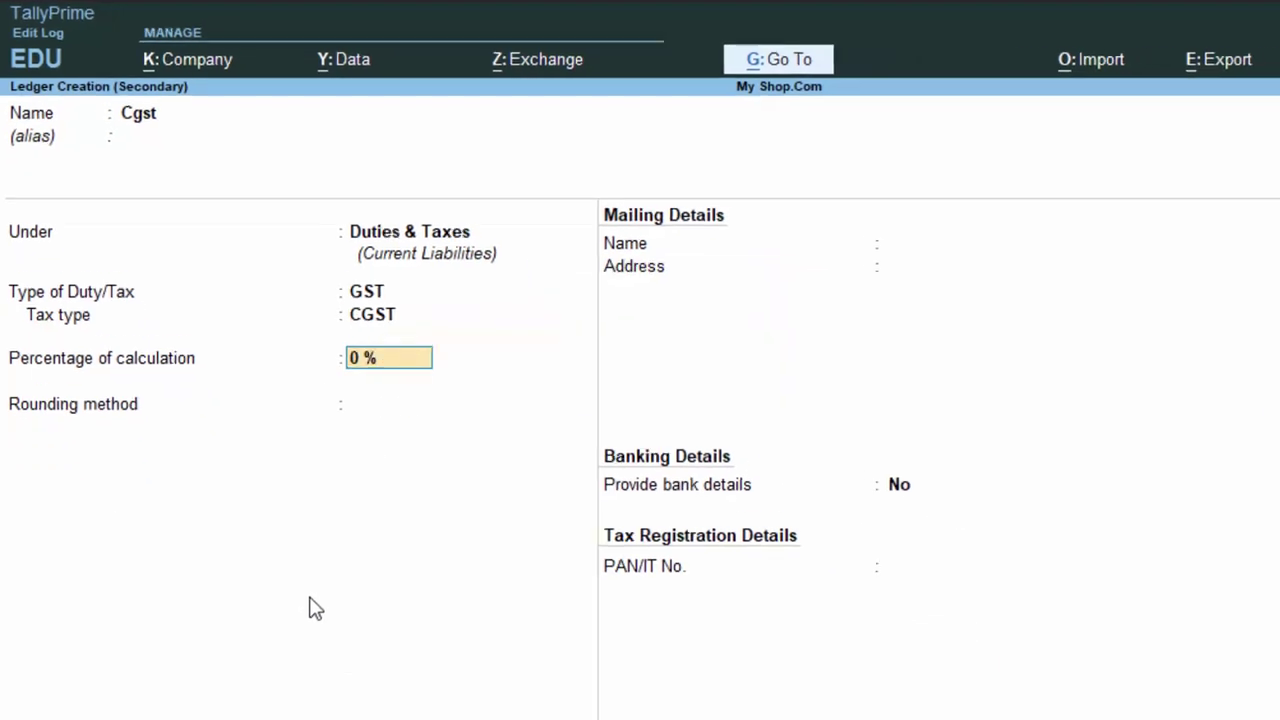
{"action": "key", "text": "Return"}
{"action": "key", "text": "Down"}
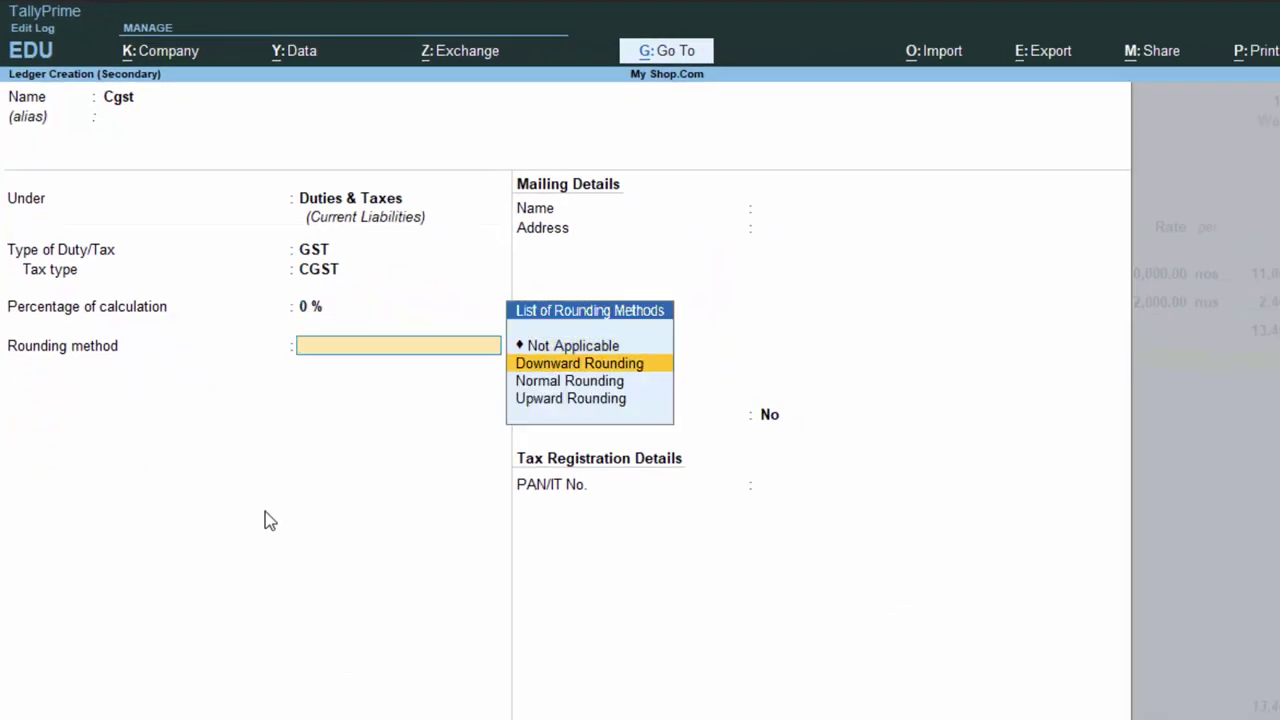
{"action": "key", "text": "Down"}
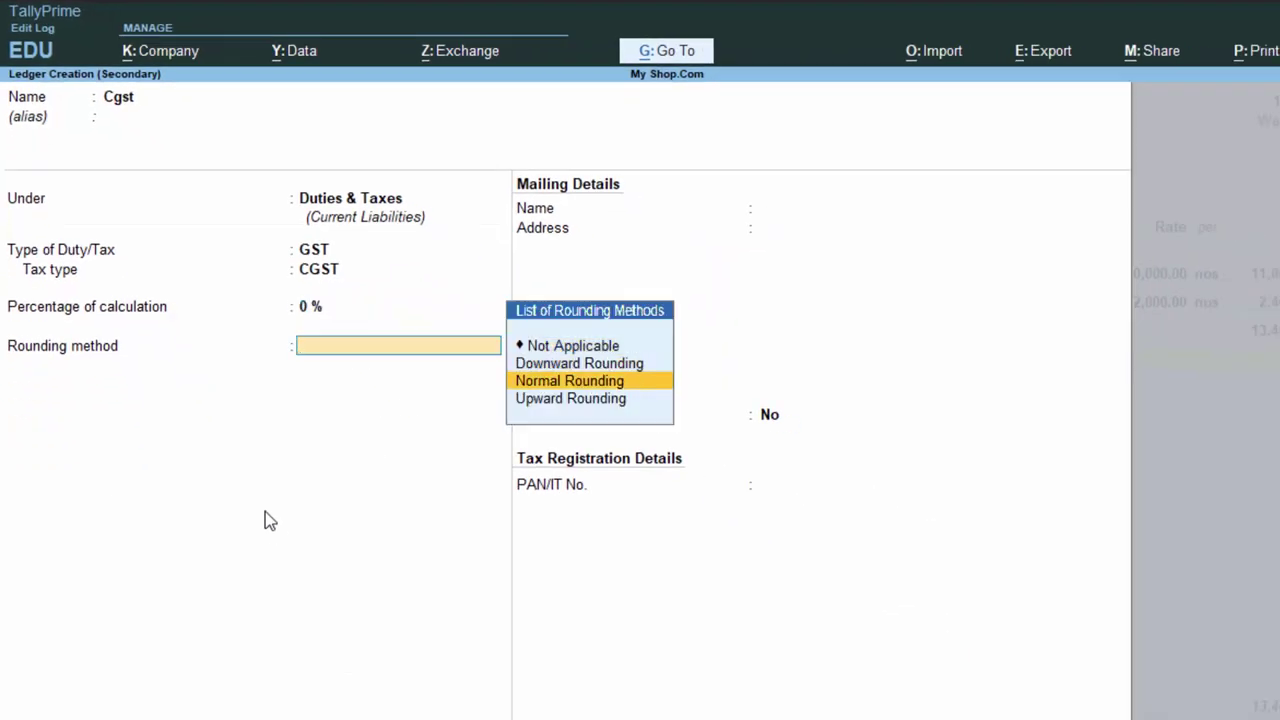
{"action": "key", "text": "Return"}
{"action": "key", "text": "Return"}
{"action": "key", "text": "Return"}
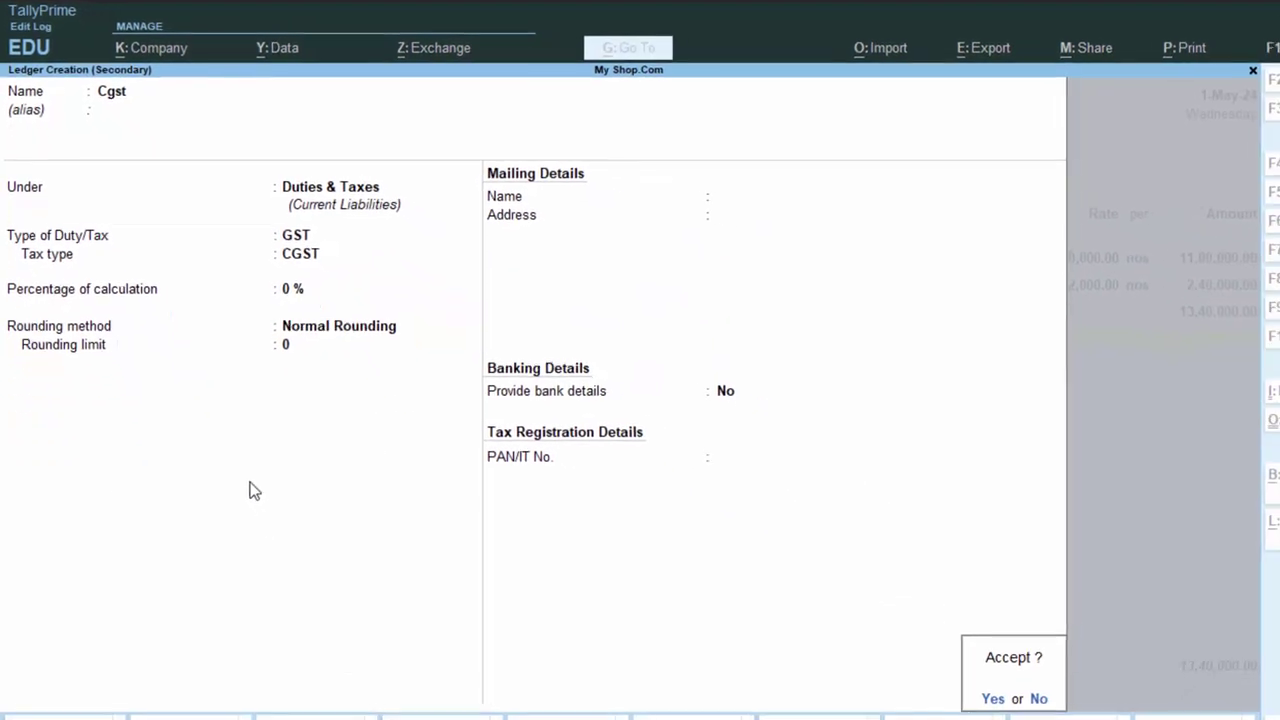
{"action": "key", "text": "Return"}
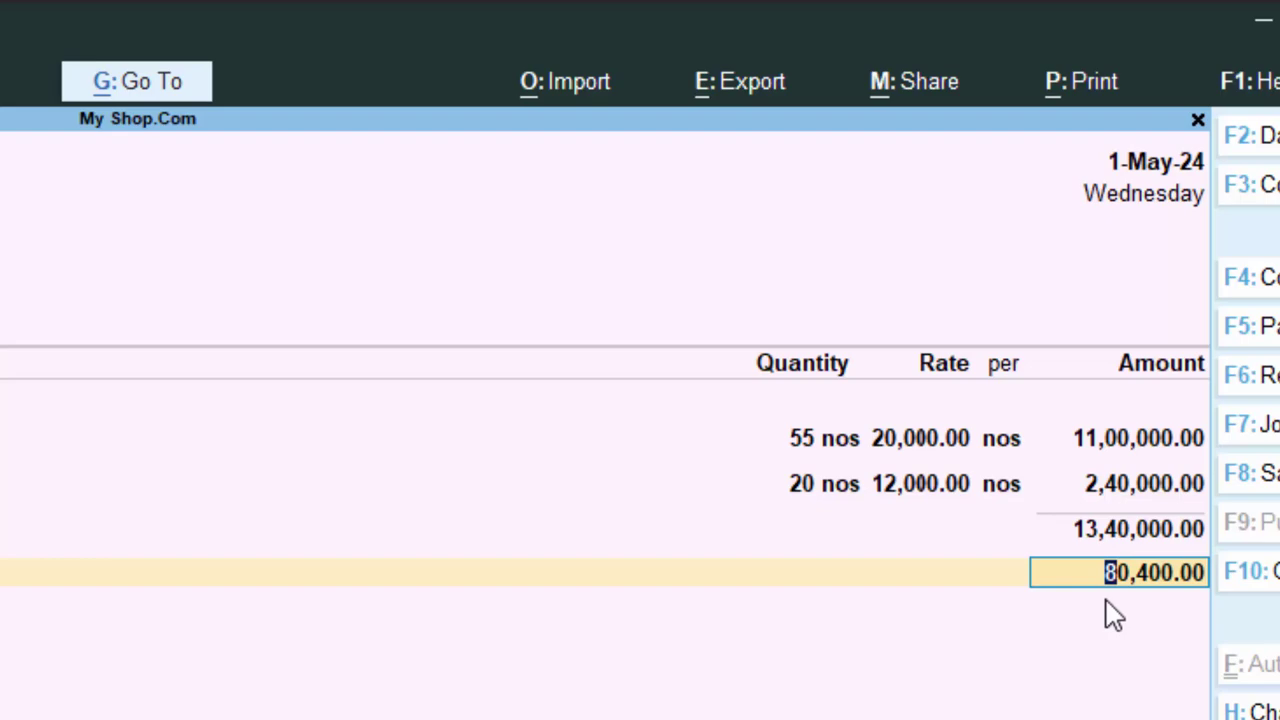
- Accept the 80,400.00 CGST amount and start a new ledger named Sgst
{"action": "key", "text": "Return"}
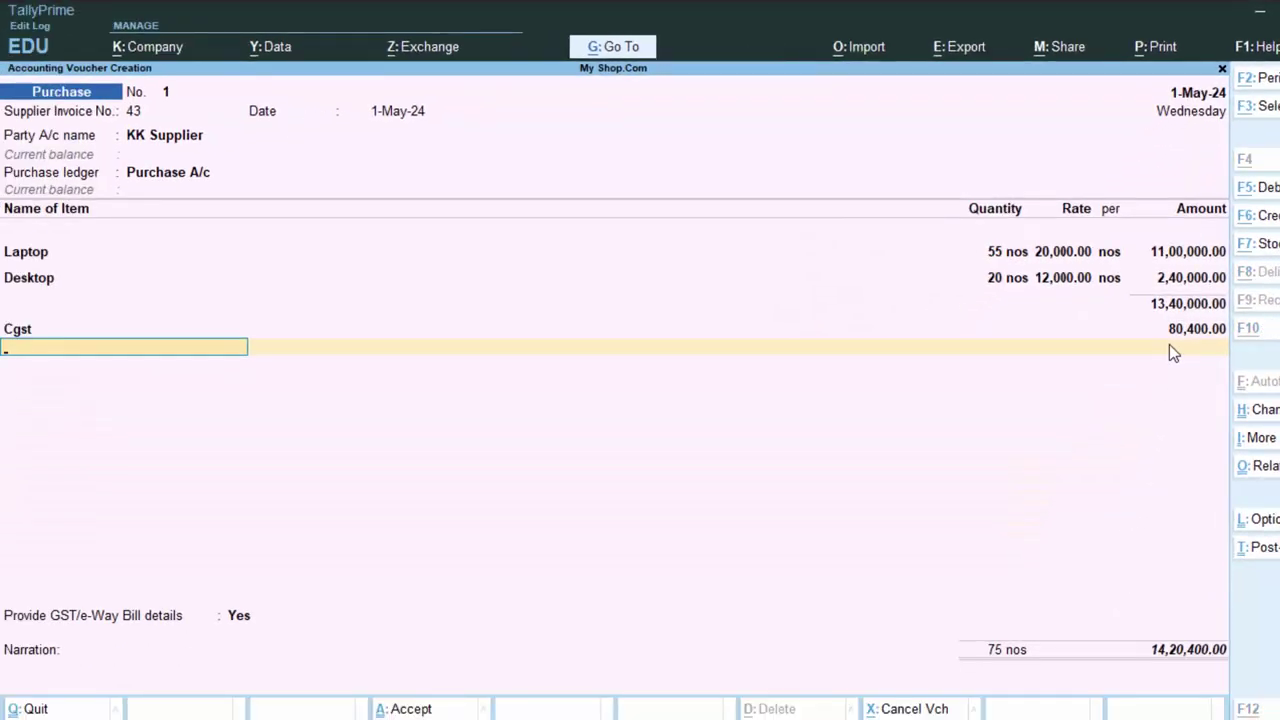
{"action": "key", "text": "alt+c"}
{"action": "type", "text": "Sgst"}
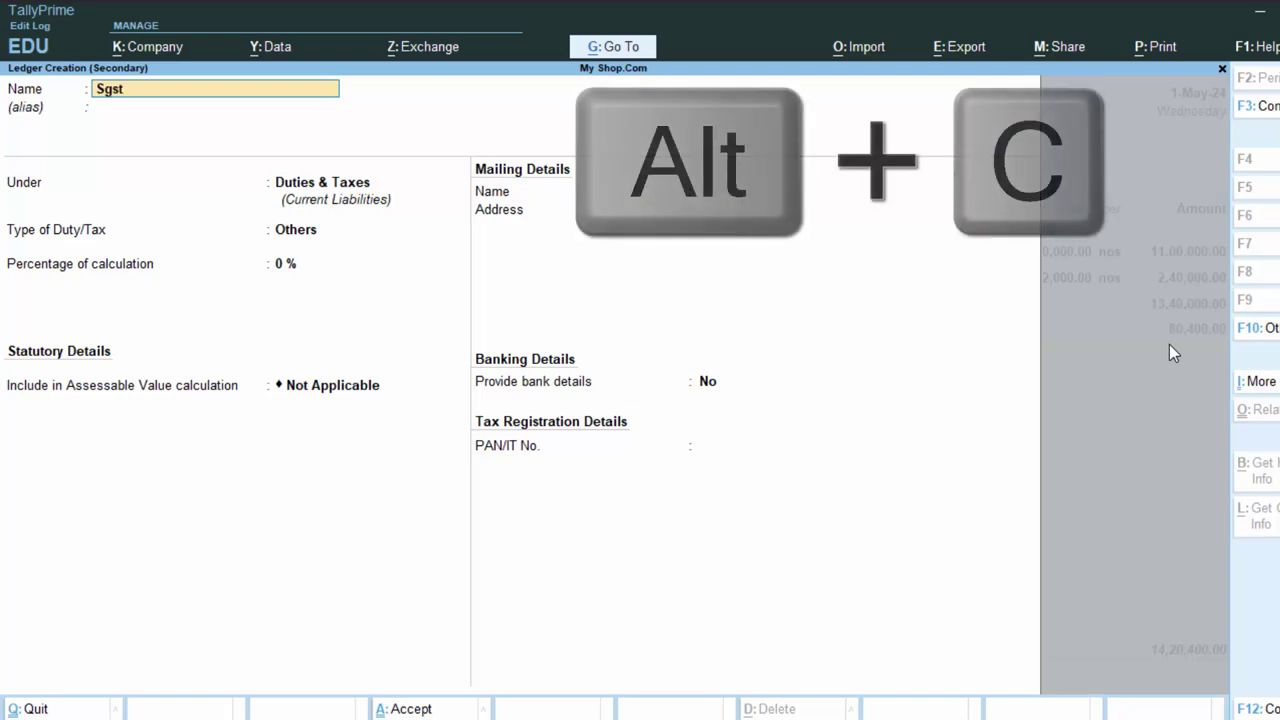
{"action": "key", "text": "Return"}
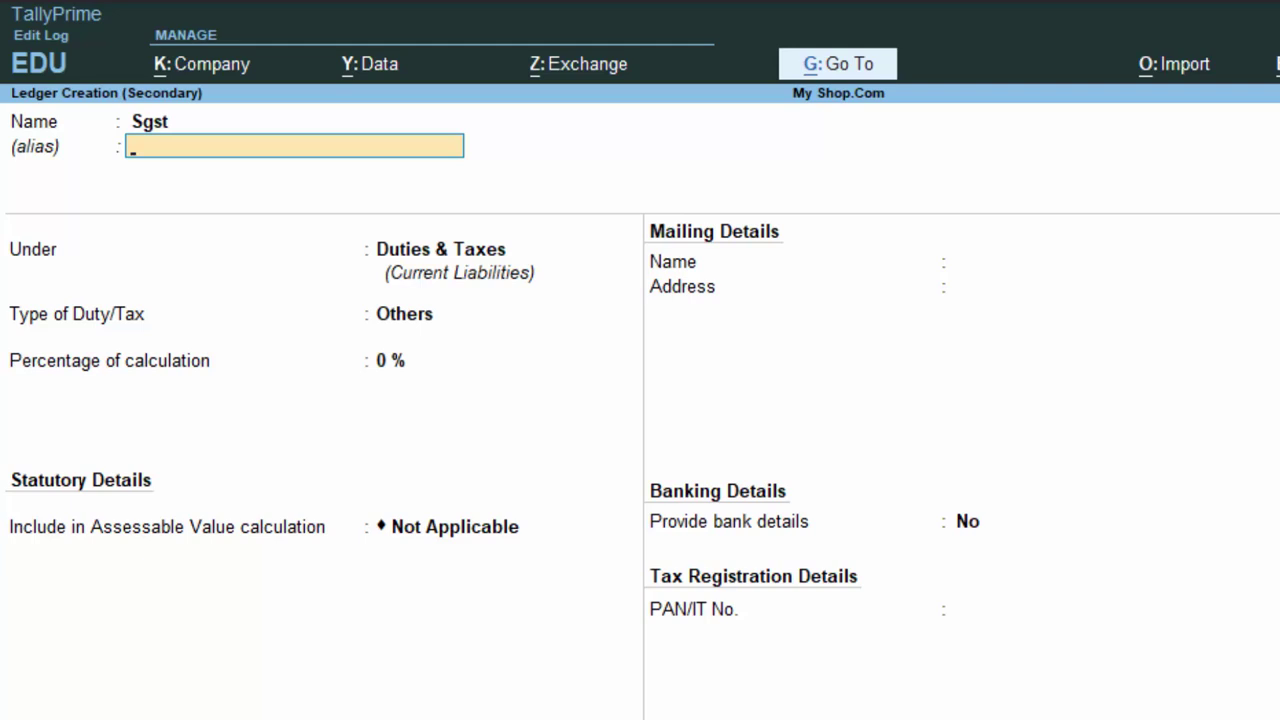
{"action": "key", "text": "Return"}
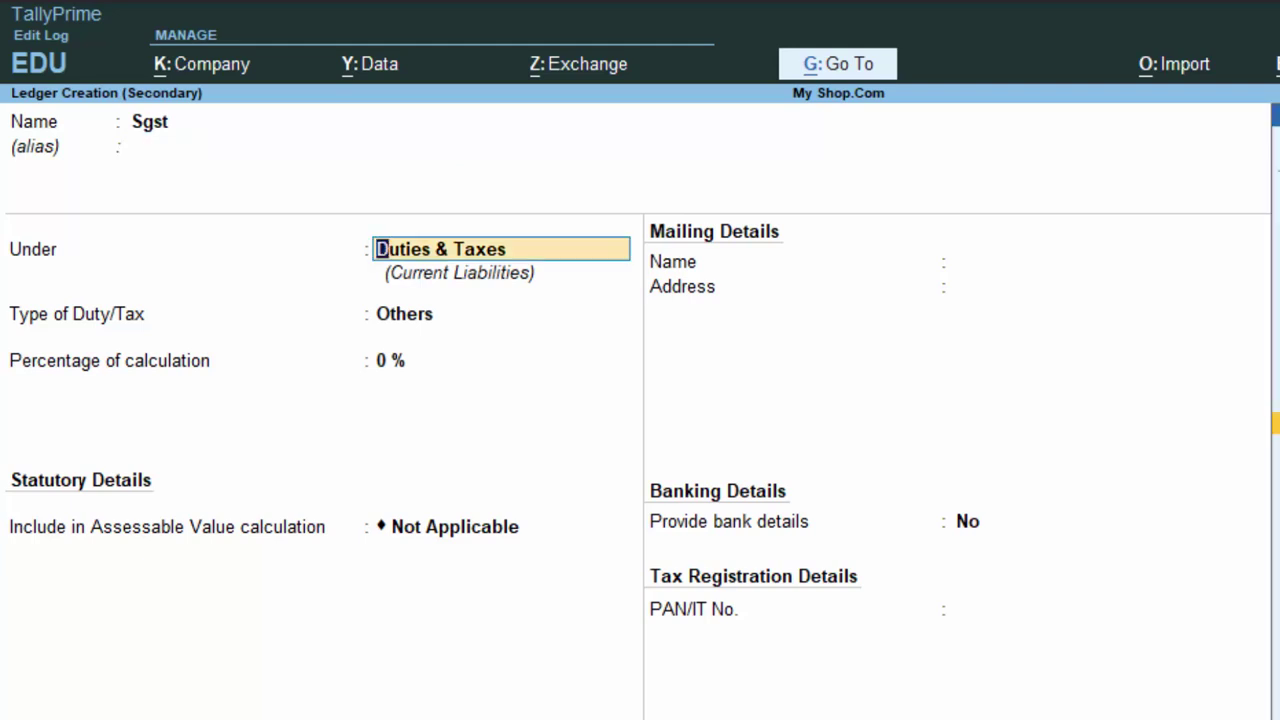
{"action": "key", "text": "Return"}
- Set Sgst's duty type to GST and tax type to SGST/UTGST, with Normal Rounding and limit 0
{"action": "key", "text": "Up"}
{"action": "key", "text": "Return"}
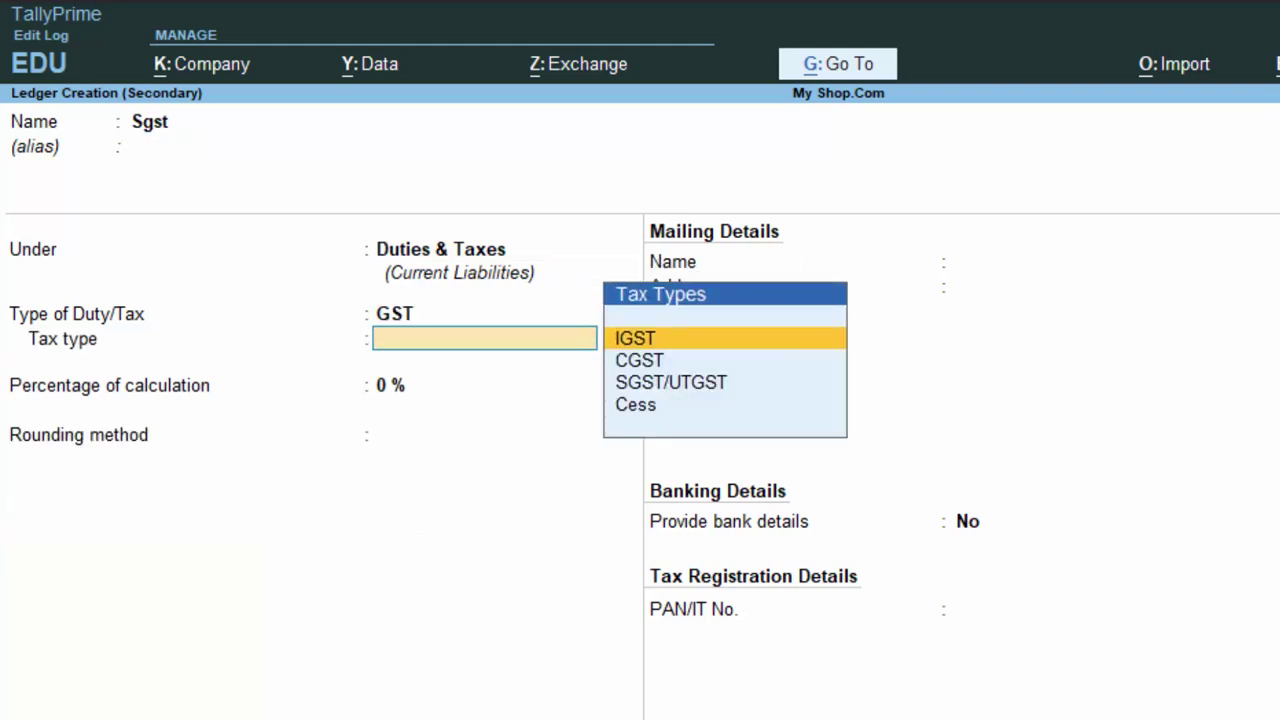
{"action": "key", "text": "Return"}
{"action": "key", "text": "BackSpace"}
{"action": "key", "text": "Down"}
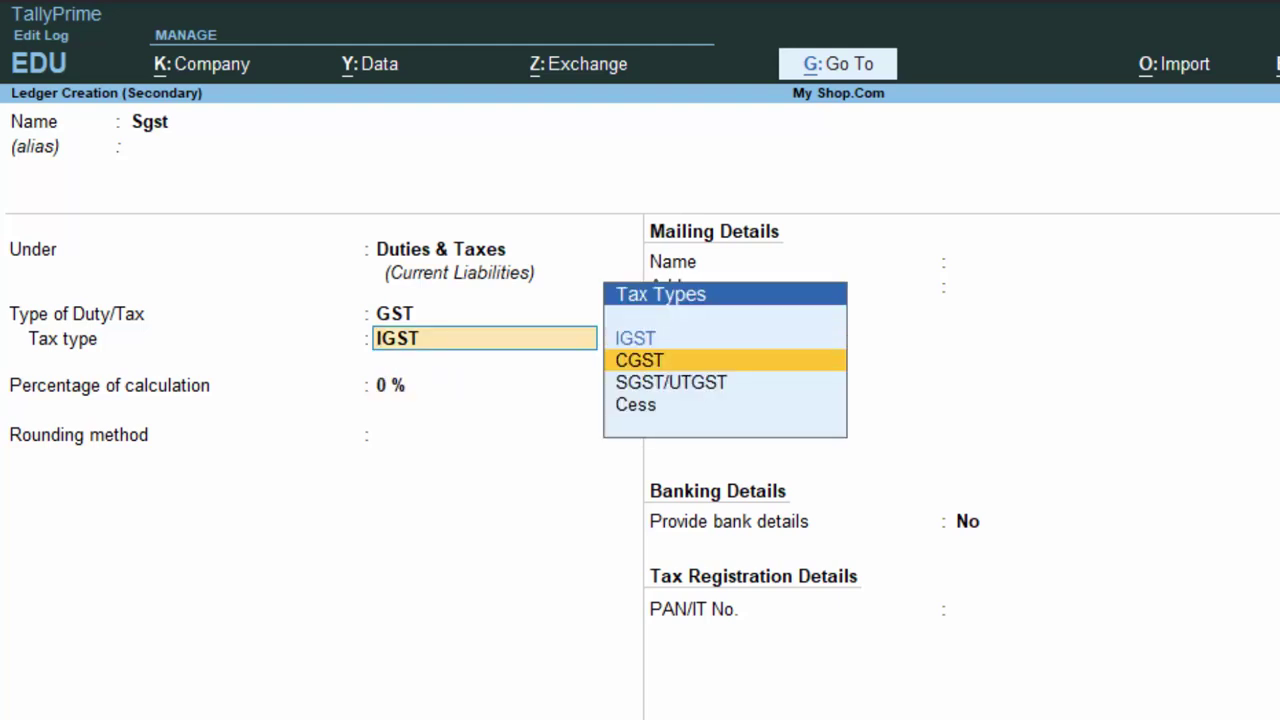
{"action": "key", "text": "Down"}
{"action": "key", "text": "Return"}
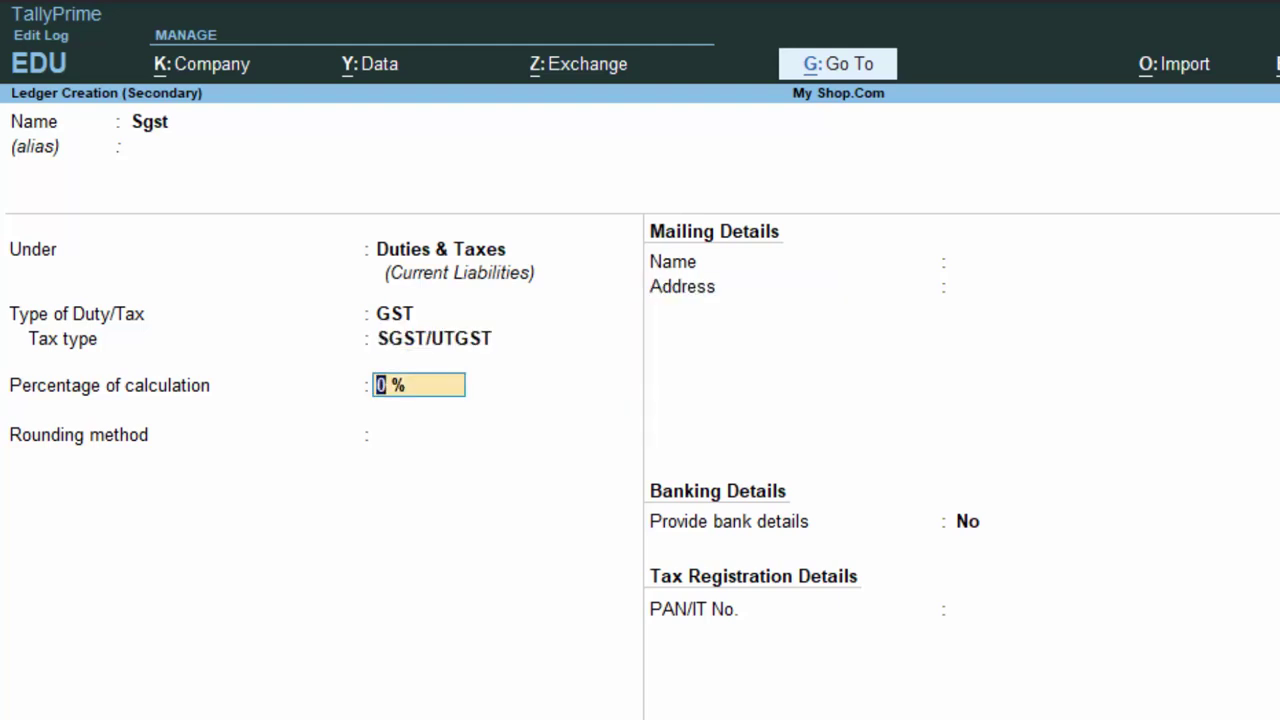
{"action": "key", "text": "Return"}
{"action": "key", "text": "Down"}
{"action": "key", "text": "Down"}
{"action": "key", "text": "Return"}
{"action": "key", "text": "Return"}
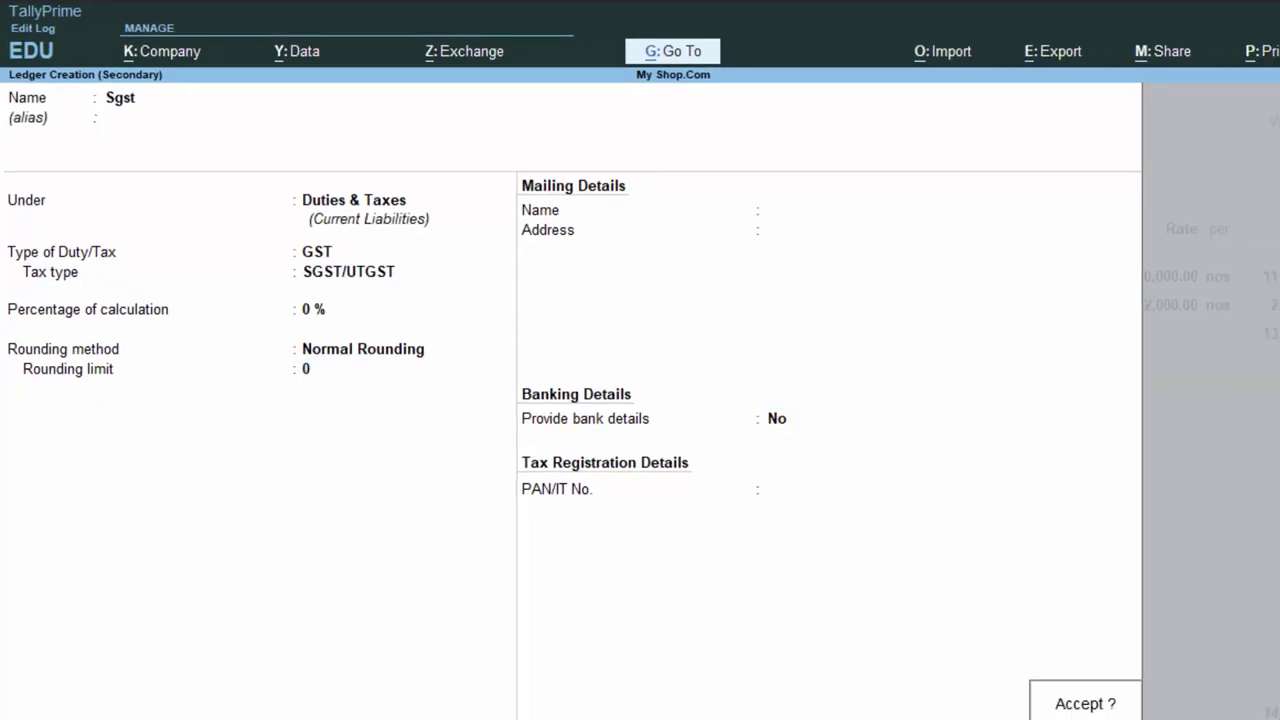
- Save the Sgst ledger for 80,400.00 and go on to the GST/e-Way Bill details option
{"action": "key", "text": "Return"}
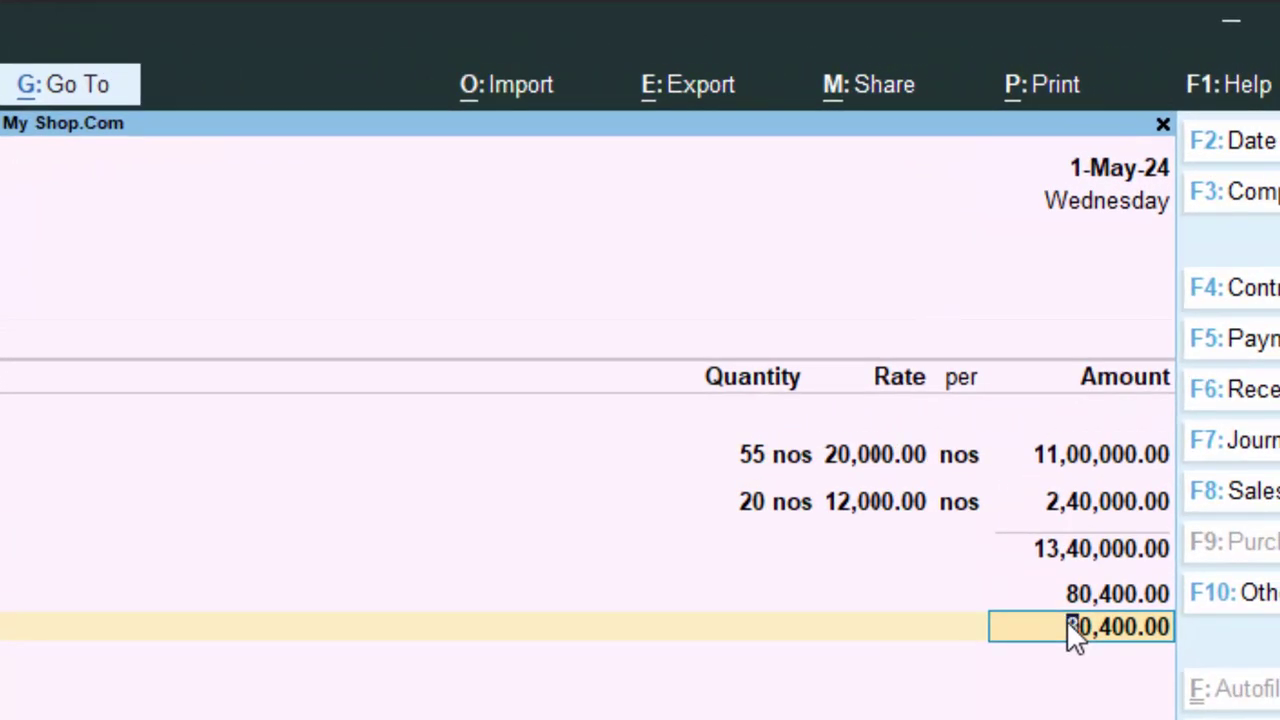
{"action": "key", "text": "Return"}
{"action": "key", "text": "Return"}
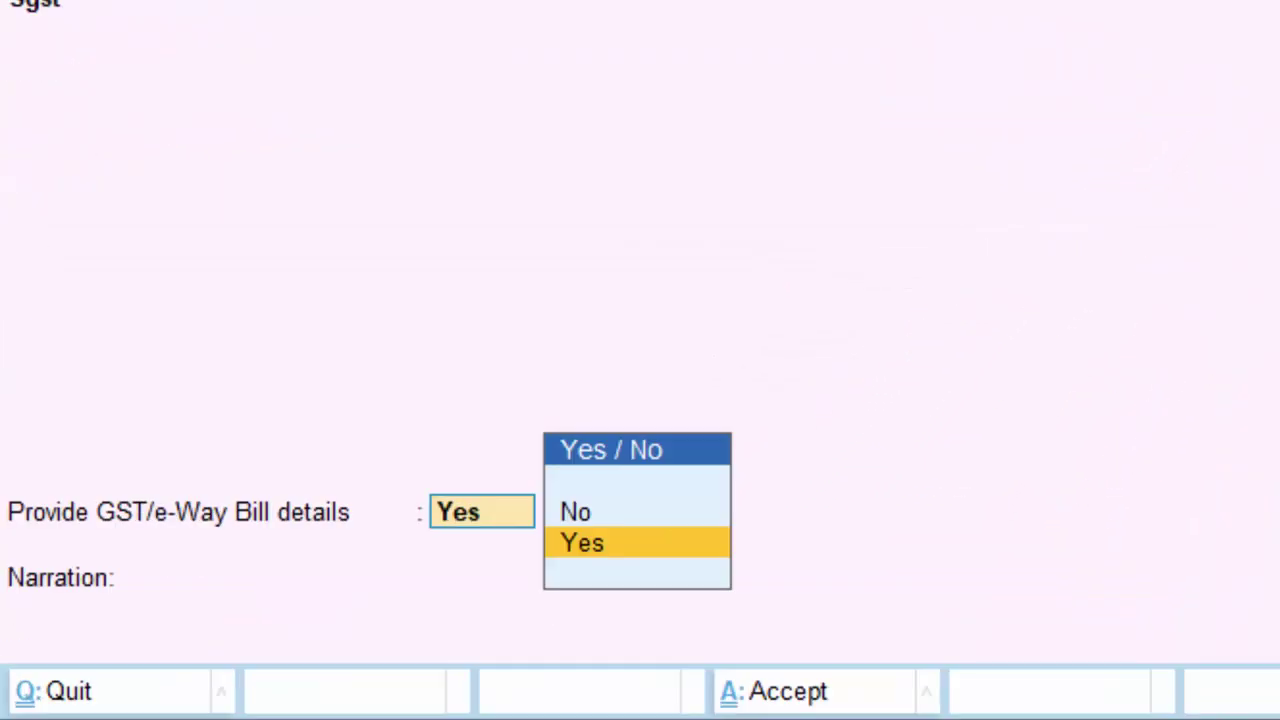
{"action": "key", "text": "Return"}
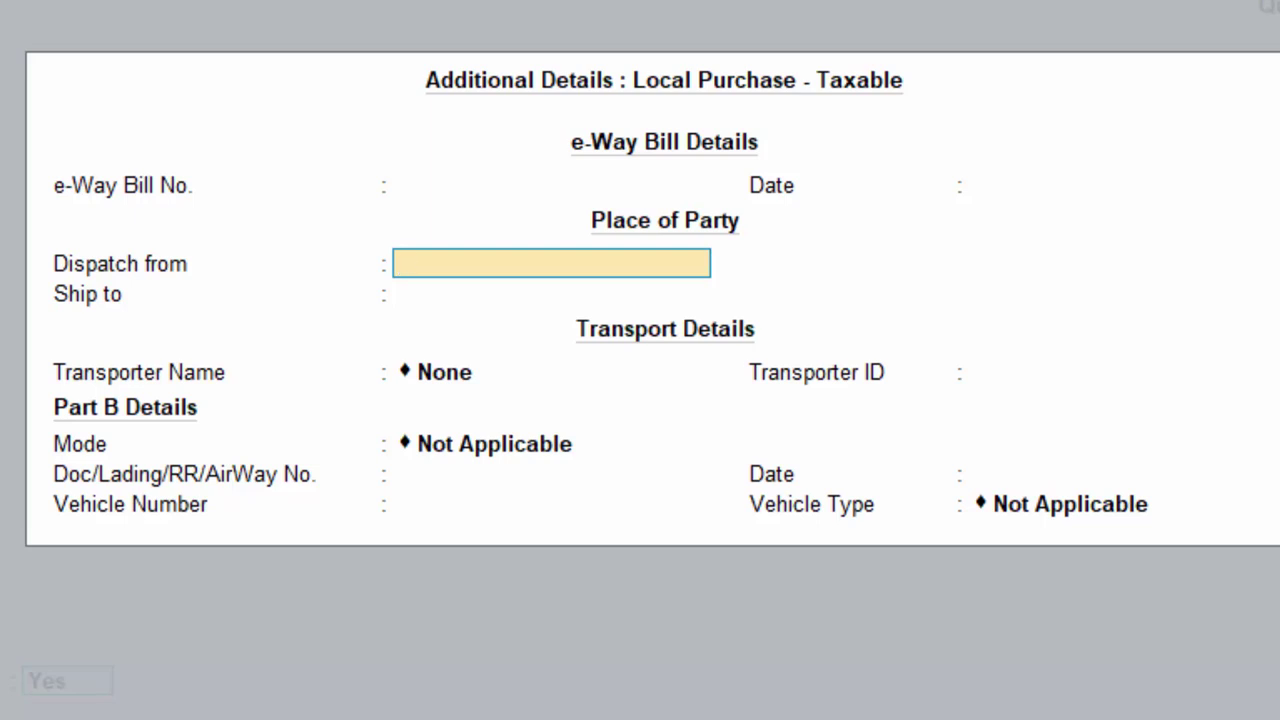
- Enter Gorakhpur as the dispatch place and Deoria as the ship-to place
{"action": "type", "text": "Gorakhp"}
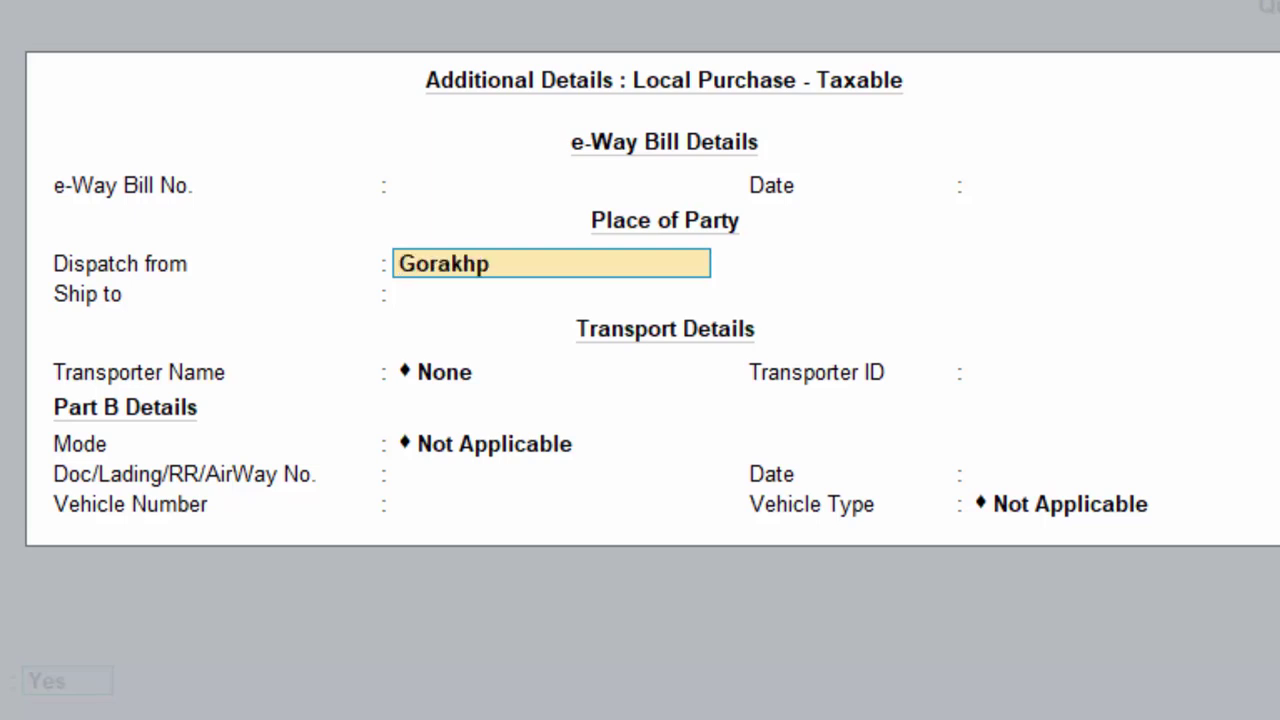
{"action": "type", "text": "ur"}
{"action": "key", "text": "Return"}
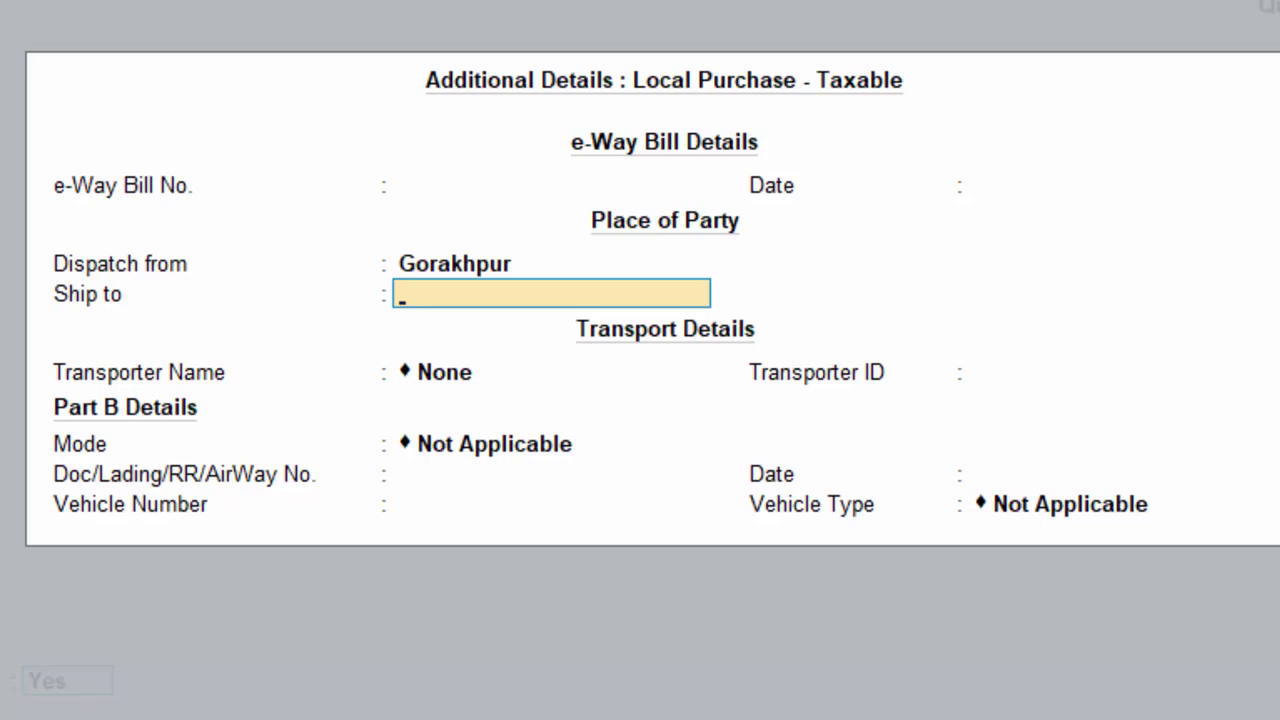
{"action": "type", "text": "_Deoria"}
{"action": "key", "text": "Return"}
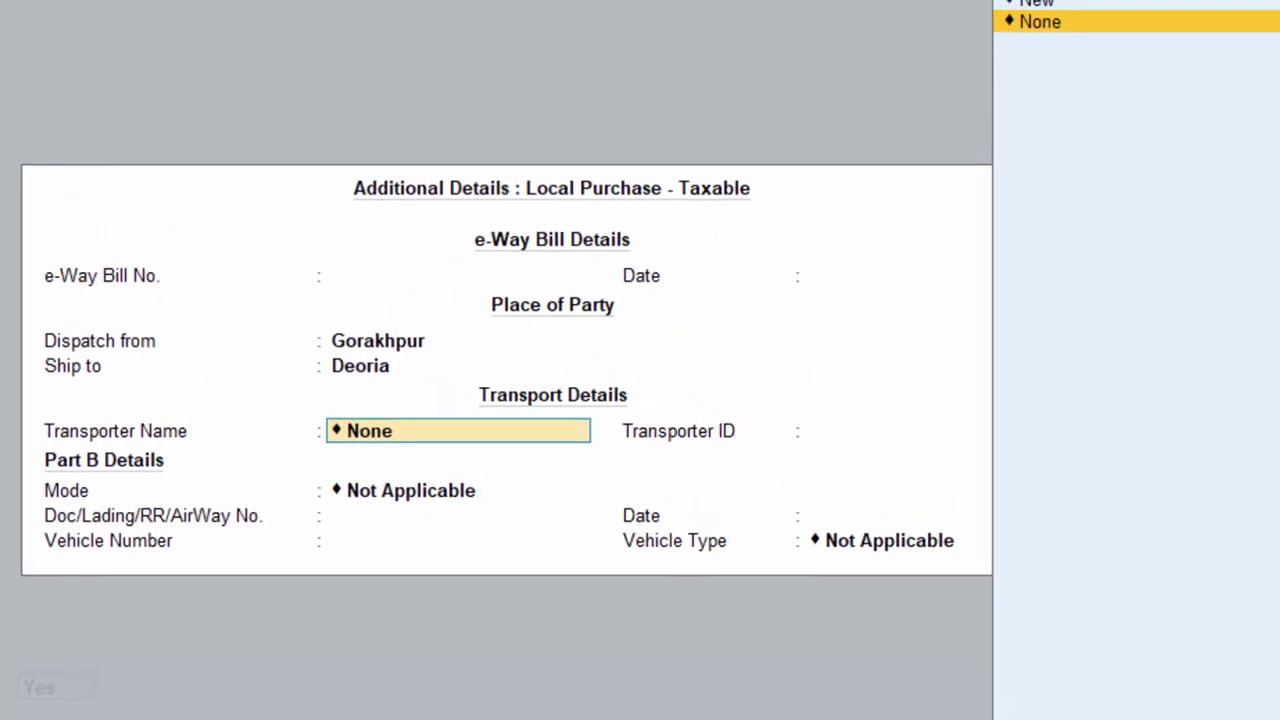
- Add a new transporter with its name and transporter ID 4342
{"action": "key", "text": "Up"}
{"action": "key", "text": "Return"}
{"action": "type", "text": "Ra"}
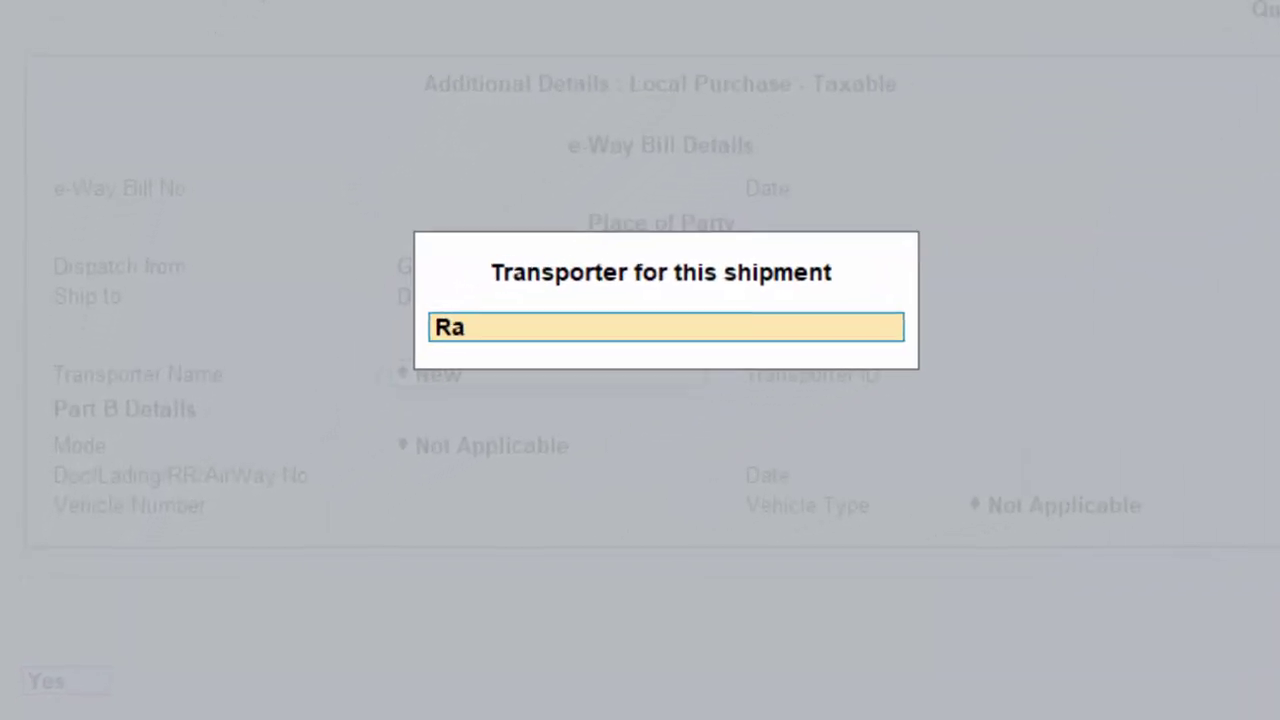
{"action": "type", "text": "mkisha"}
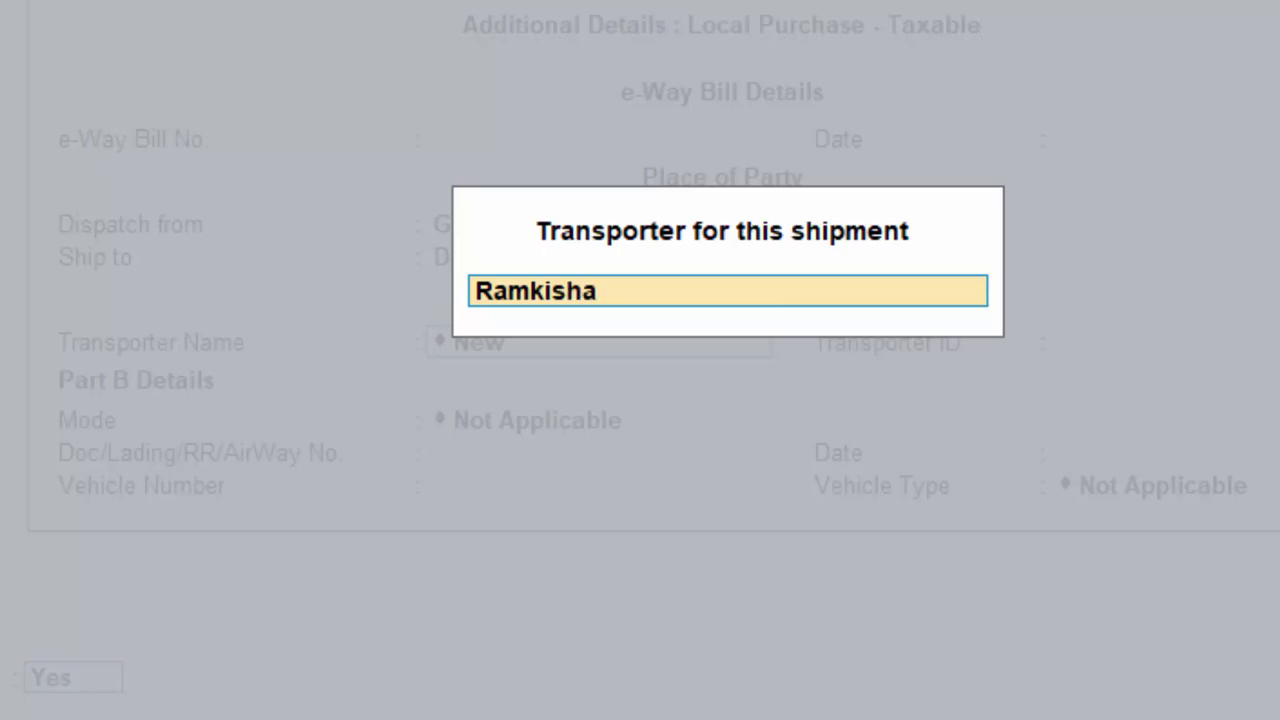
{"action": "type", "text": "n"}
{"action": "key", "text": "Return"}
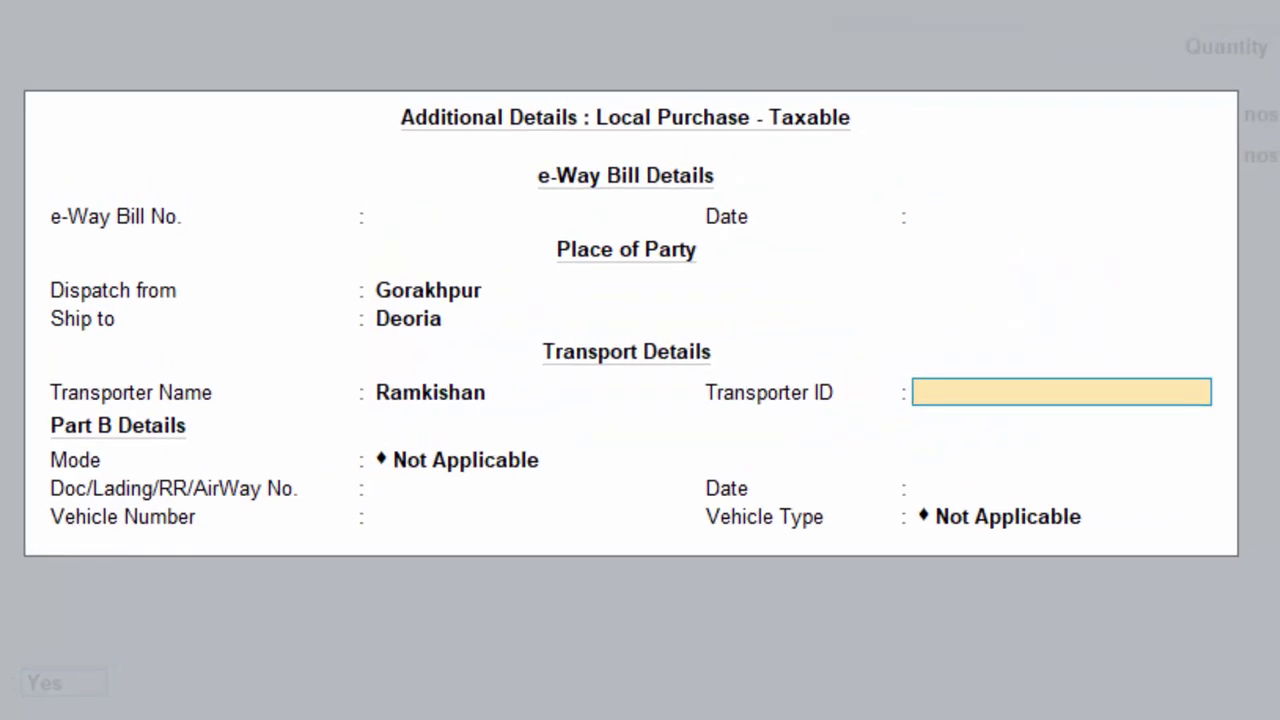
{"action": "type", "text": "4342"}
{"action": "key", "text": "Return"}
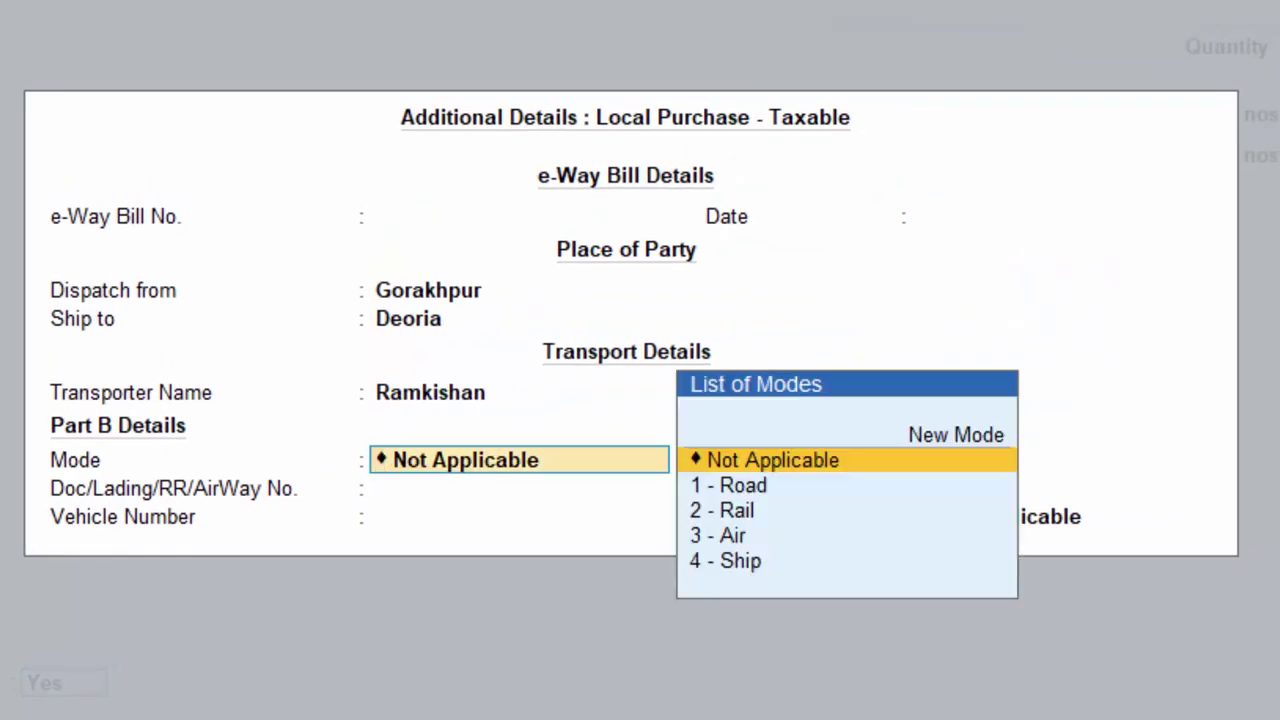
- Set the transport mode to 1 - Road and enter the vehicle number
{"action": "key", "text": "Down"}
{"action": "key", "text": "Return"}
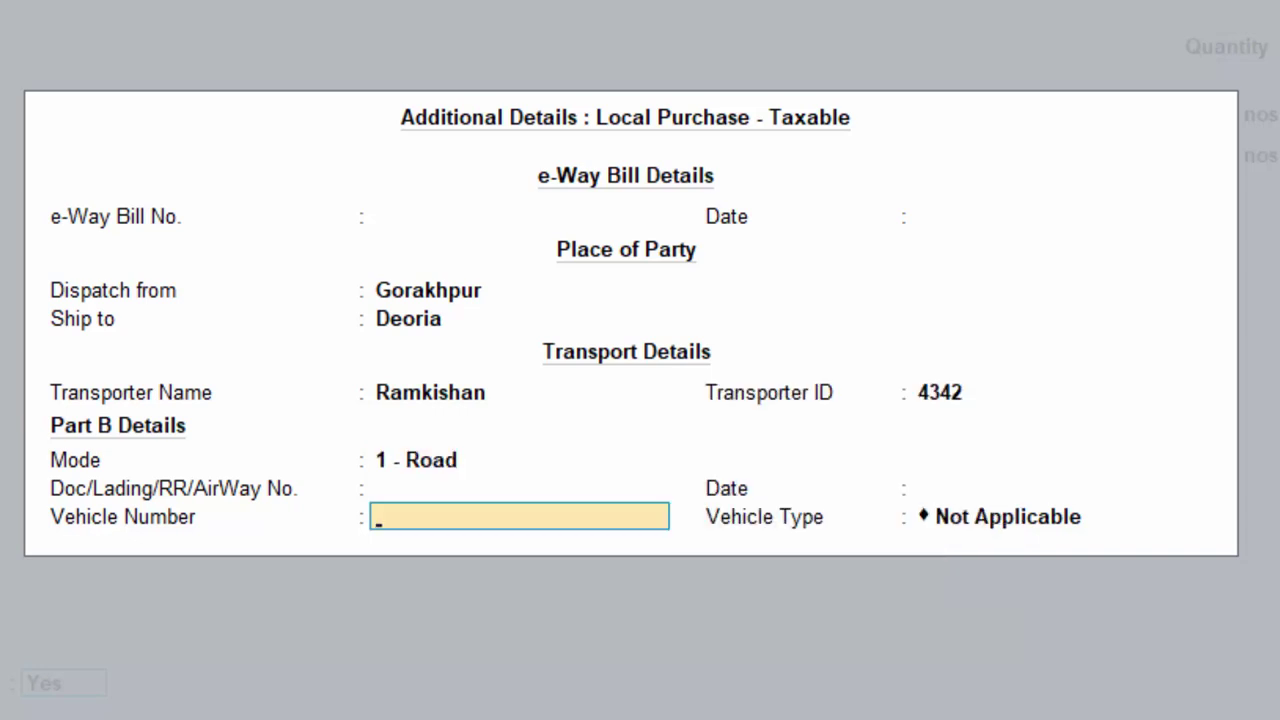
{"action": "type", "text": "UP5233U"}
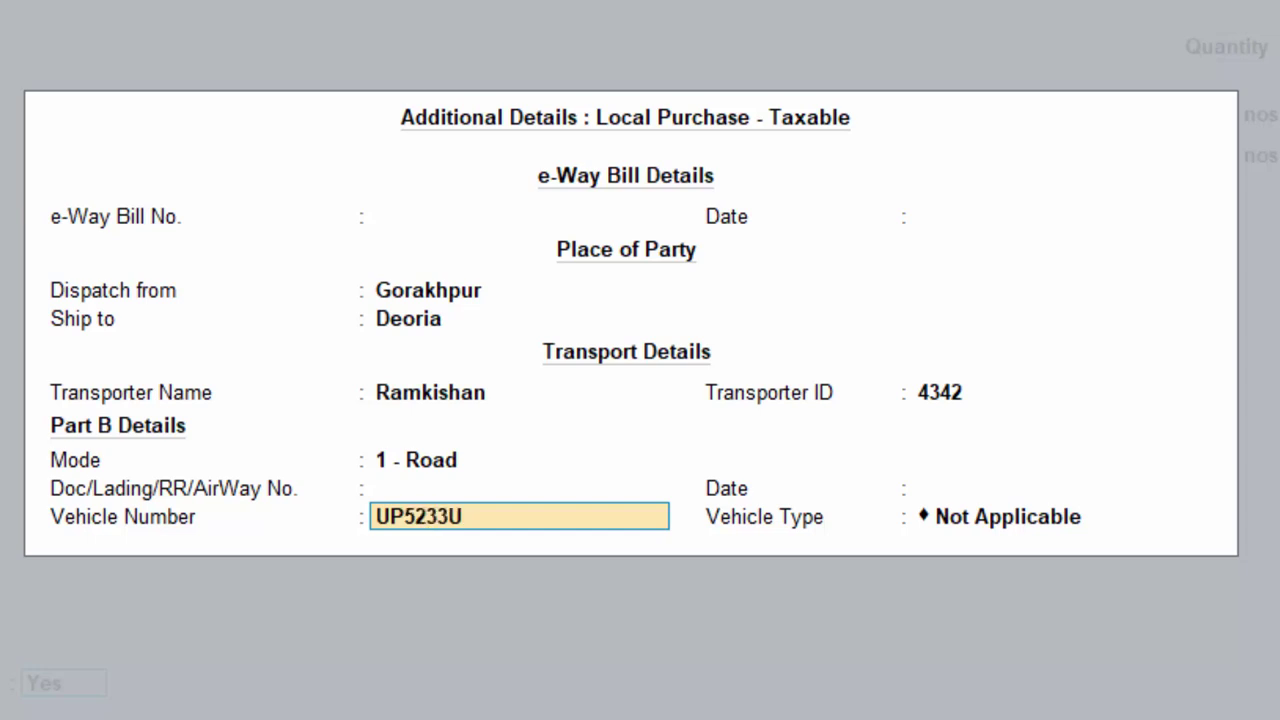
{"action": "key", "text": "Return"}
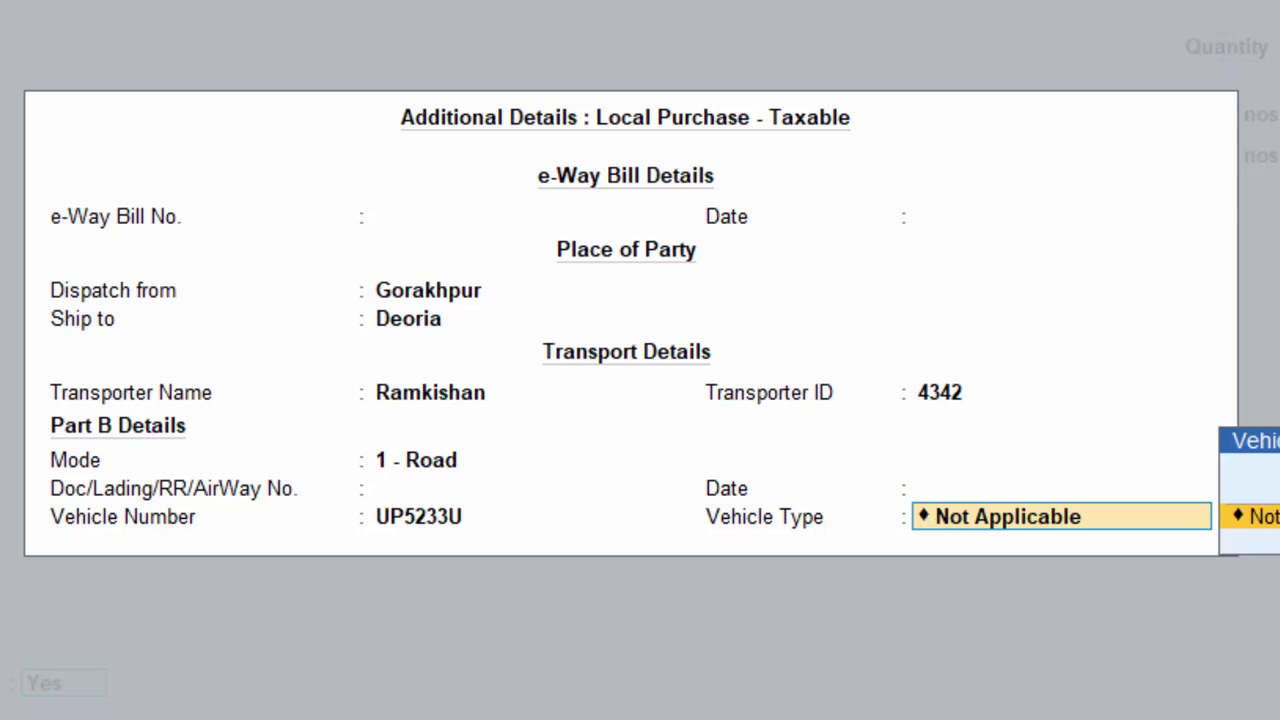
{"action": "key", "text": "BackSpace"}
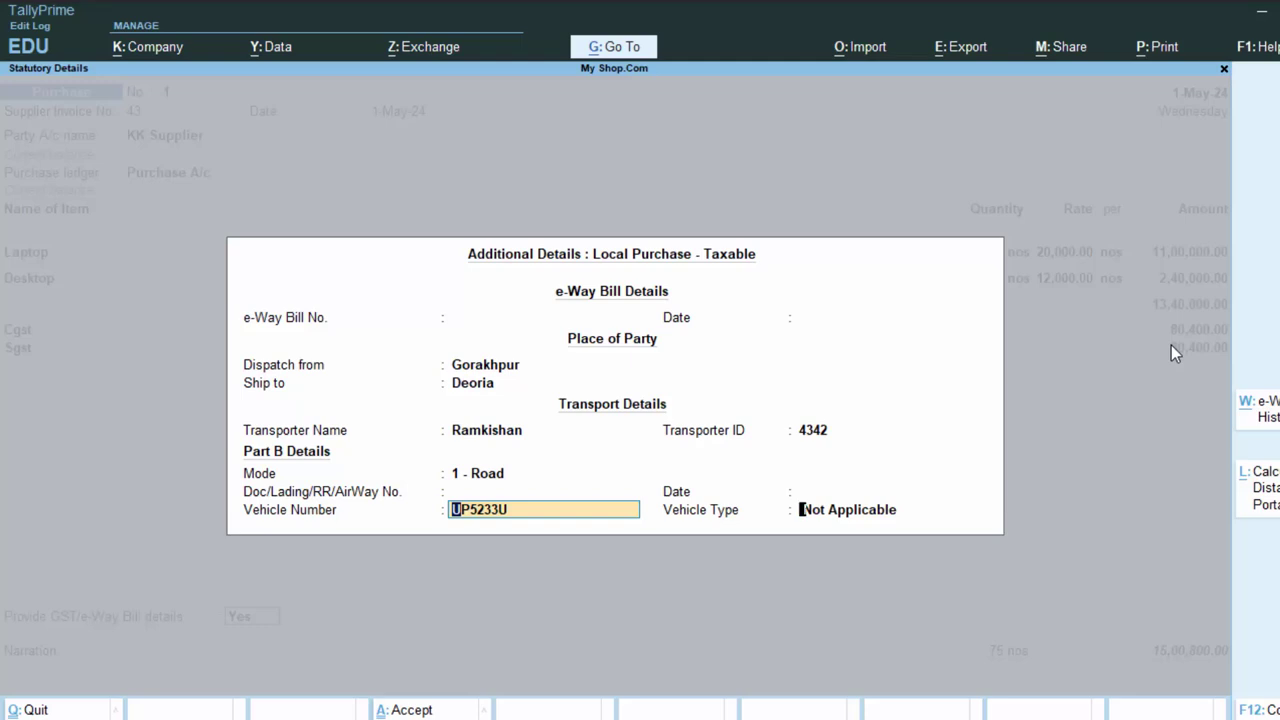
{"action": "key", "text": "Return"}
{"action": "key", "text": "Down"}
- Add the narration 'The Goods have been purchased on credit' and save the purchase voucher
{"action": "key", "text": "Return"}
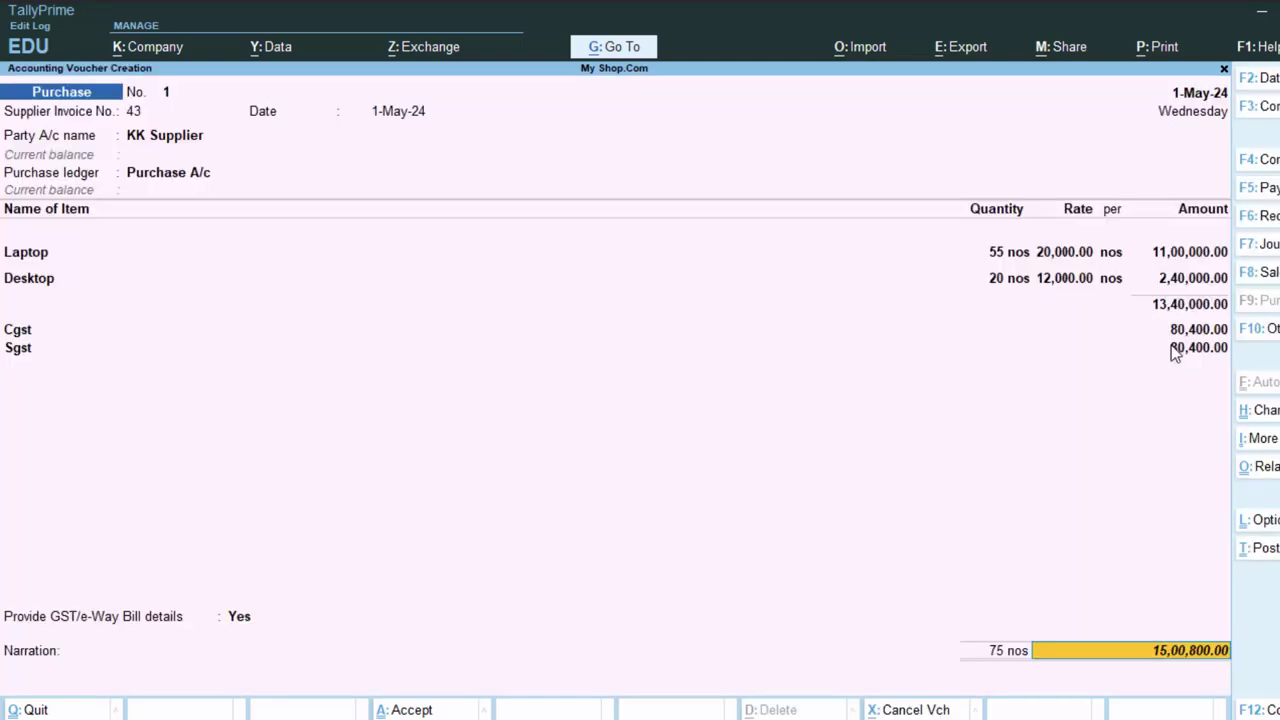
{"action": "key", "text": "Return"}
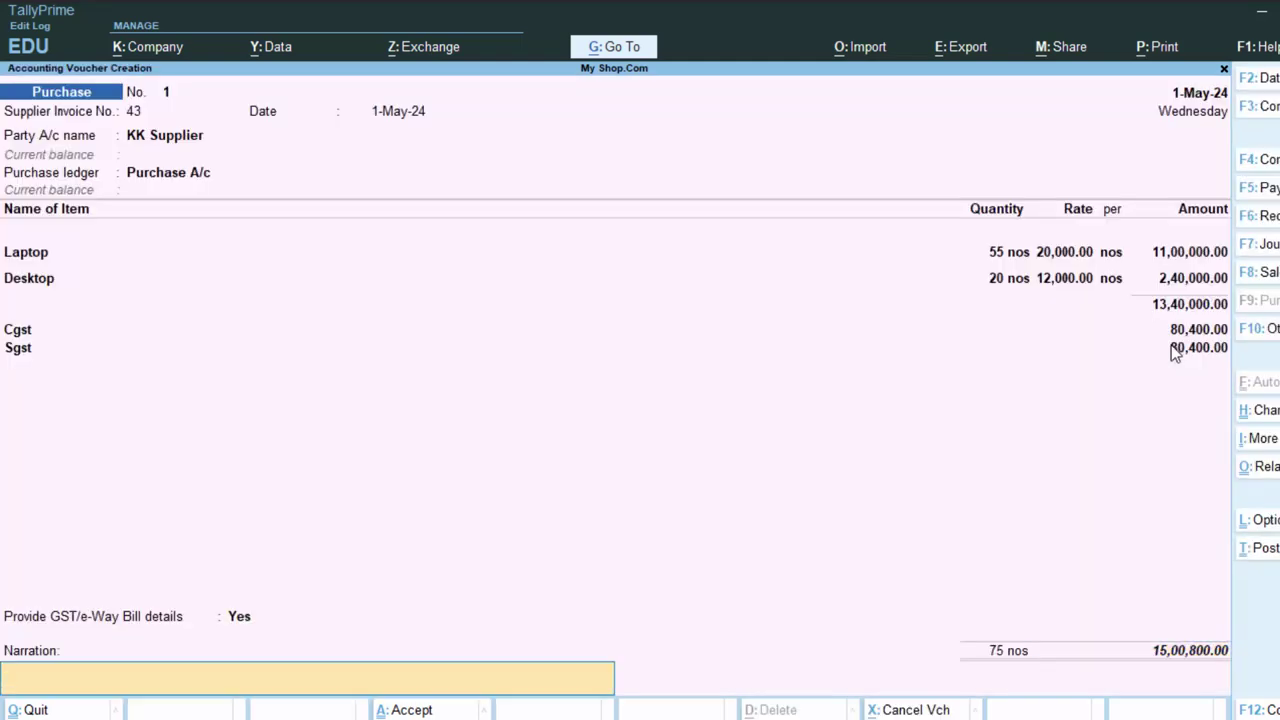
{"action": "type", "text": "The"}
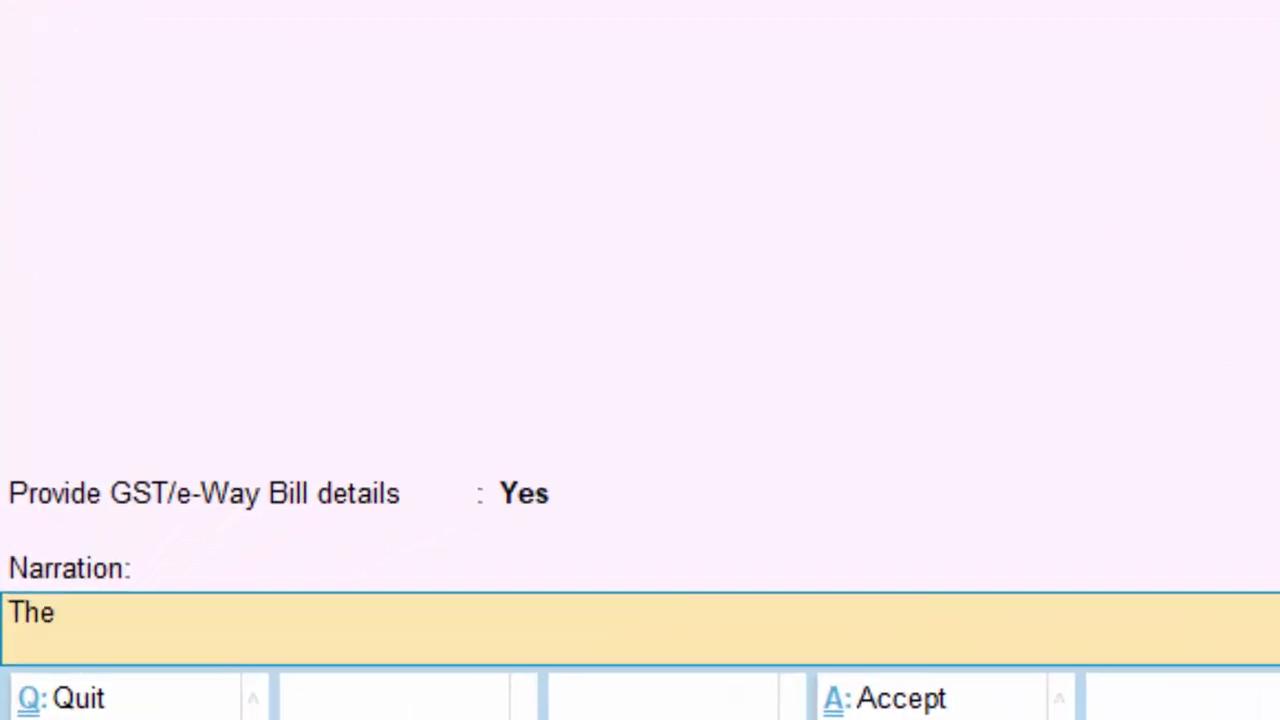
{"action": "type", "text": " Goods have "}
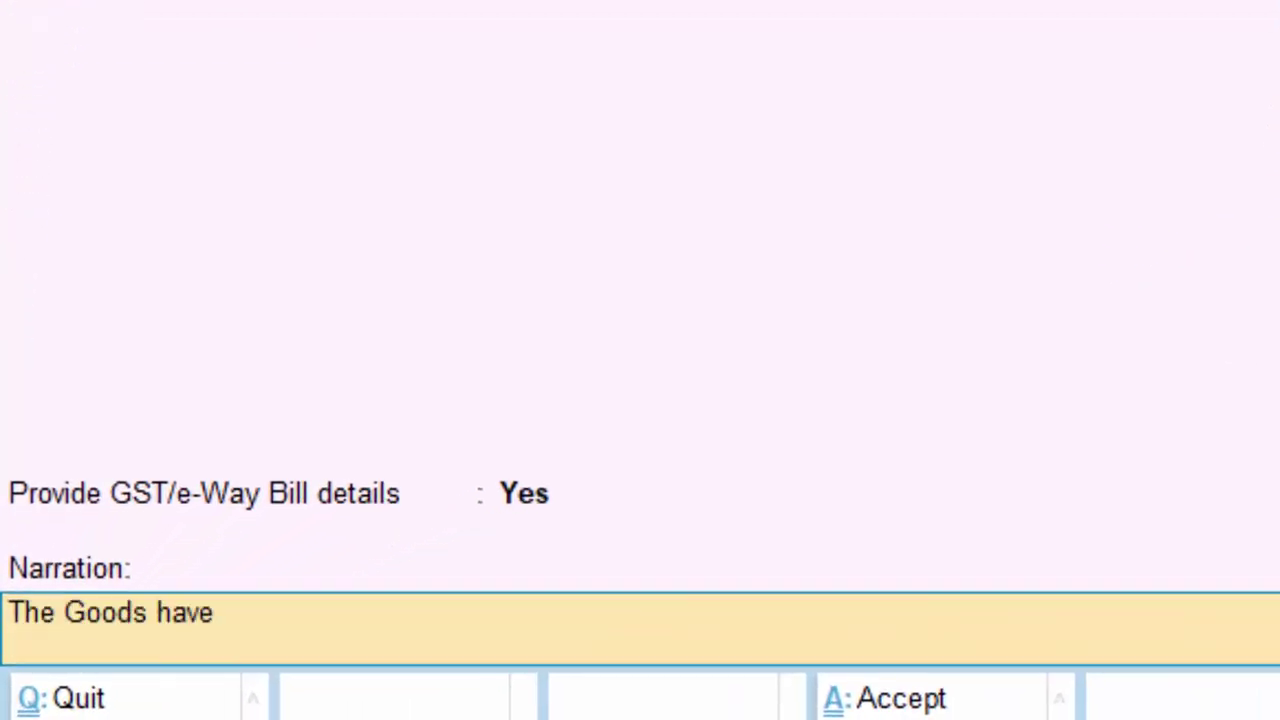
{"action": "type", "text": "been p"}
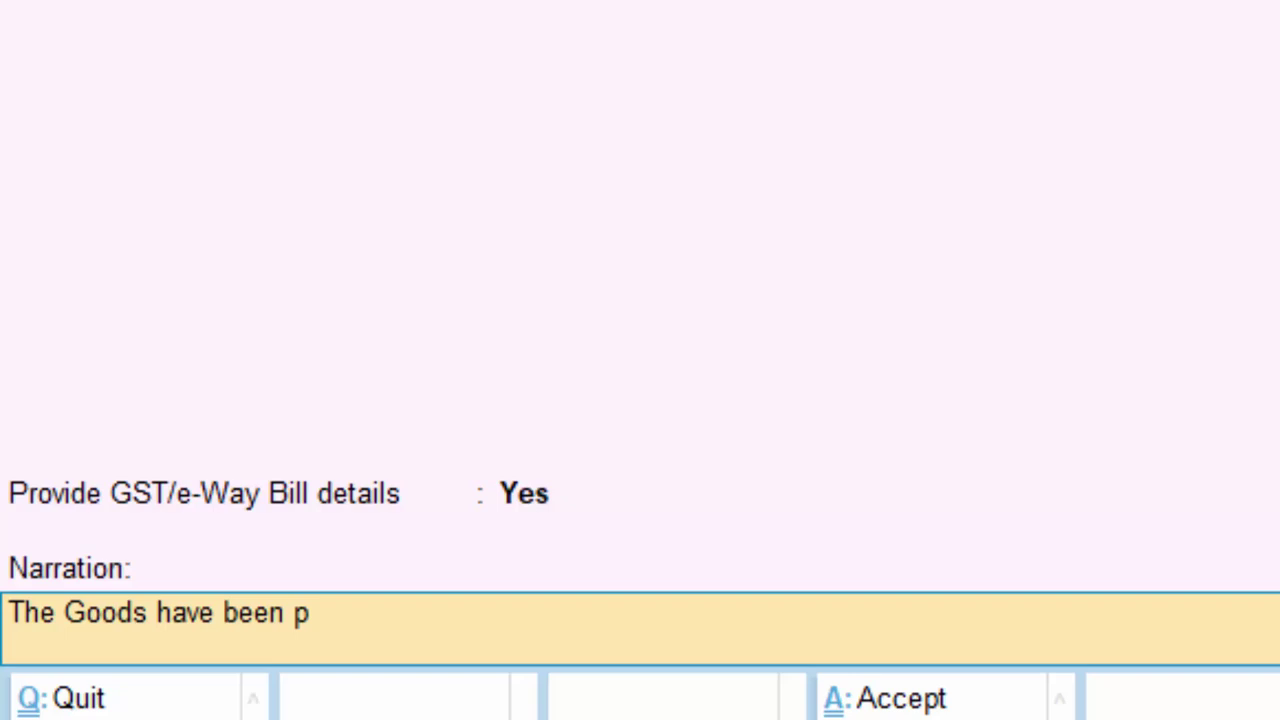
{"action": "type", "text": "urchase s"}
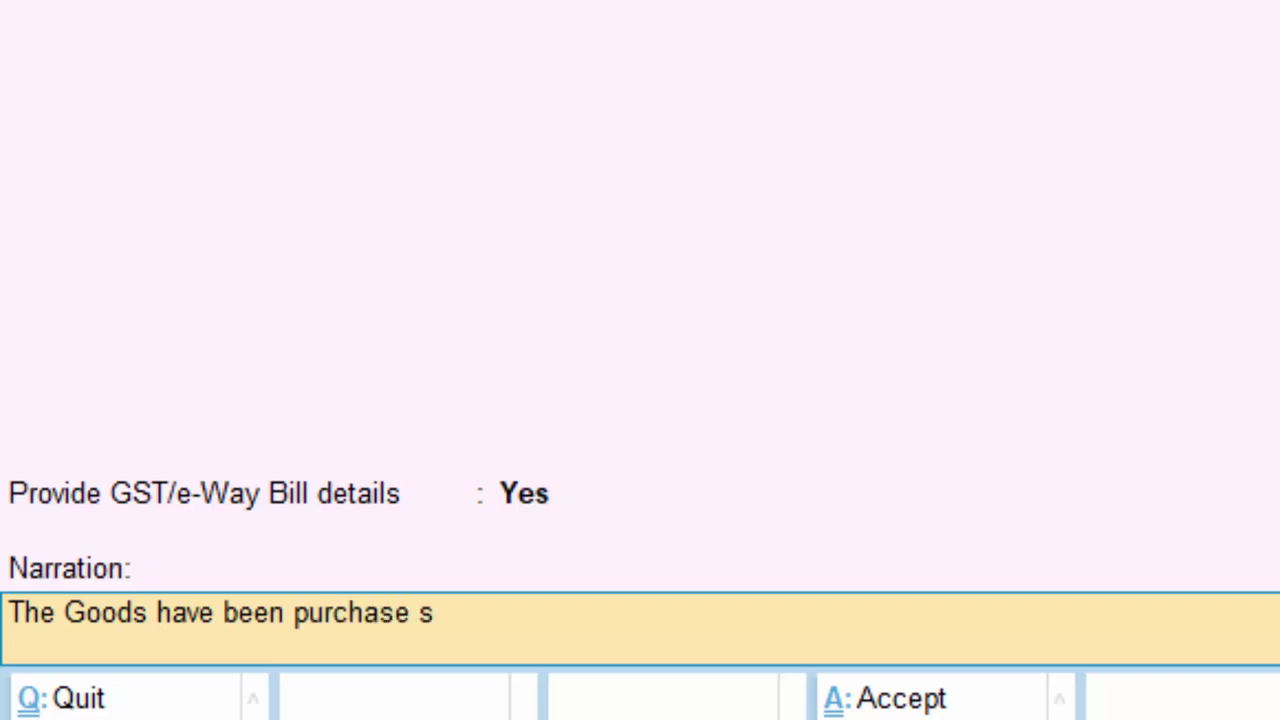
{"action": "key", "text": "BackSpace"}
{"action": "key", "text": "BackSpace"}
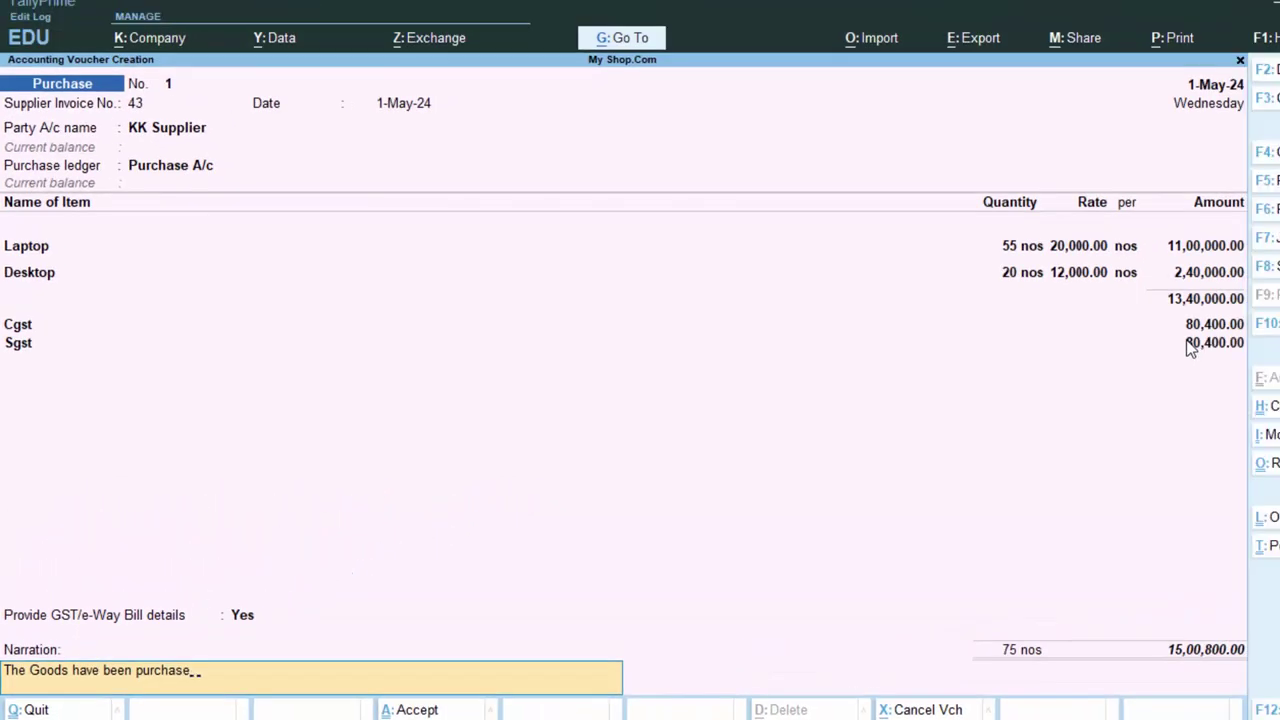
{"action": "type", "text": "d on cr"}
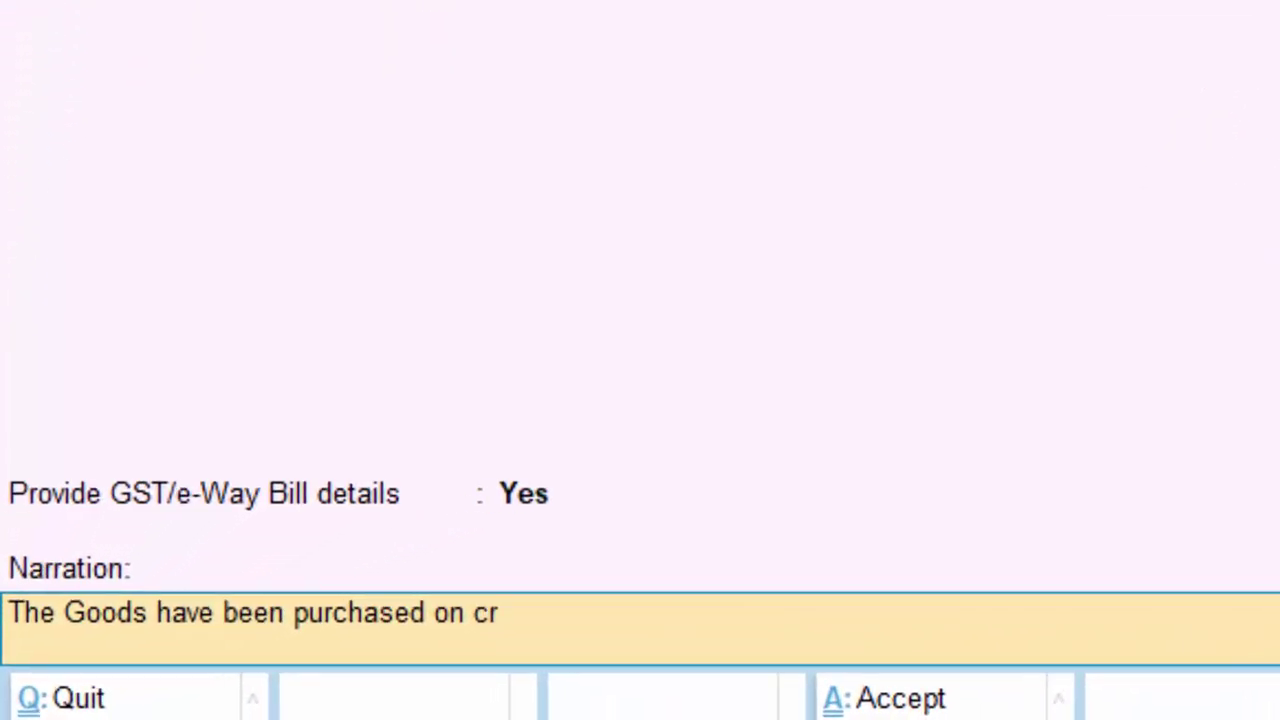
{"action": "type", "text": "edit"}
{"action": "key", "text": "Return"}
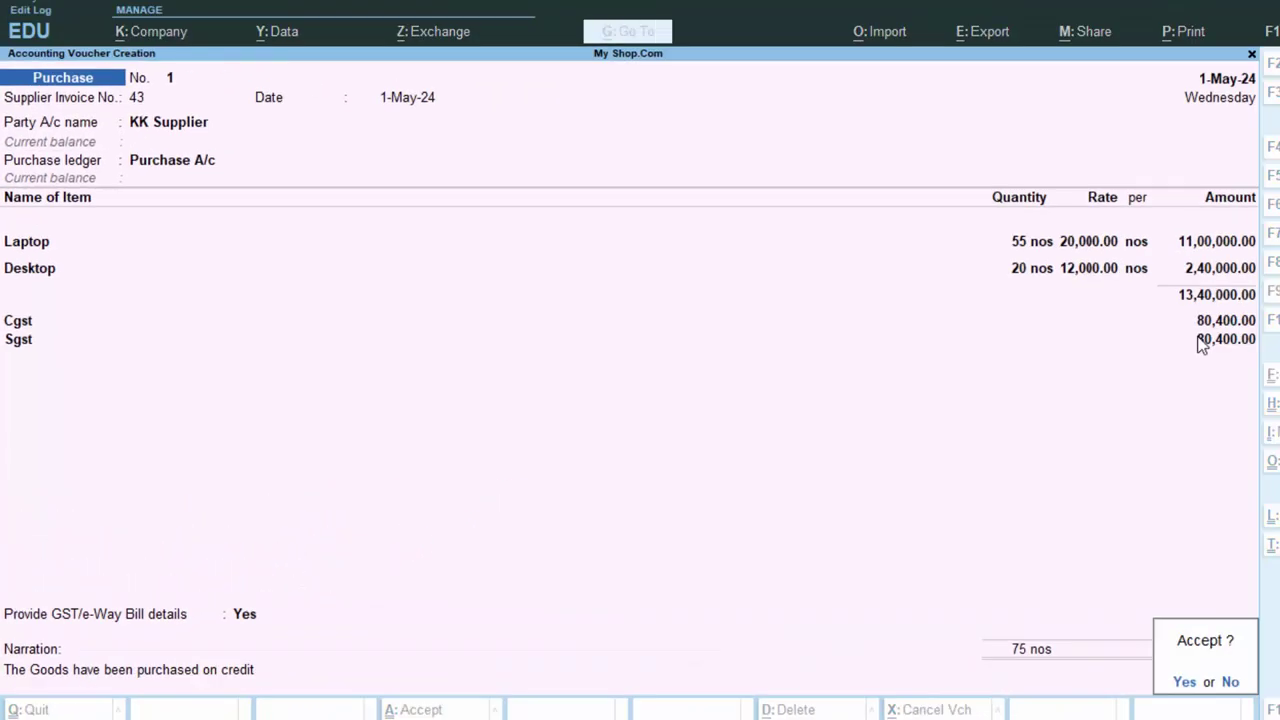
{"action": "key", "text": "Return"}
- Quit the blank voucher, open the KK Supplier purchase from the Day Book, and bring up printing
{"action": "key", "text": "Escape"}
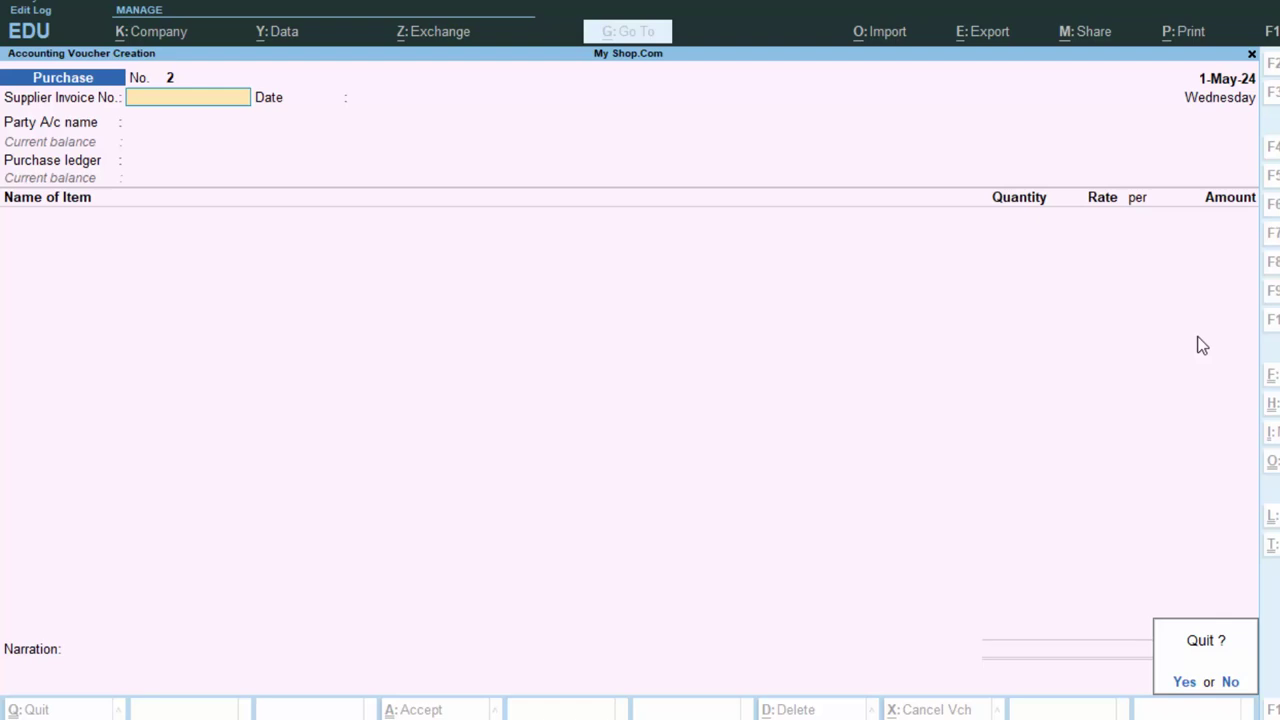
{"action": "key", "text": "y"}
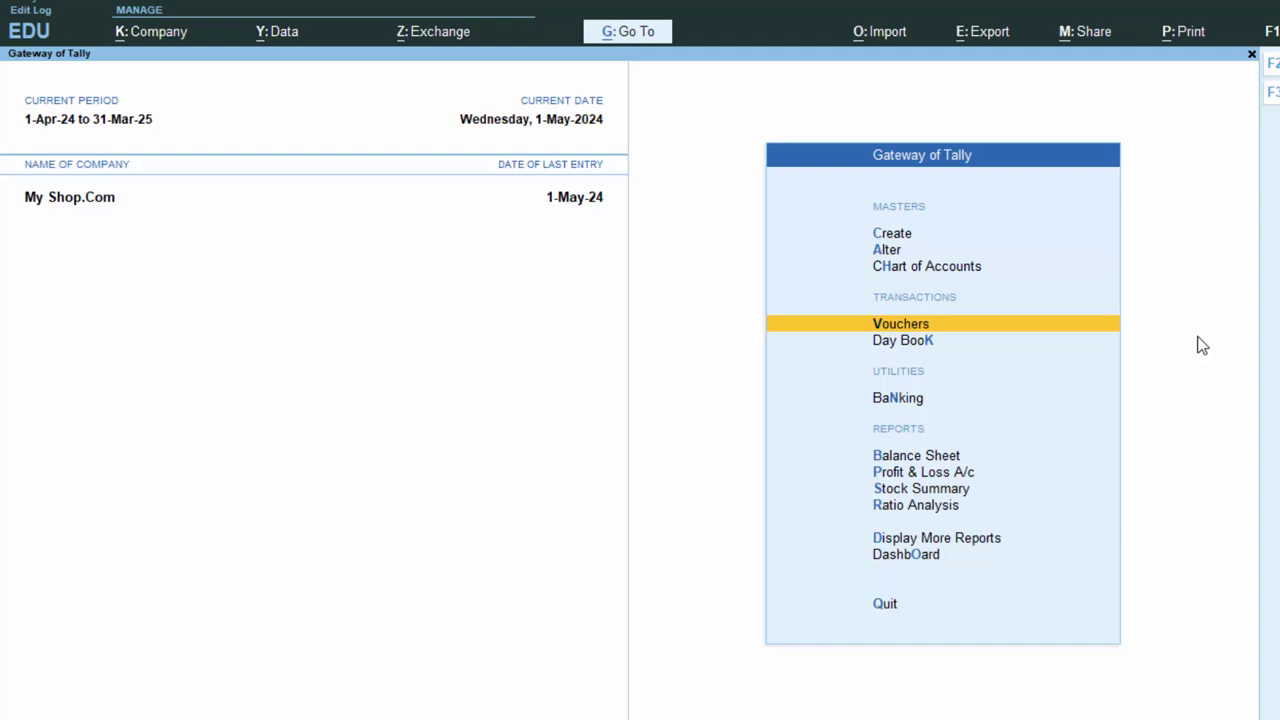
{"action": "left_click", "coordinate": [906, 343]}
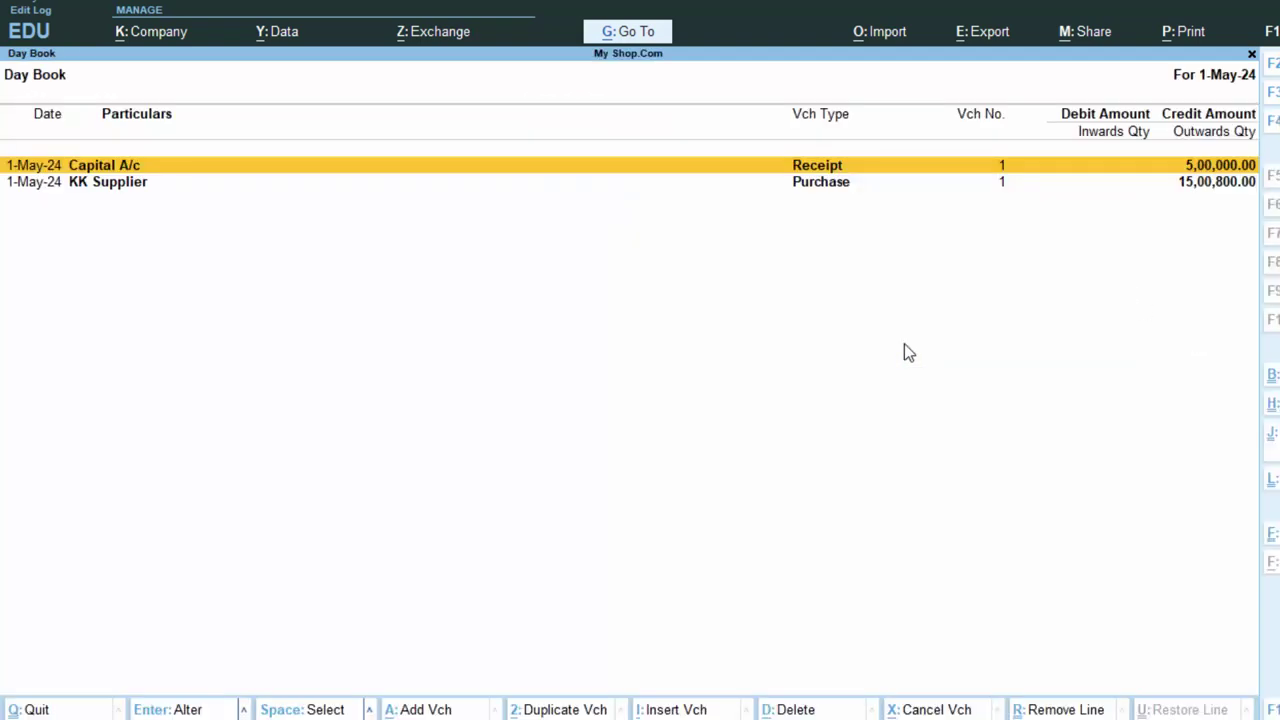
{"action": "key", "text": "Down"}
{"action": "key", "text": "Return"}
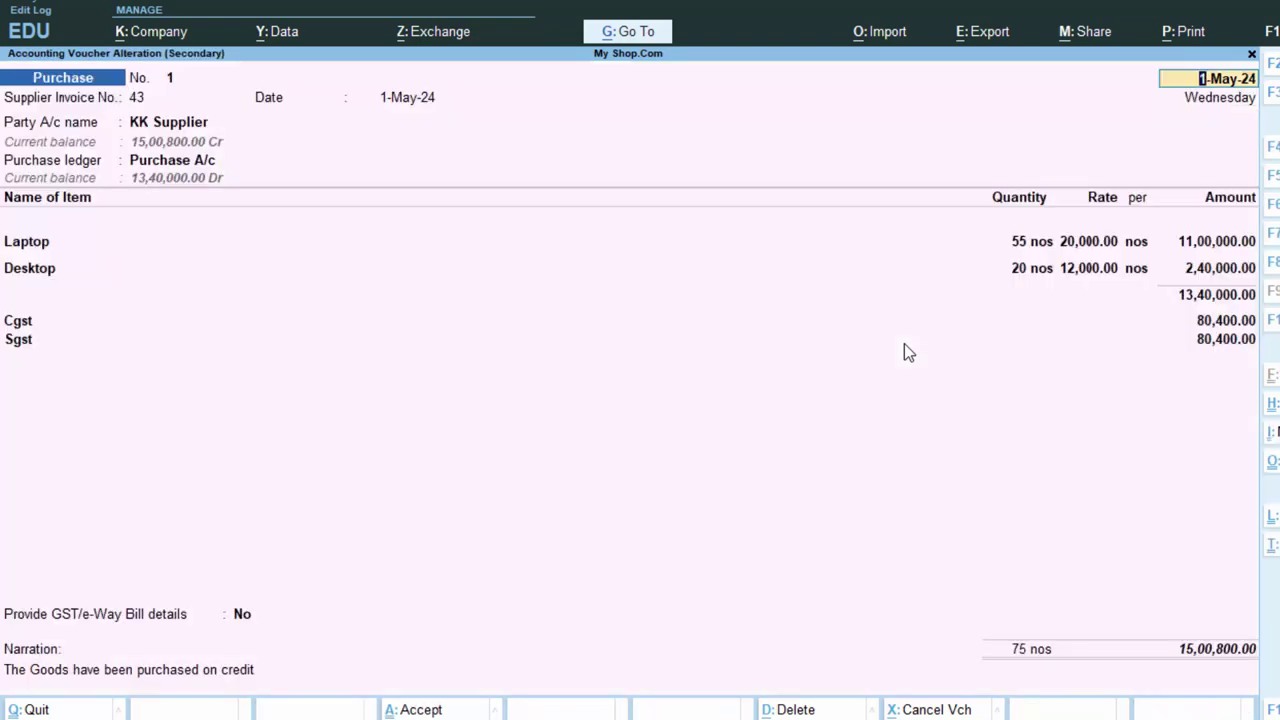
{"action": "key", "text": "alt+p"}
- Preview the current voucher's invoice, zoom in to read it, then view the full page
{"action": "key", "text": "Return"}
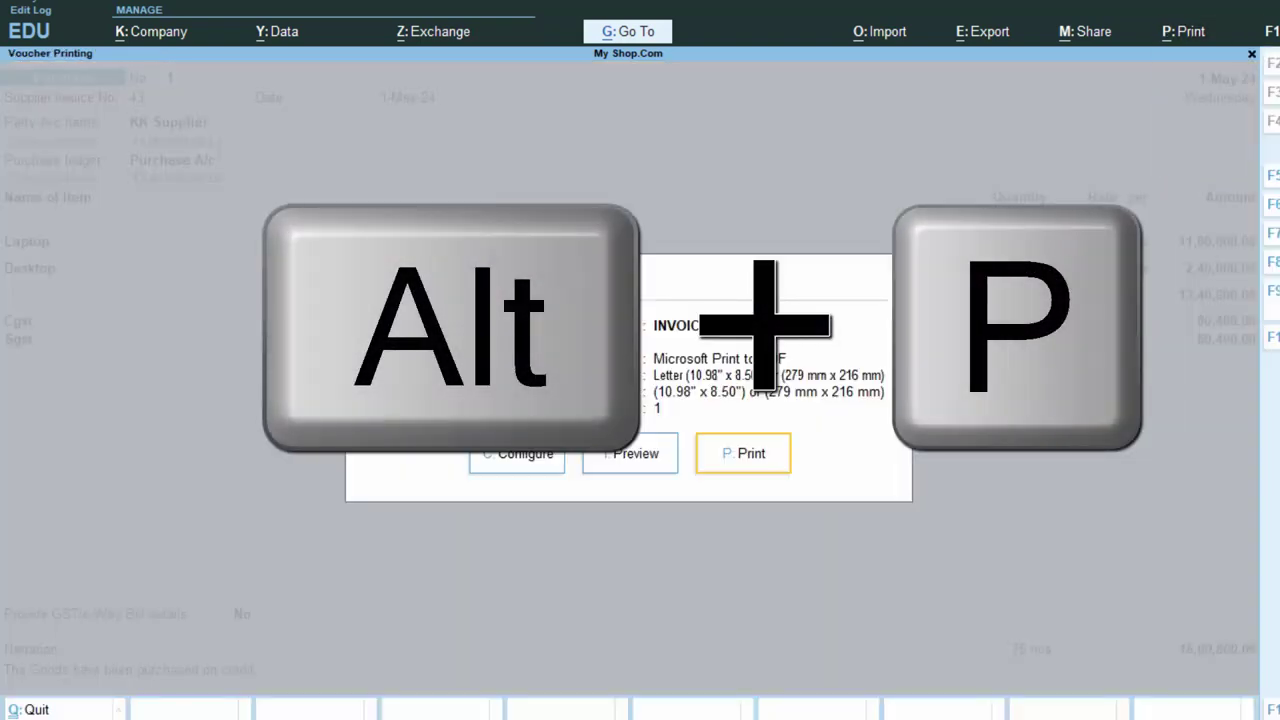
{"action": "key", "text": "i"}
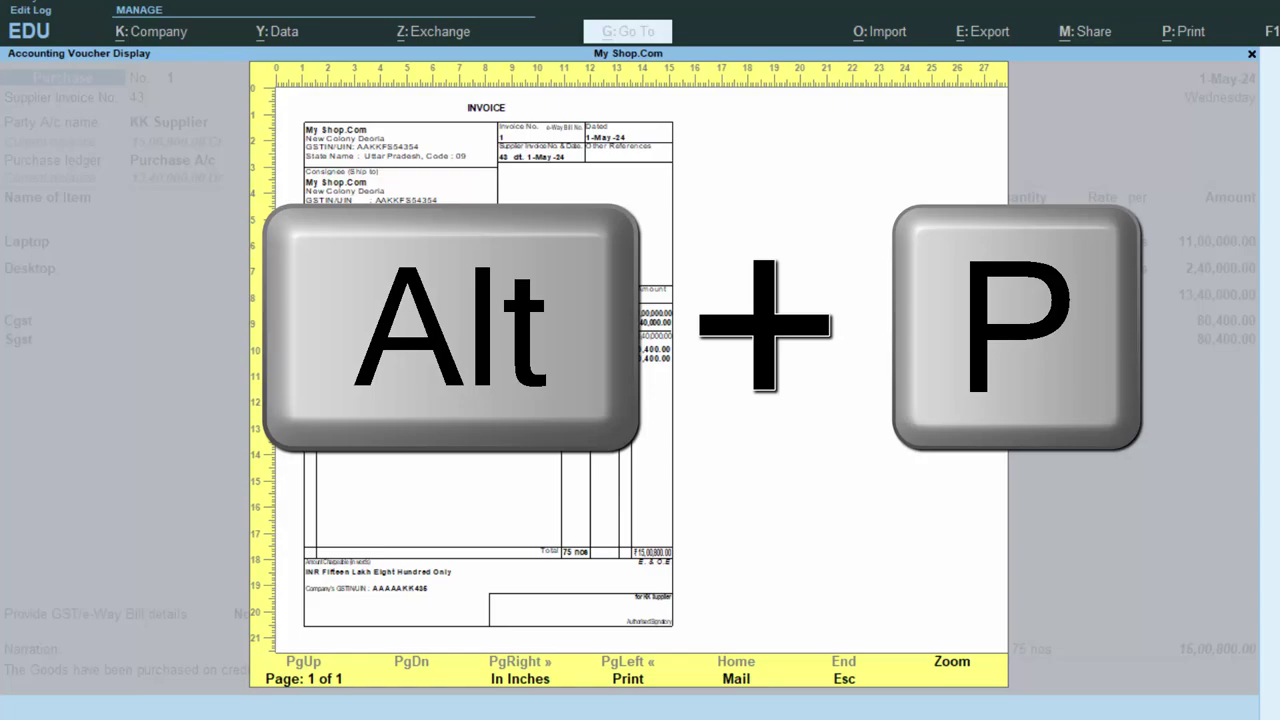
{"action": "left_click", "coordinate": [953, 672]}
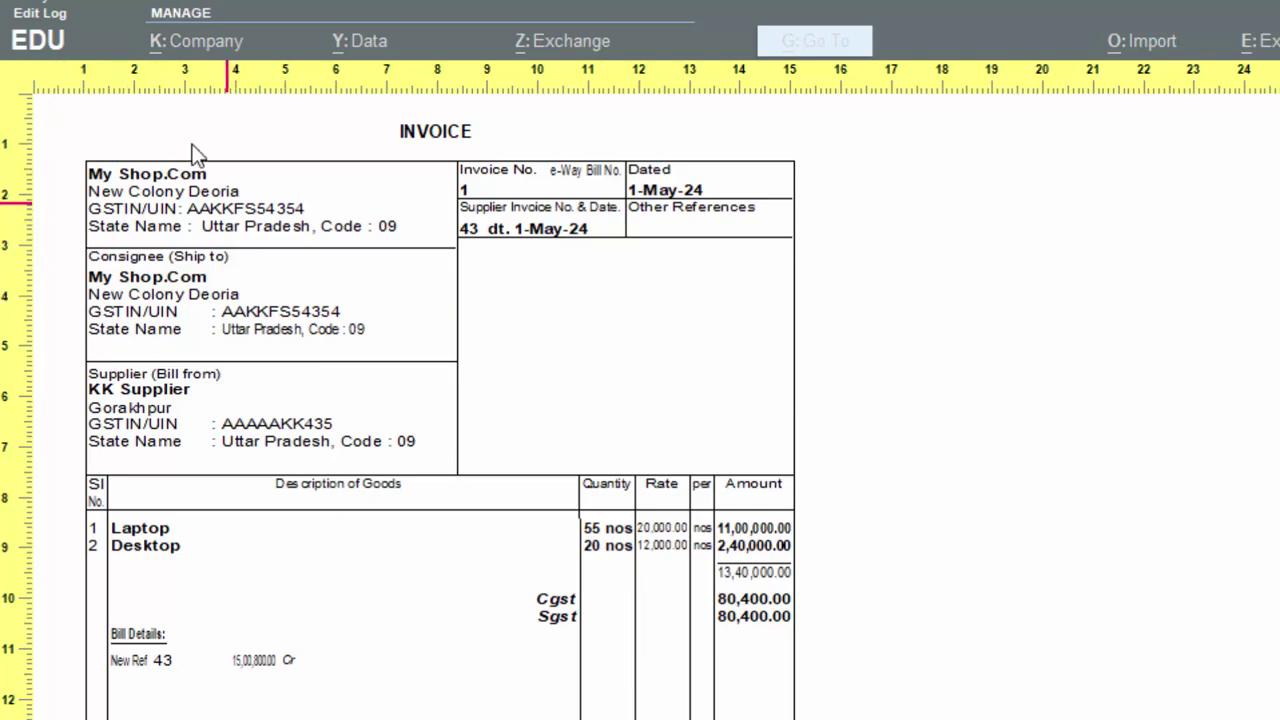
{"action": "scroll", "coordinate": [352, 500], "scroll_direction": "down", "scroll_amount": 1}
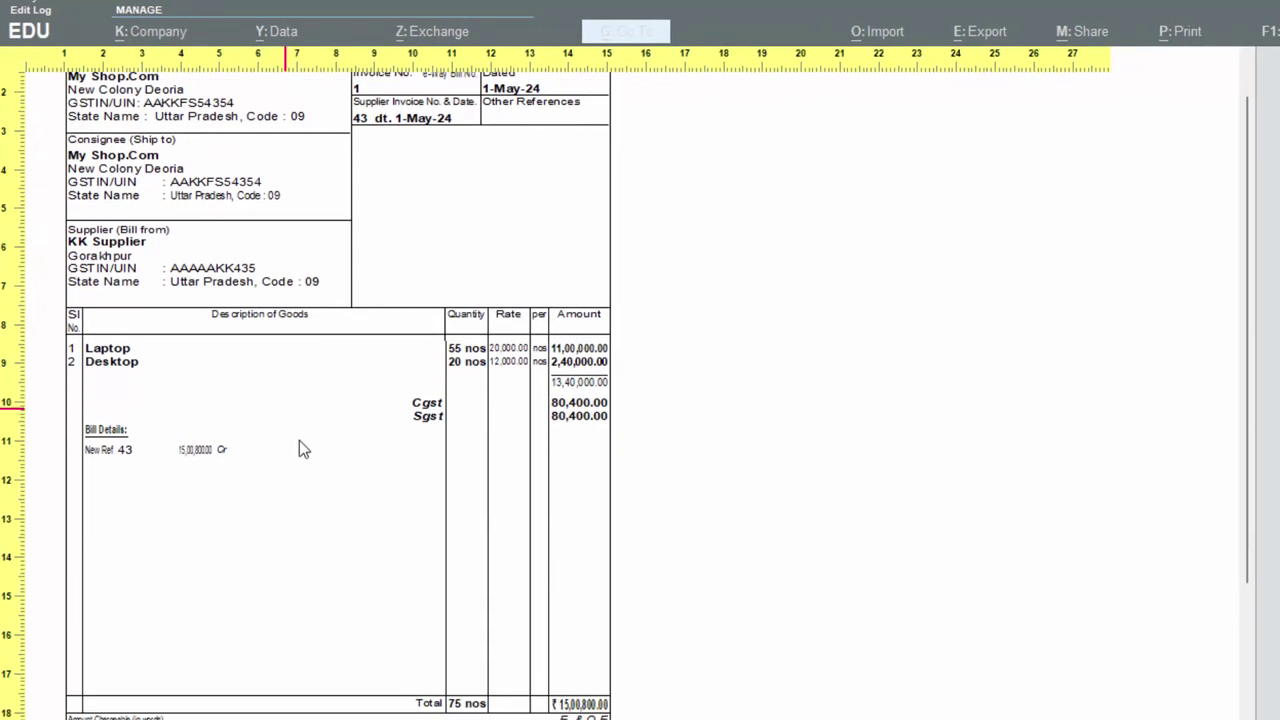
{"action": "left_click", "coordinate": [437, 585]}
- Turn on Show GST Rate (in %) in the invoice configuration and preview again
{"action": "key", "text": "Escape"}
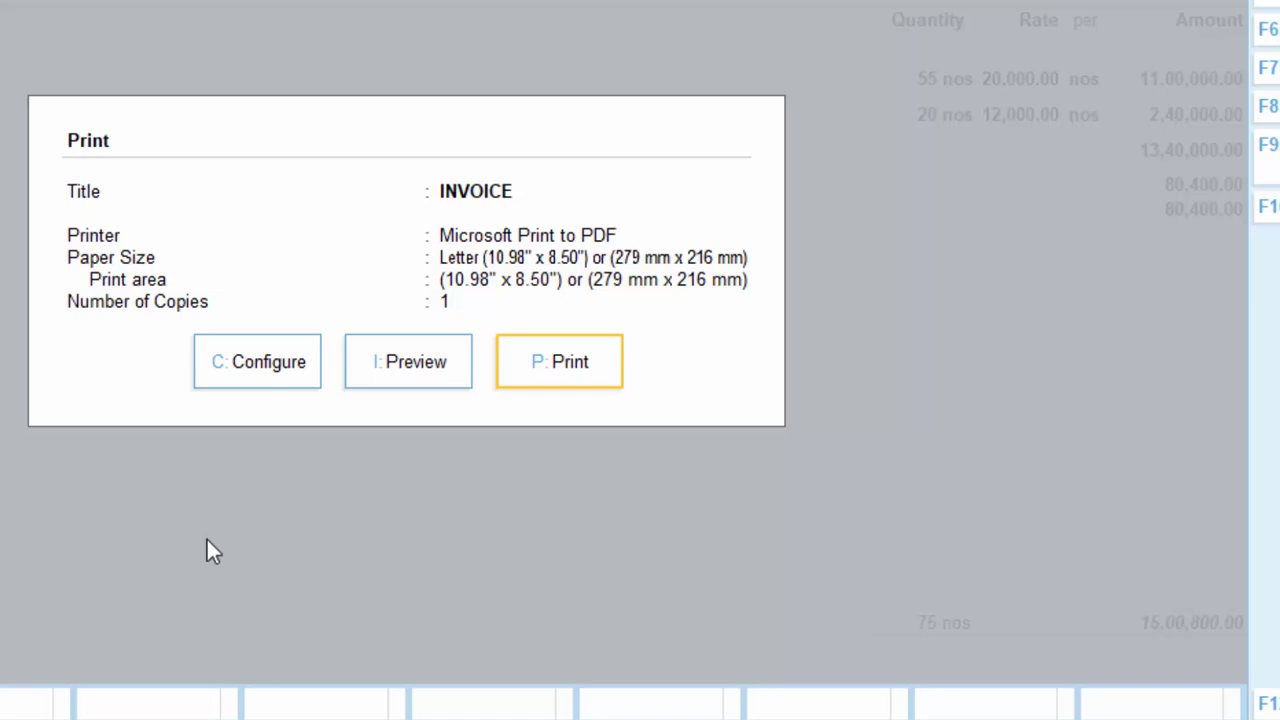
{"action": "left_click", "coordinate": [268, 367]}
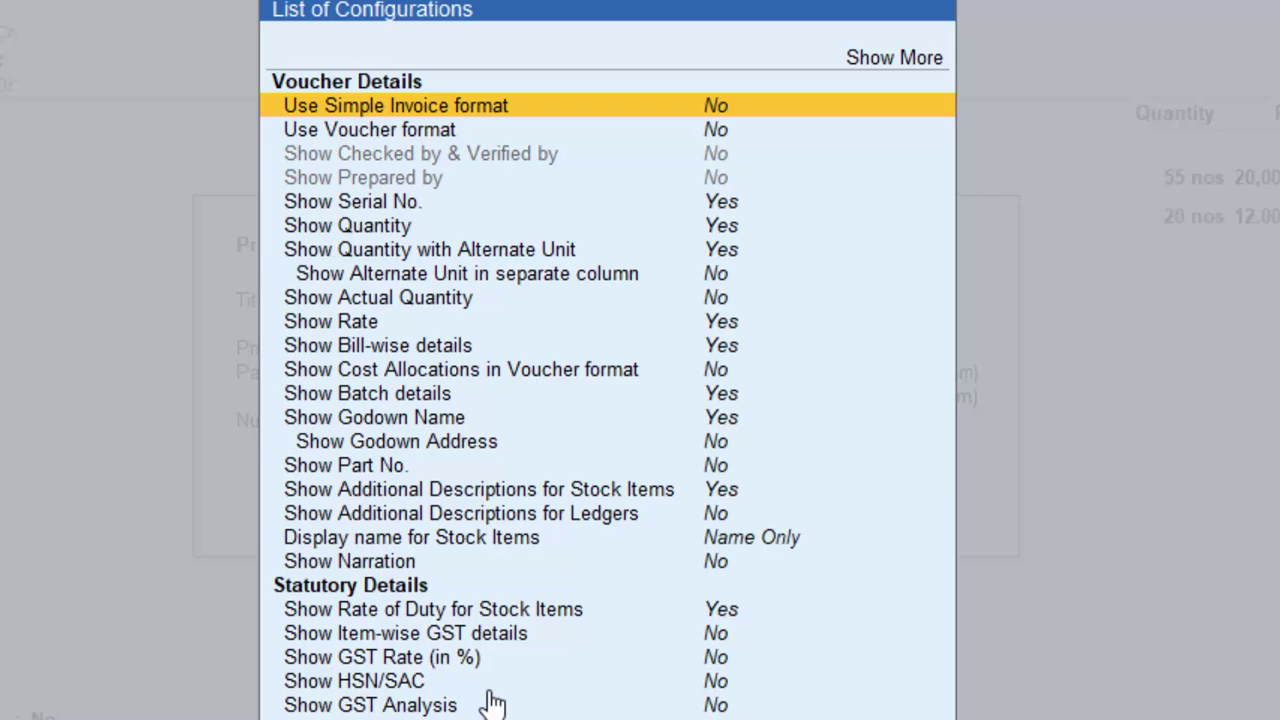
{"action": "left_click", "coordinate": [457, 657]}
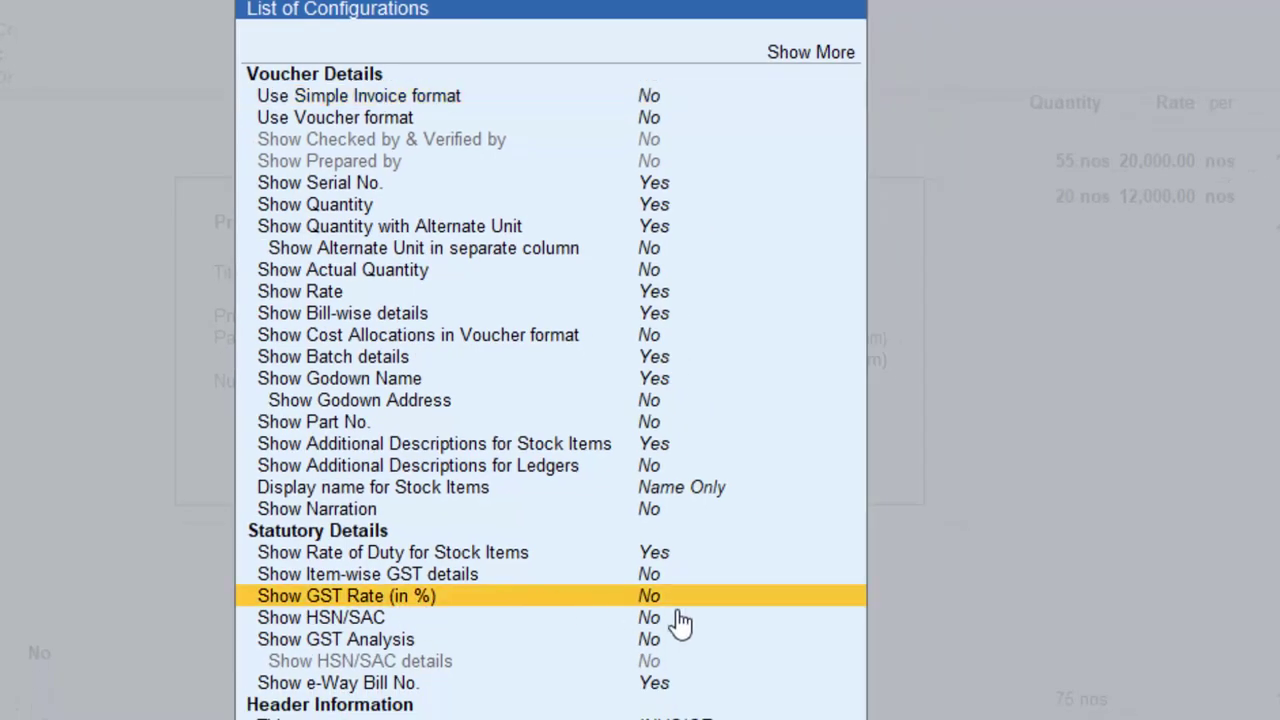
{"action": "left_click", "coordinate": [648, 600]}
{"action": "key", "text": "Escape"}
{"action": "key", "text": "i"}
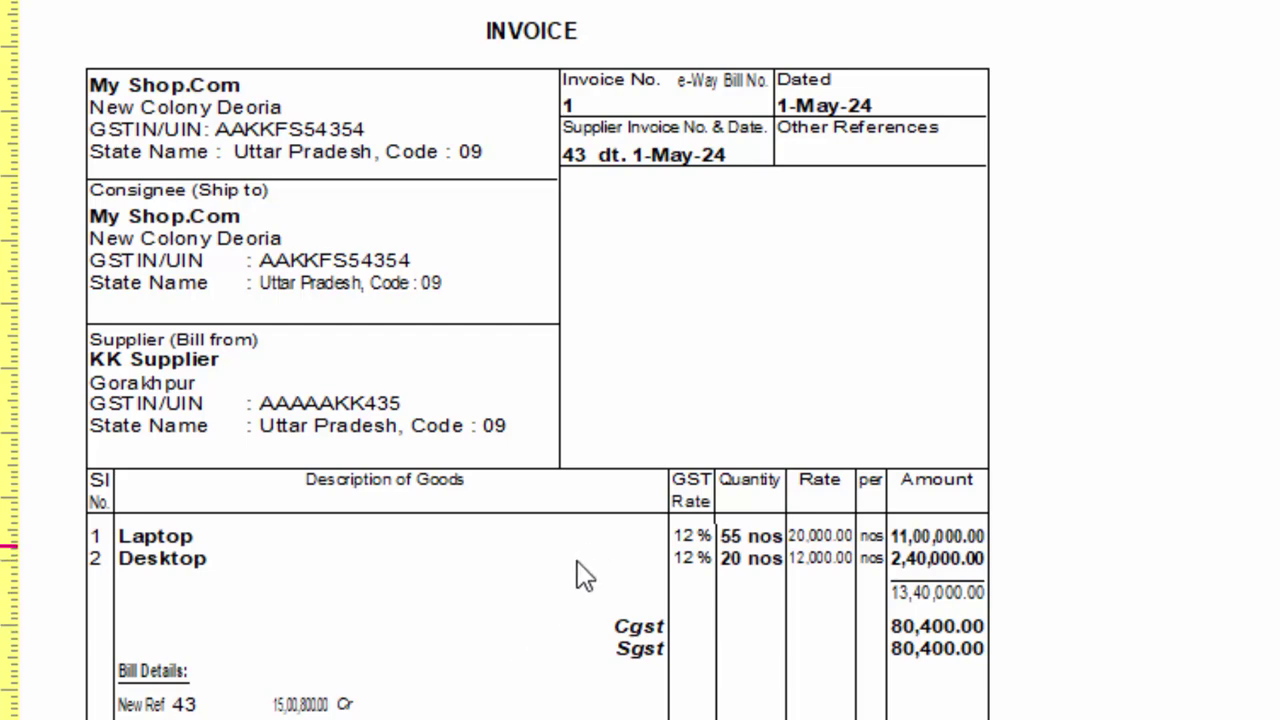
- Enable Show Item-wise GST details and preview the per-item CGST and SGST 6% columns
{"action": "key", "text": "alt+z"}
{"action": "key", "text": "Escape"}
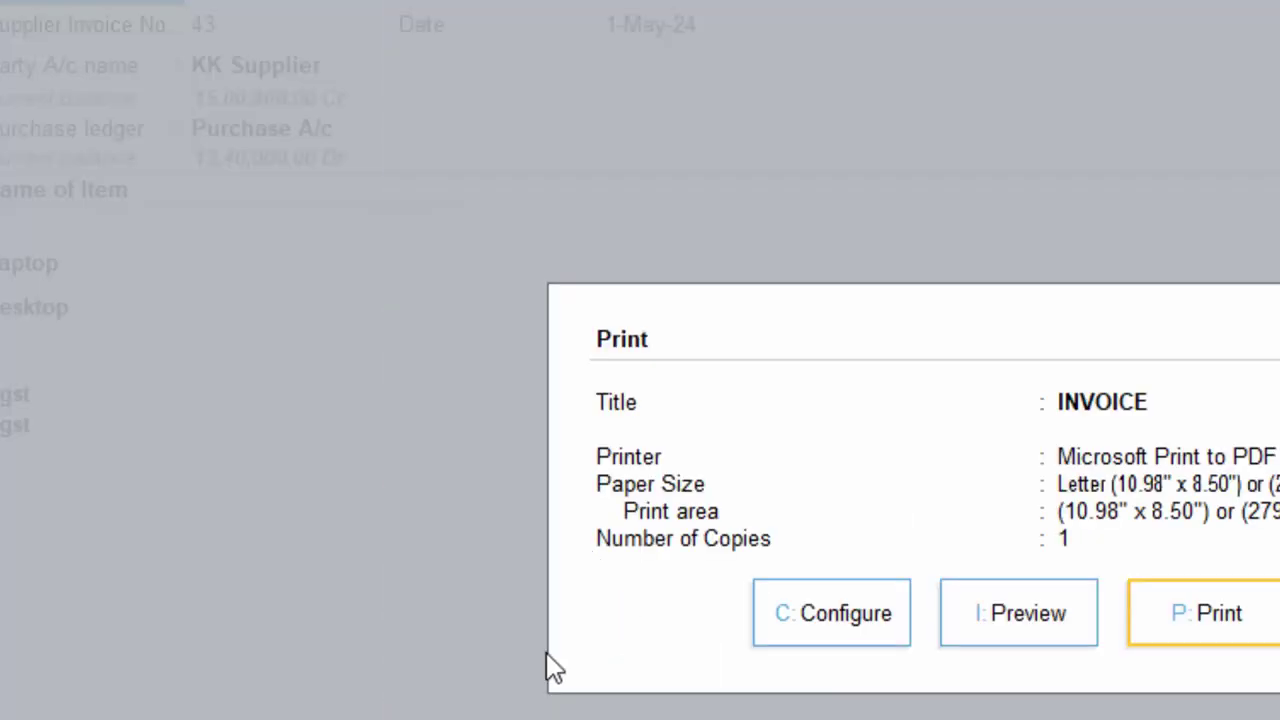
{"action": "left_click", "coordinate": [916, 614]}
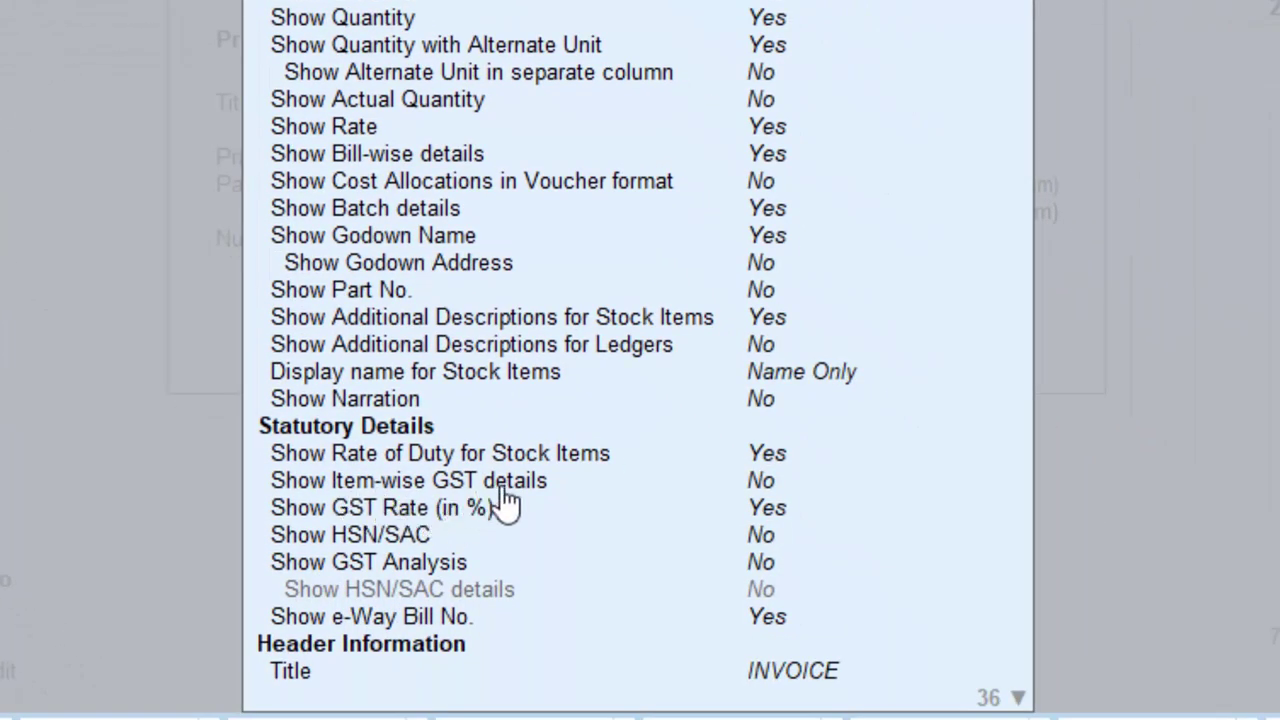
{"action": "left_click", "coordinate": [758, 482]}
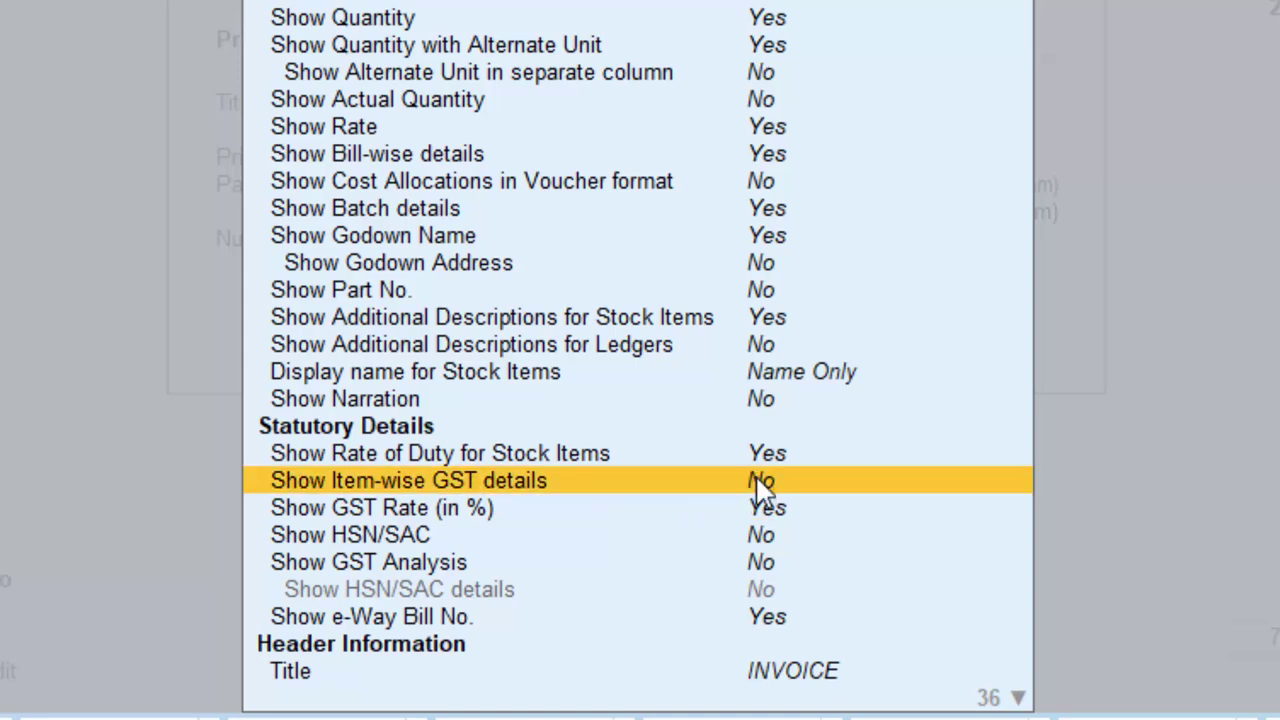
{"action": "left_click", "coordinate": [758, 484]}
{"action": "key", "text": "ctrl+a"}
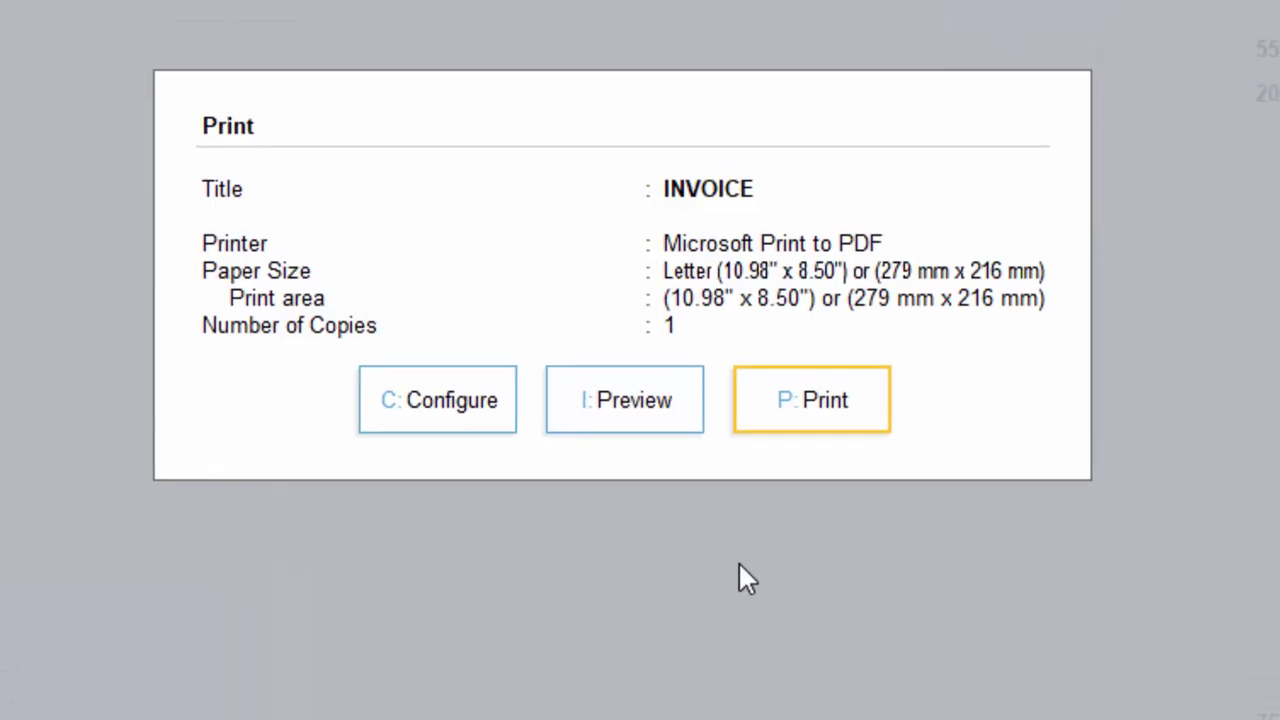
{"action": "left_click", "coordinate": [680, 471]}
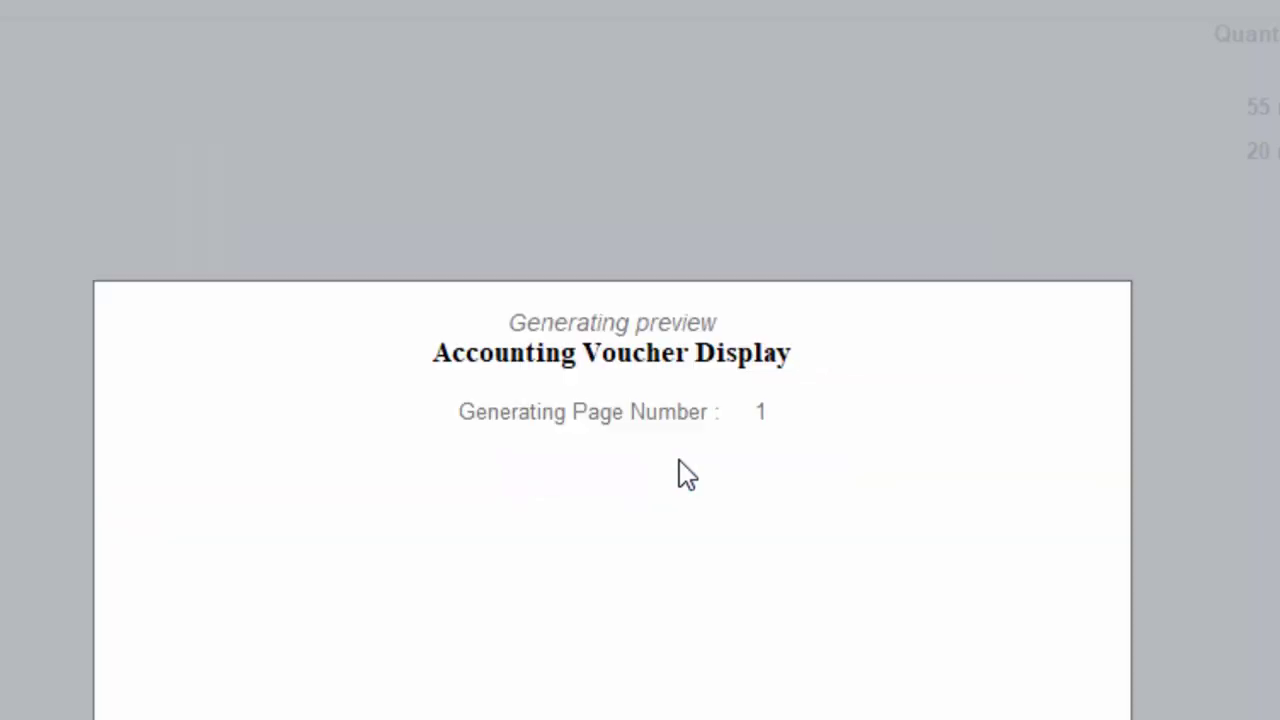
{"action": "key", "text": "alt+z"}
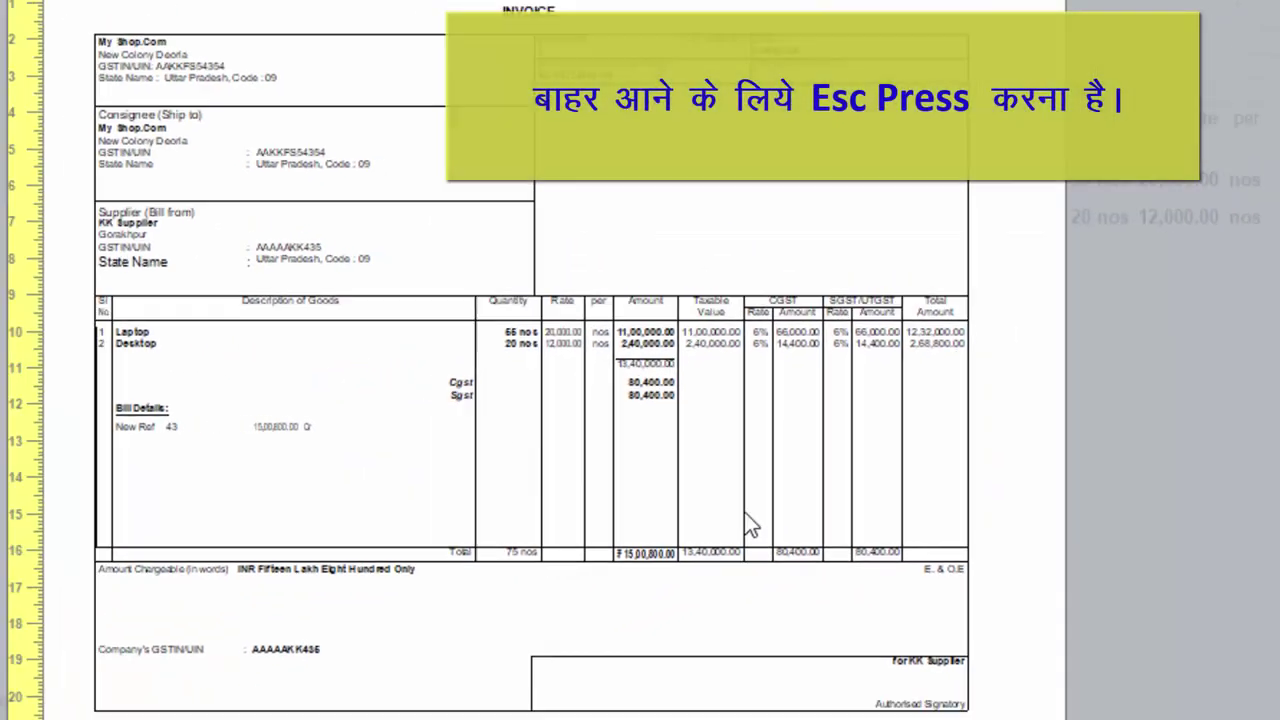
{"action": "key", "text": "Escape"}
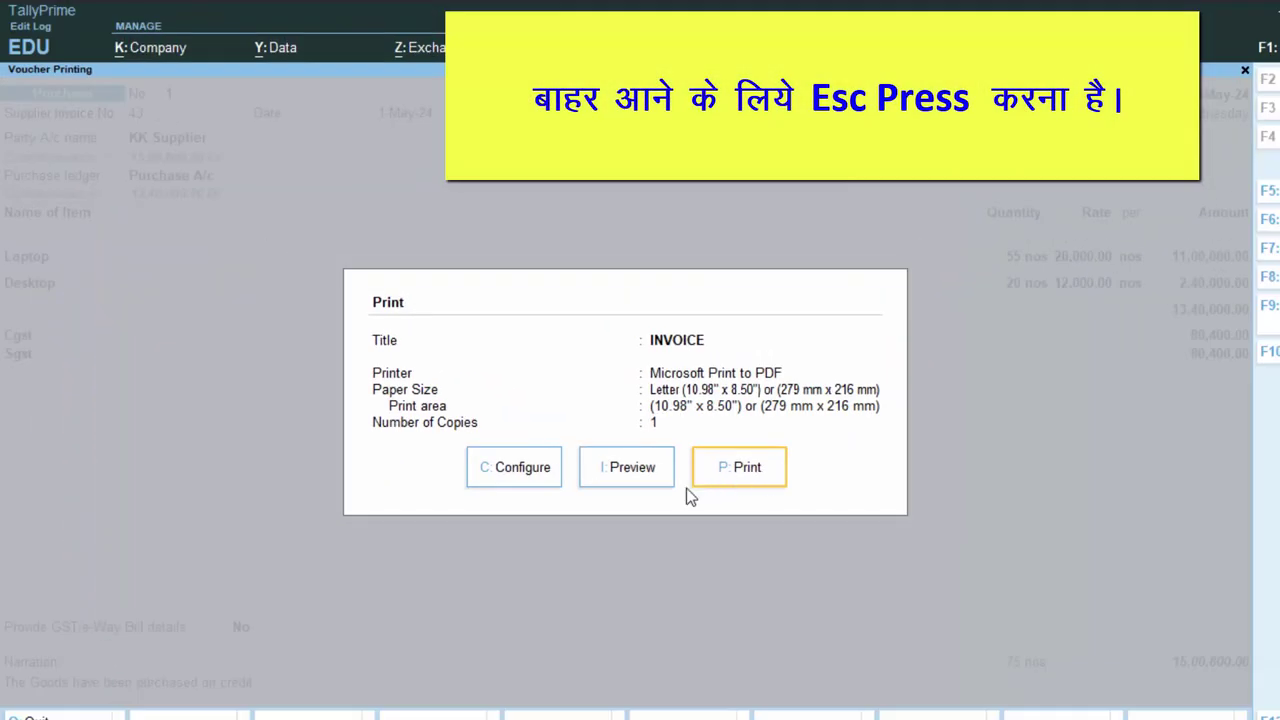
- Leave the print settings, quit the voucher and exit the Day Book to Gateway of Tally
{"action": "key", "text": "Escape"}
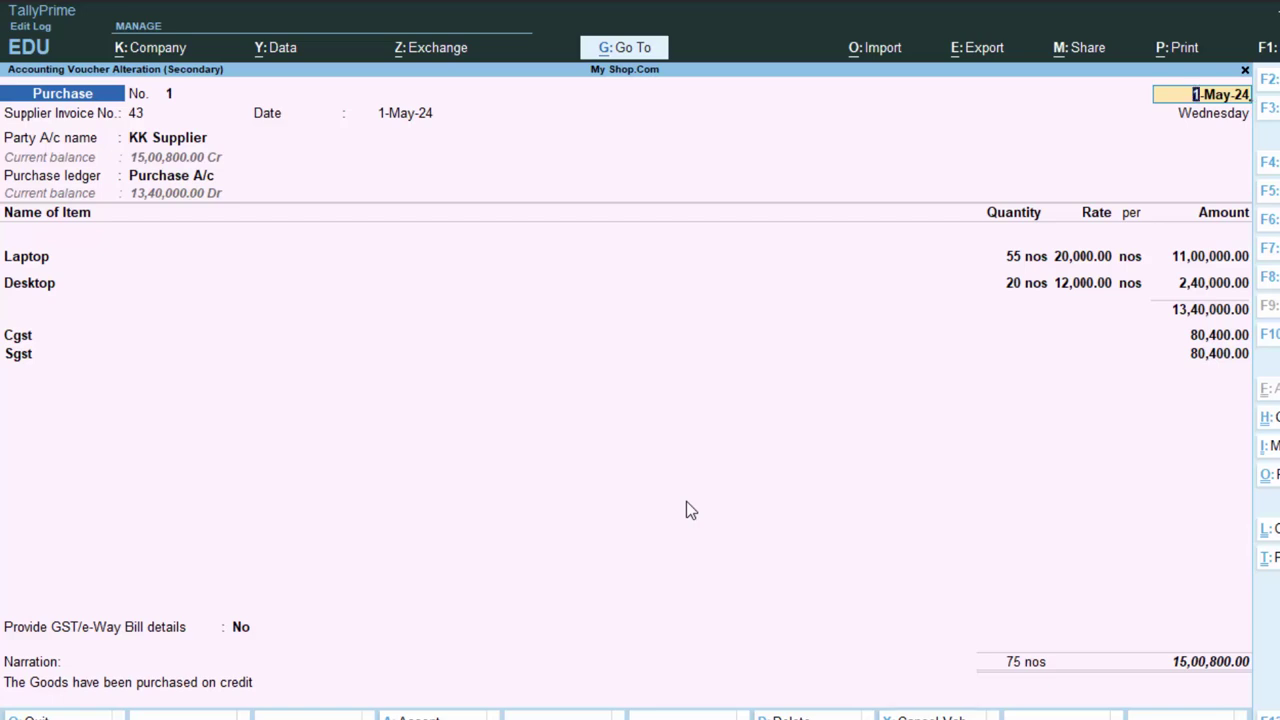
{"action": "key", "text": "Escape"}
{"action": "key", "text": "Escape"}
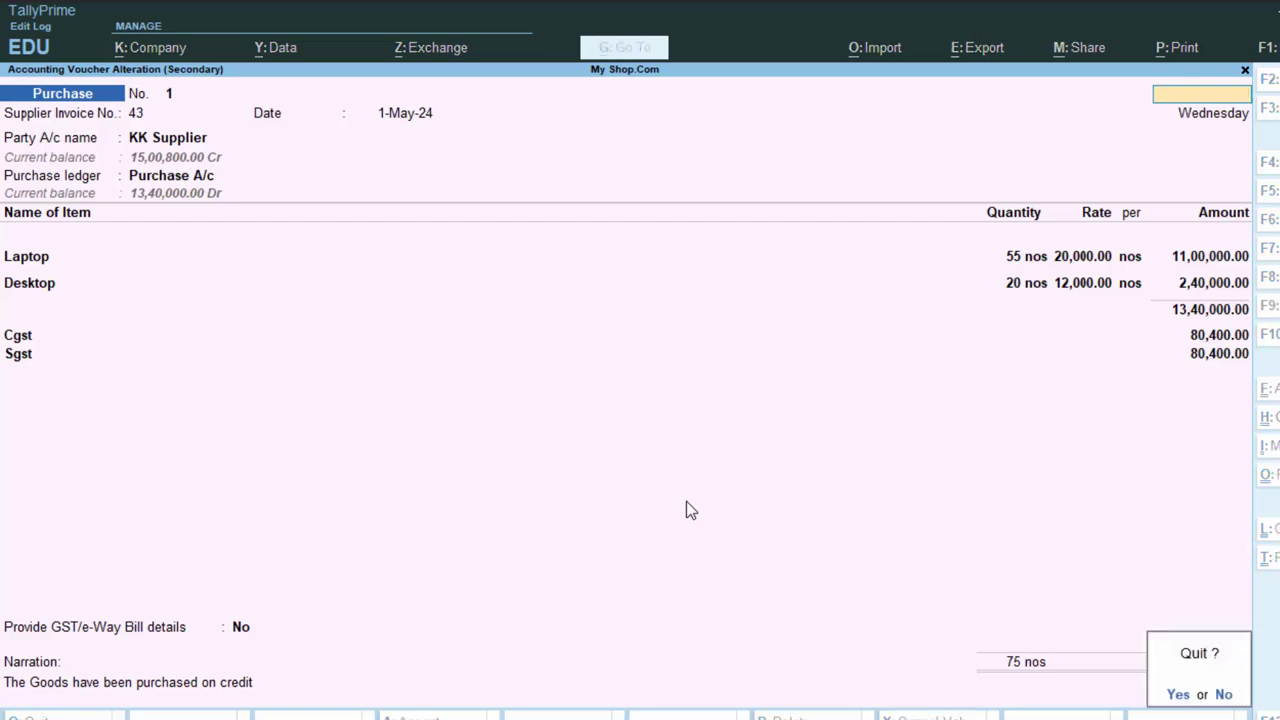
{"action": "key", "text": "y"}
{"action": "key", "text": "Escape"}
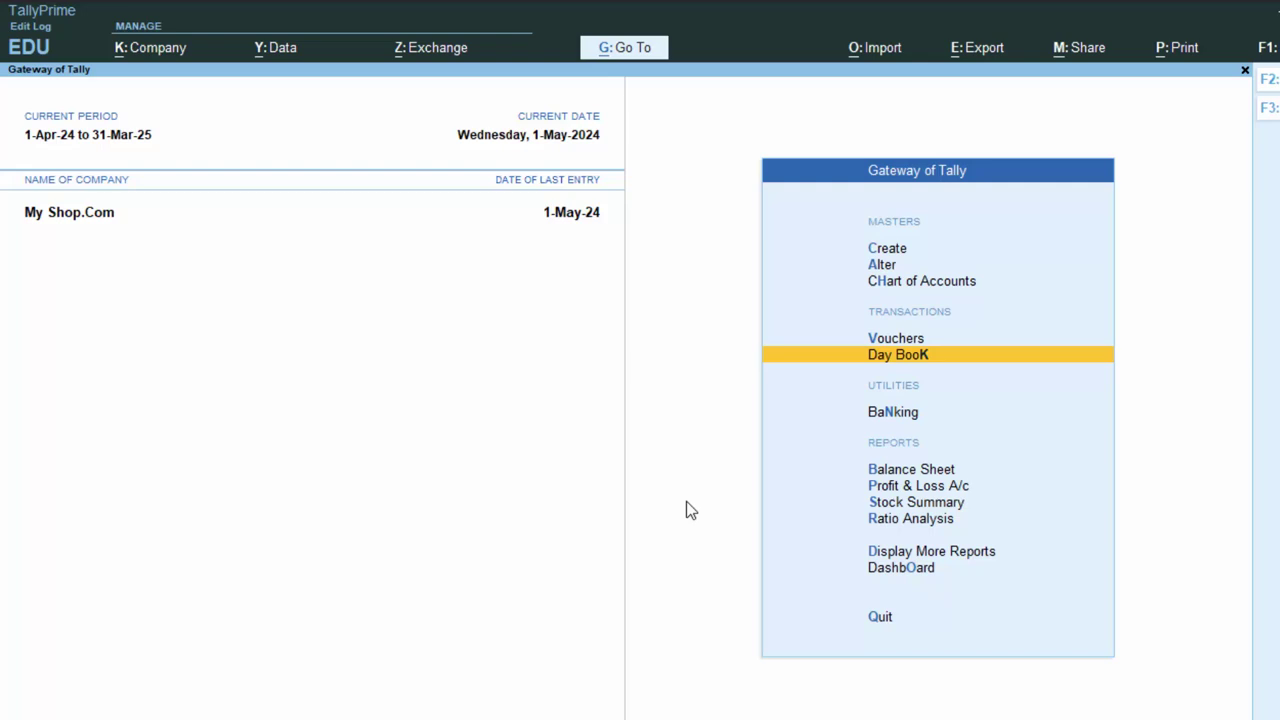
- Set the current date to 1-Jul-2024 and start a new Payment voucher
{"action": "key", "text": "F2"}
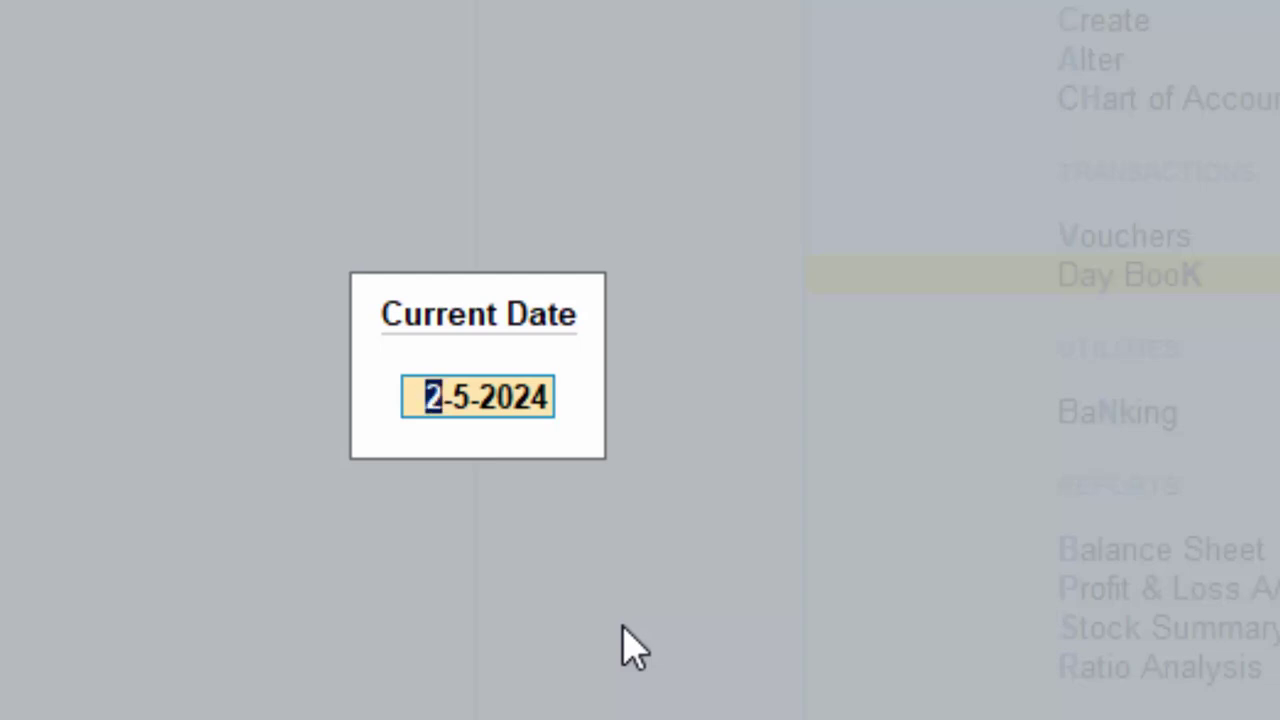
{"action": "type", "text": "1-7-2"}
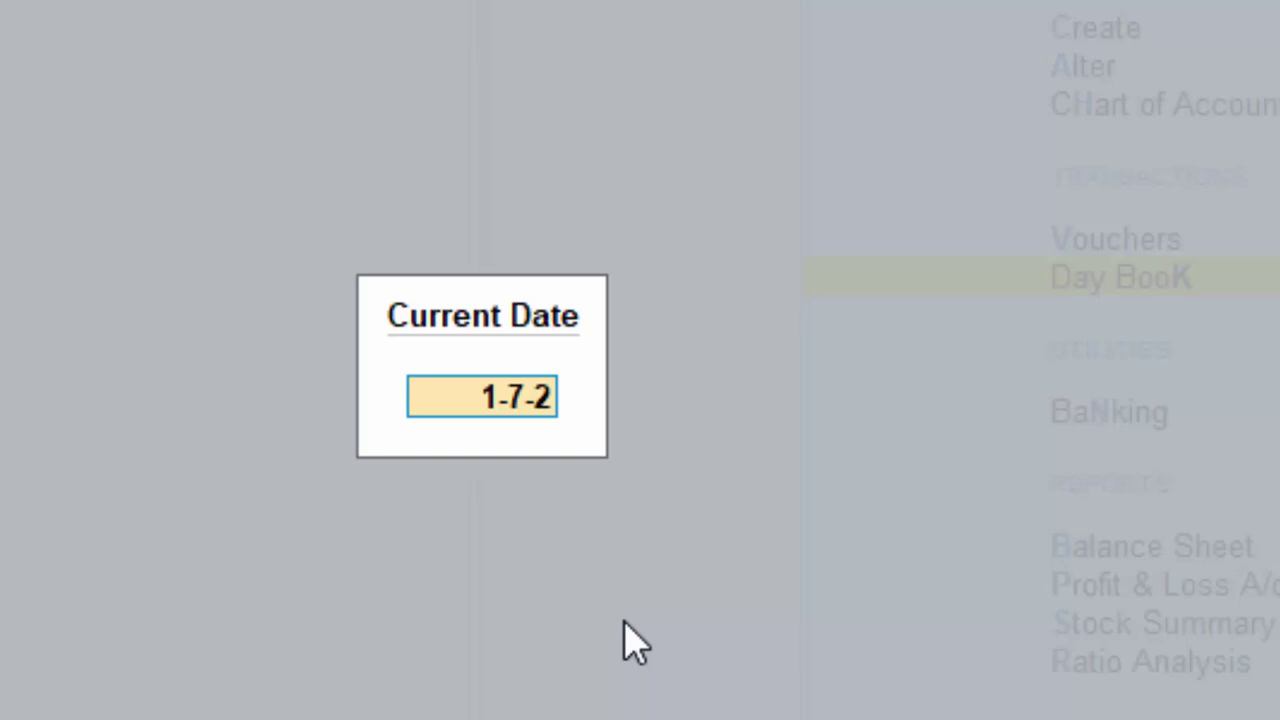
{"action": "key", "text": "Return"}
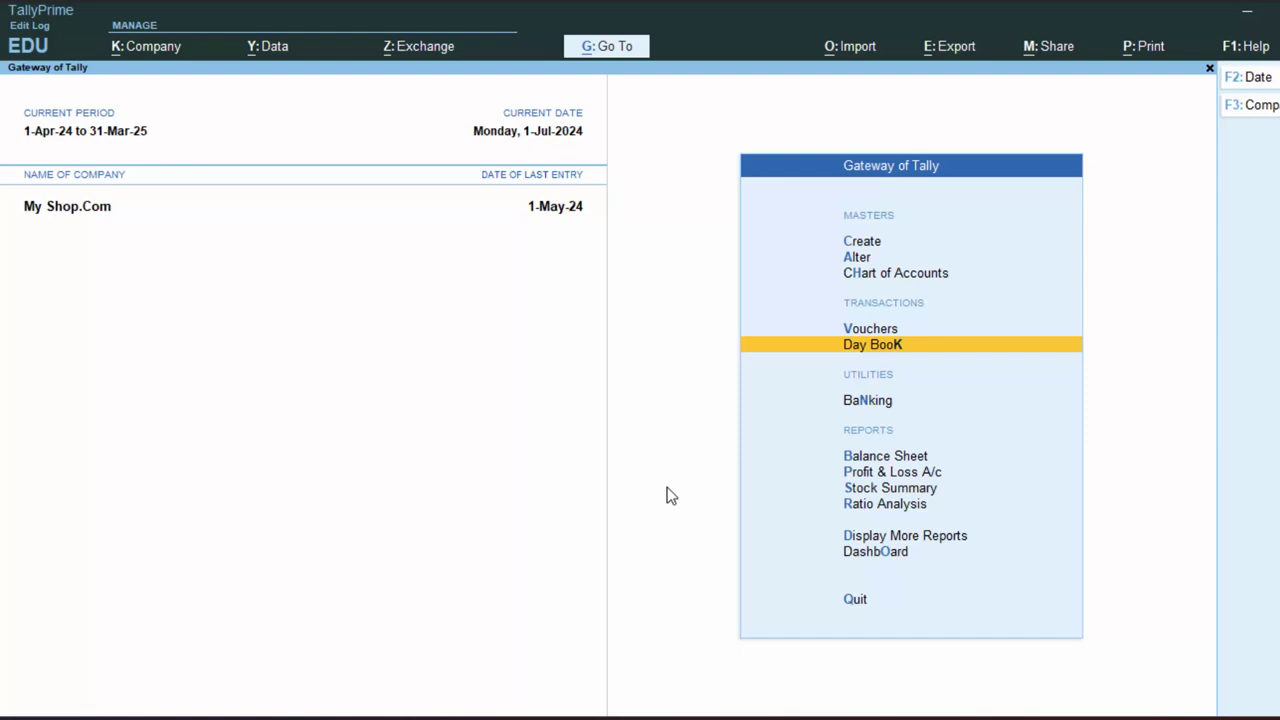
{"action": "key", "text": "F9"}
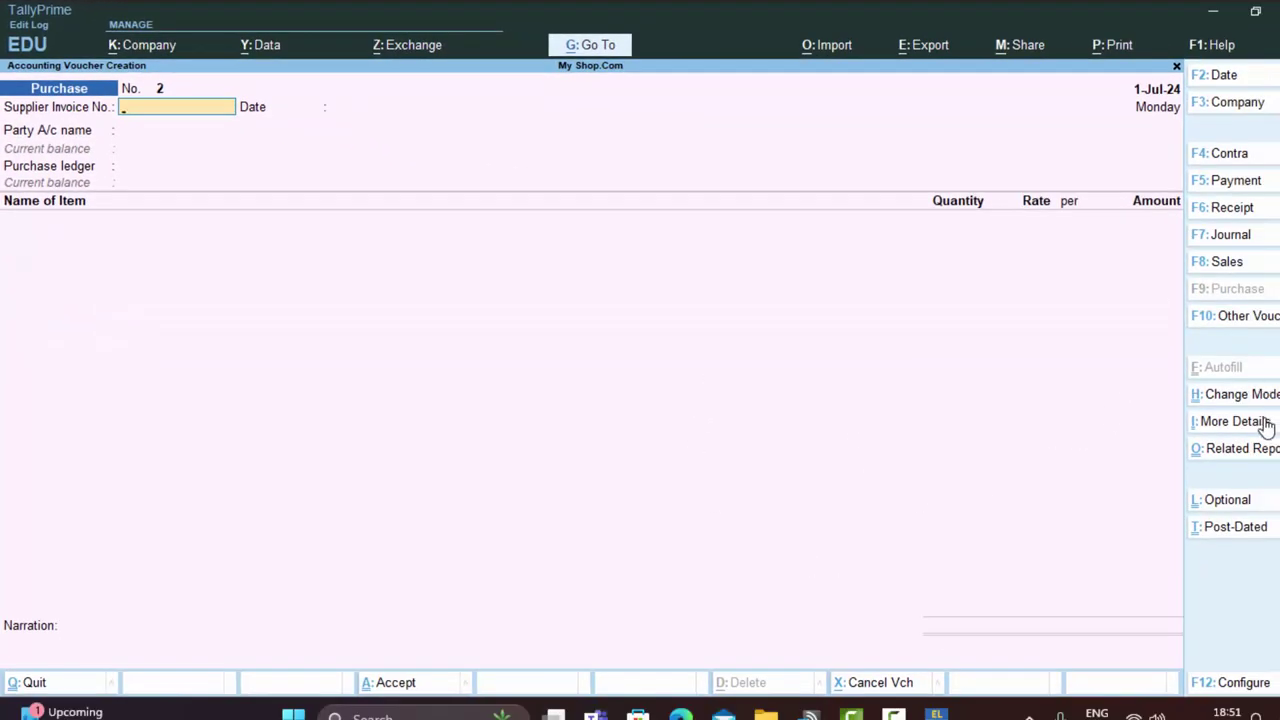
{"action": "left_click", "coordinate": [1232, 183]}
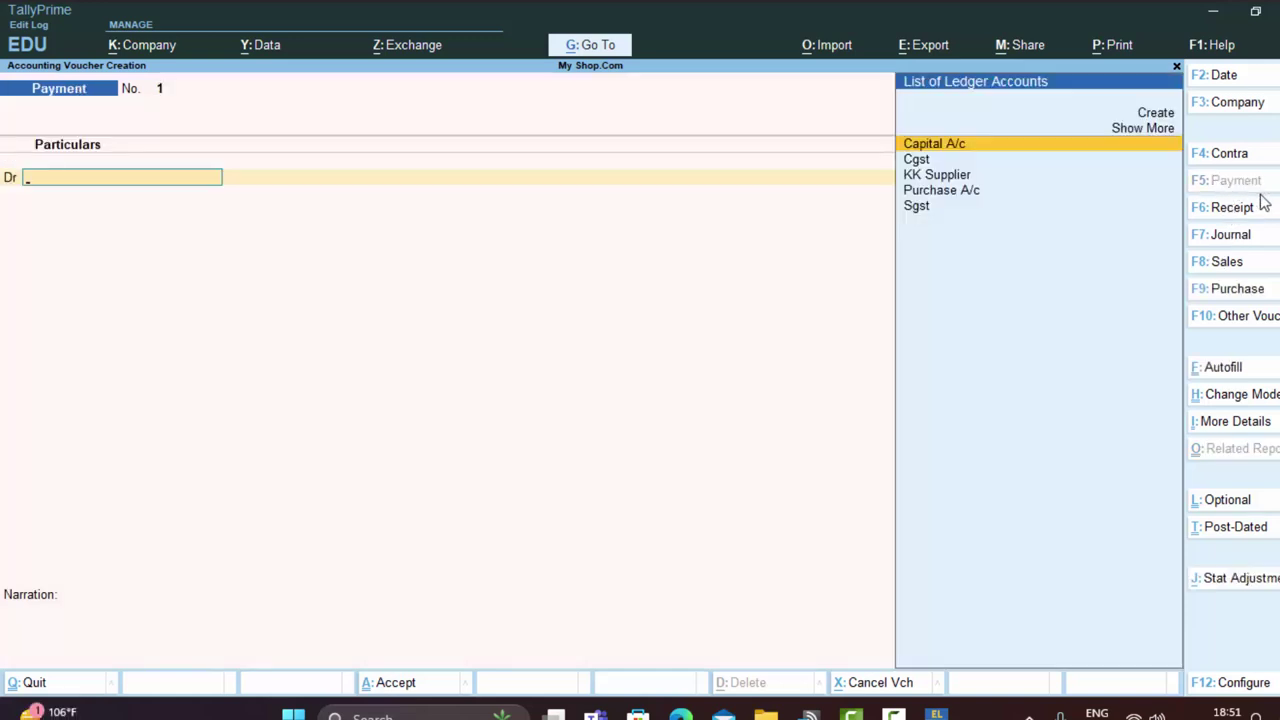
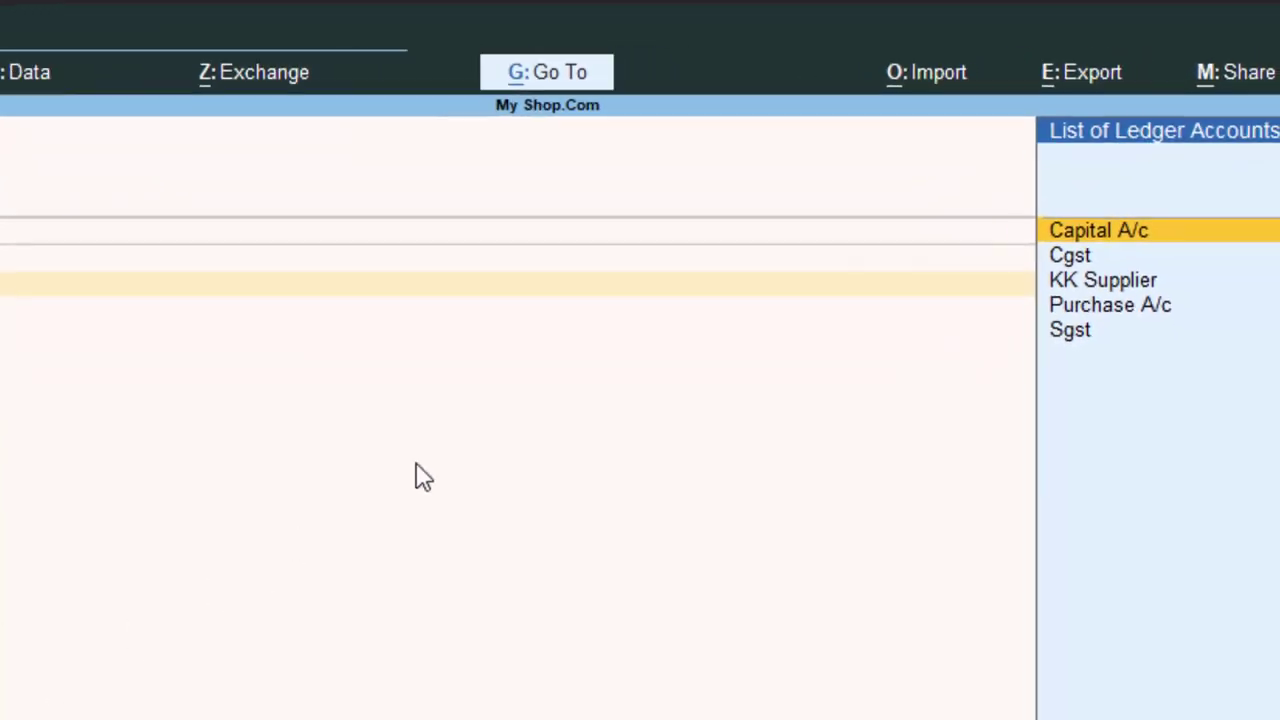
- Select KK Supplier in the Dr field and enter a 15,00,000 debit to reach bill-wise details
{"action": "key", "text": "Down"}
{"action": "key", "text": "Down"}
{"action": "key", "text": "Return"}
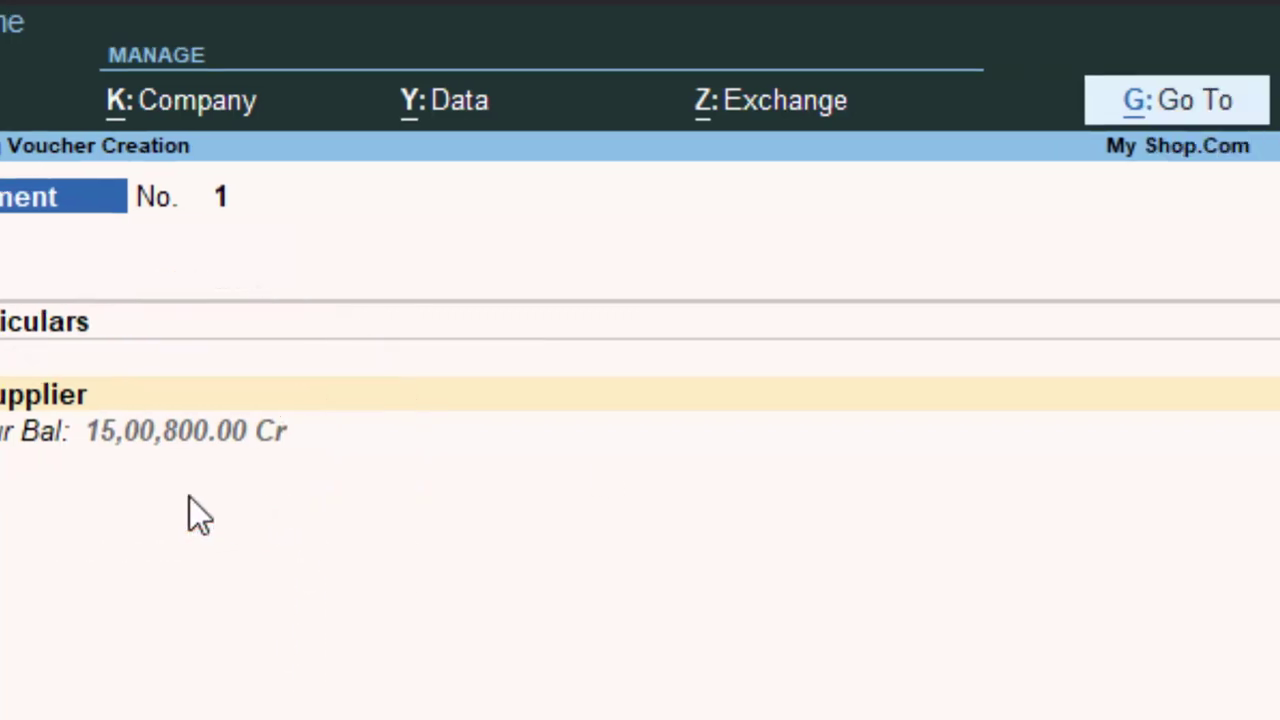
{"action": "type", "text": "00"}
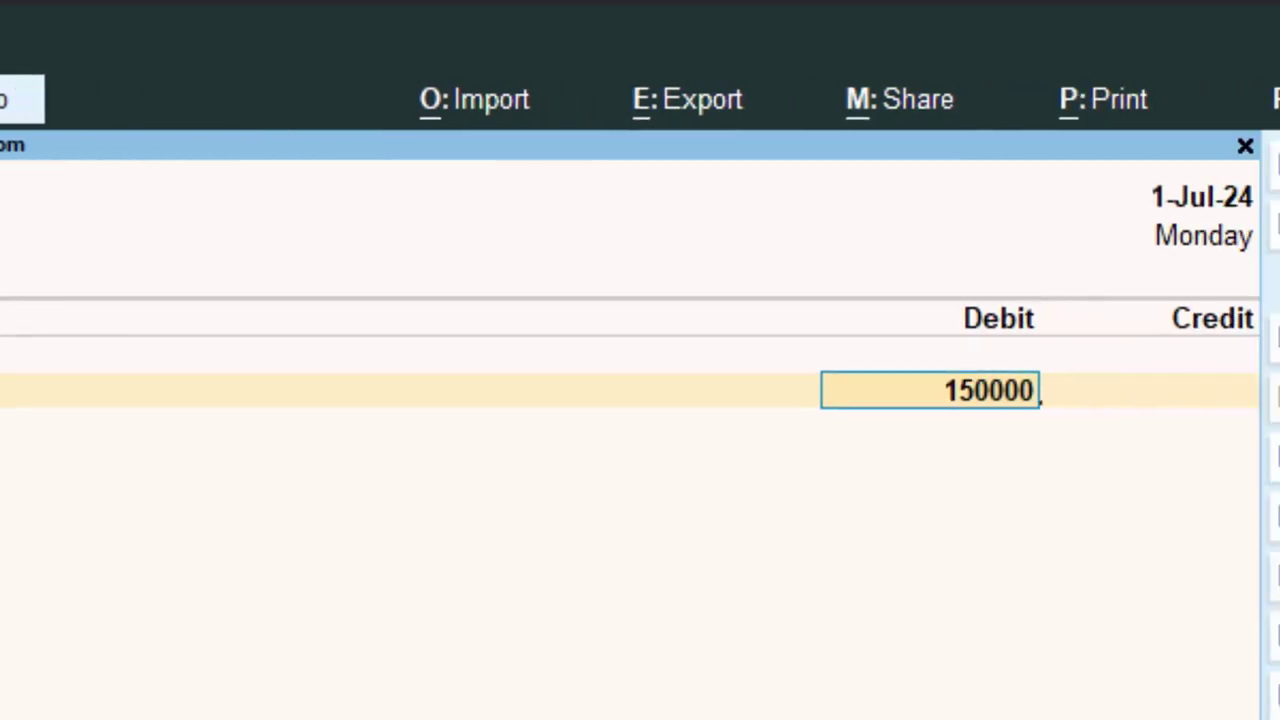
{"action": "type", "text": "0"}
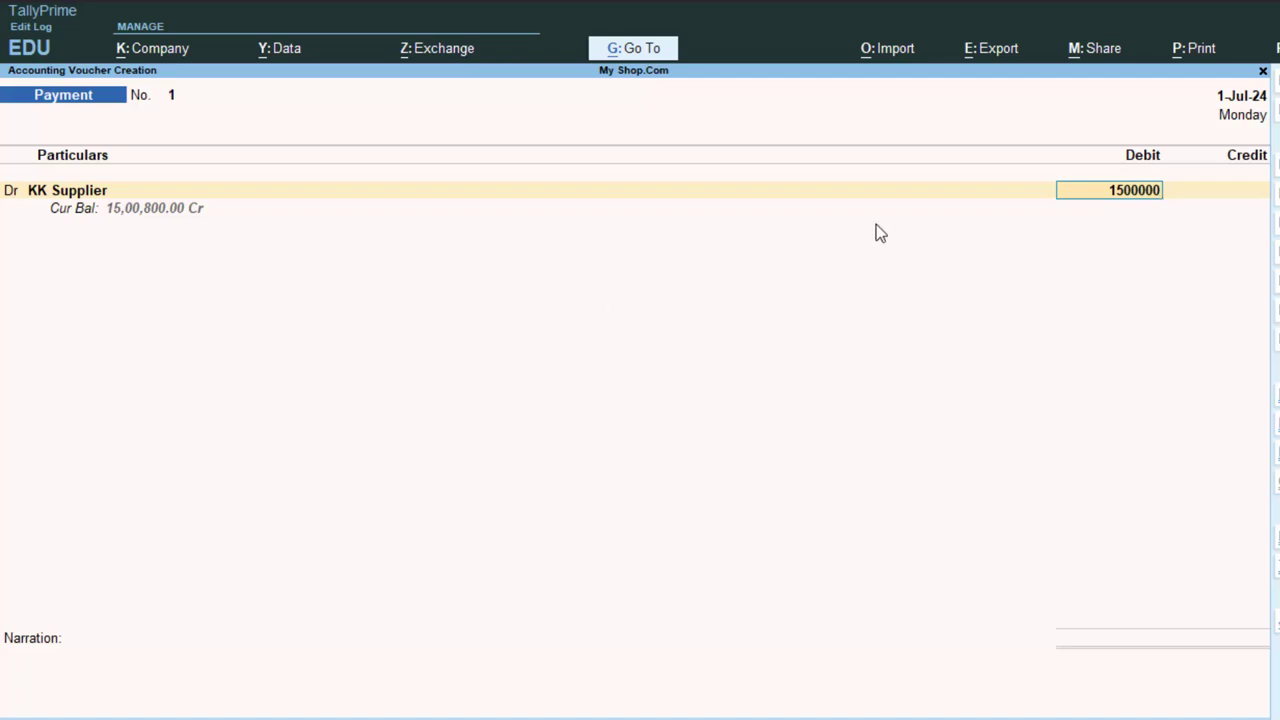
{"action": "key", "text": "Return"}
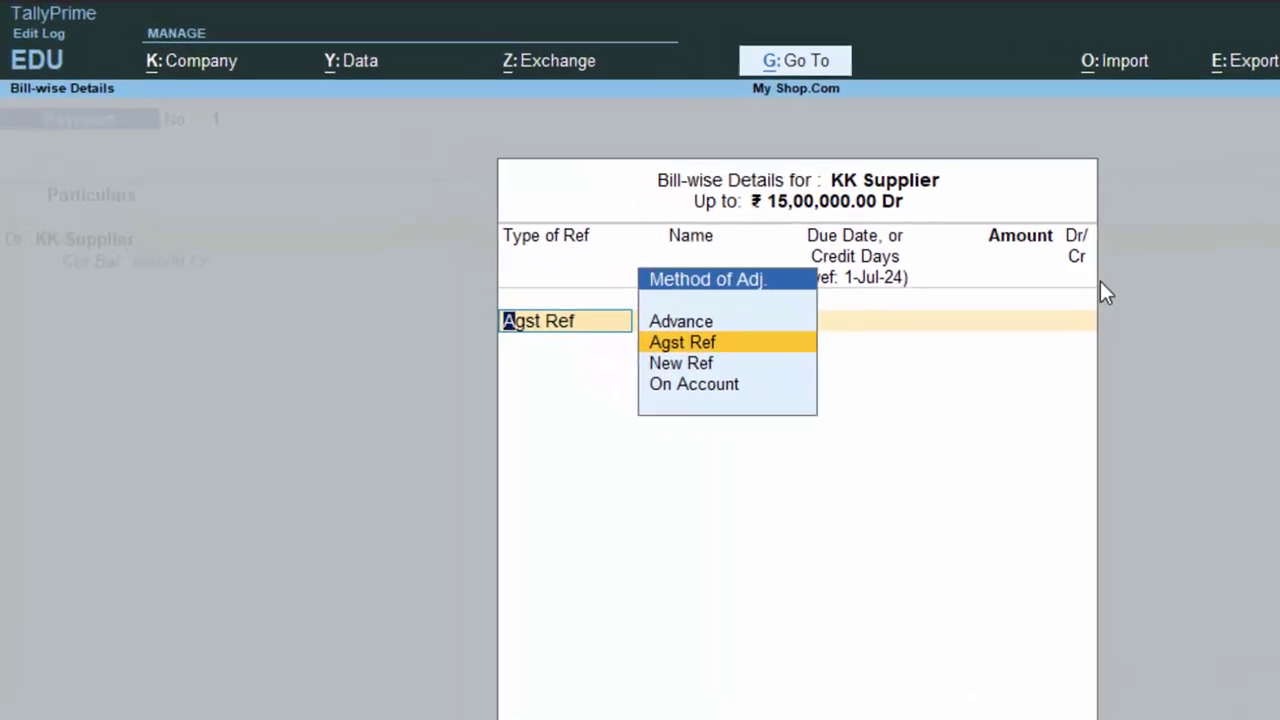
- Settle the 15,00,000 against bill 43, credit Cash, then step back to the bill line
{"action": "key", "text": "Return"}
{"action": "key", "text": "Return"}
{"action": "key", "text": "Return"}
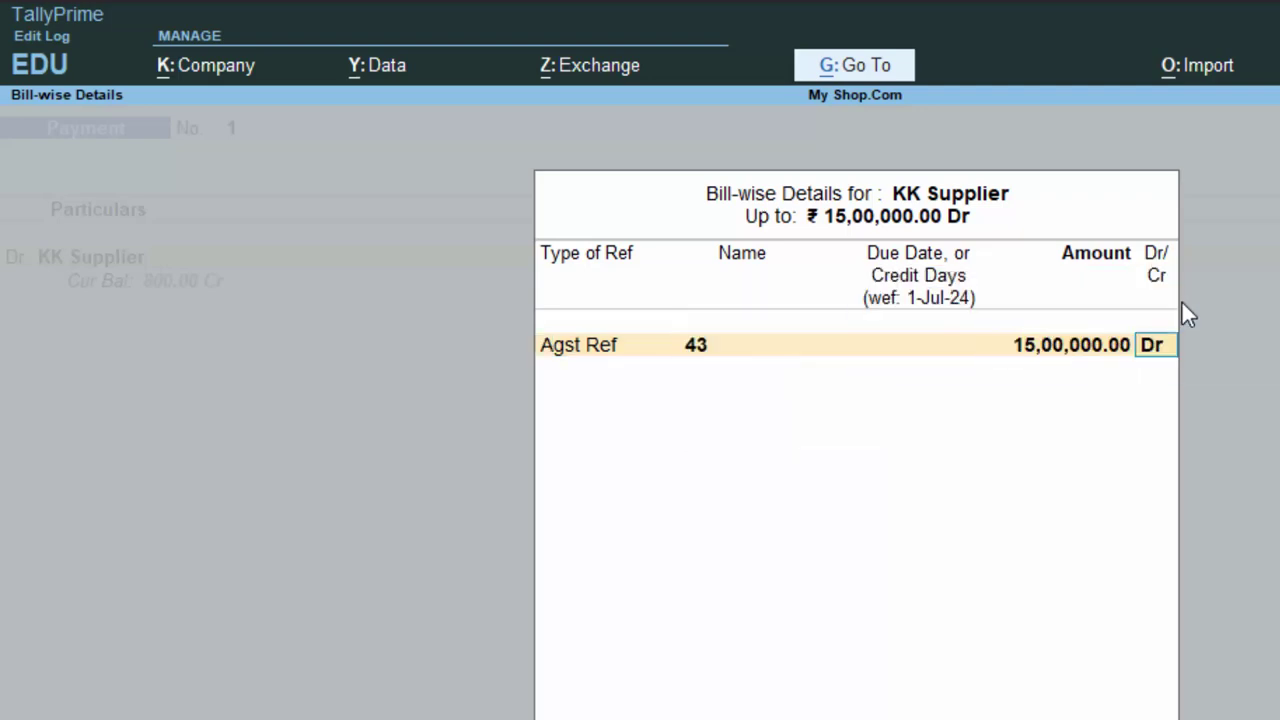
{"action": "key", "text": "Return"}
{"action": "key", "text": "Return"}
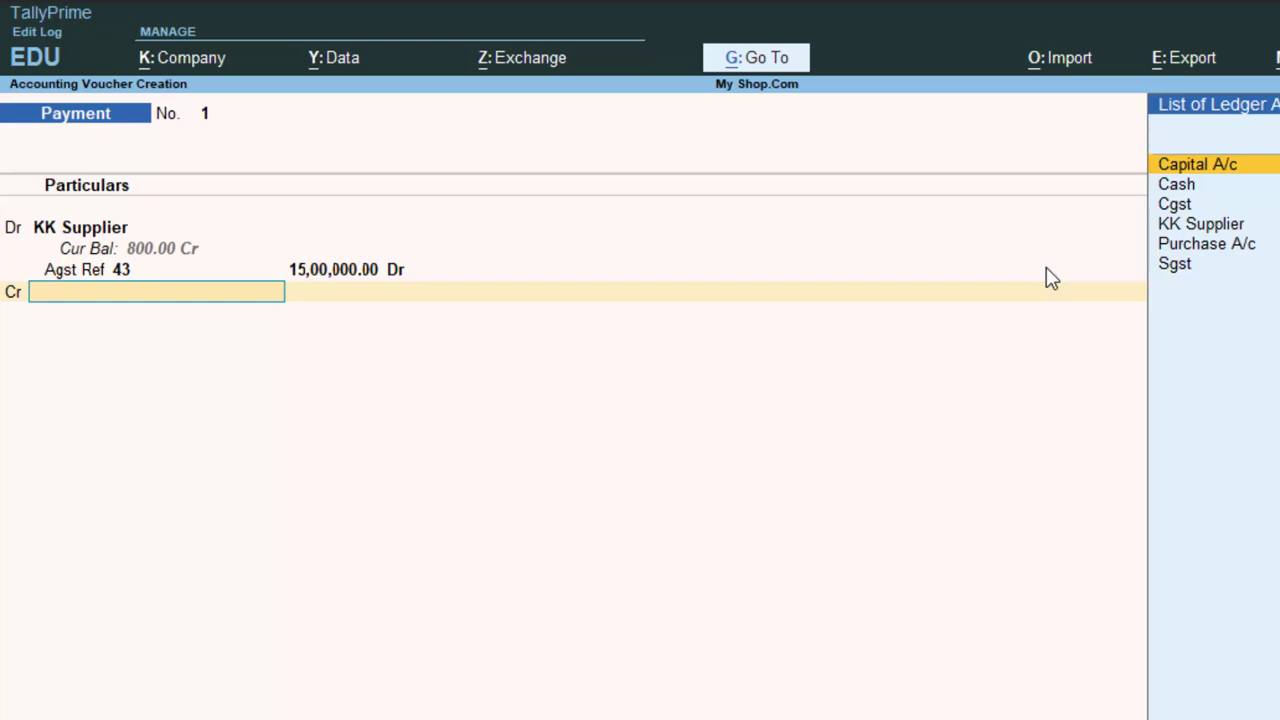
{"action": "key", "text": "Down"}
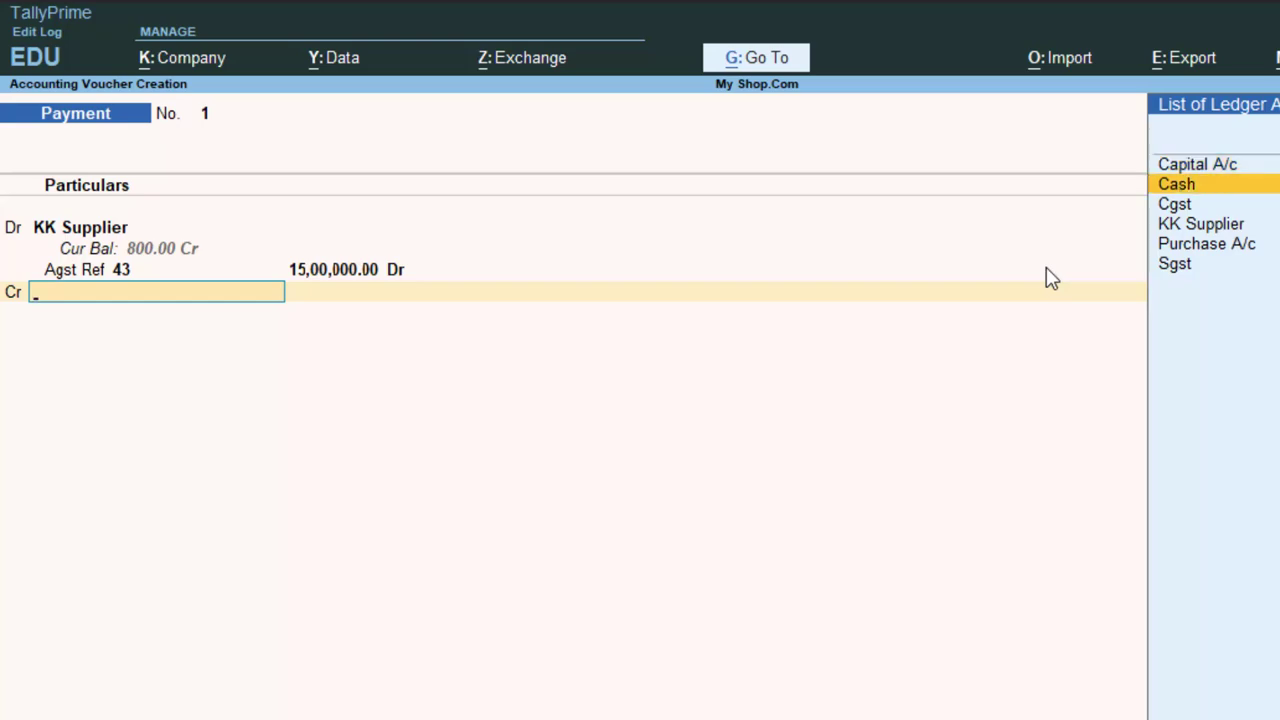
{"action": "key", "text": "Return"}
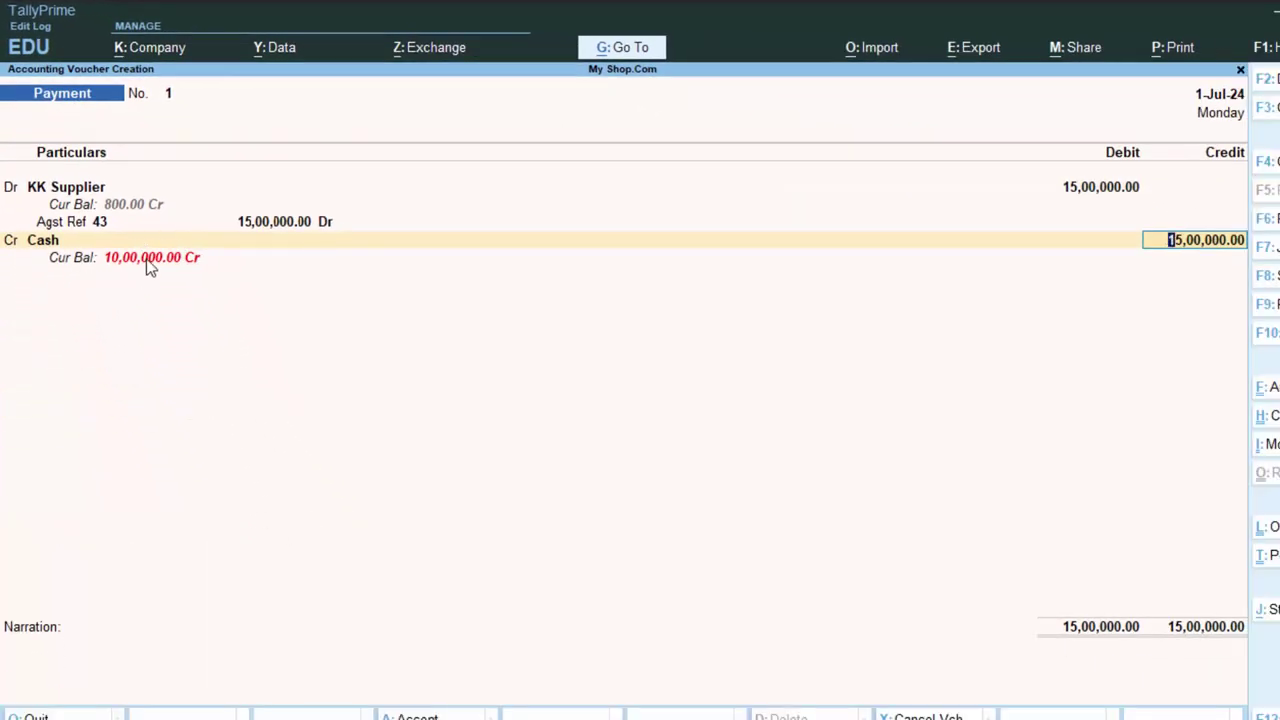
{"action": "key", "text": "BackSpace"}
{"action": "key", "text": "BackSpace"}
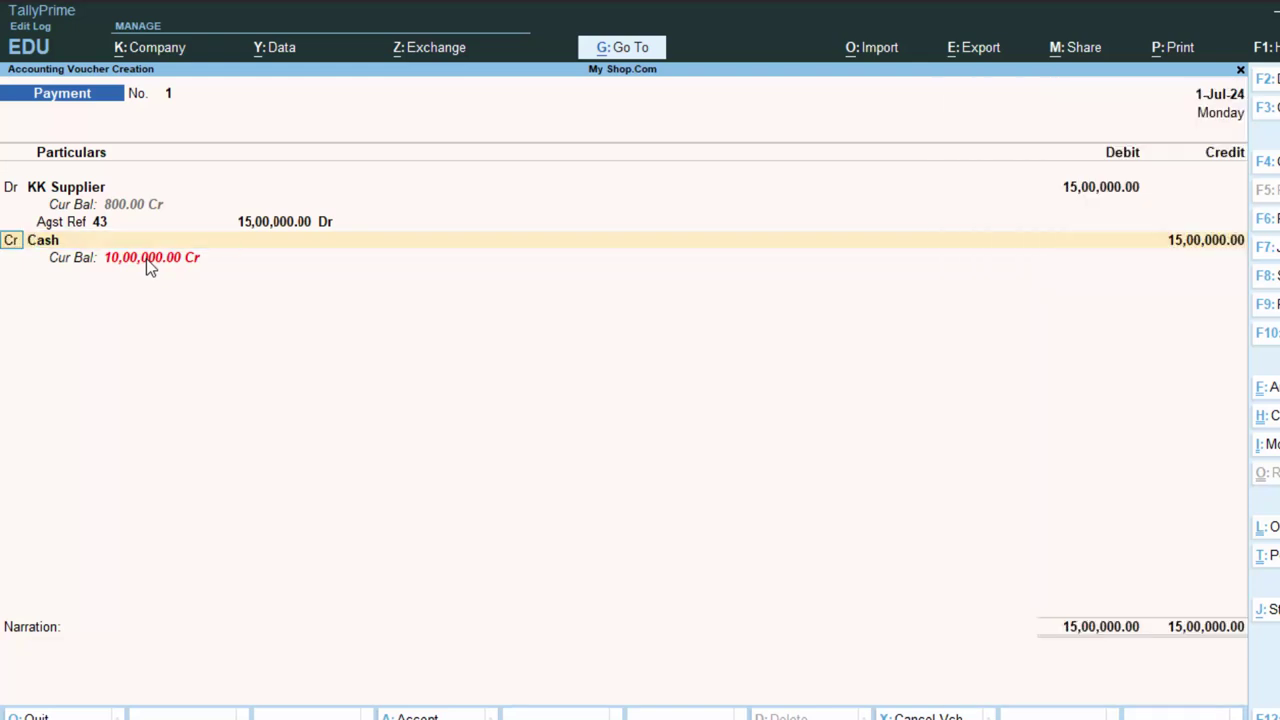
{"action": "key", "text": "BackSpace"}
{"action": "key", "text": "BackSpace"}
{"action": "key", "text": "BackSpace"}
{"action": "key", "text": "BackSpace"}
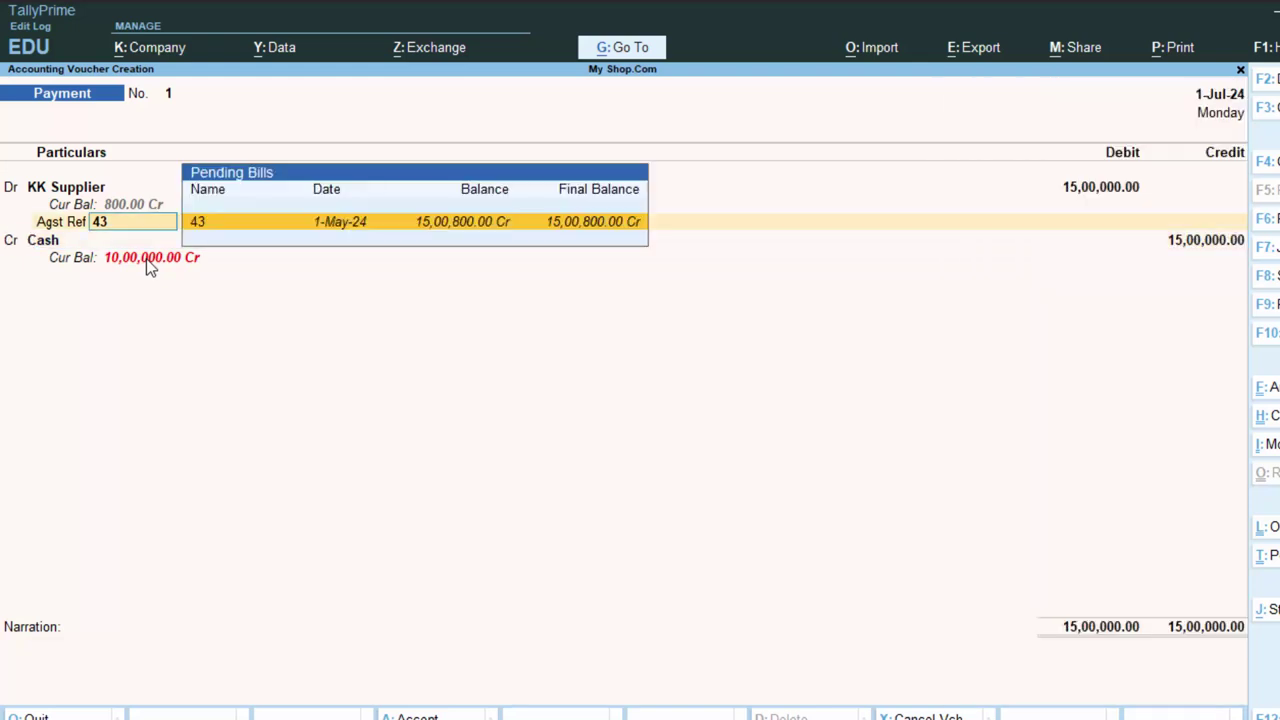
{"action": "key", "text": "BackSpace"}
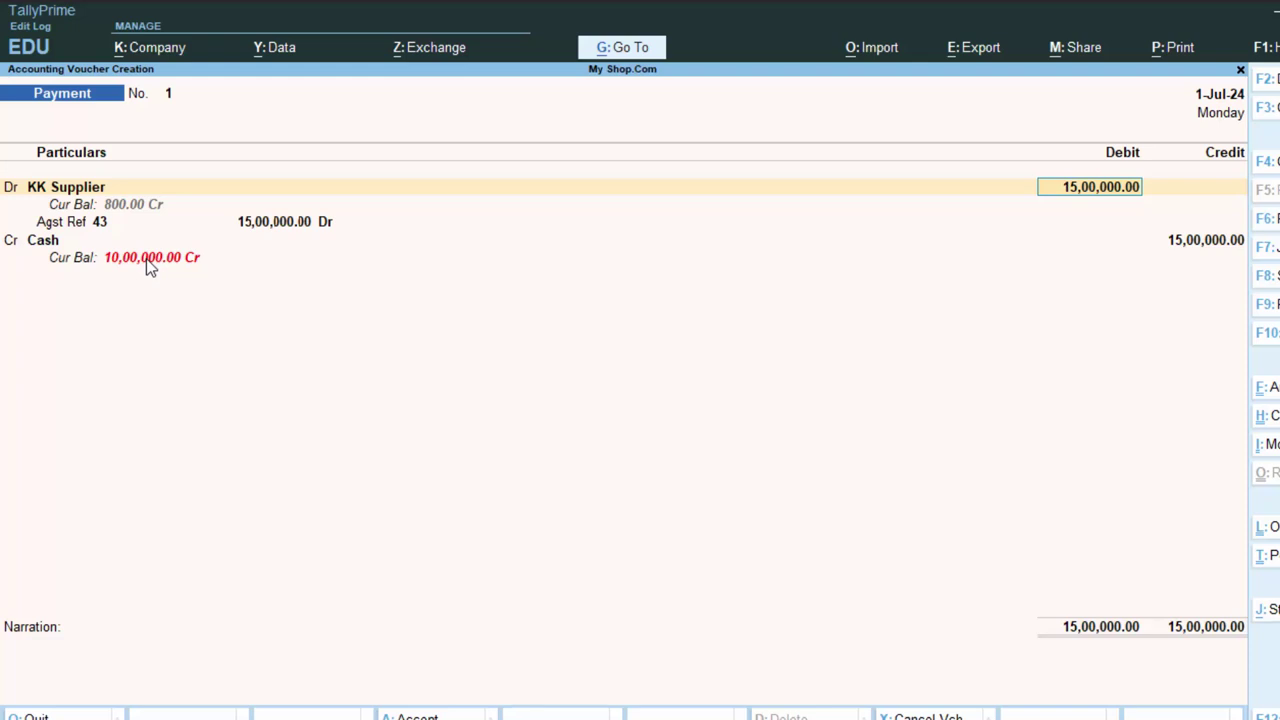
- Change the debit to 5,00,000, keeping Agst Ref 43 and adding New Ref 1 for 10,00,000 Cr
{"action": "type", "text": "5,00,0"}
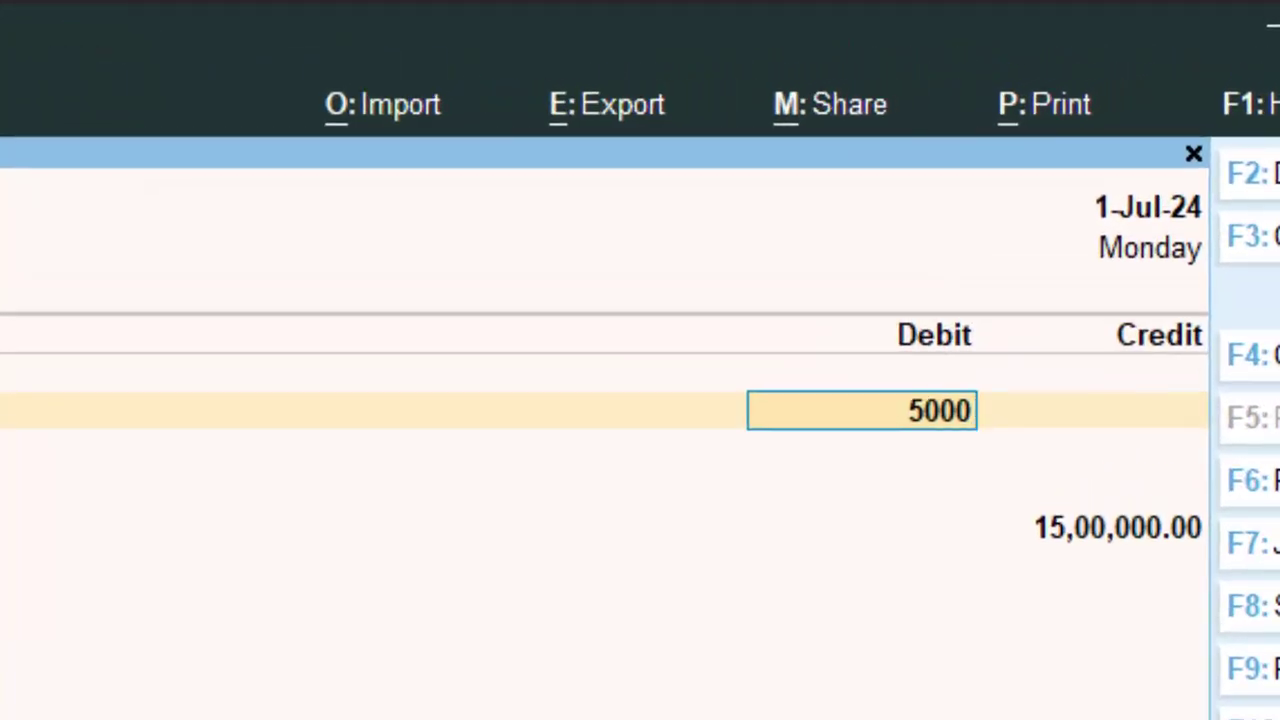
{"action": "type", "text": "00"}
{"action": "key", "text": "Return"}
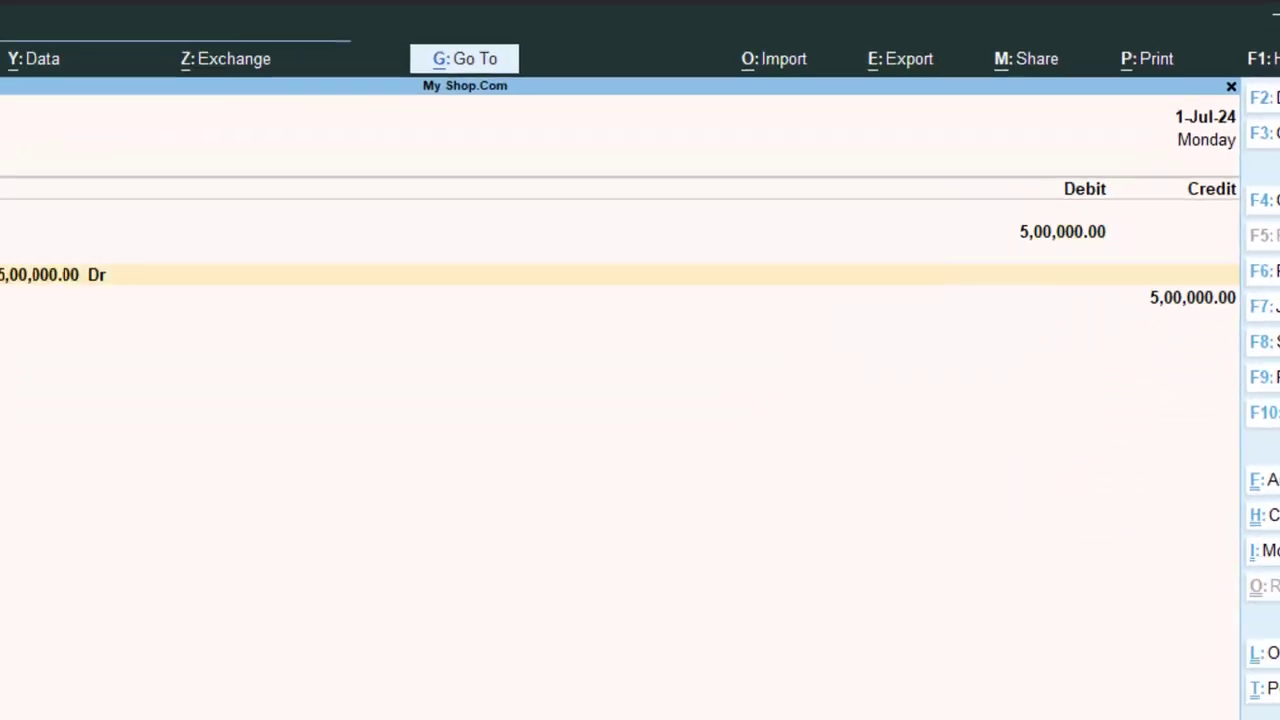
{"action": "key", "text": "Return"}
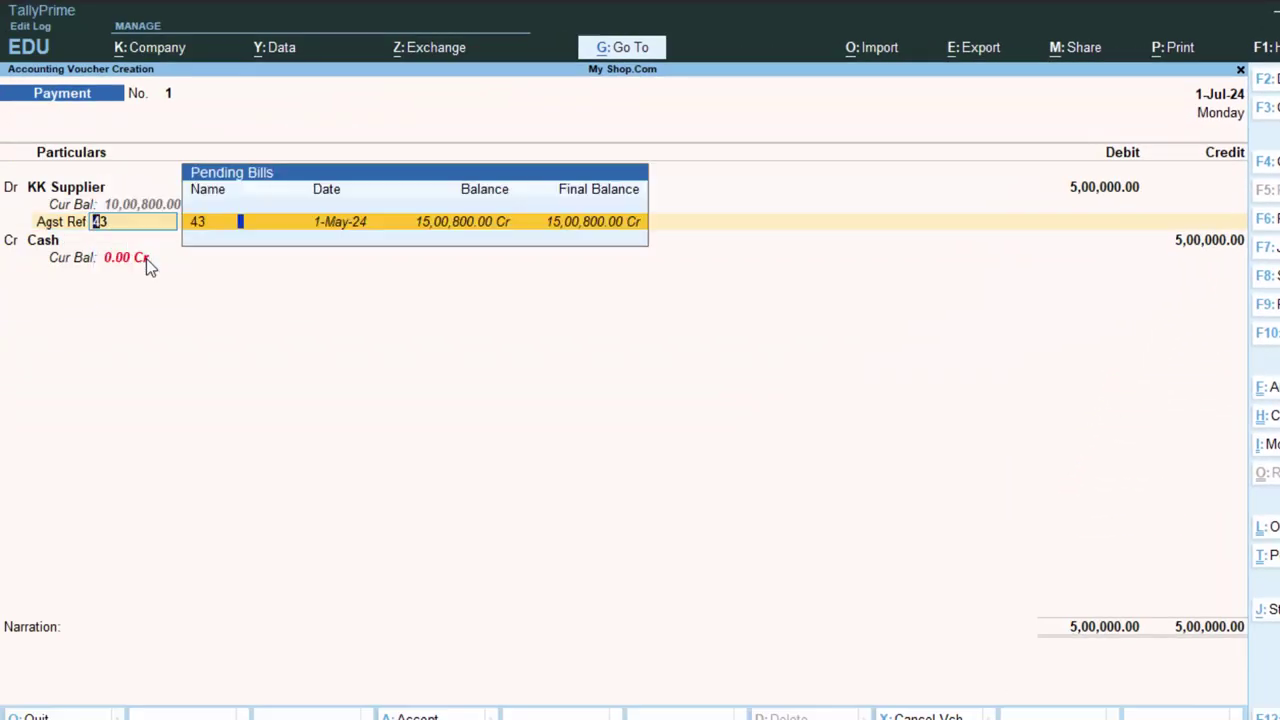
{"action": "key", "text": "Return"}
{"action": "key", "text": "Return"}
{"action": "key", "text": "Return"}
{"action": "key", "text": "Return"}
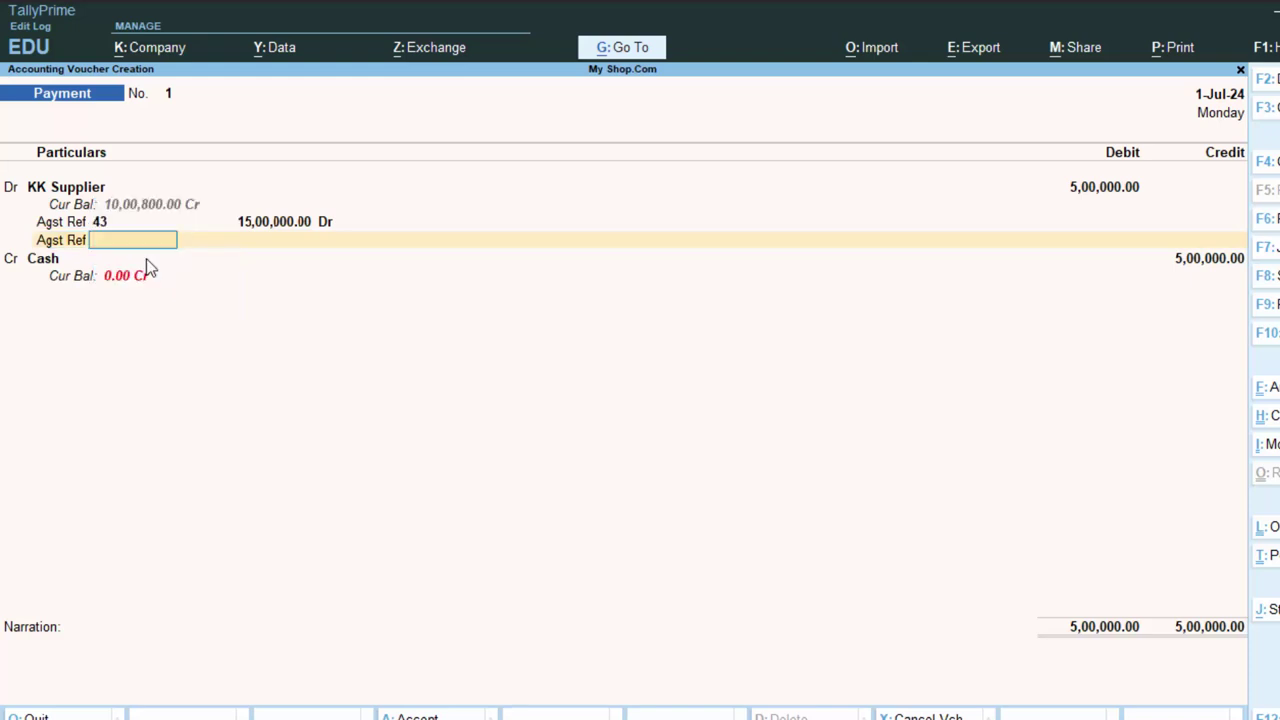
{"action": "key", "text": "BackSpace"}
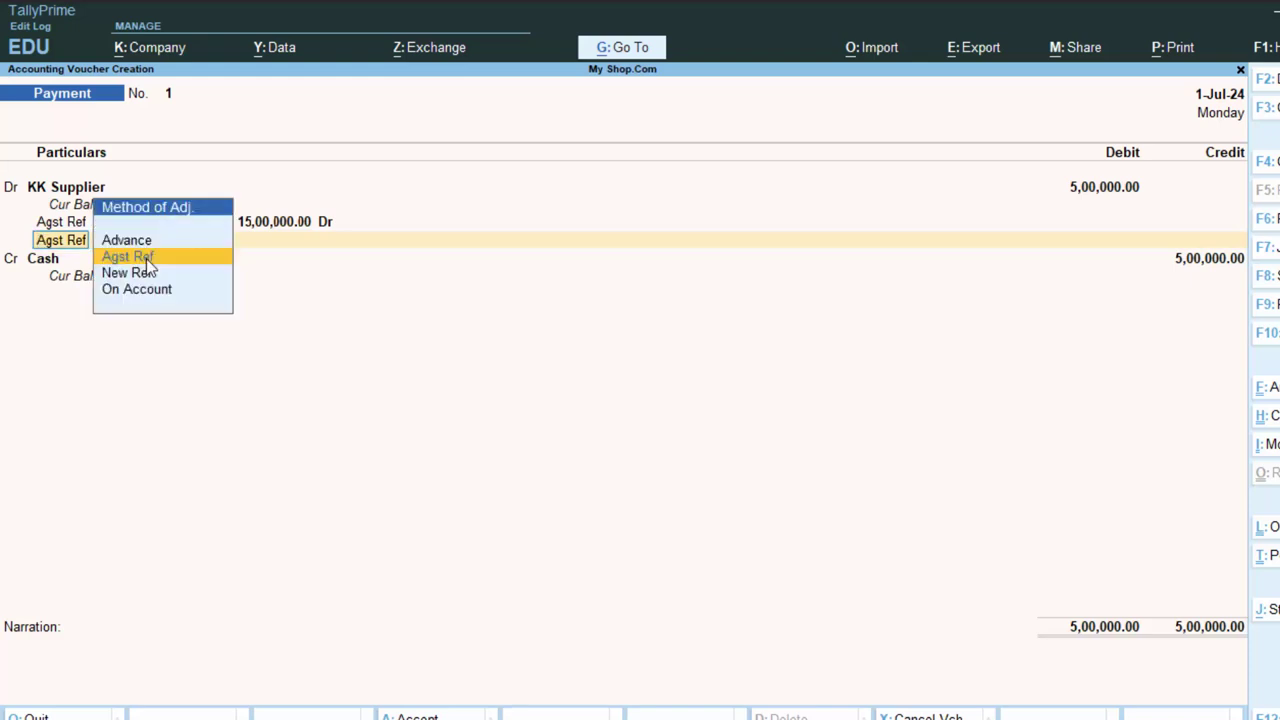
{"action": "key", "text": "Down"}
{"action": "key", "text": "Return"}
{"action": "key", "text": "Return"}
{"action": "key", "text": "Return"}
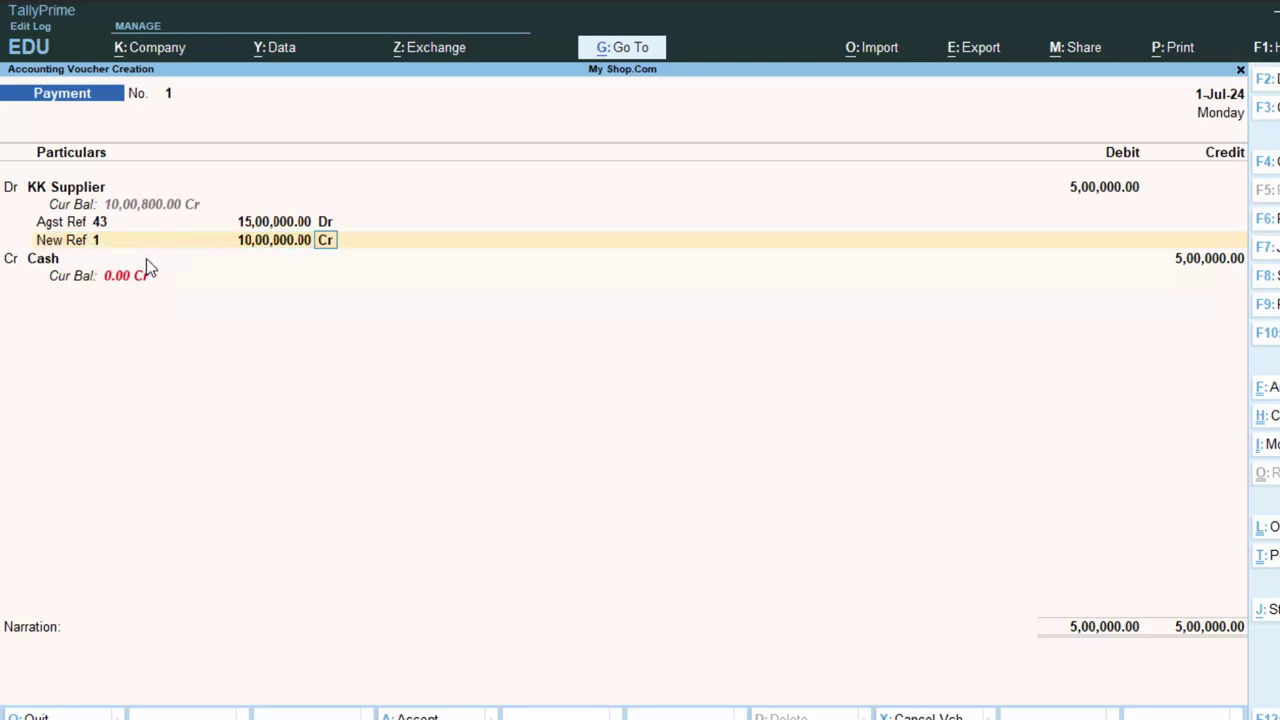
{"action": "key", "text": "Return"}
{"action": "key", "text": "Return"}
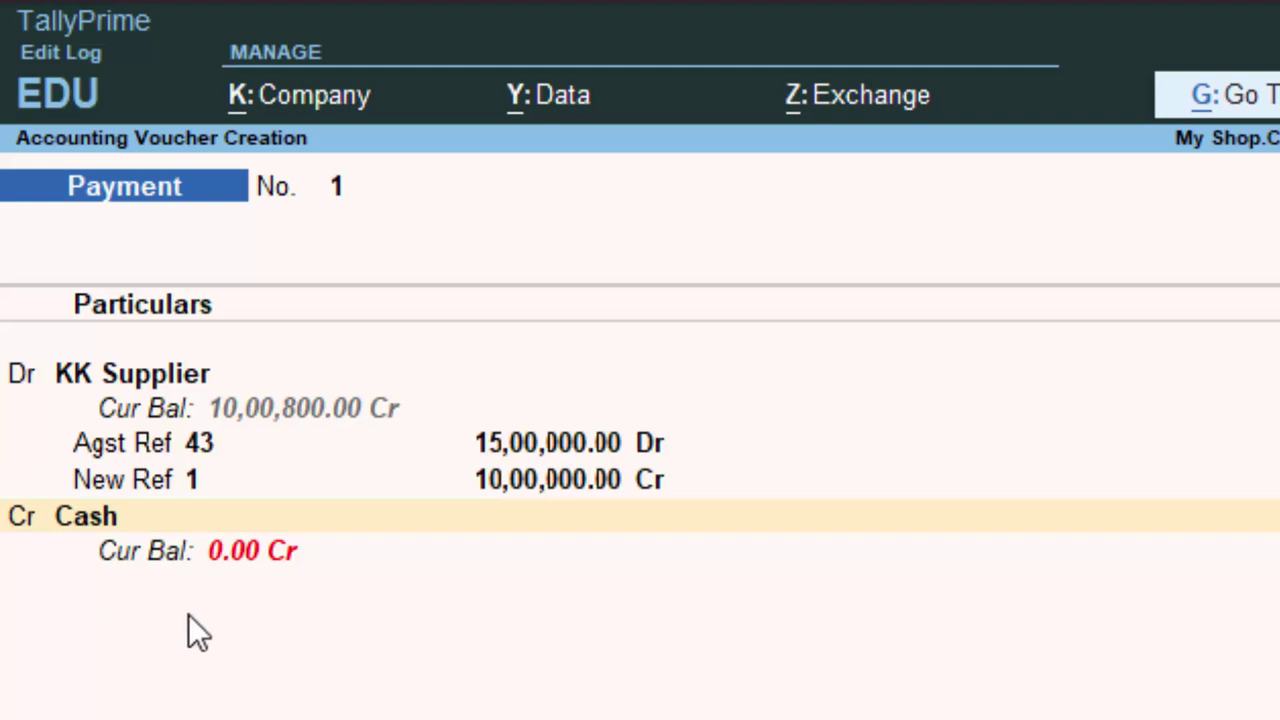
{"action": "key", "text": "Return"}
{"action": "key", "text": "Return"}
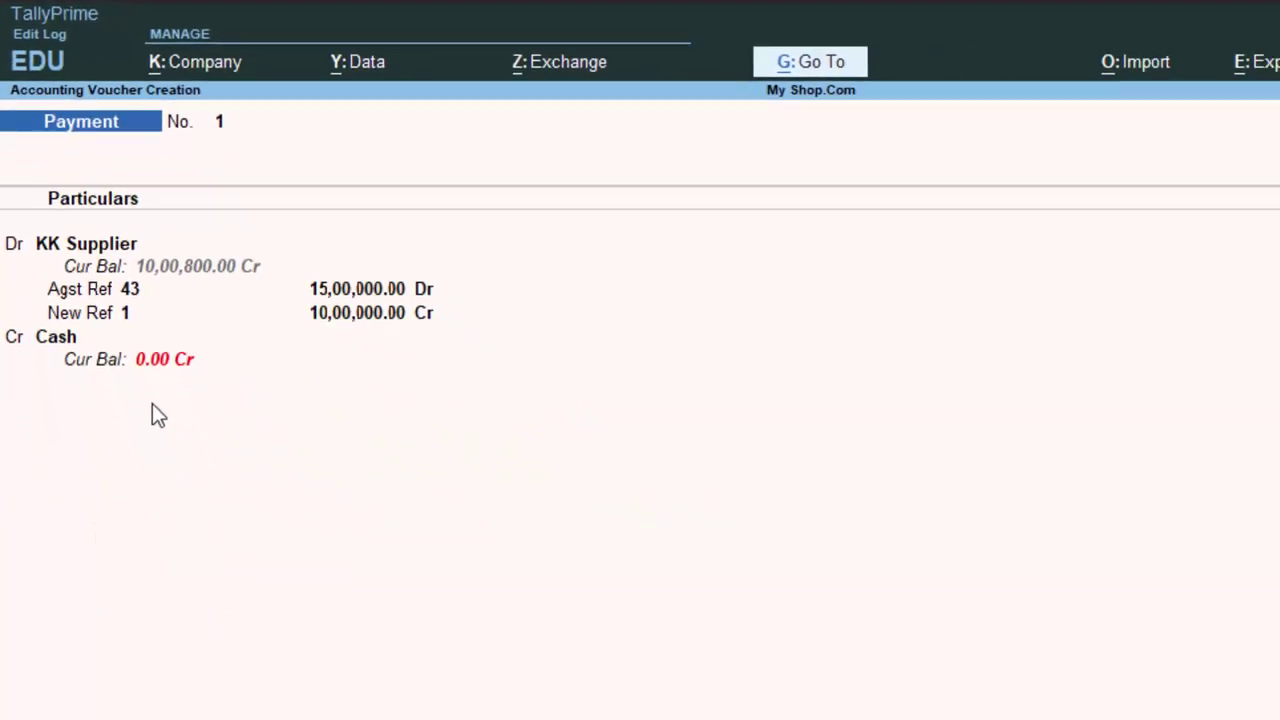
- Save the payment voucher and switch voucher entry to a new Sales voucher with F8
{"action": "key", "text": "Return"}
{"action": "key", "text": "Return"}
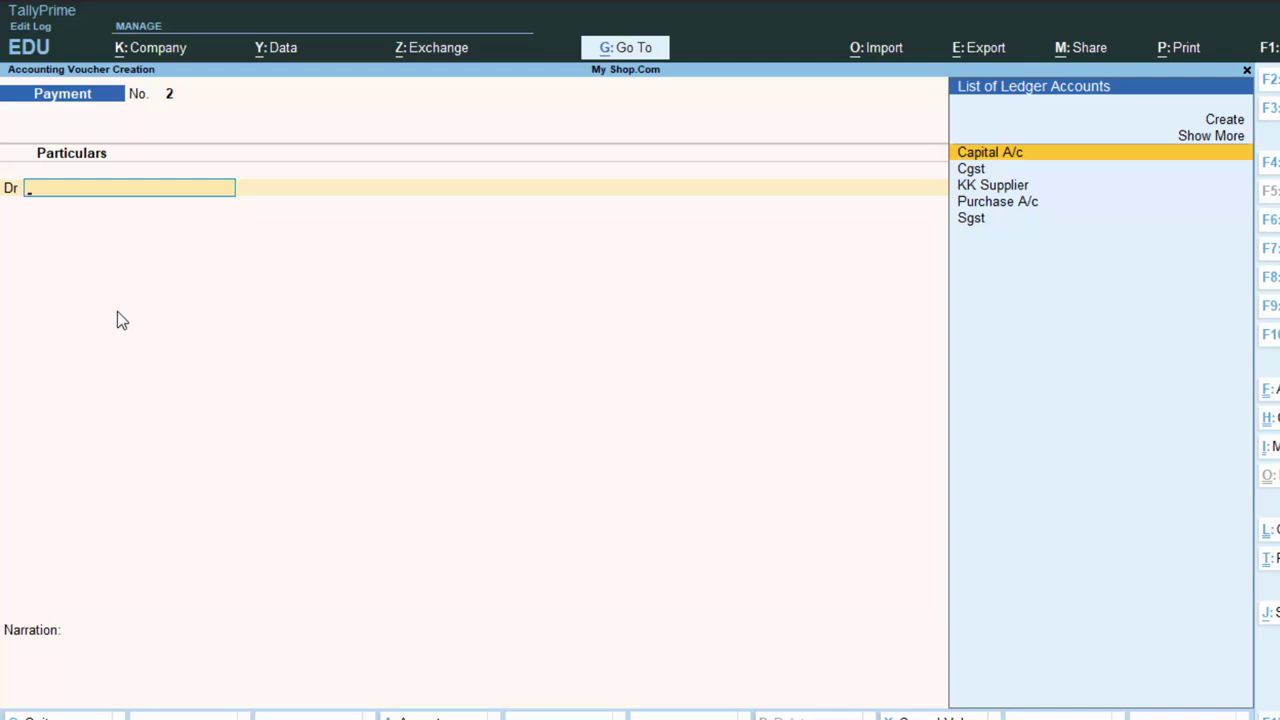
{"action": "key", "text": "Escape"}
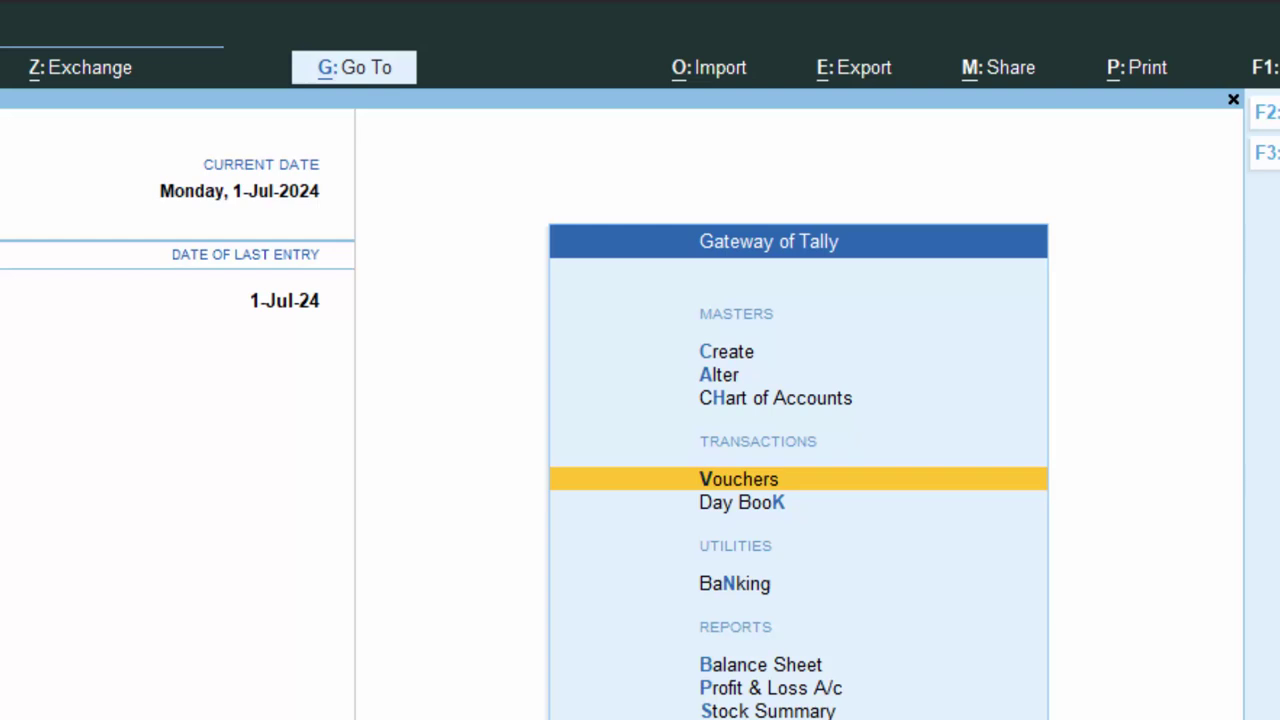
{"action": "key", "text": "Return"}
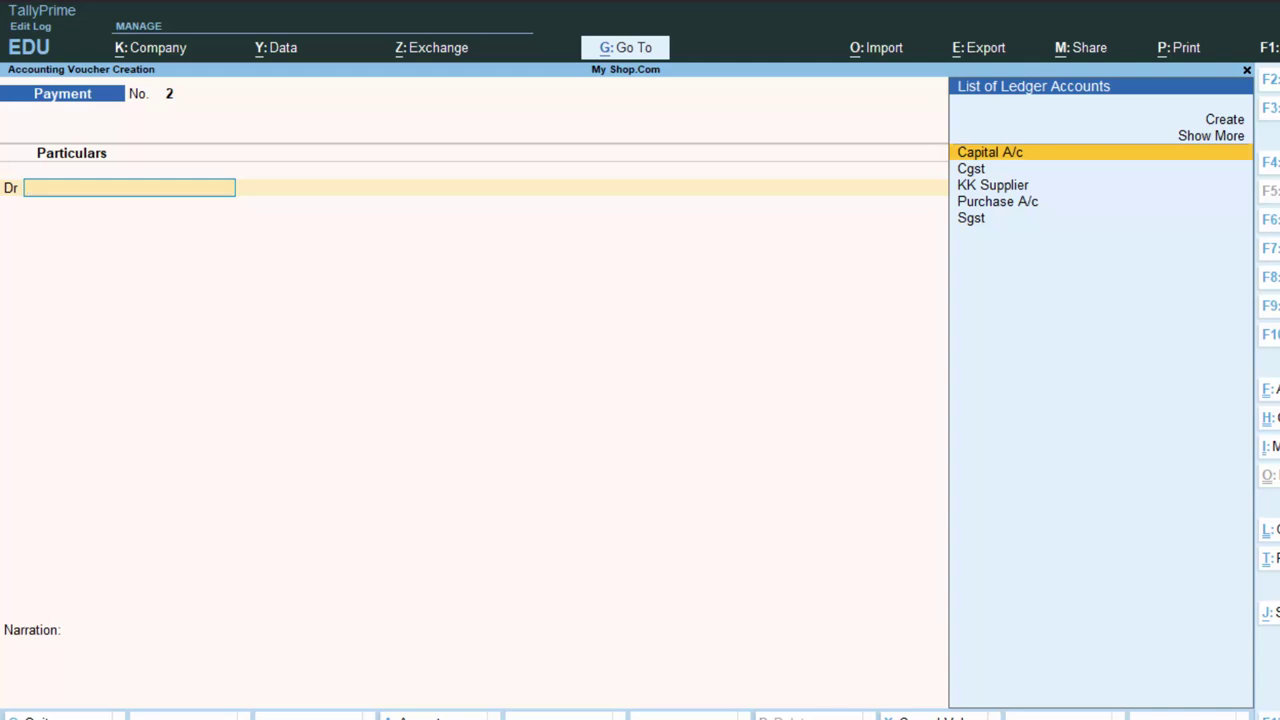
{"action": "key", "text": "F8"}
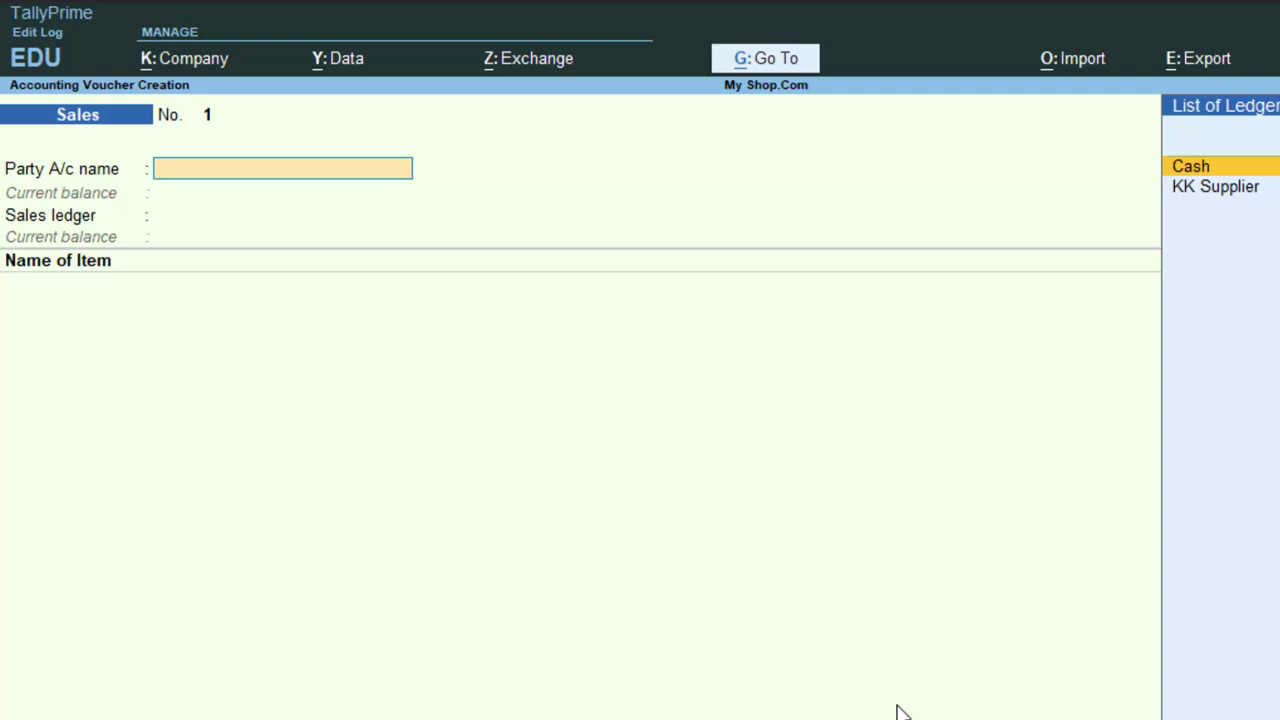
- Choose Cash as party, skipping dispatch details and keeping Unregistered/Consumer GST registration
{"action": "key", "text": "Return"}
{"action": "key", "text": "Return"}
{"action": "key", "text": "Return"}
{"action": "key", "text": "Return"}
{"action": "key", "text": "Return"}
{"action": "key", "text": "Return"}
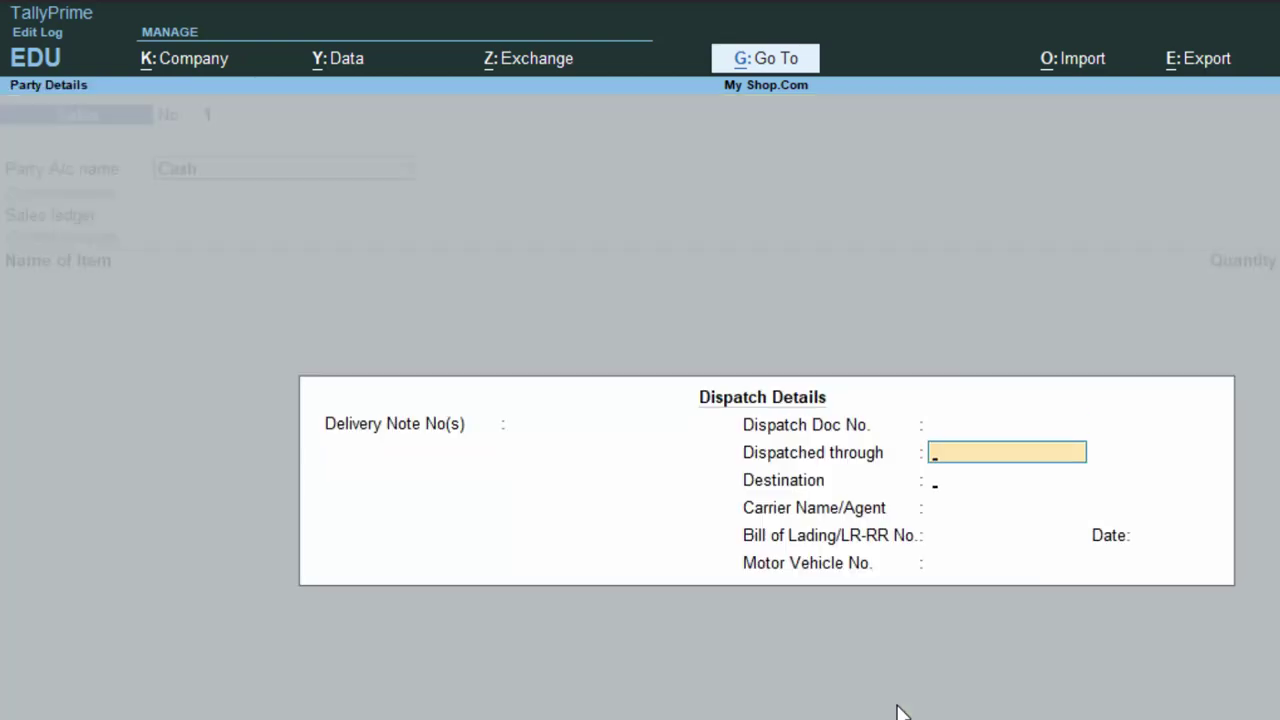
{"action": "key", "text": "Return"}
{"action": "key", "text": "Return"}
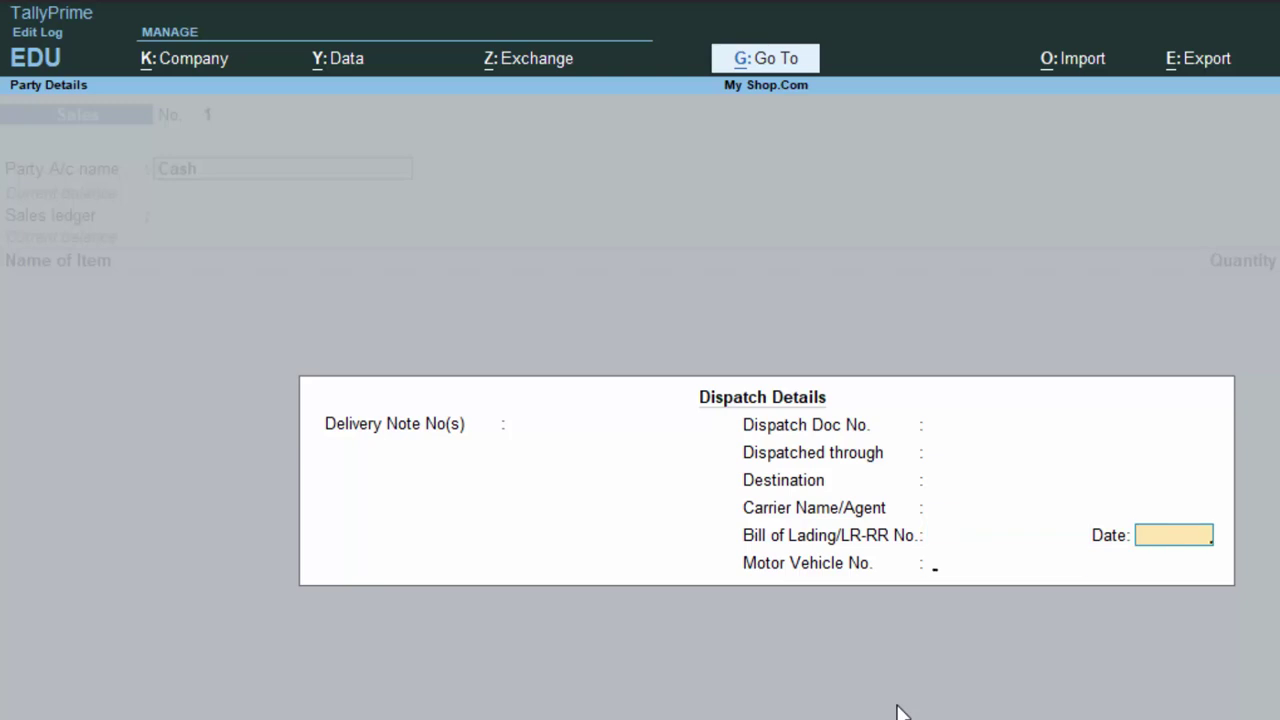
{"action": "key", "text": "Return"}
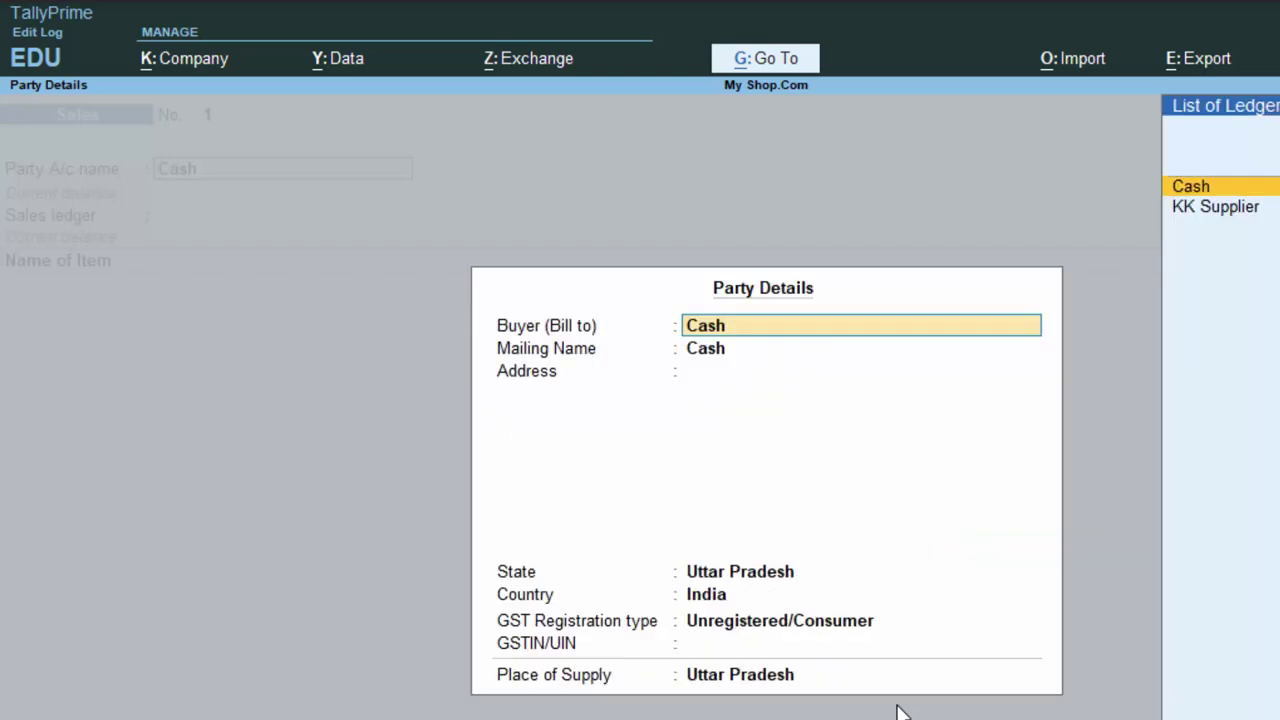
{"action": "key", "text": "Return"}
{"action": "key", "text": "Return"}
{"action": "key", "text": "Return"}
{"action": "key", "text": "Return"}
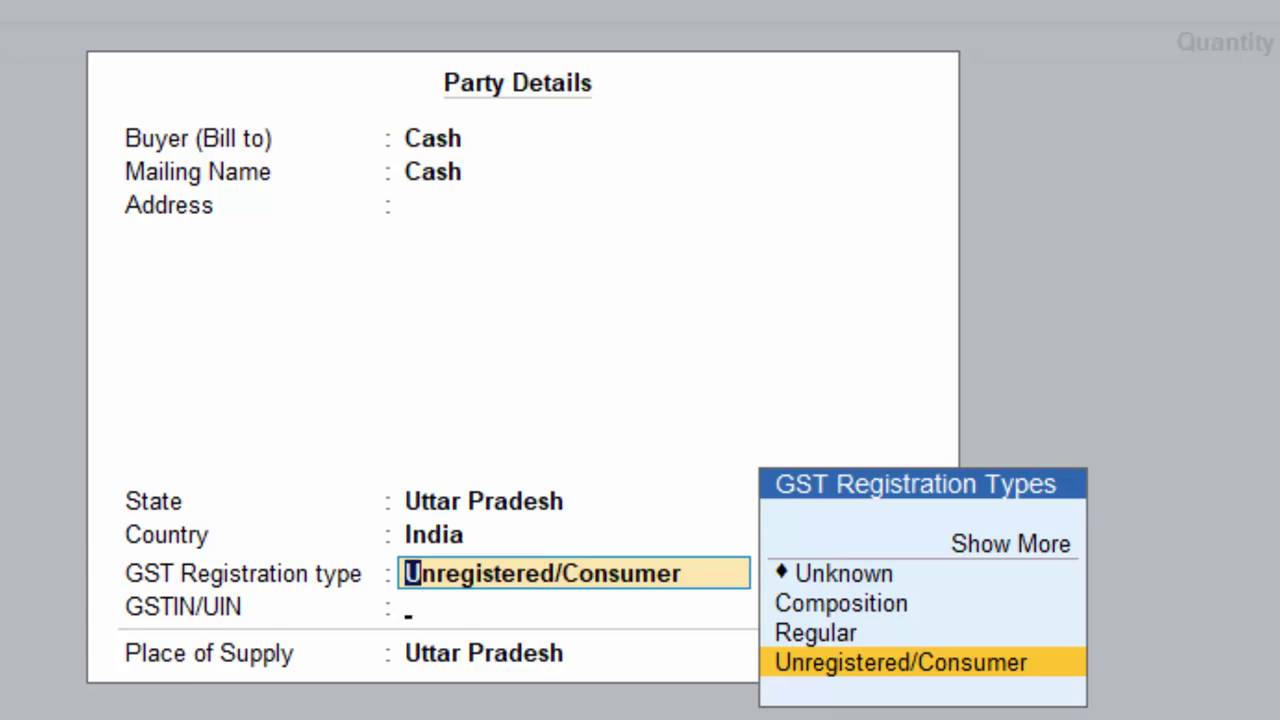
{"action": "key", "text": "Return"}
{"action": "key", "text": "Return"}
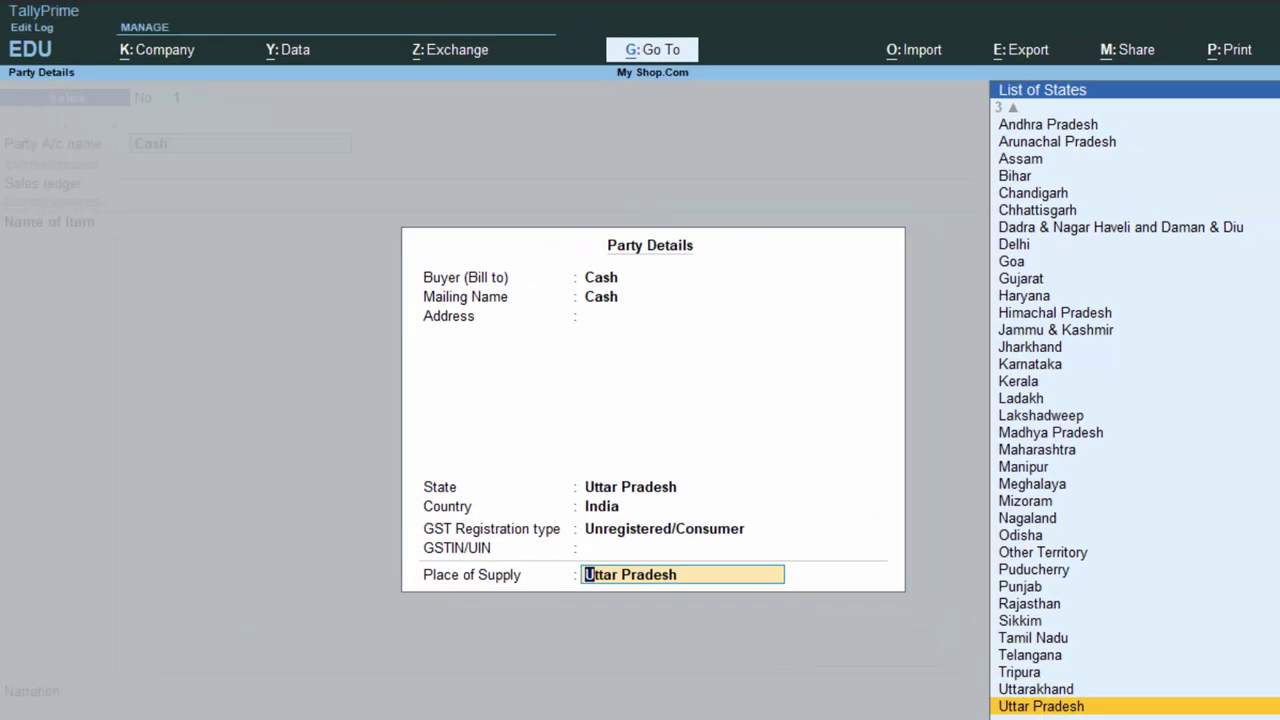
{"action": "key", "text": "Return"}
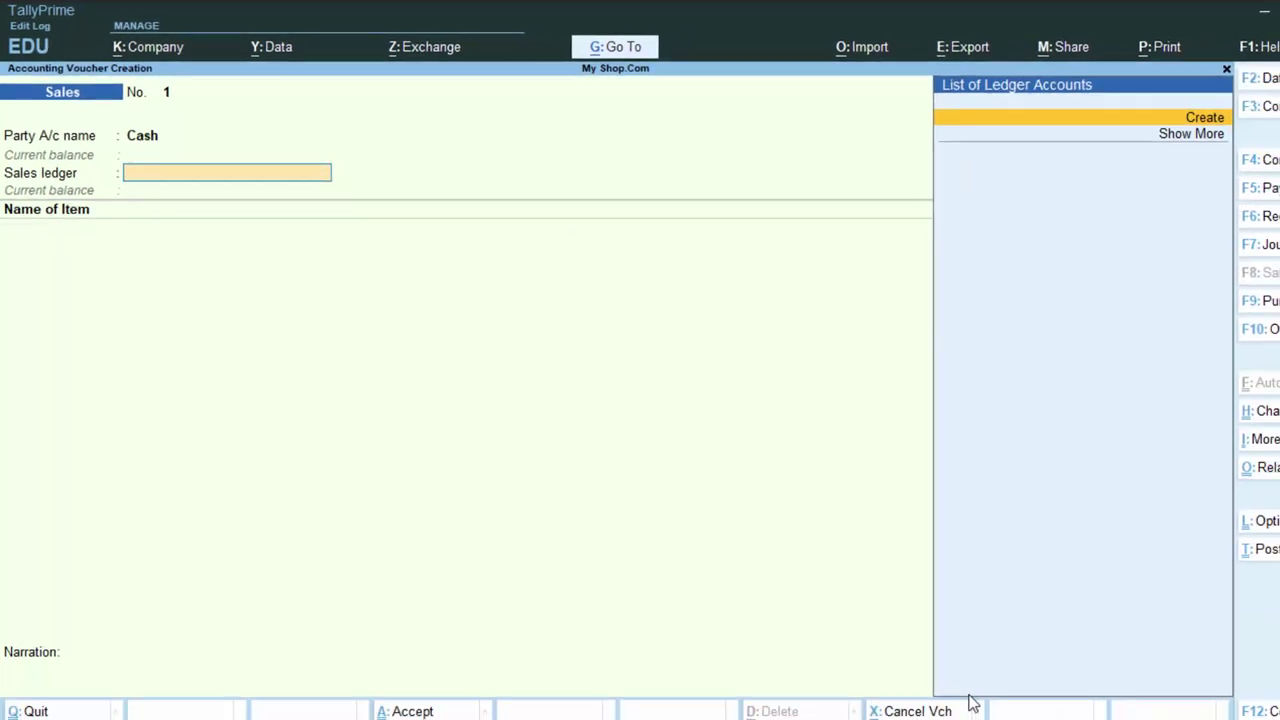
- Create a ledger named Sales under Sales Accounts, accepting the default GST settings
{"action": "key", "text": "Return"}
{"action": "type", "text": "Sales"}
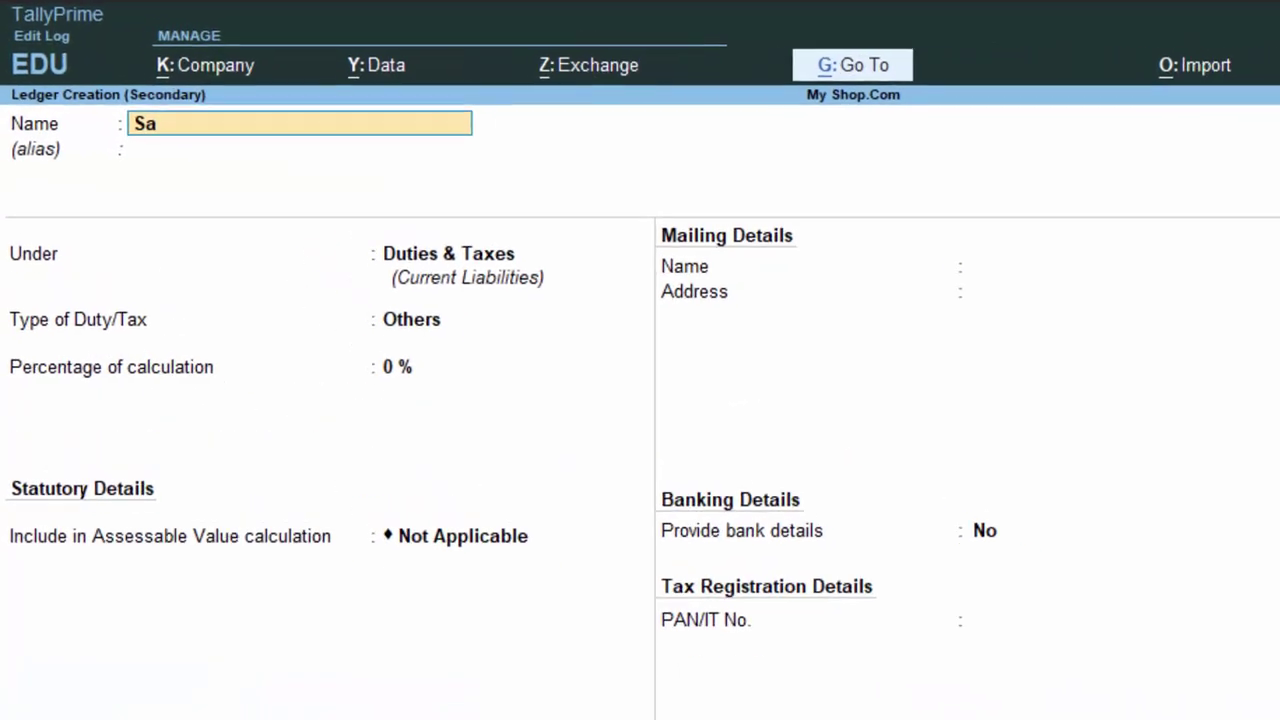
{"action": "key", "text": "Return"}
{"action": "key", "text": "Return"}
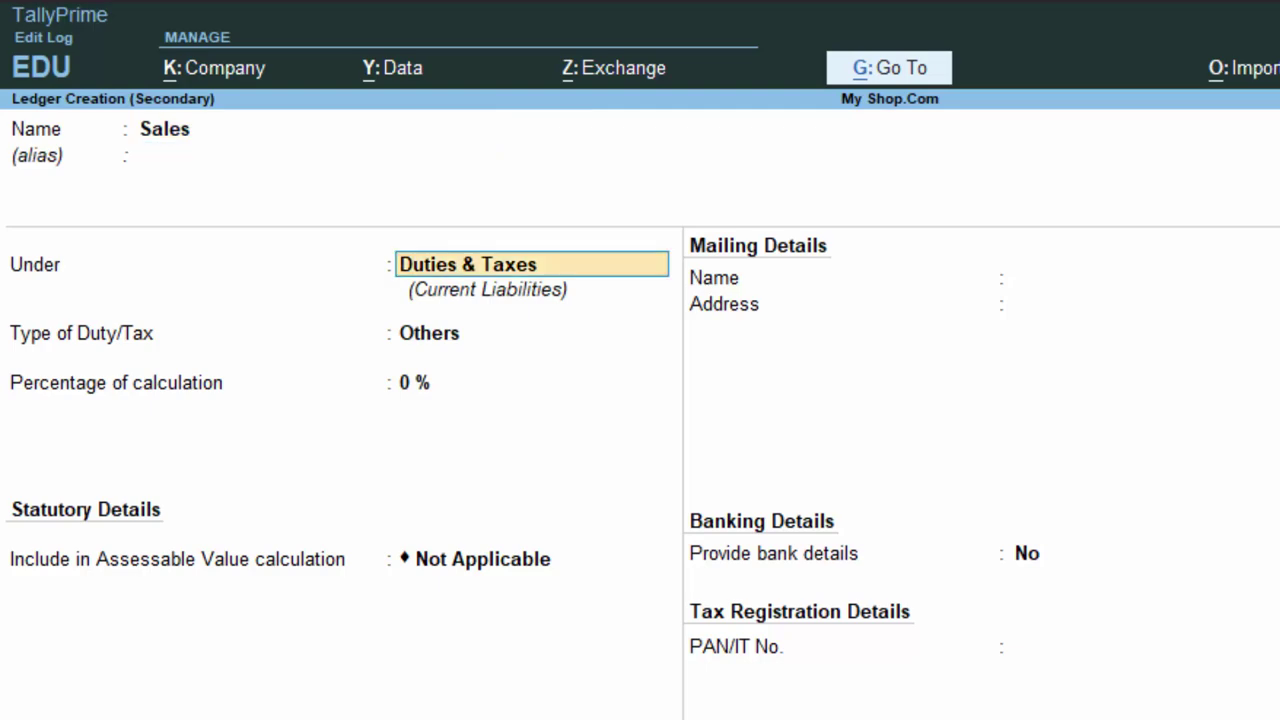
{"action": "type", "text": "S"}
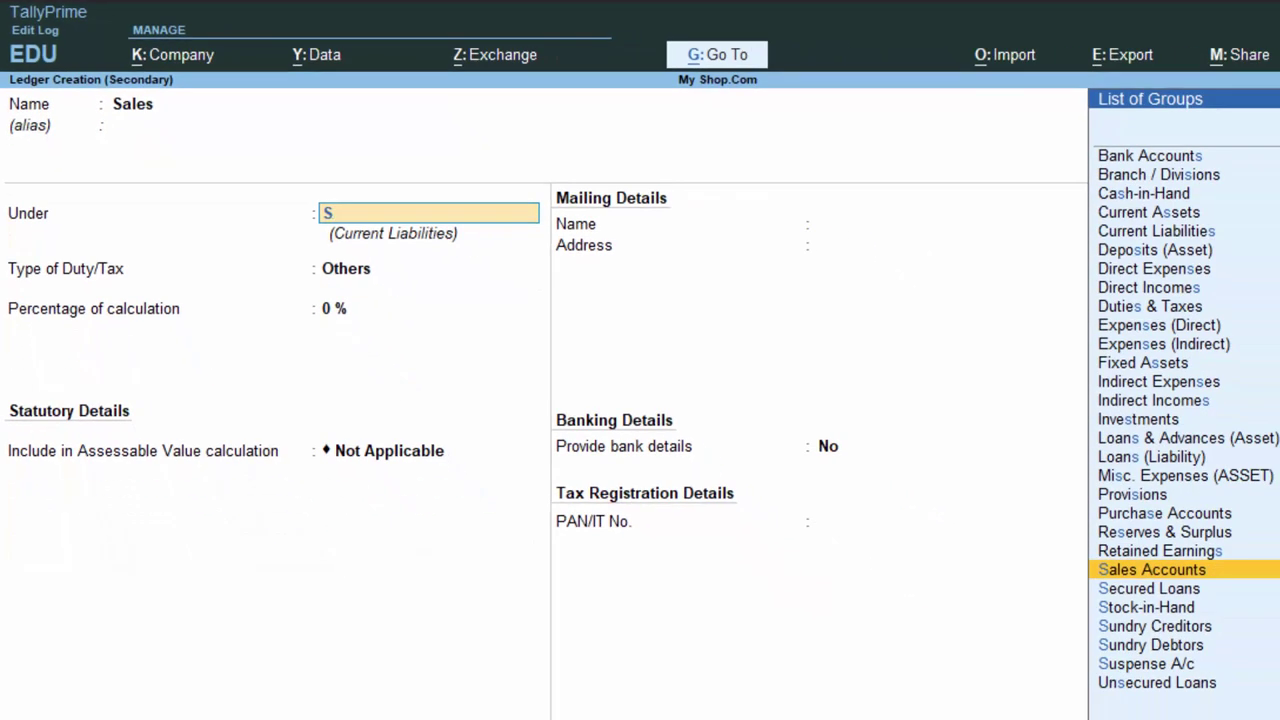
{"action": "key", "text": "Return"}
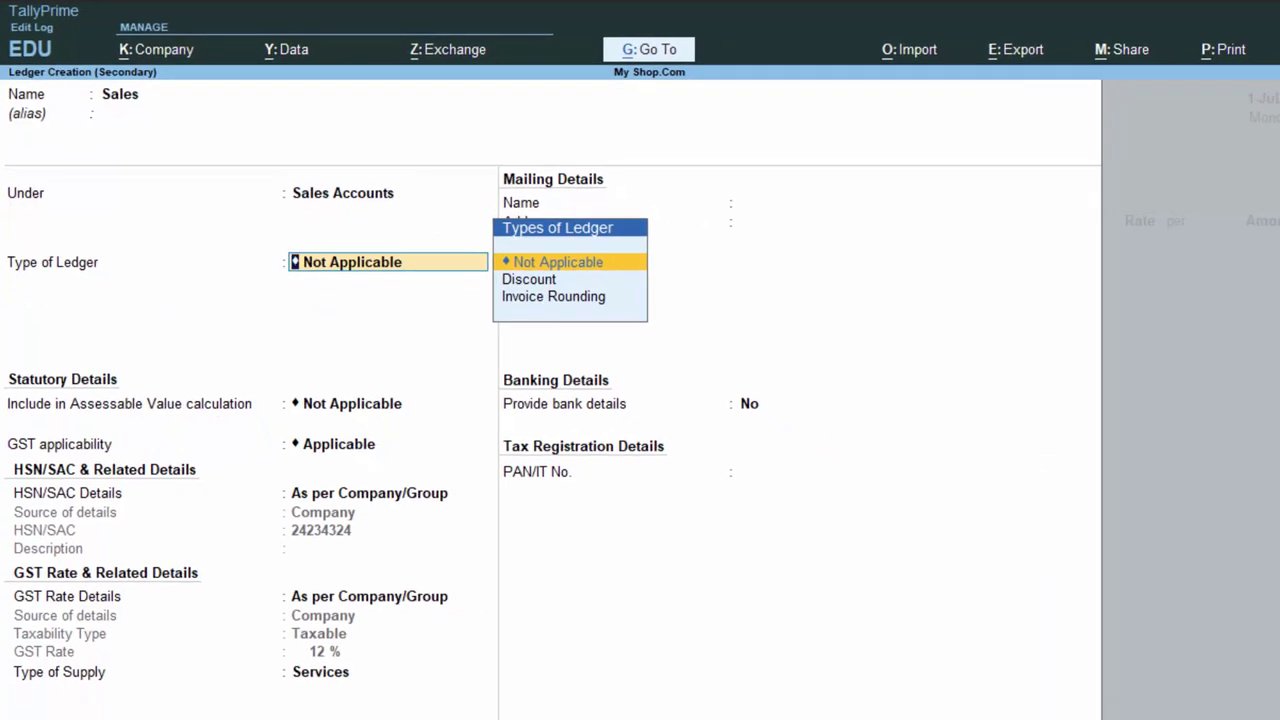
{"action": "key", "text": "Return"}
{"action": "key", "text": "Return"}
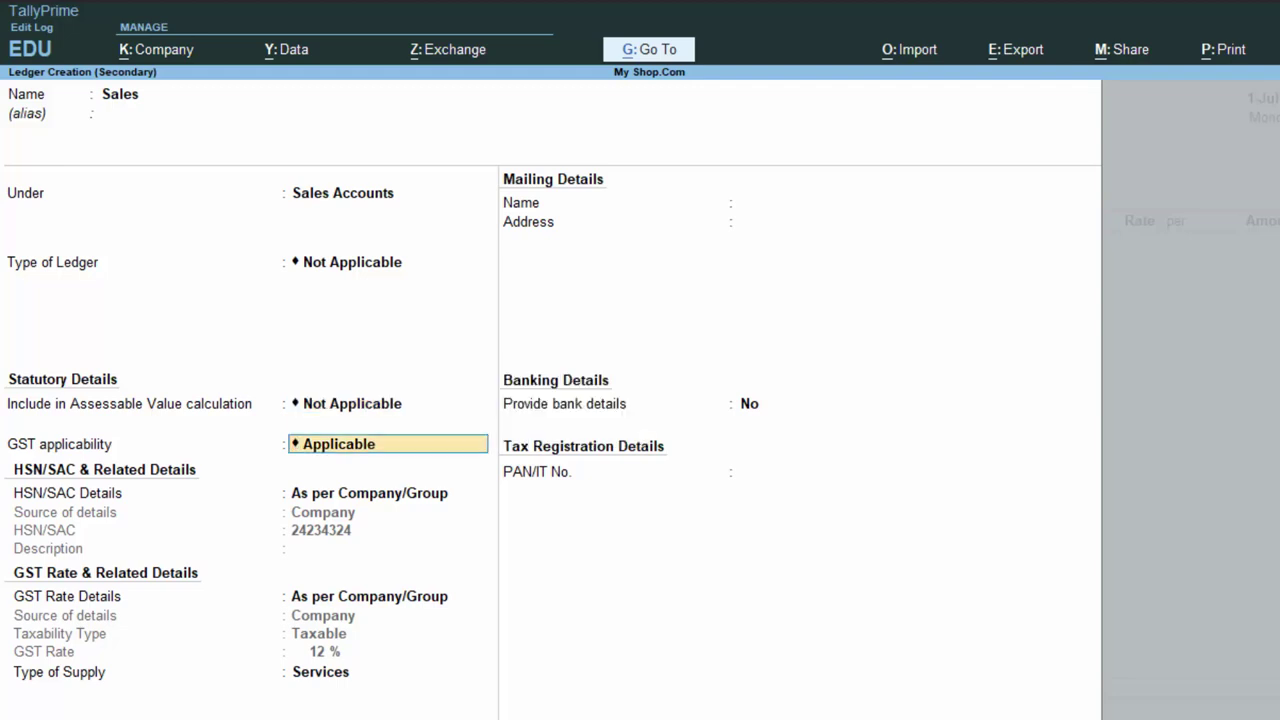
{"action": "key", "text": "Return"}
{"action": "key", "text": "Return"}
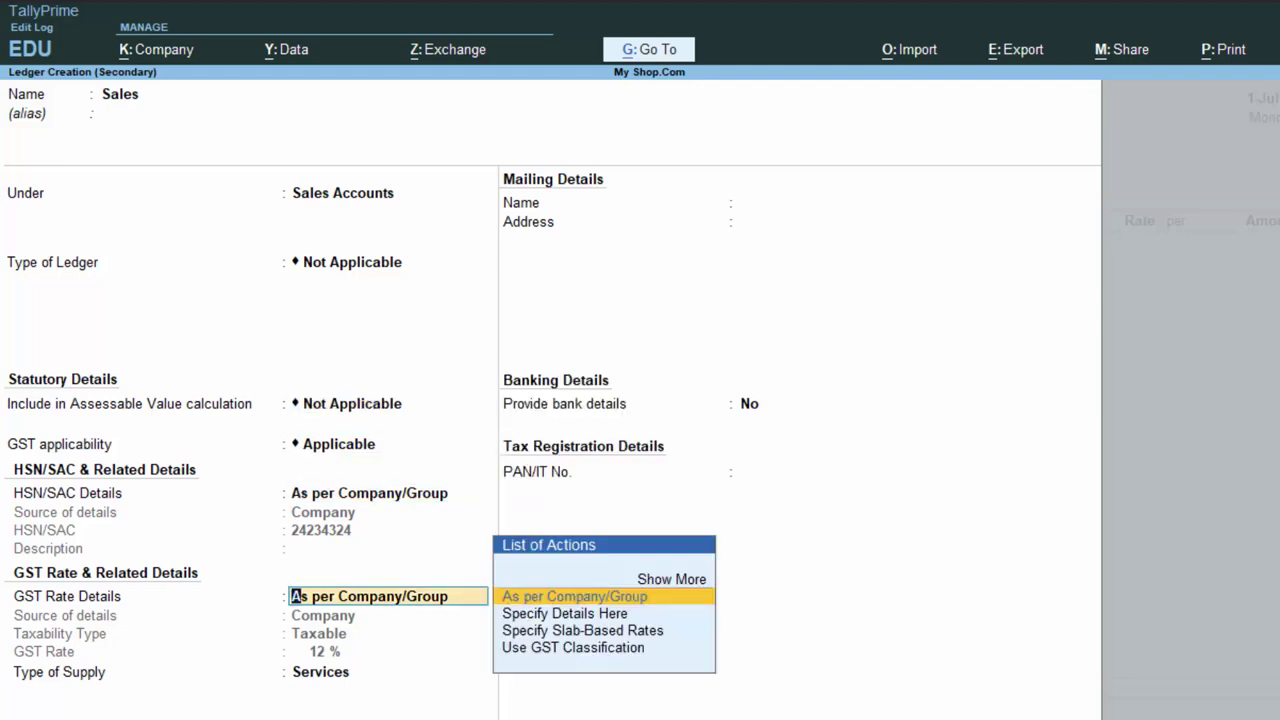
{"action": "key", "text": "Return"}
{"action": "key", "text": "Return"}
{"action": "key", "text": "Return"}
{"action": "key", "text": "Return"}
{"action": "key", "text": "Return"}
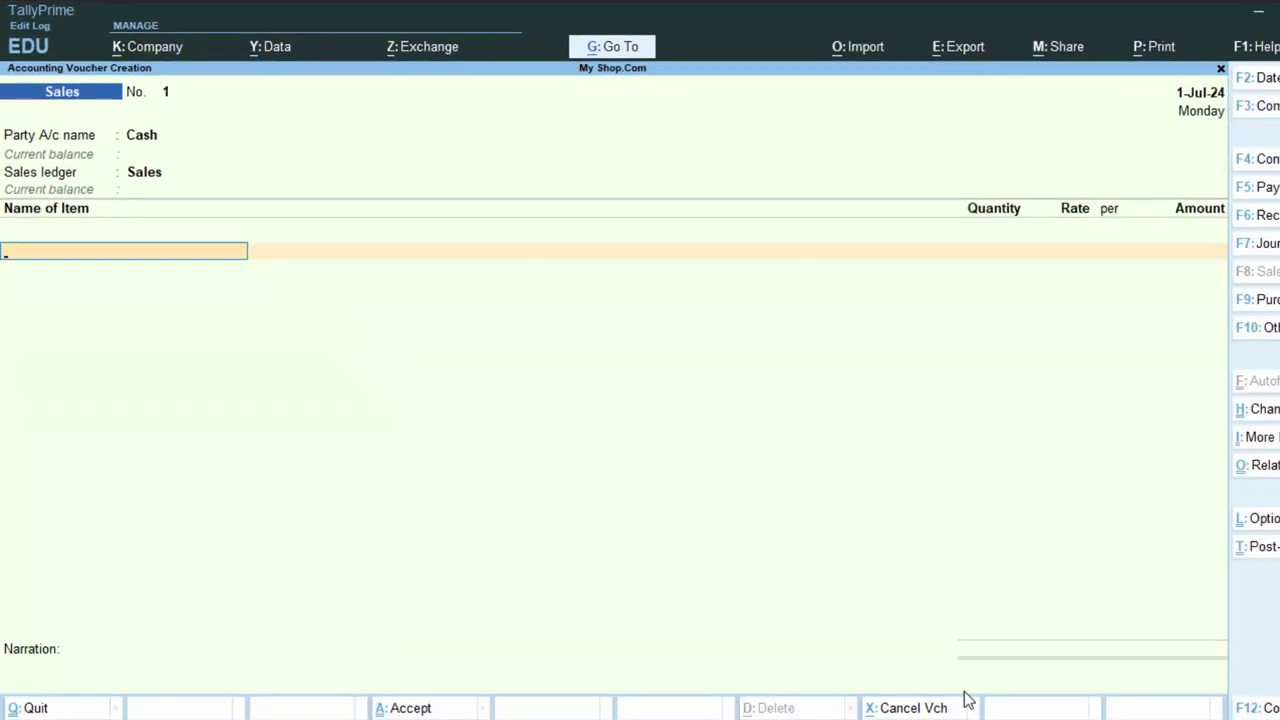
- Enter 5 Desktops at 22,000 and 2 Laptops at 35,000 on the cash sale
{"action": "type", "text": "d"}
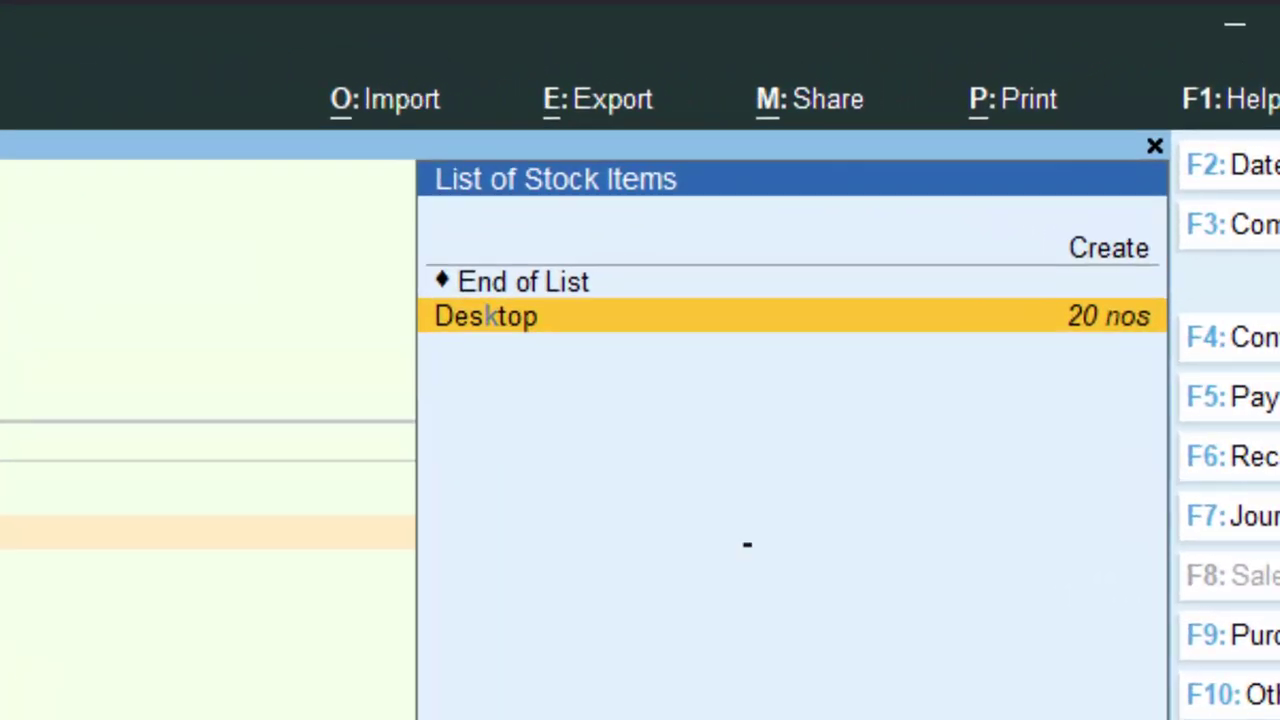
{"action": "key", "text": "Return"}
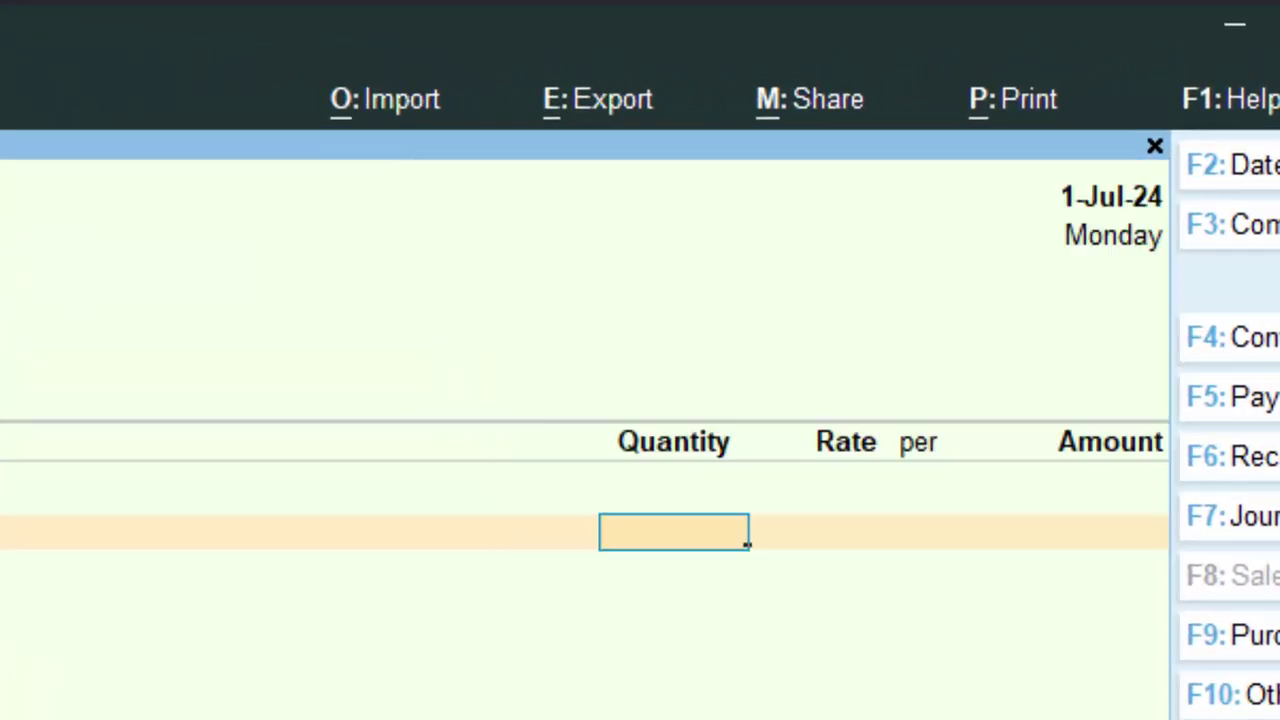
{"action": "type", "text": "5"}
{"action": "key", "text": "Return"}
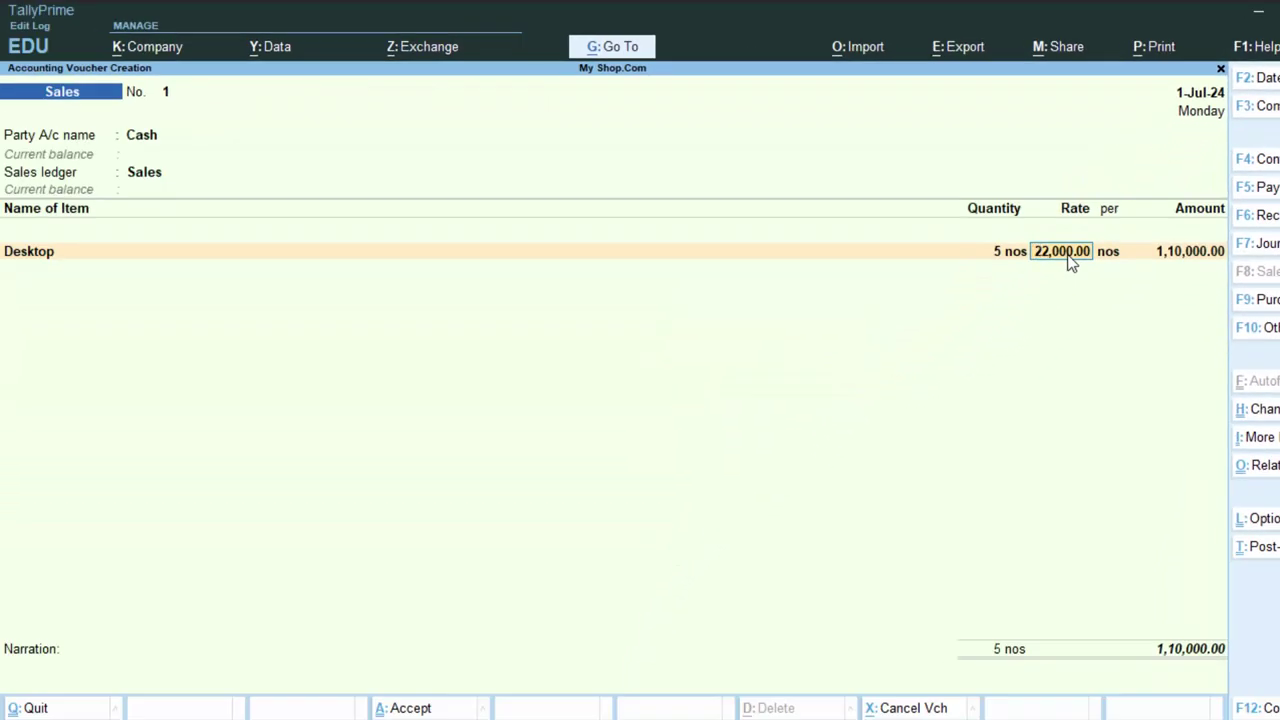
{"action": "key", "text": "Return"}
{"action": "key", "text": "Return"}
{"action": "key", "text": "Return"}
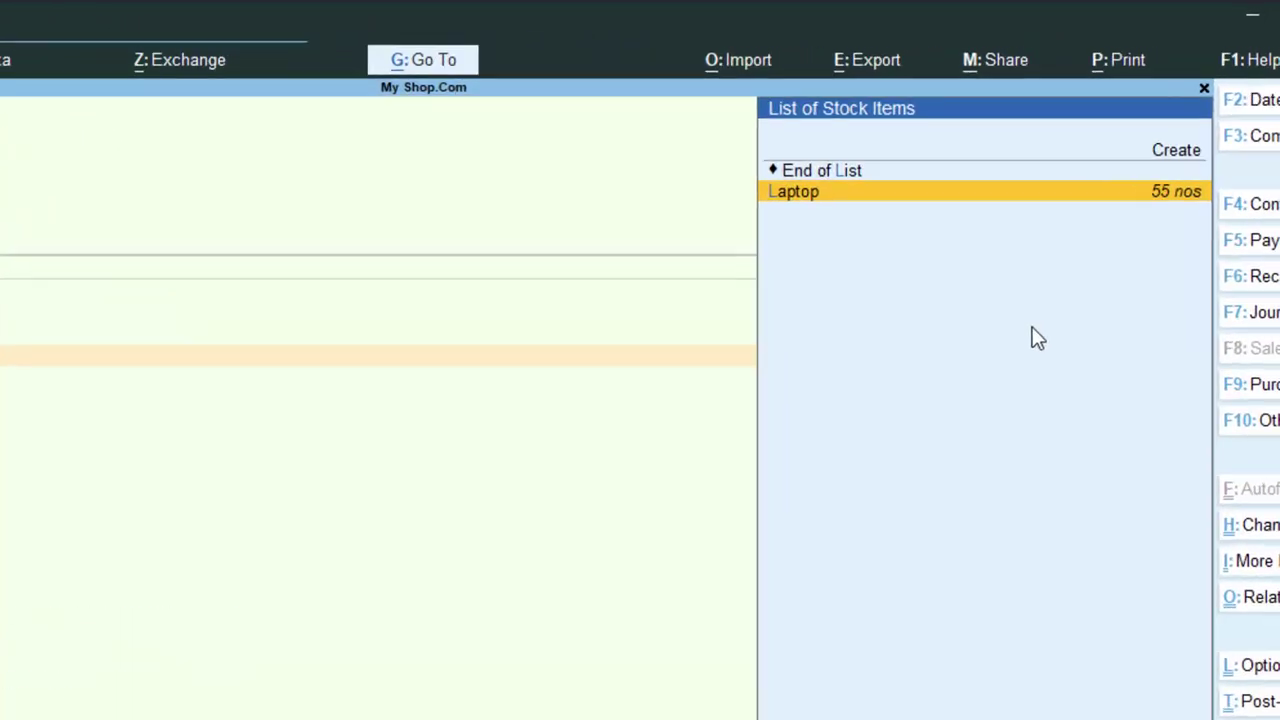
{"action": "key", "text": "Return"}
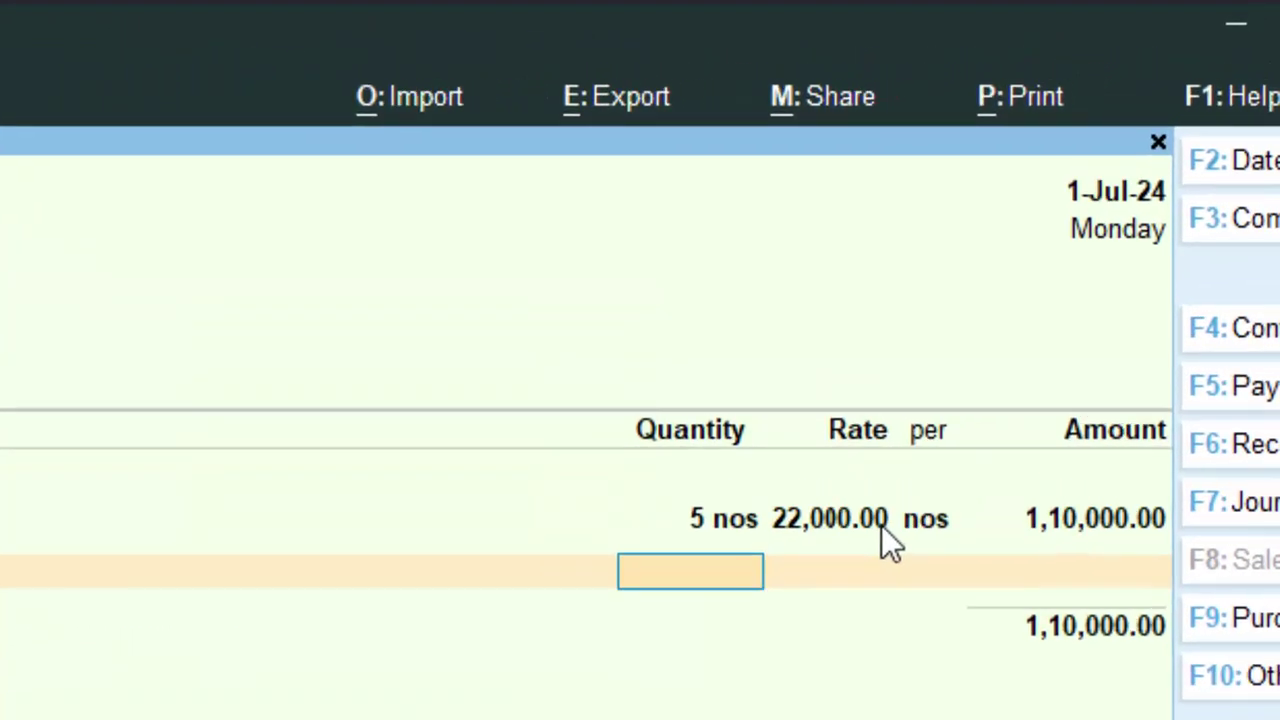
{"action": "type", "text": "2"}
{"action": "key", "text": "Return"}
{"action": "key", "text": "Return"}
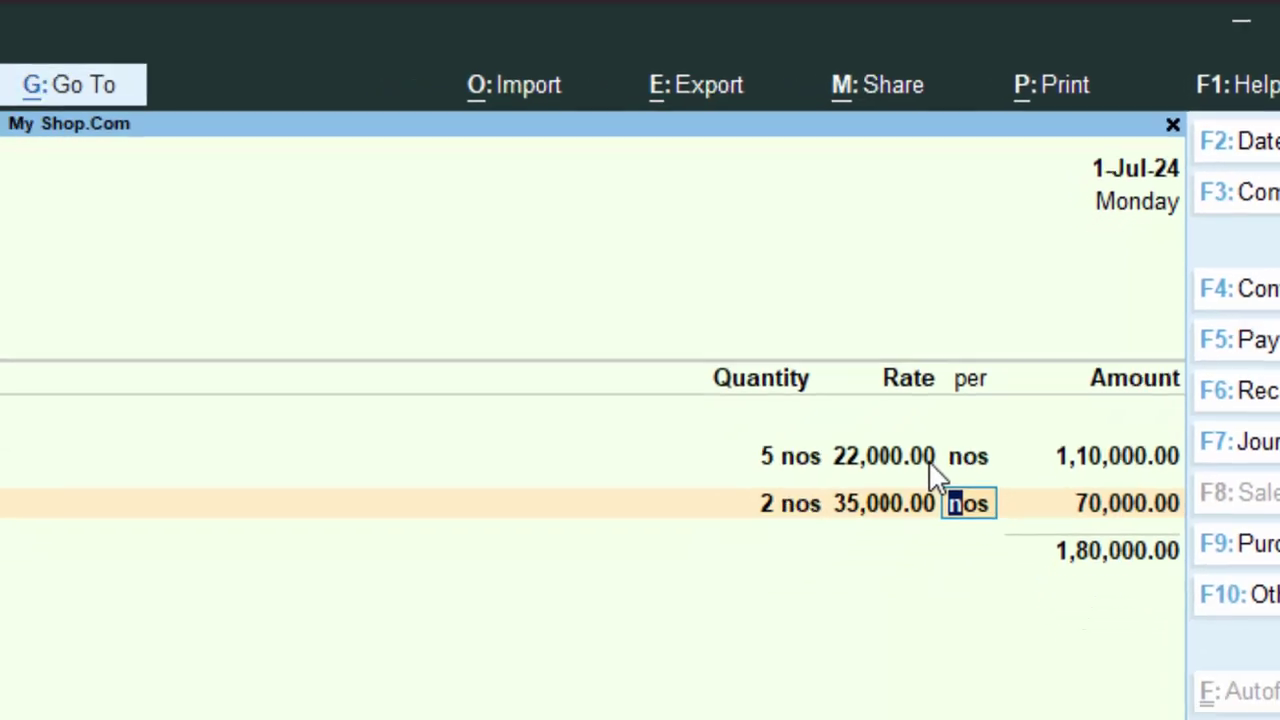
{"action": "key", "text": "Return"}
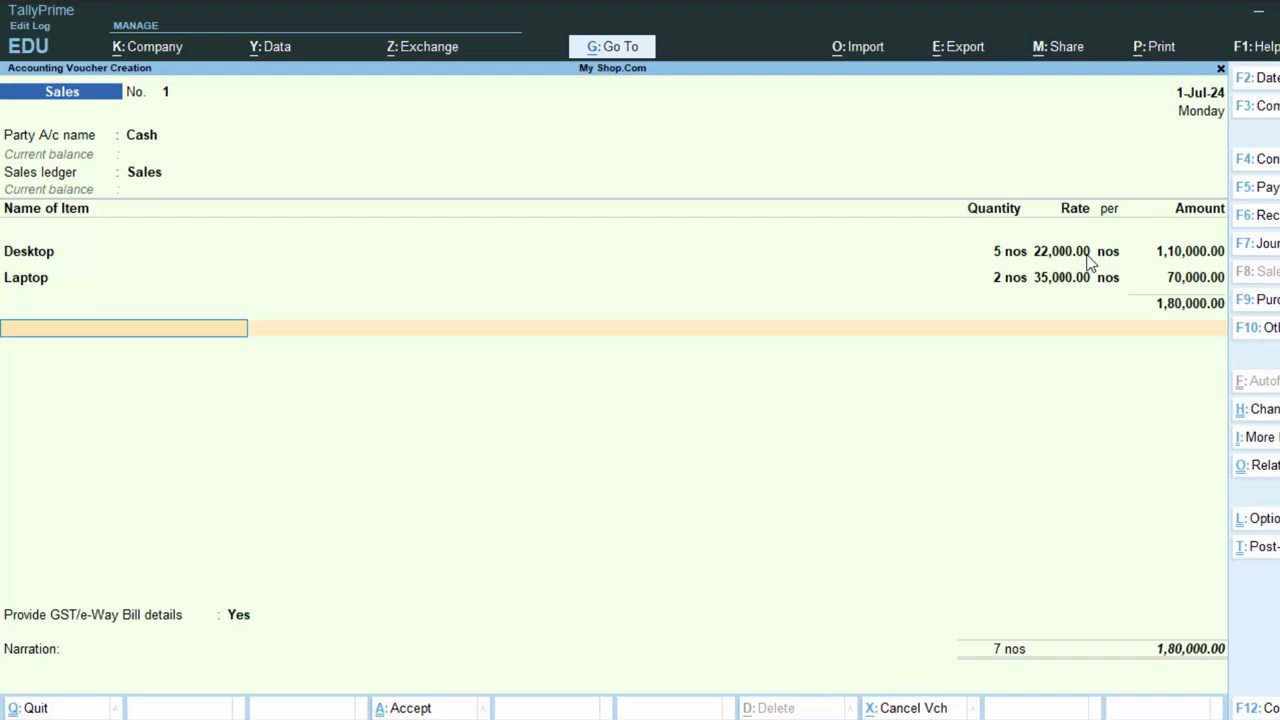
- Add Cgst and Sgst at 10,800 each with narration 'The goods have been sold on credit'
{"action": "type", "text": "c"}
{"action": "key", "text": "Return"}
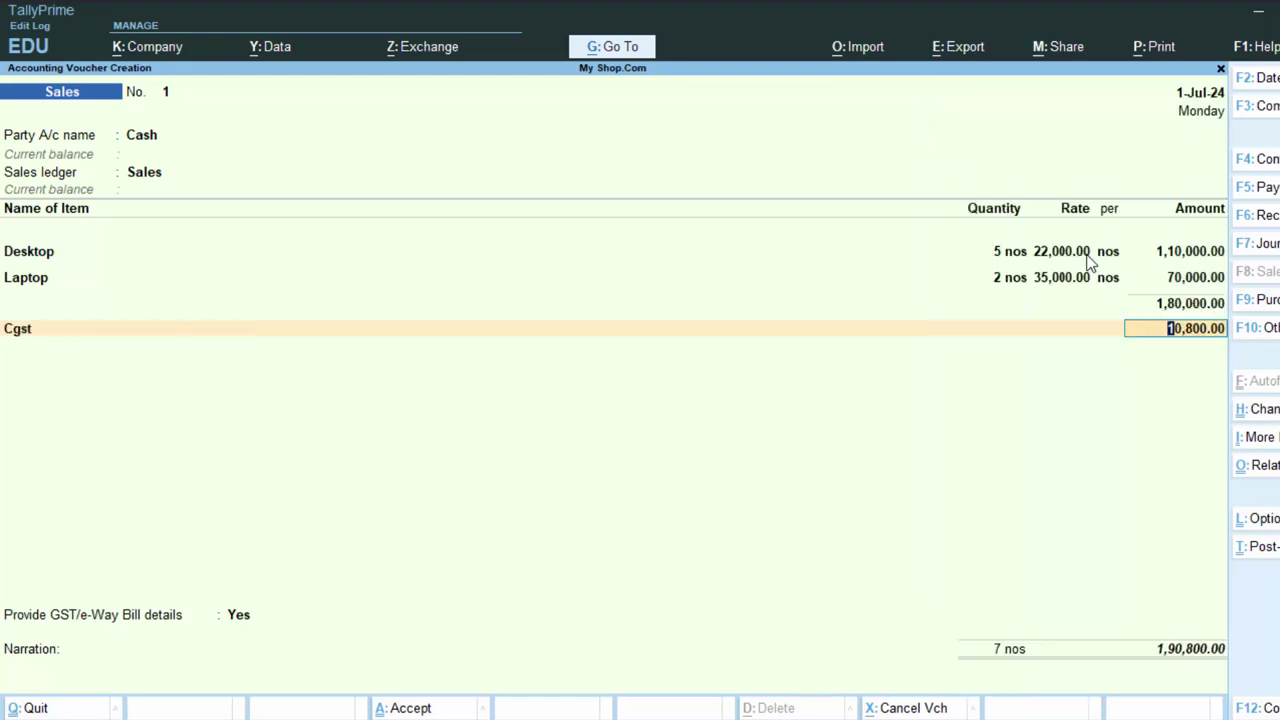
{"action": "key", "text": "Return"}
{"action": "type", "text": "s"}
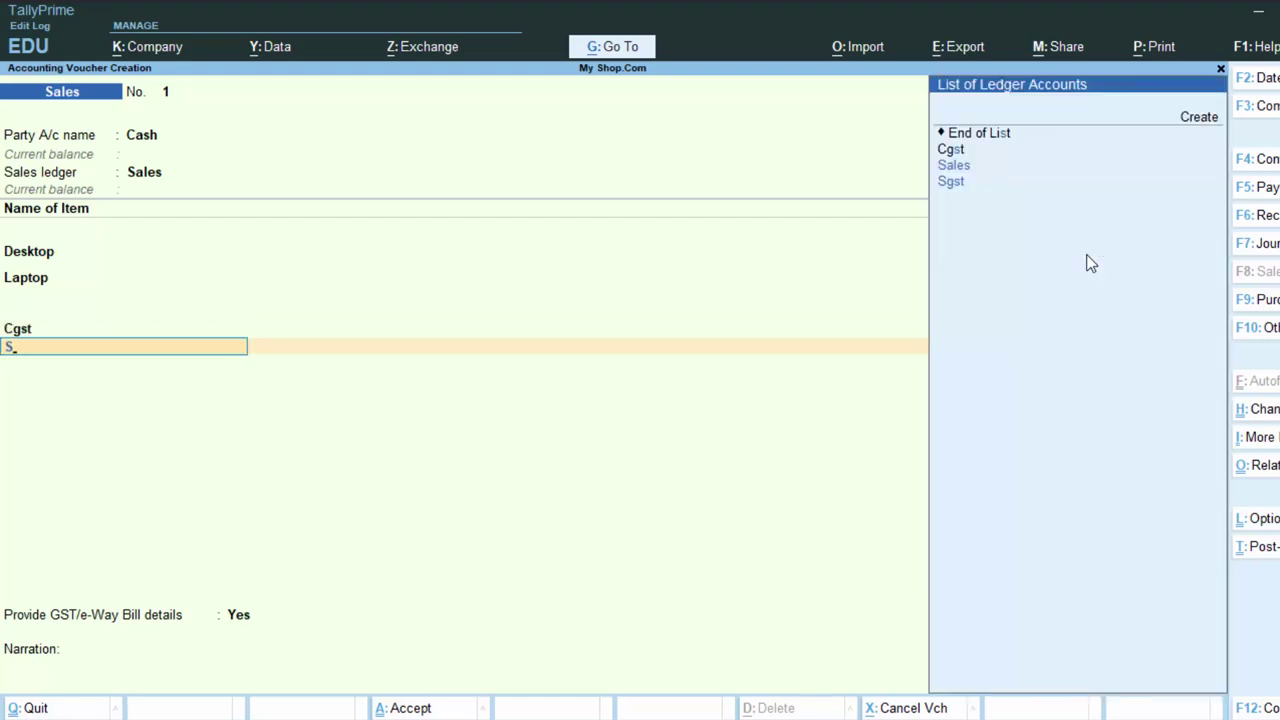
{"action": "key", "text": "Down"}
{"action": "key", "text": "Down"}
{"action": "key", "text": "Return"}
{"action": "key", "text": "Return"}
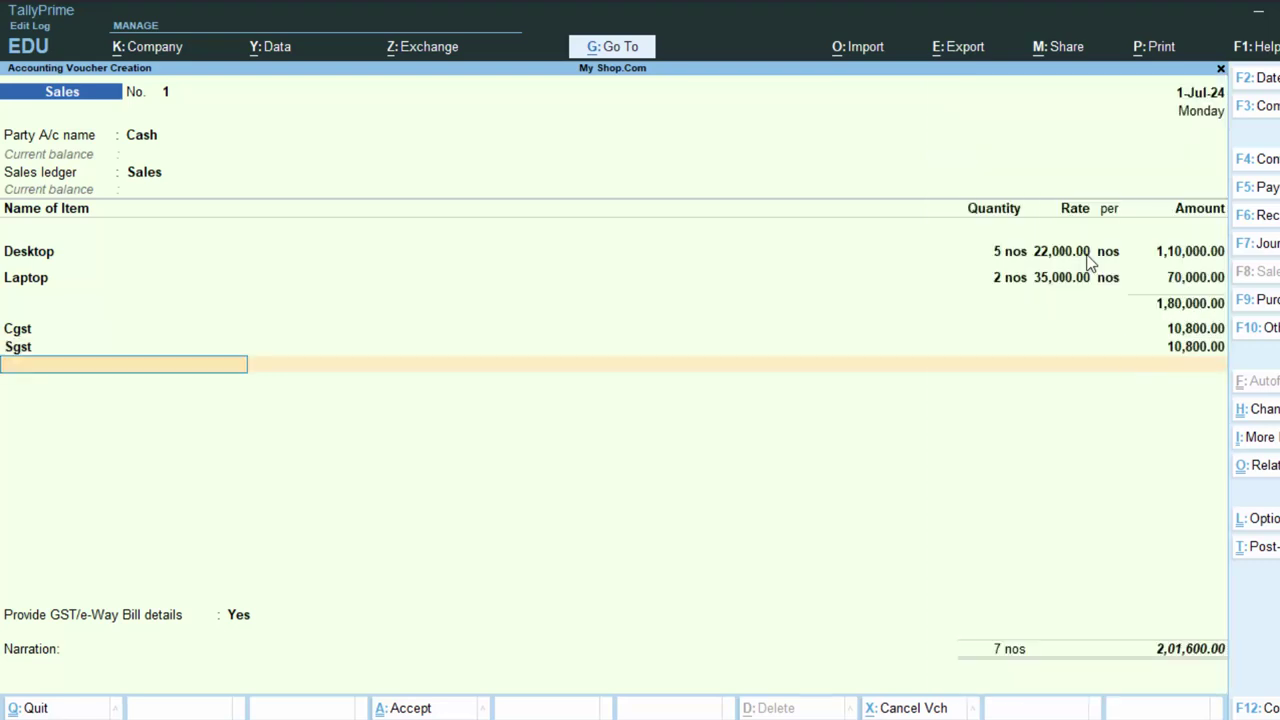
{"action": "key", "text": "Return"}
{"action": "key", "text": "Return"}
{"action": "key", "text": "Return"}
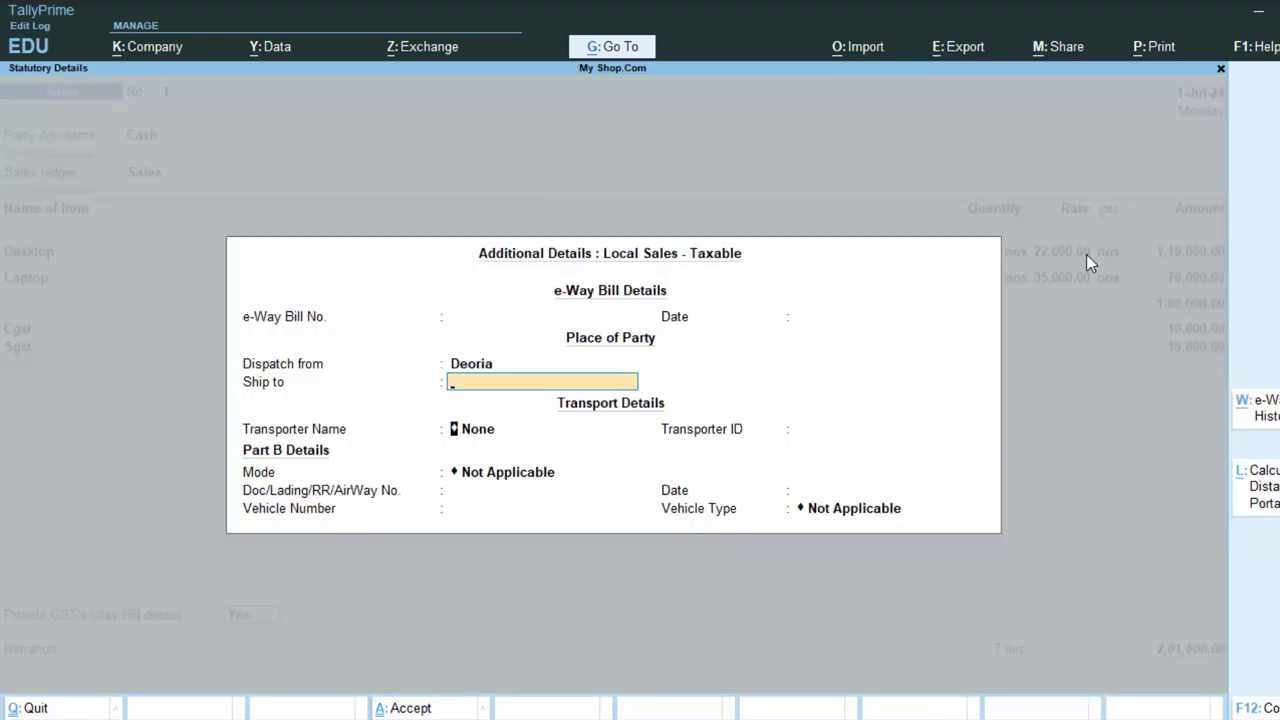
{"action": "key", "text": "Return"}
{"action": "key", "text": "Return"}
{"action": "key", "text": "Return"}
{"action": "key", "text": "Return"}
{"action": "key", "text": "Return"}
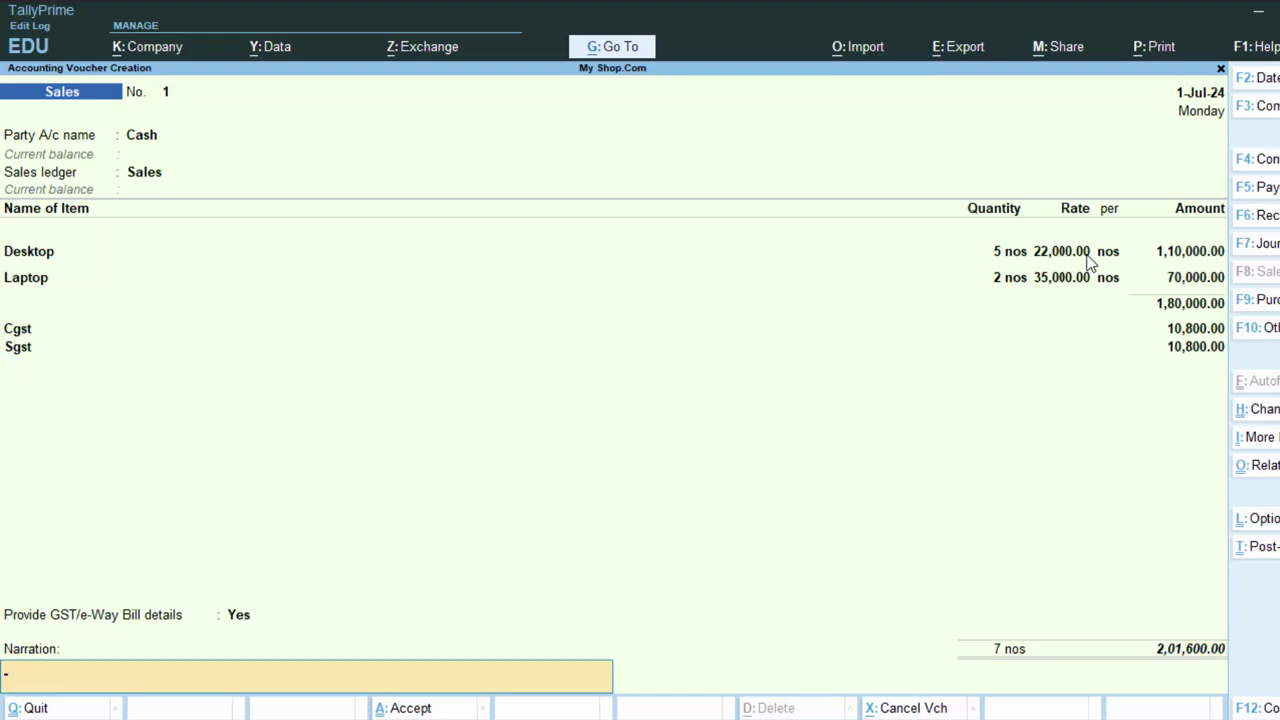
{"action": "type", "text": "The goo"}
{"action": "type", "text": "ds"}
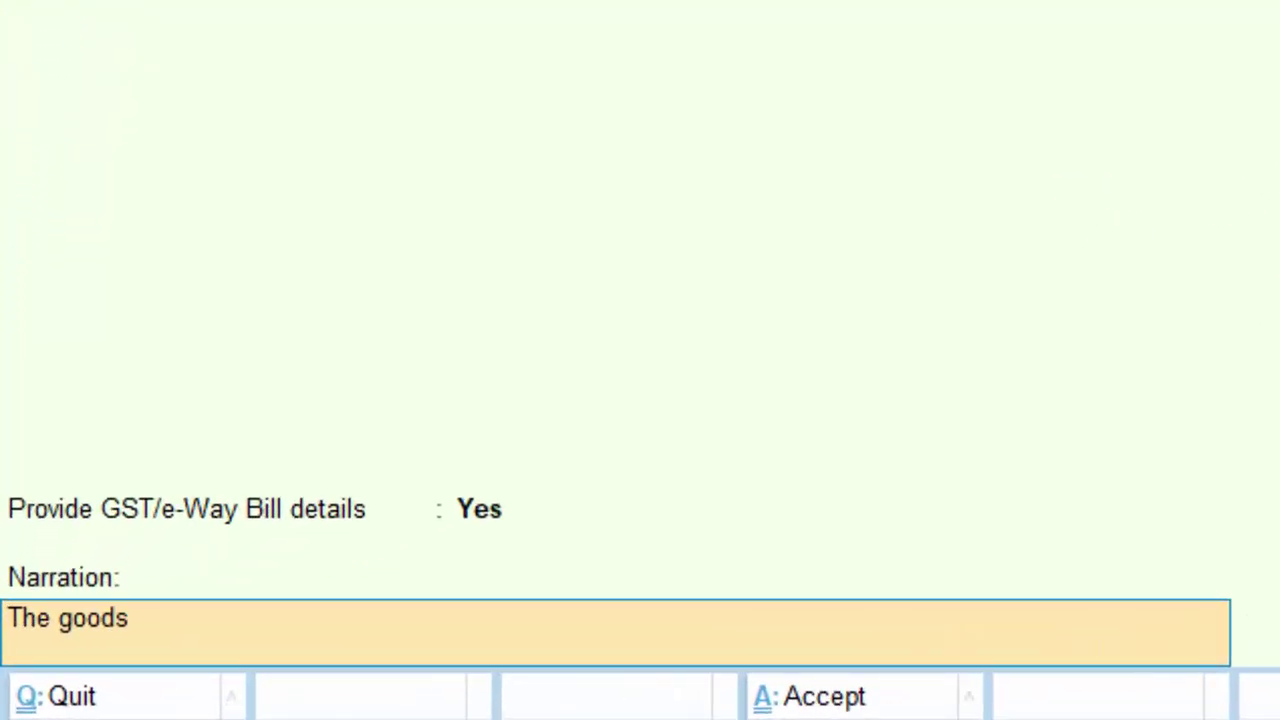
{"action": "type", "text": " have been"}
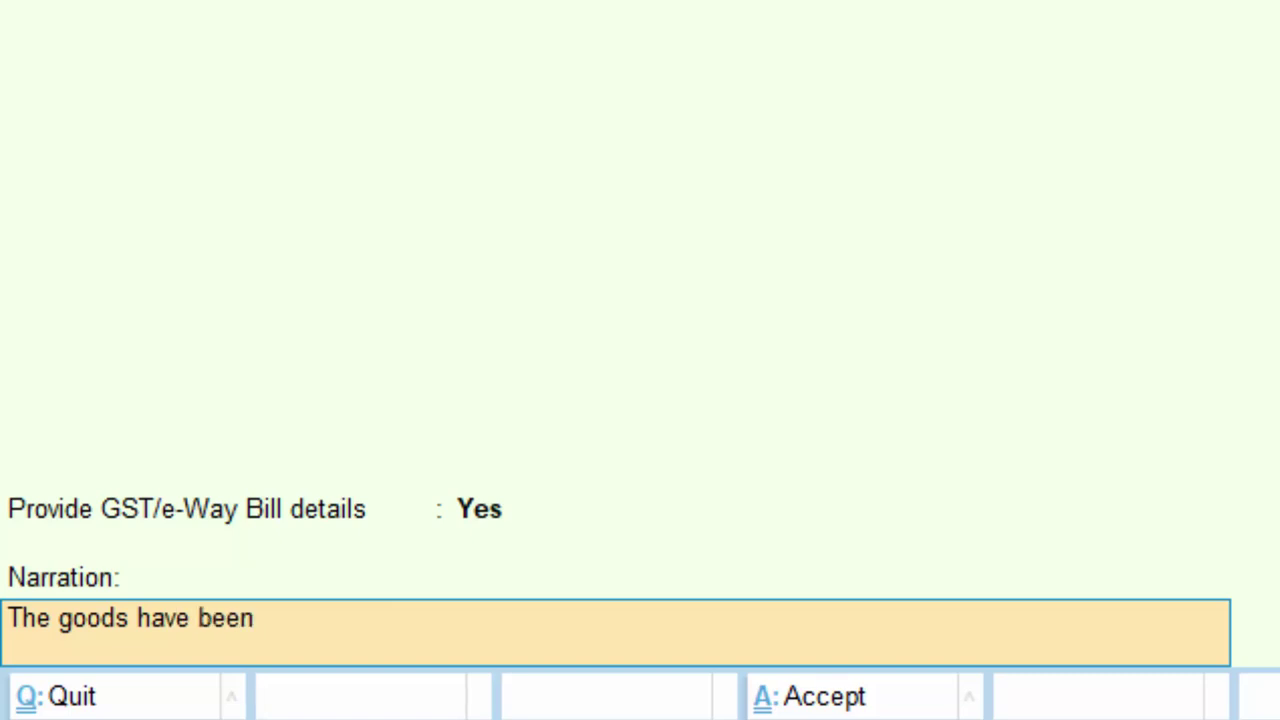
{"action": "type", "text": " sold on credit"}
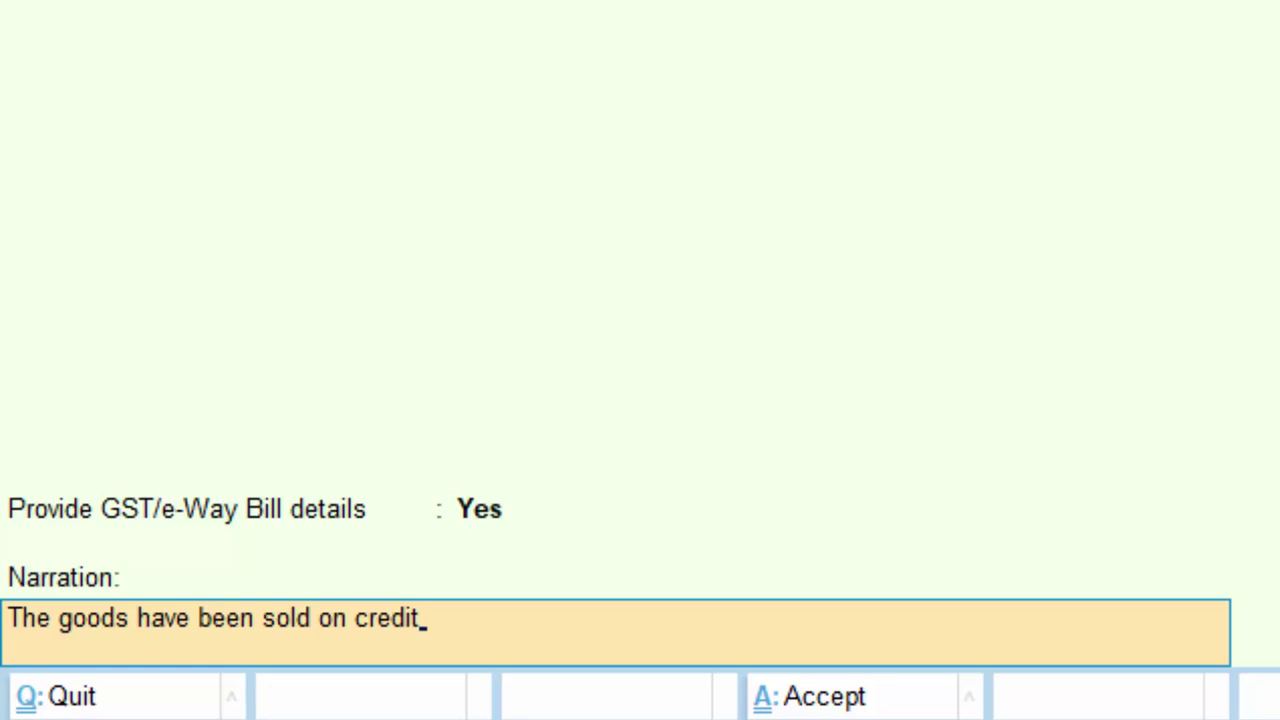
{"action": "key", "text": "Return"}
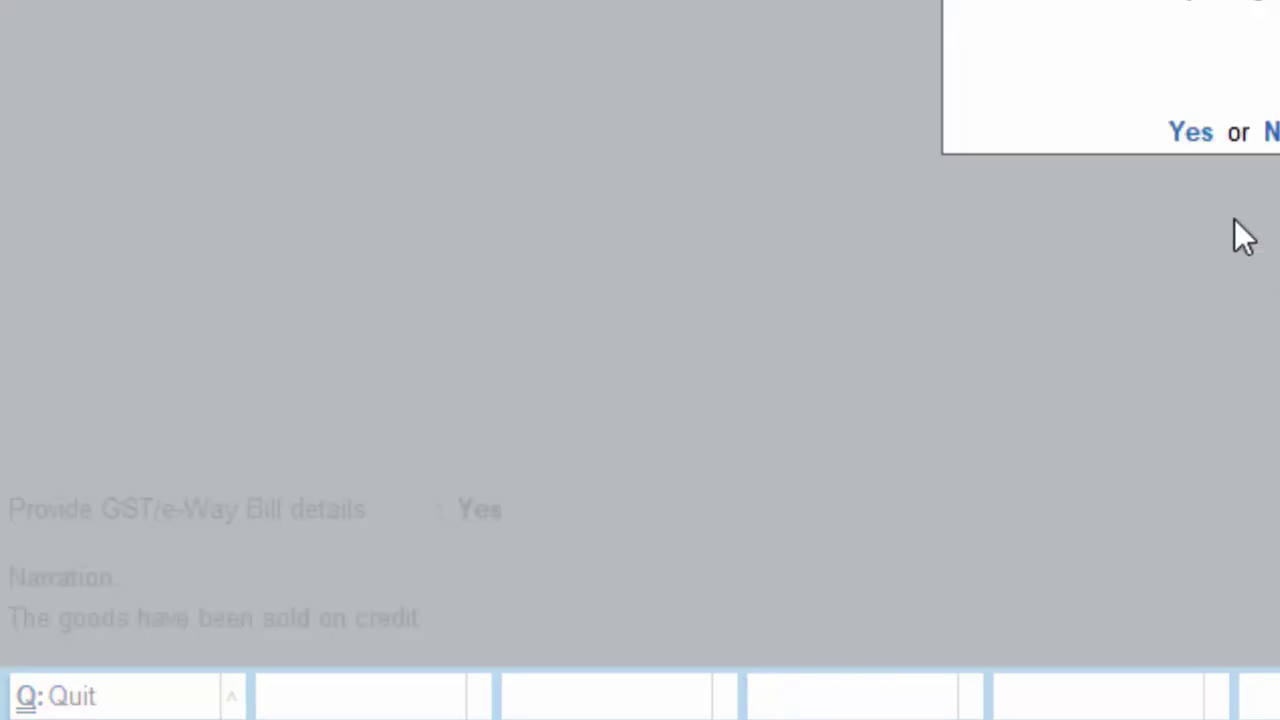
- Save the cash sale past the e-Way Bill warning and open the Day Book
{"action": "left_click", "coordinate": [1191, 133]}
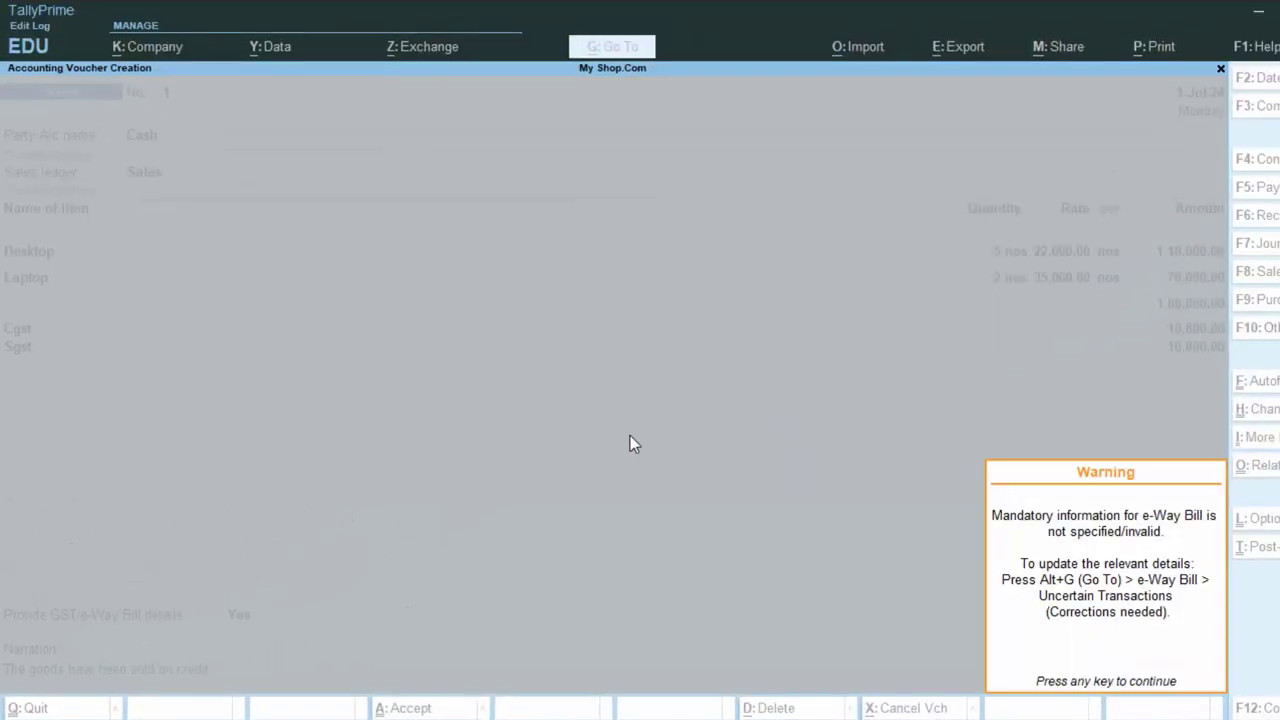
{"action": "left_click", "coordinate": [1055, 660]}
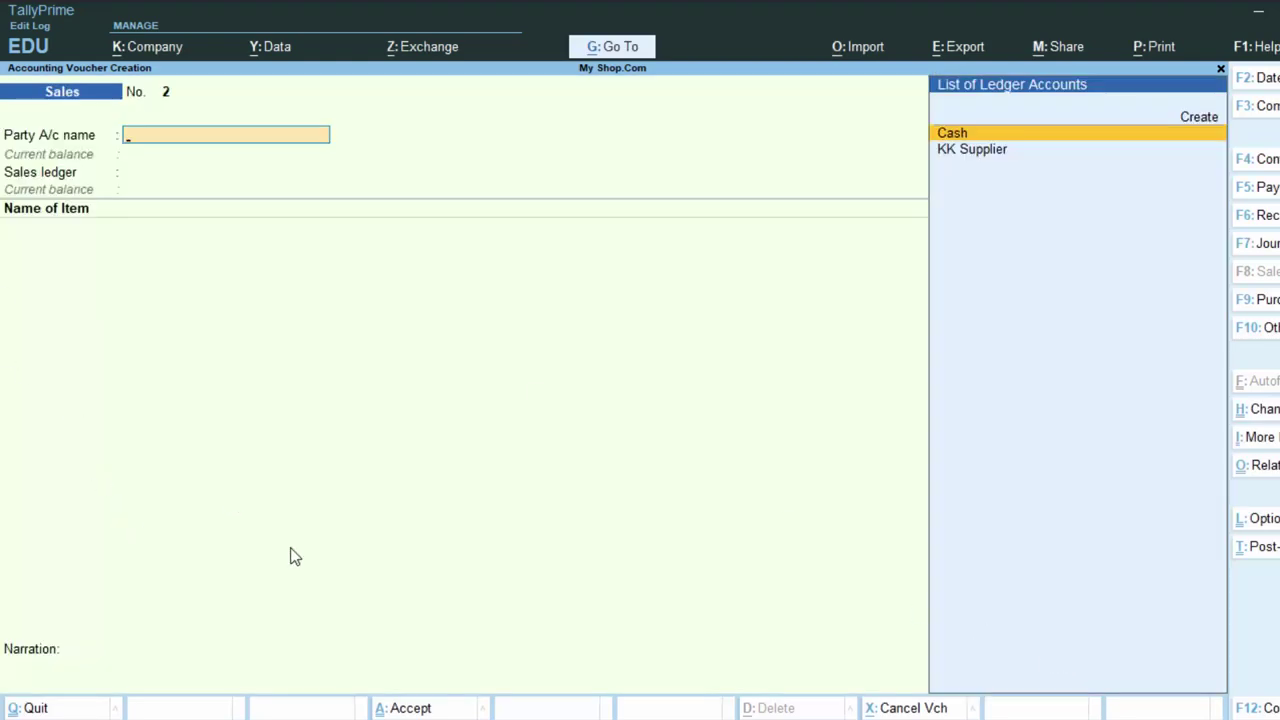
{"action": "key", "text": "Escape"}
{"action": "key", "text": "d"}
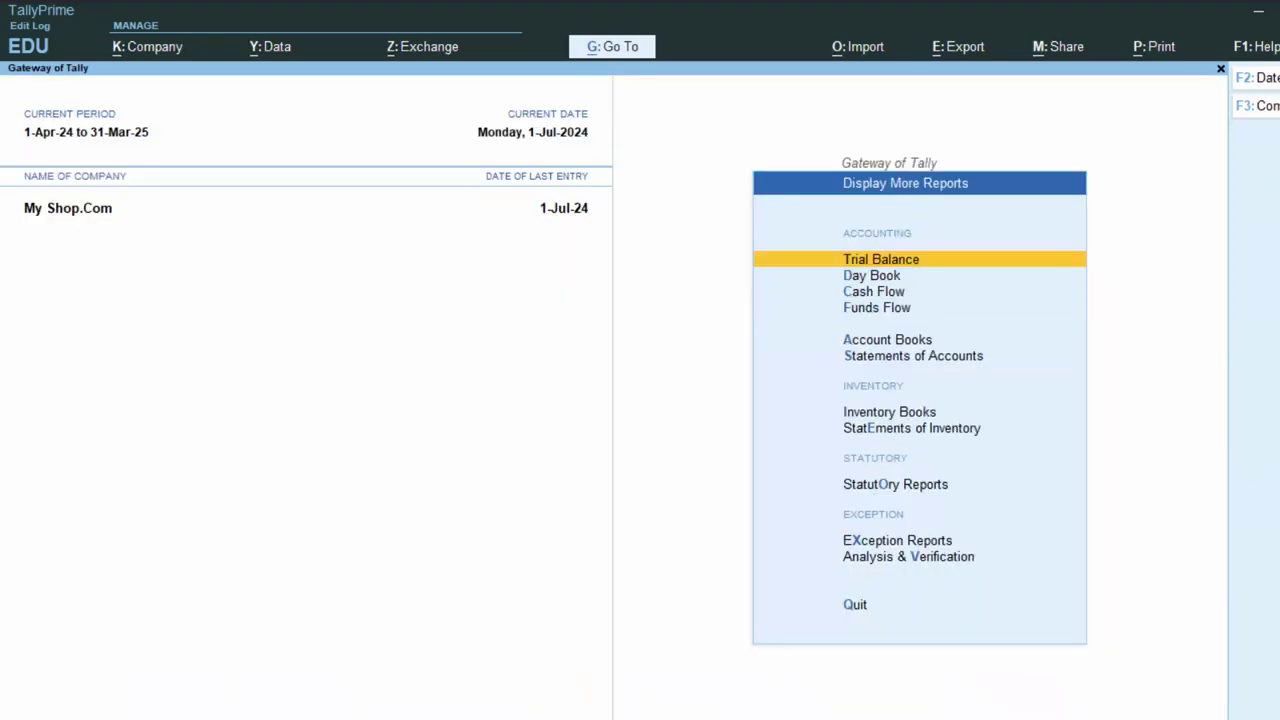
{"action": "key", "text": "d"}
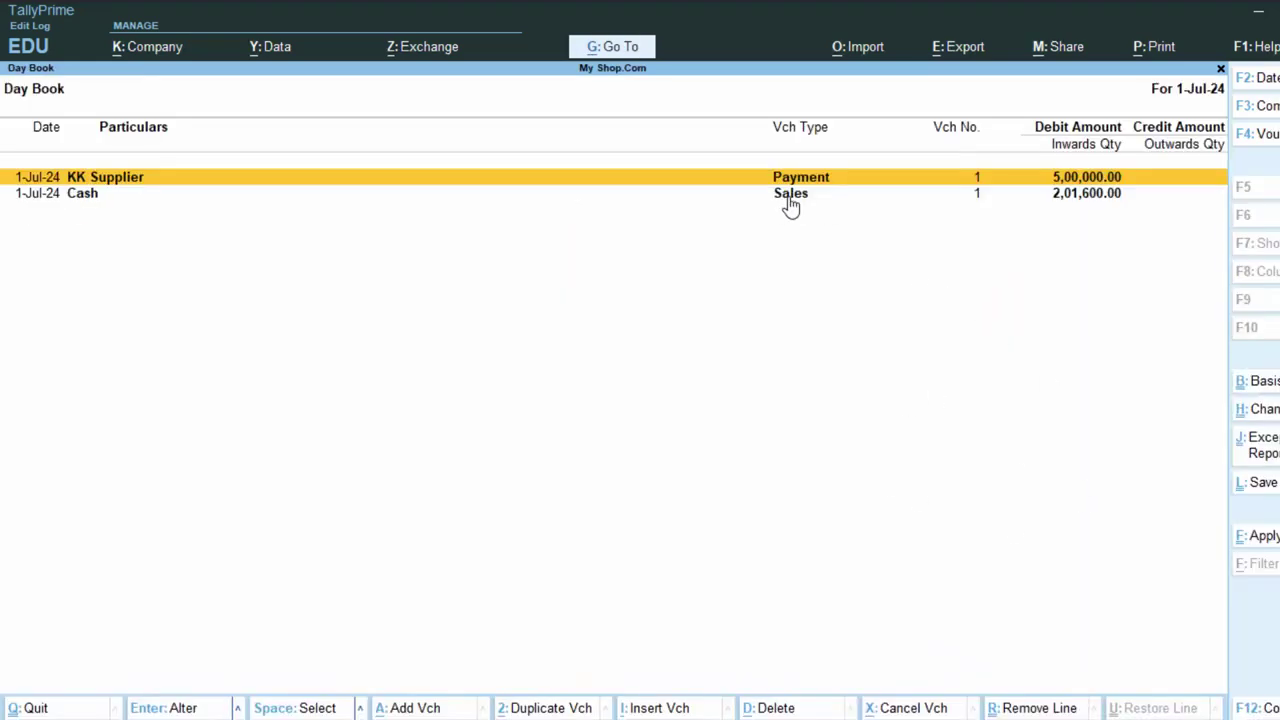
{"action": "left_click", "coordinate": [813, 194]}
{"action": "left_click", "coordinate": [813, 194]}
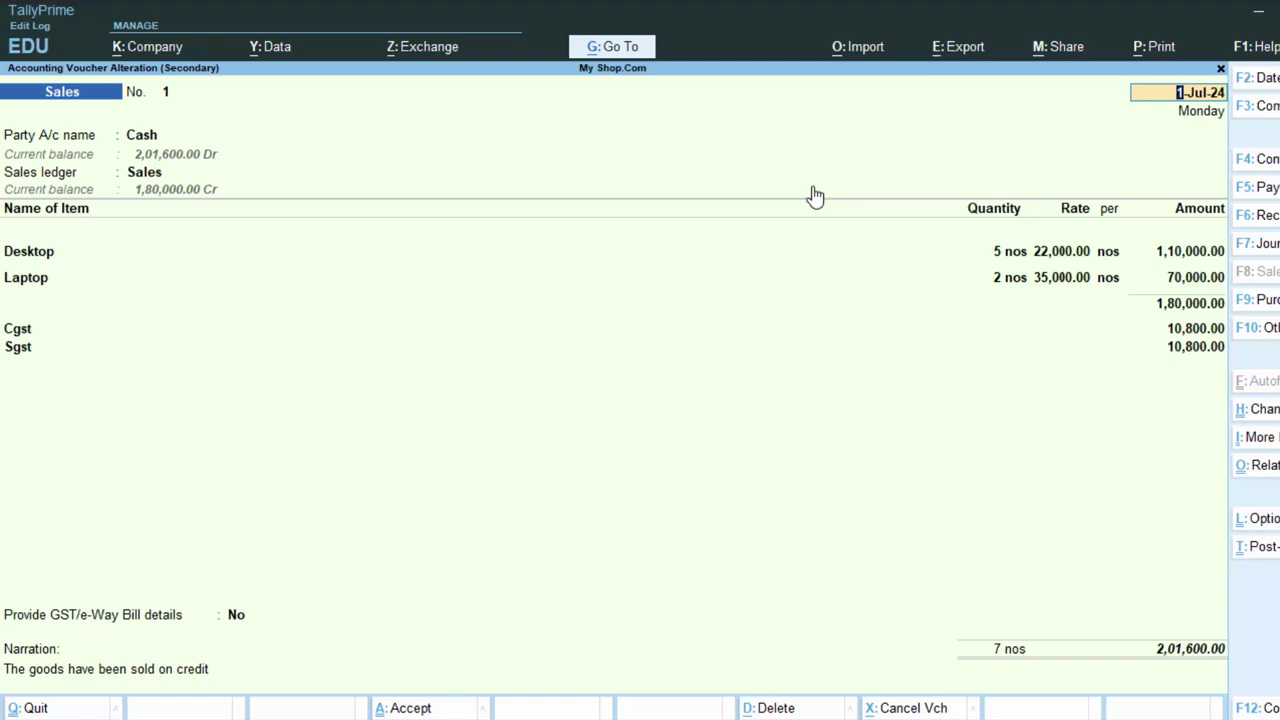
{"action": "key", "text": "alt+p"}
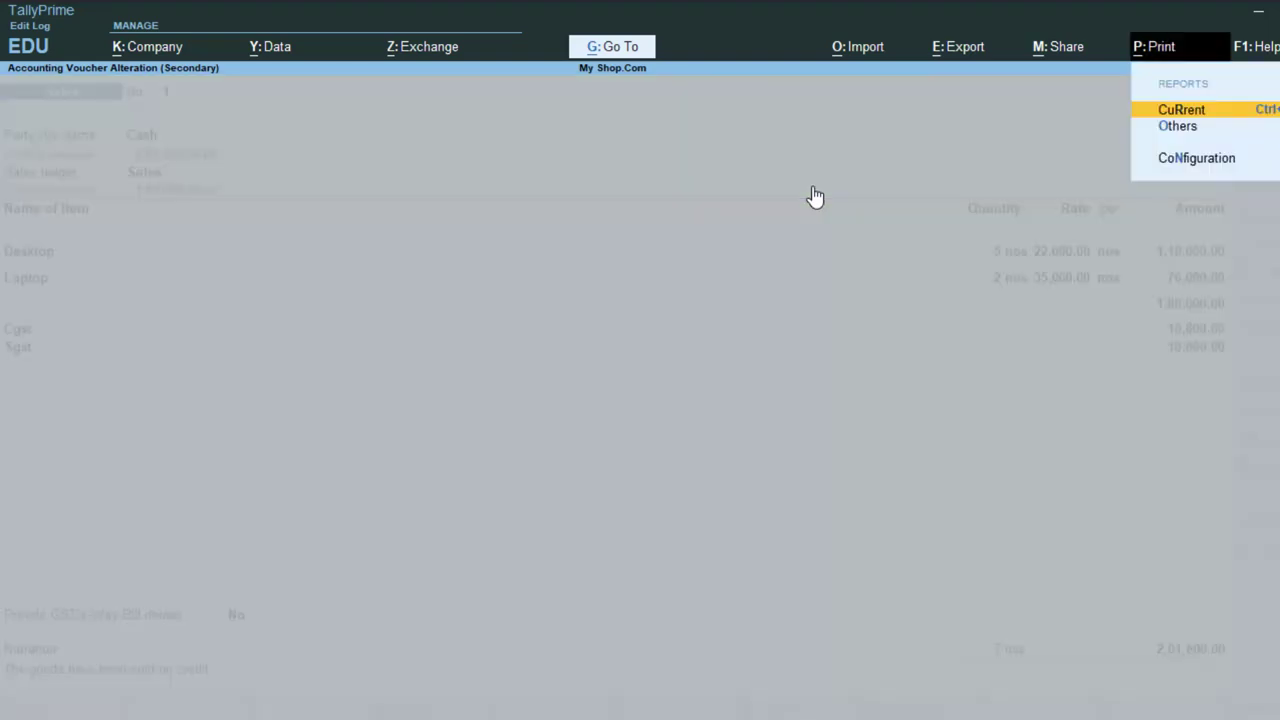
{"action": "key", "text": "Return"}
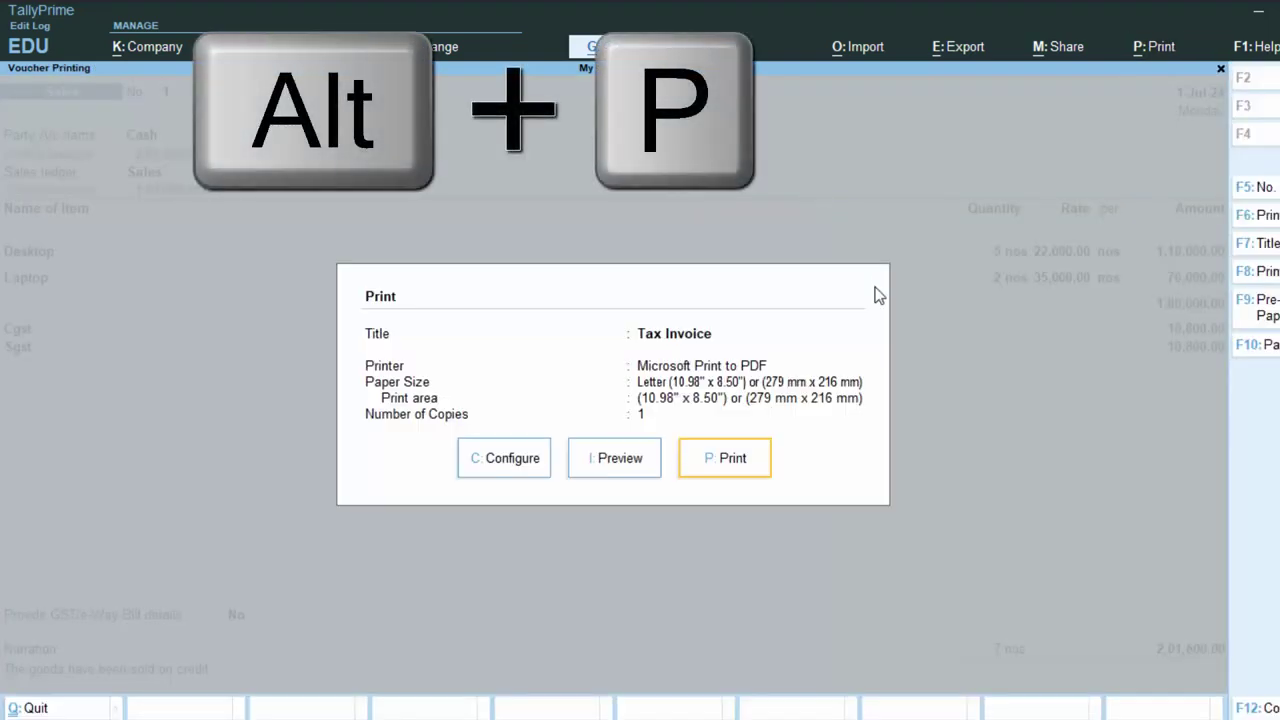
{"action": "key", "text": "i"}
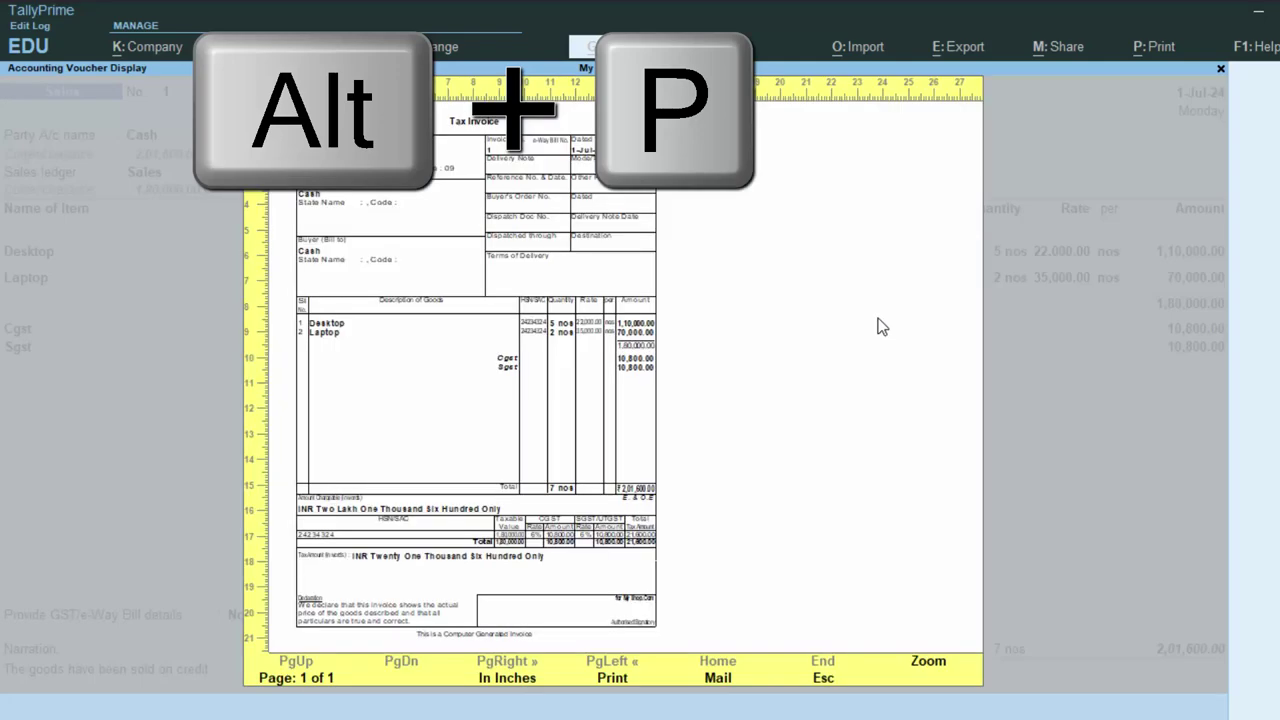
{"action": "left_click", "coordinate": [928, 668]}
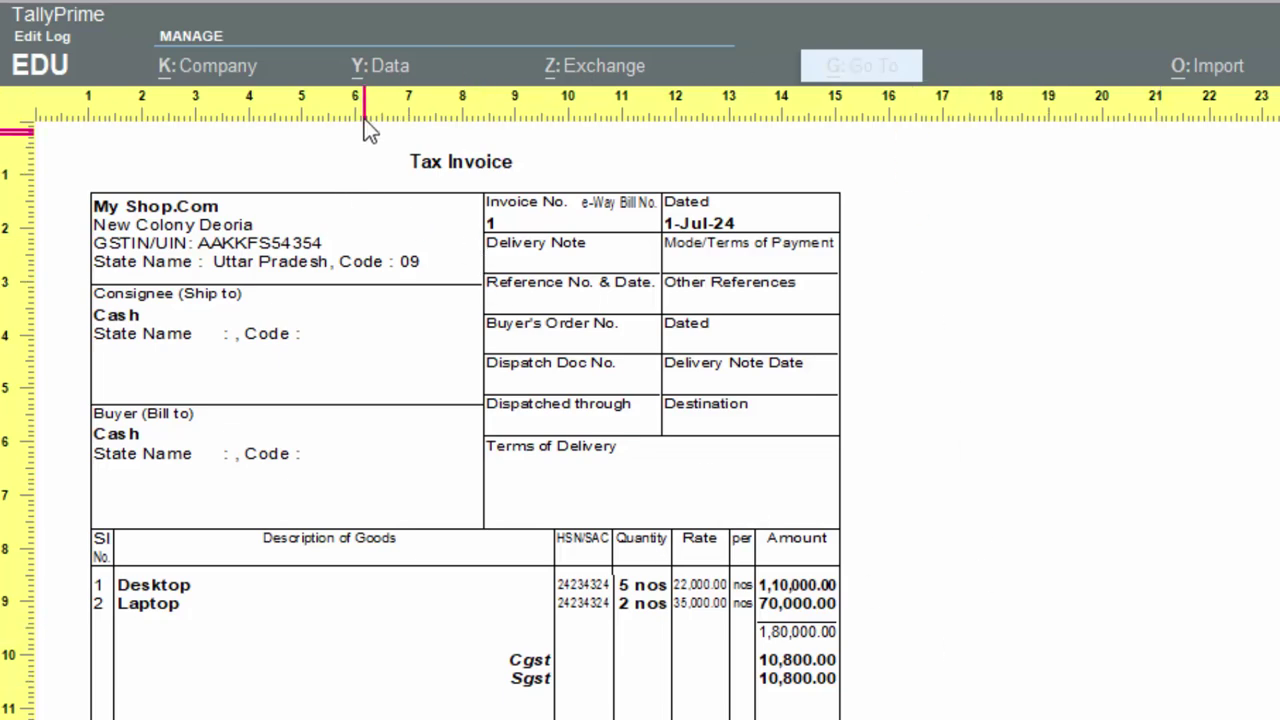
{"action": "left_click", "coordinate": [495, 268]}
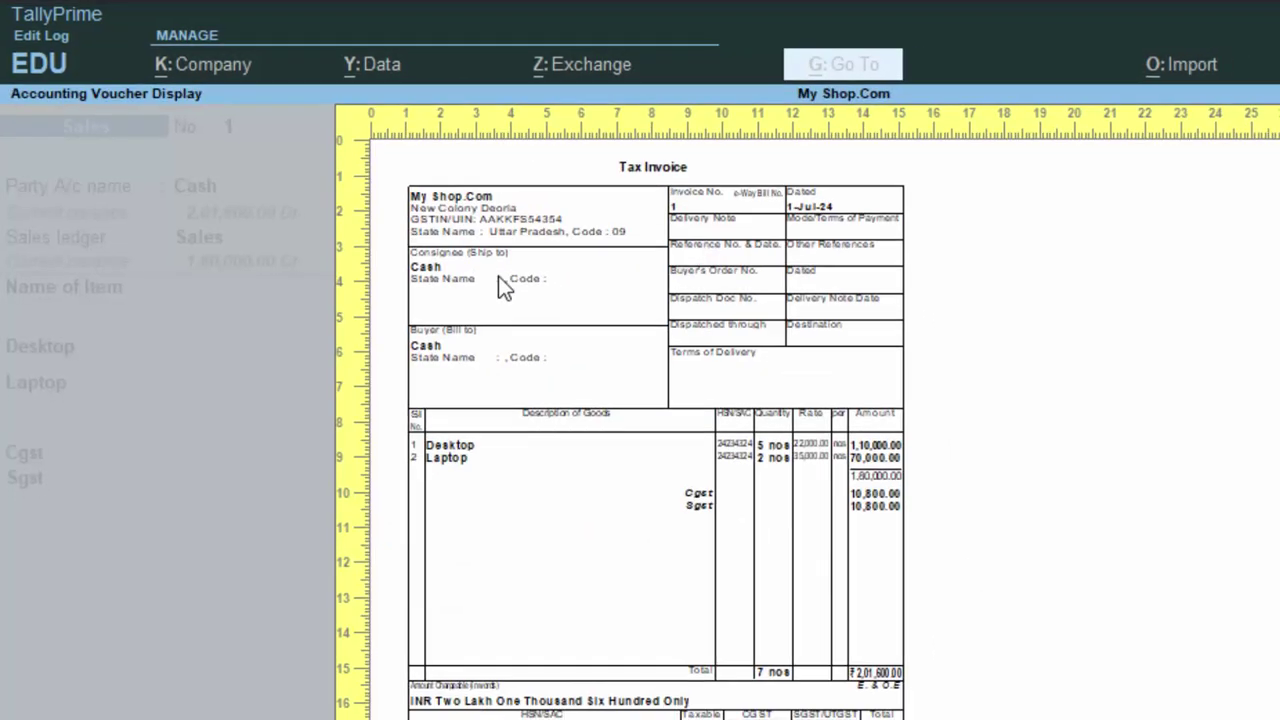
{"action": "key", "text": "Escape"}
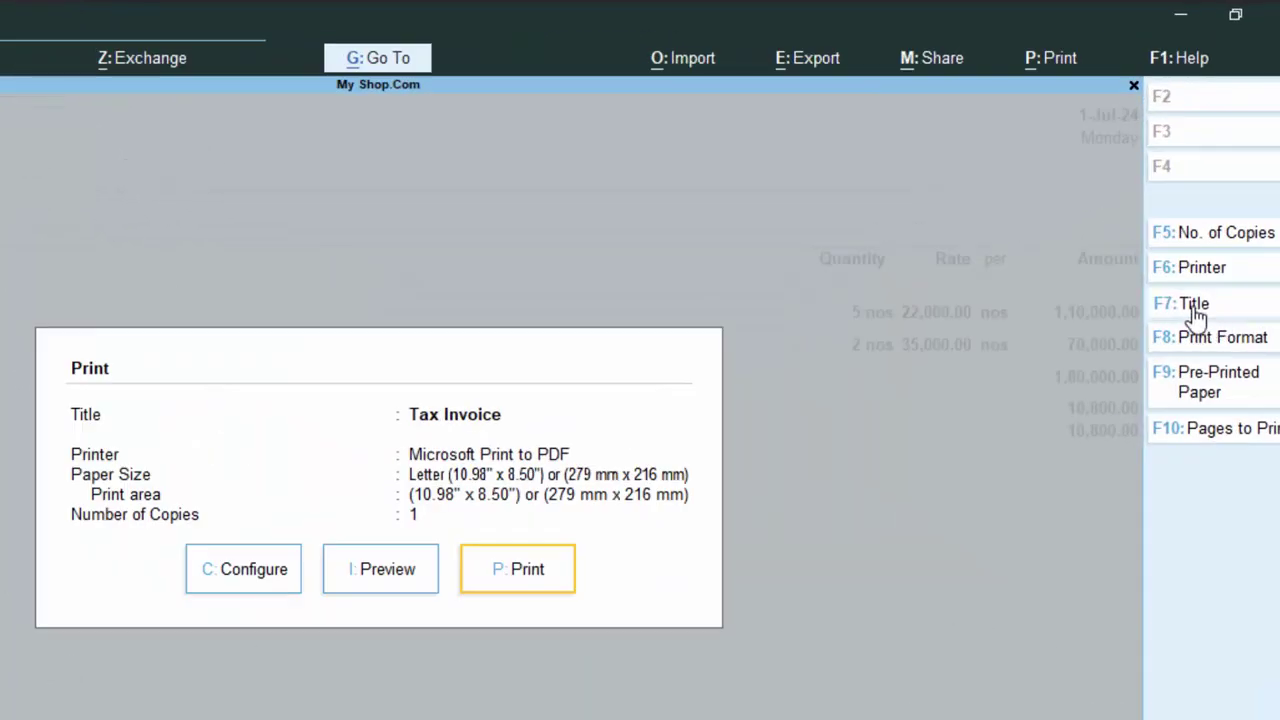
- Set the invoice title to 'Suraj Computer Shop', preview it, then return to the voucher
{"action": "left_click", "coordinate": [1196, 313]}
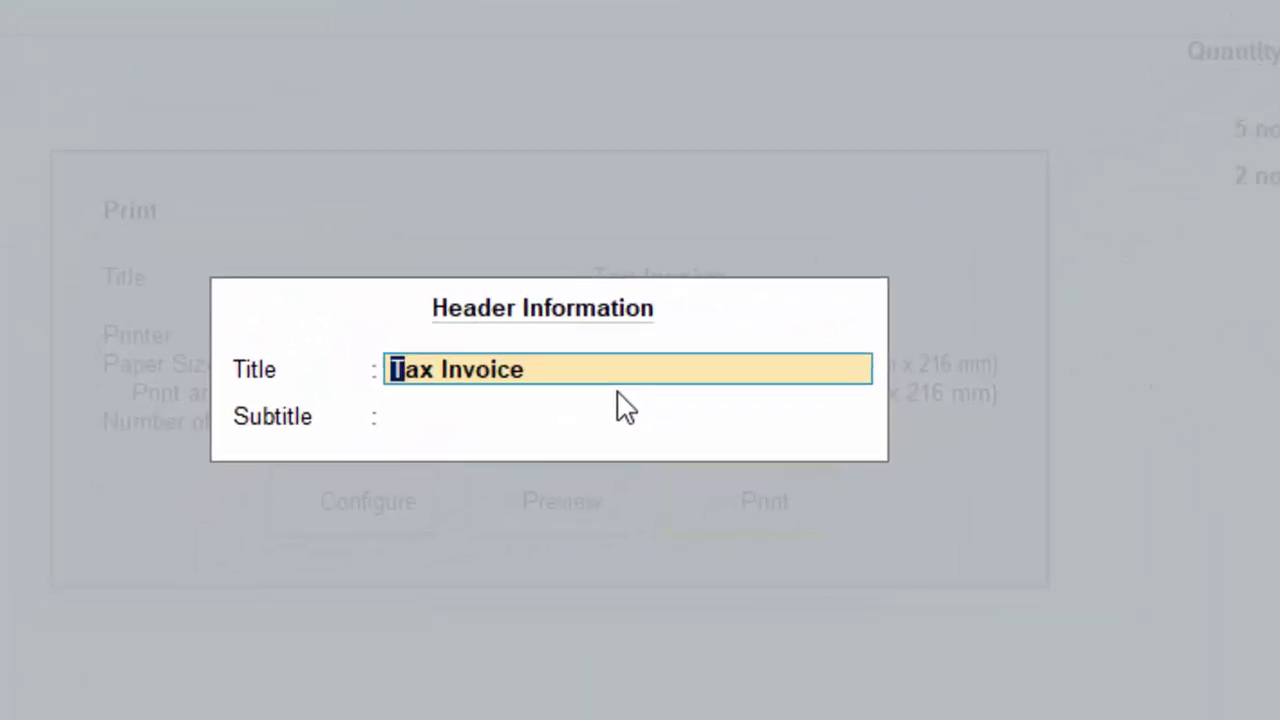
{"action": "type", "text": "Suraj"}
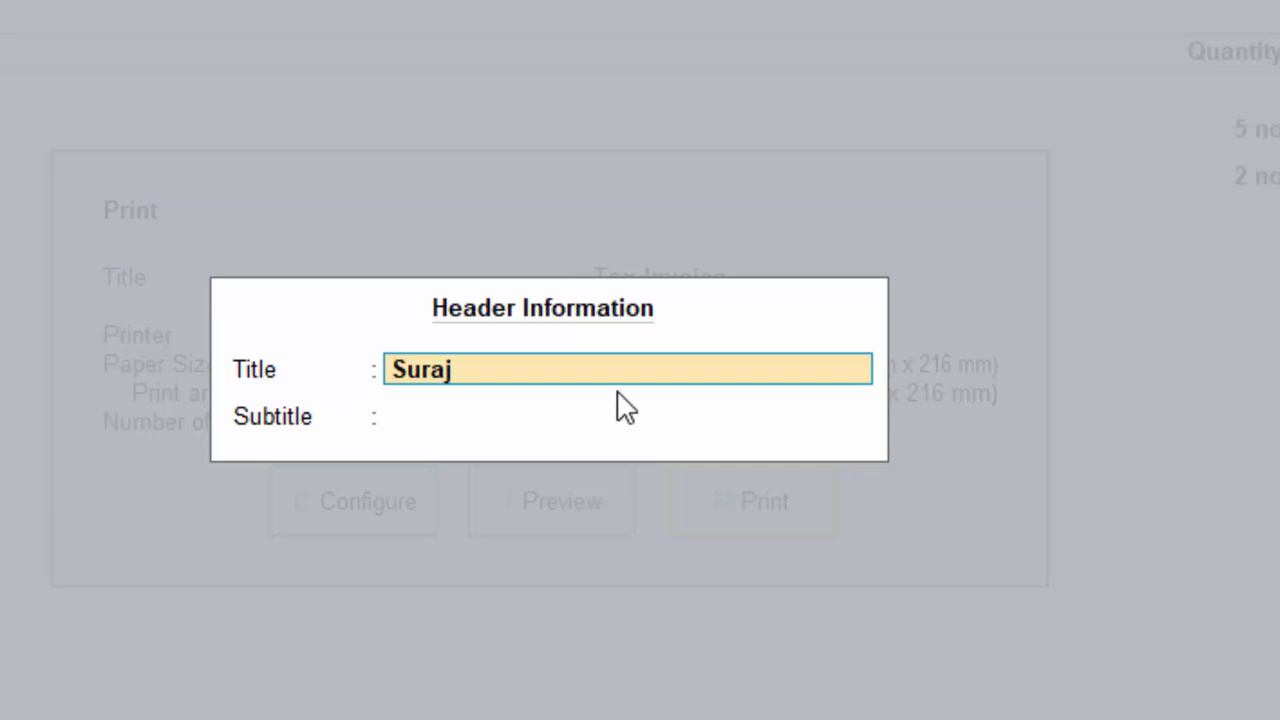
{"action": "type", "text": " Comp"}
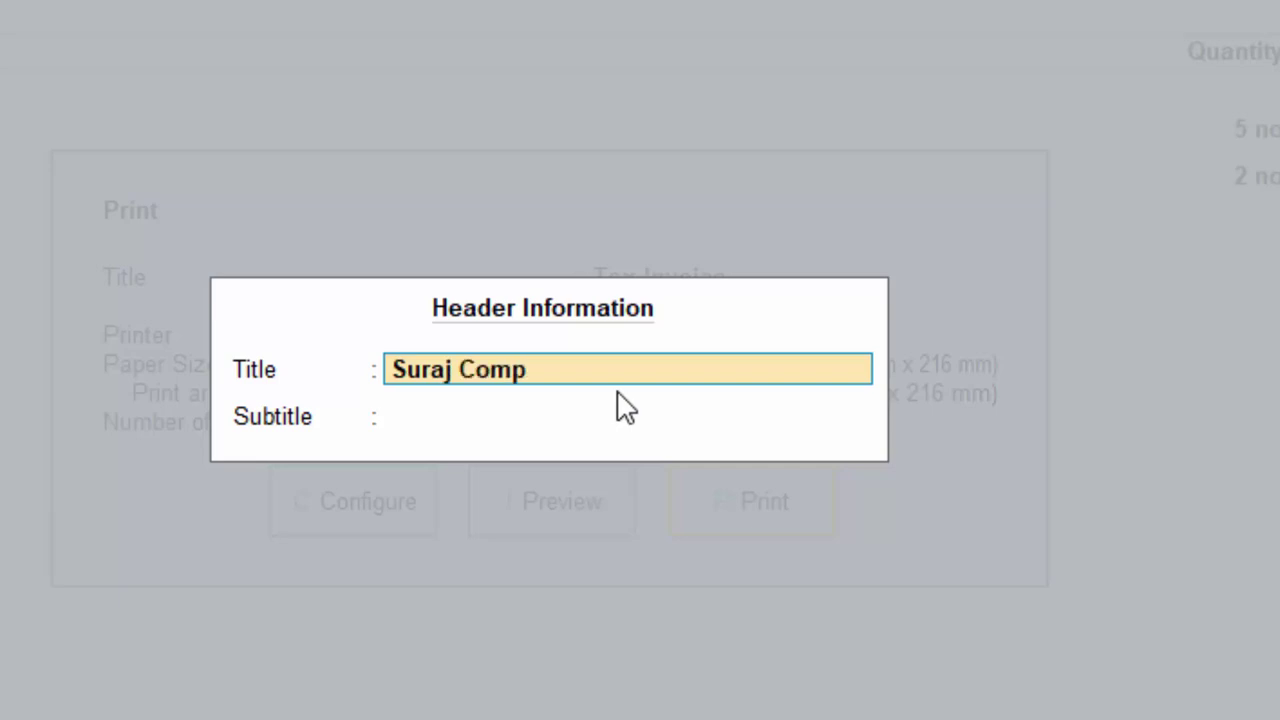
{"action": "type", "text": "uter Shop"}
{"action": "key", "text": "Return"}
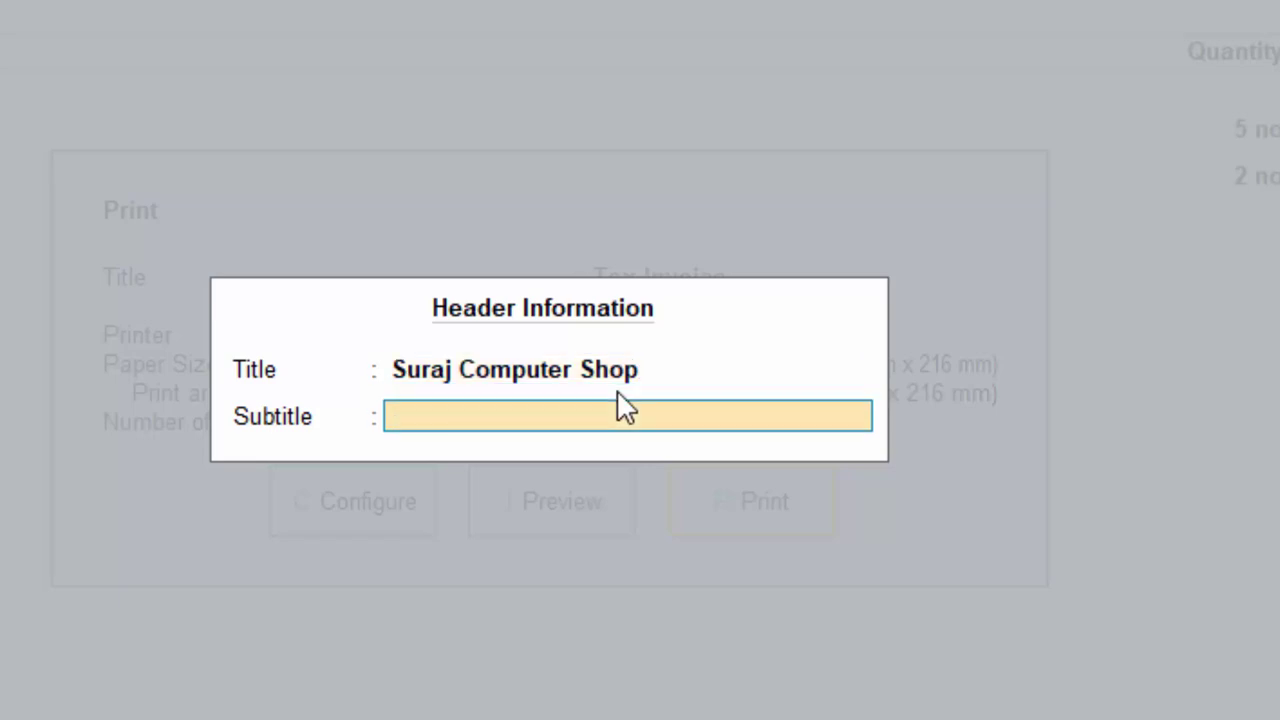
{"action": "key", "text": "Return"}
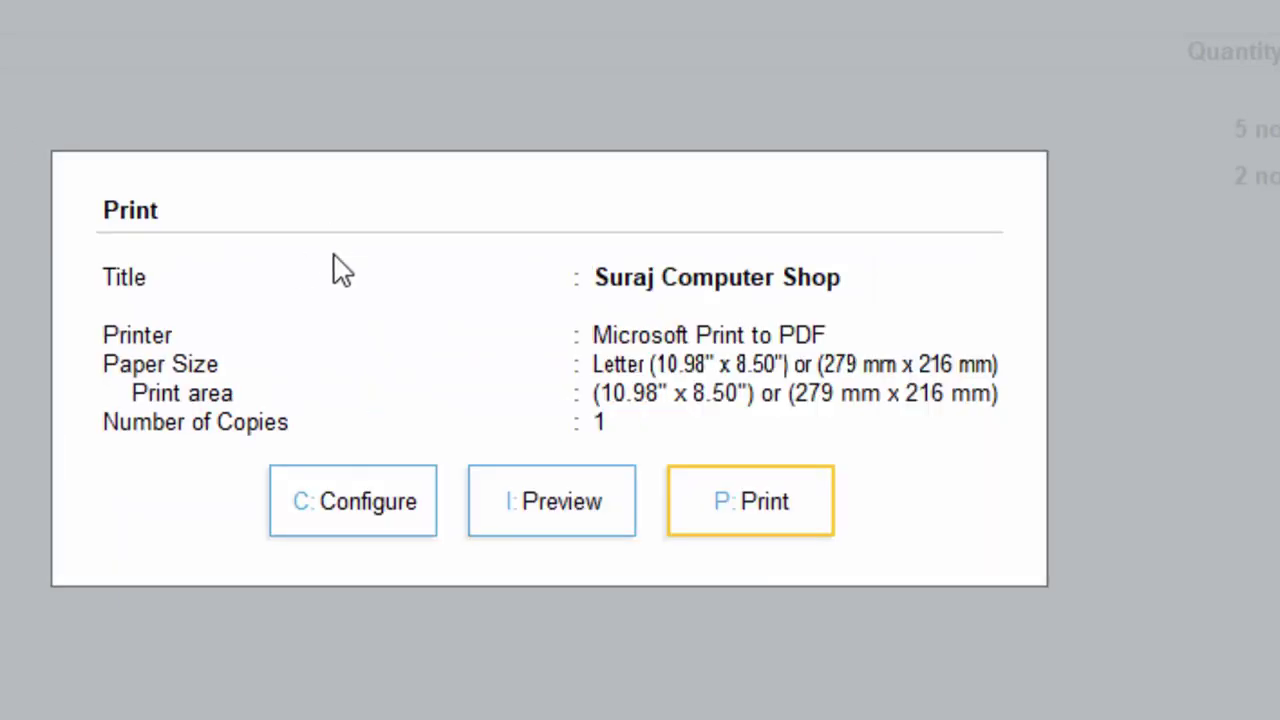
{"action": "left_click", "coordinate": [516, 530]}
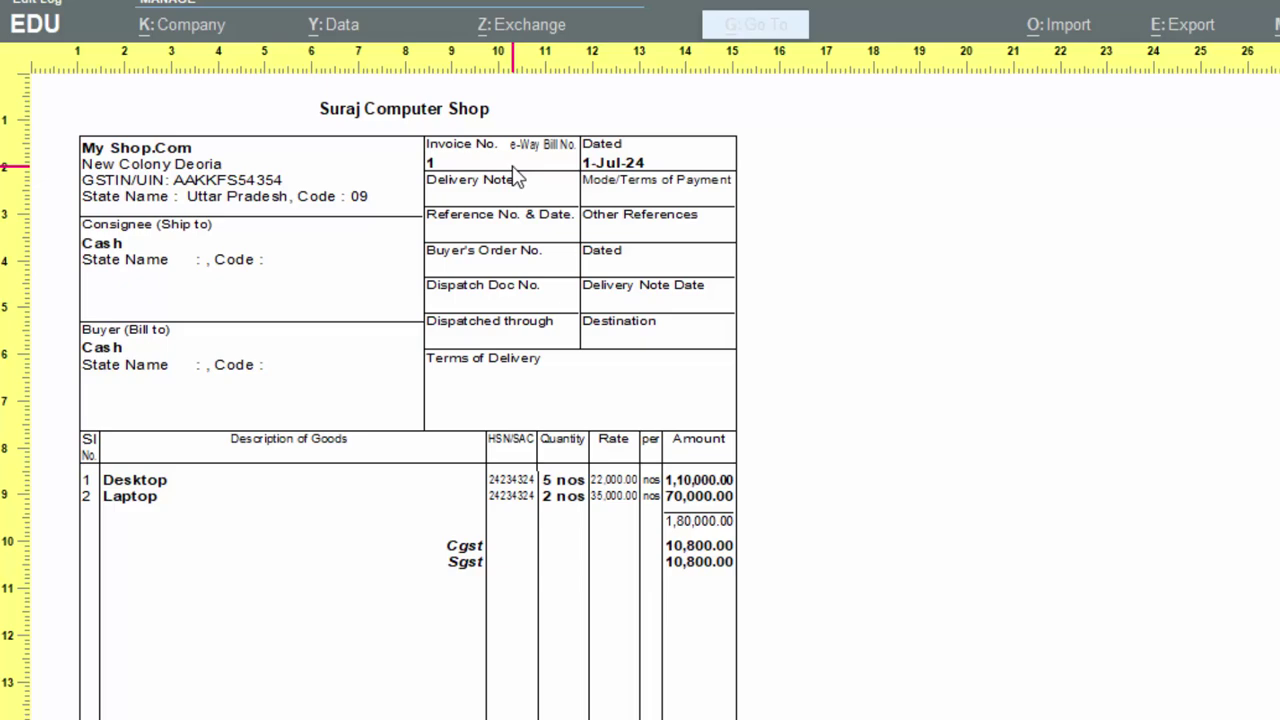
{"action": "key", "text": "Escape"}
{"action": "key", "text": "Escape"}
{"action": "key", "text": "Escape"}
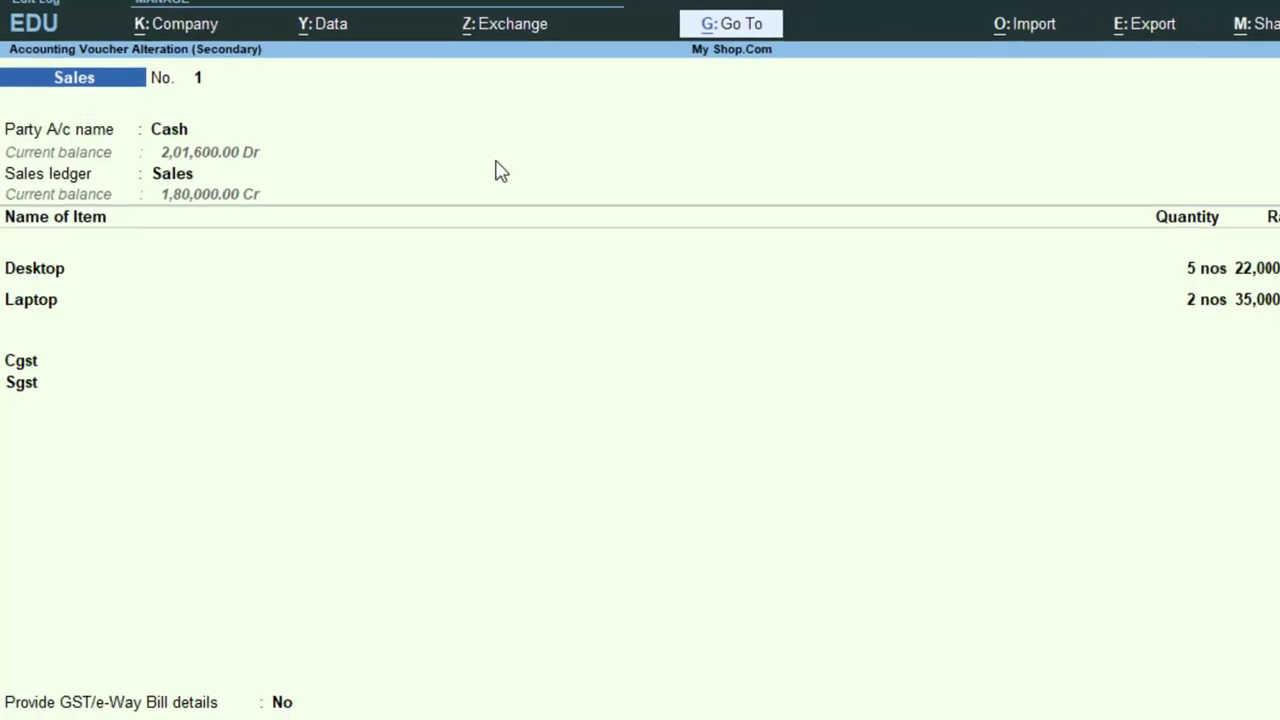
- Quit the finished cash sale, start Sales voucher No. 2, and begin creating a new party ledger
{"action": "key", "text": "BackSpace"}
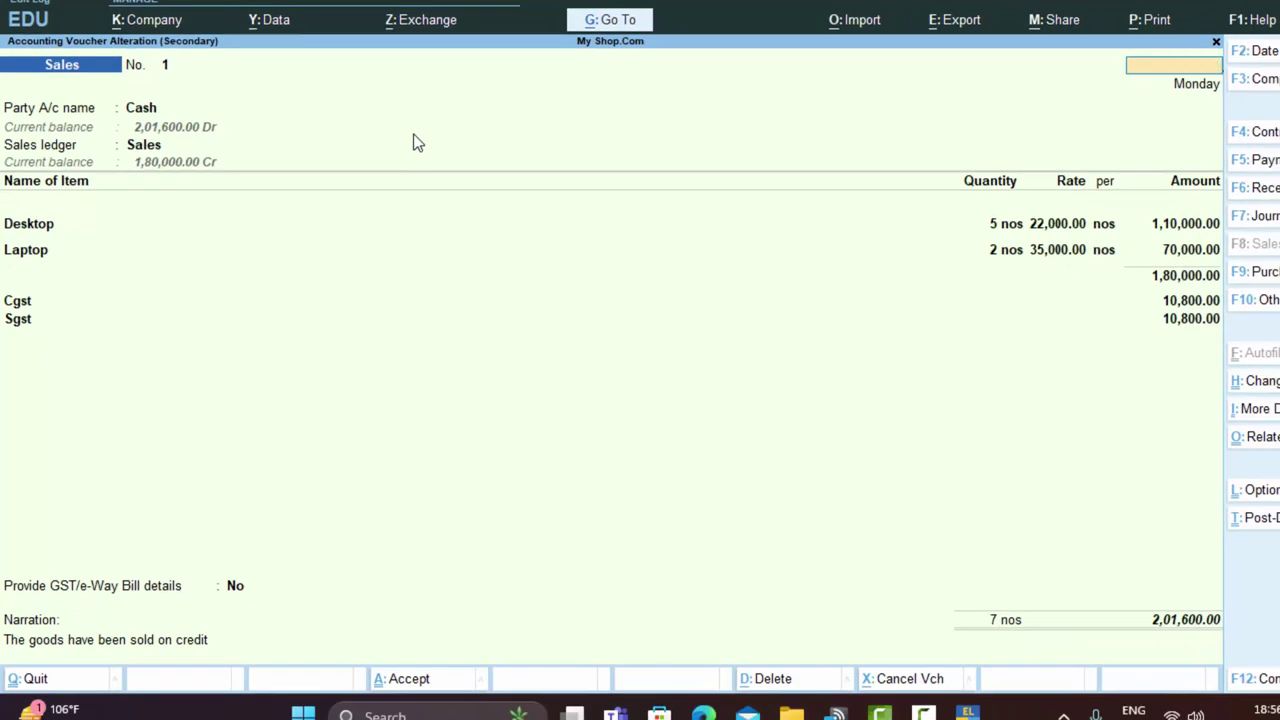
{"action": "key", "text": "Escape"}
{"action": "key", "text": "y"}
{"action": "key", "text": "Escape"}
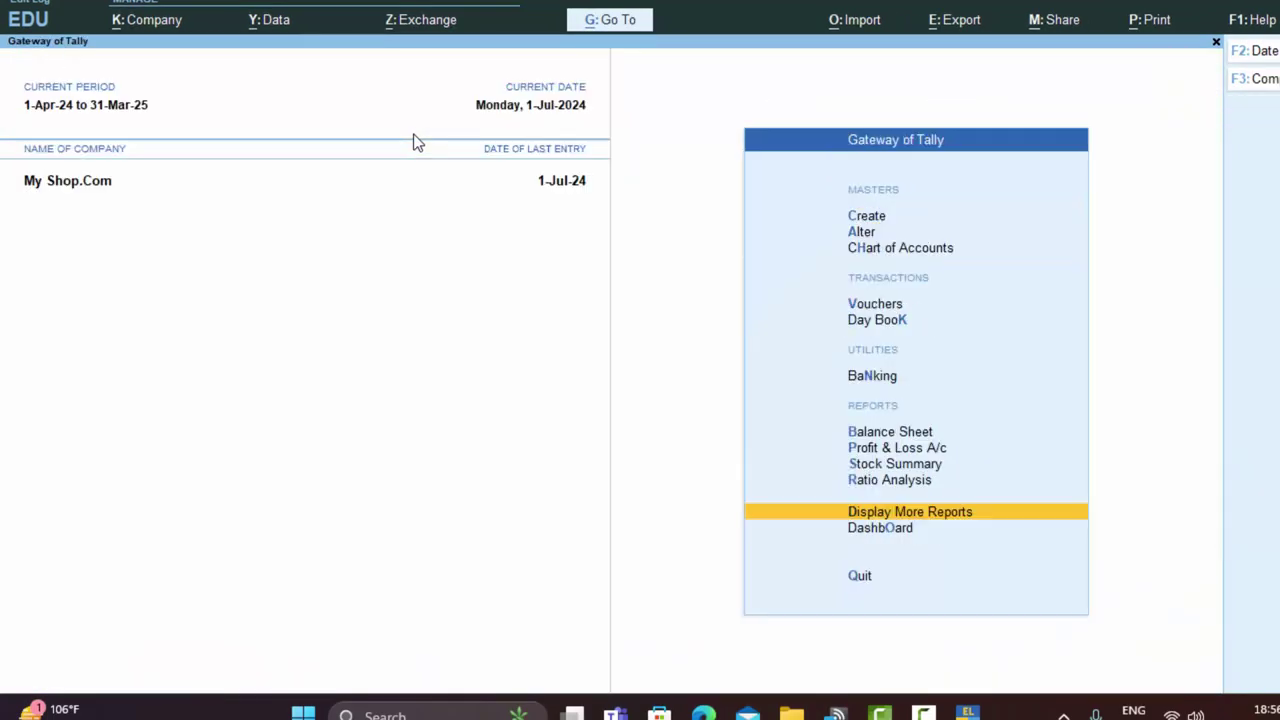
{"action": "key", "text": "v"}
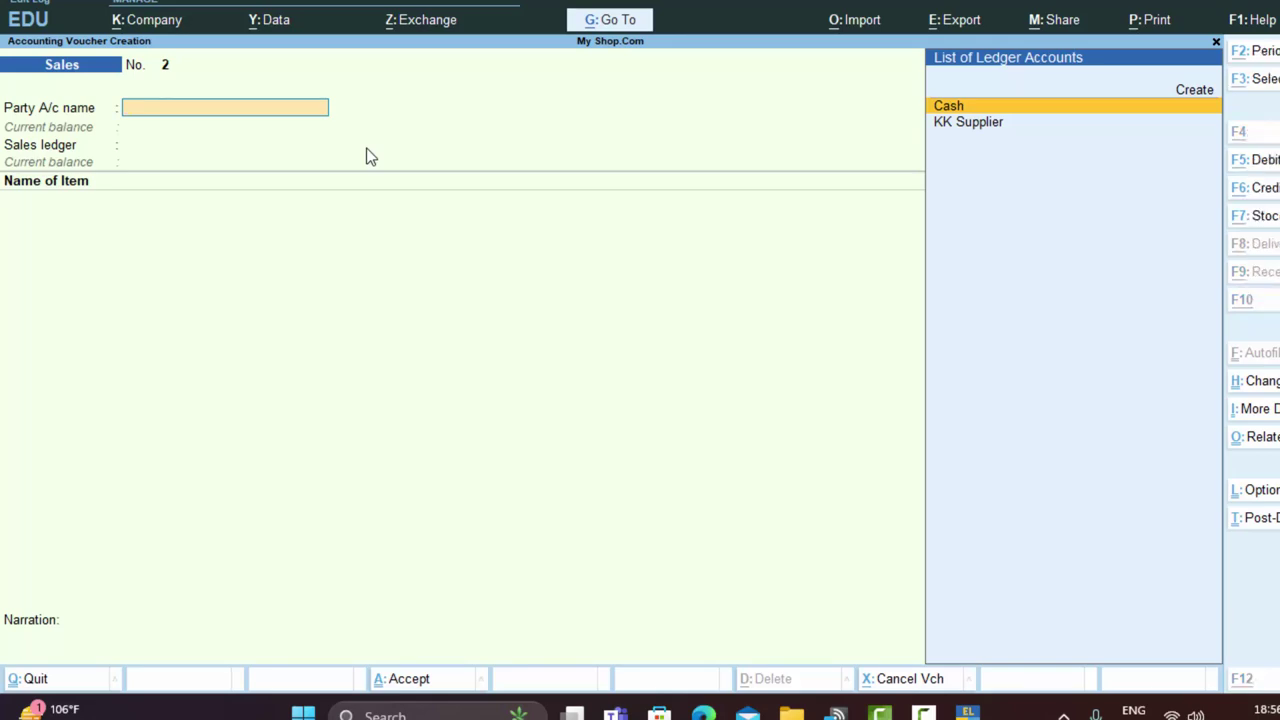
{"action": "key", "text": "alt+c"}
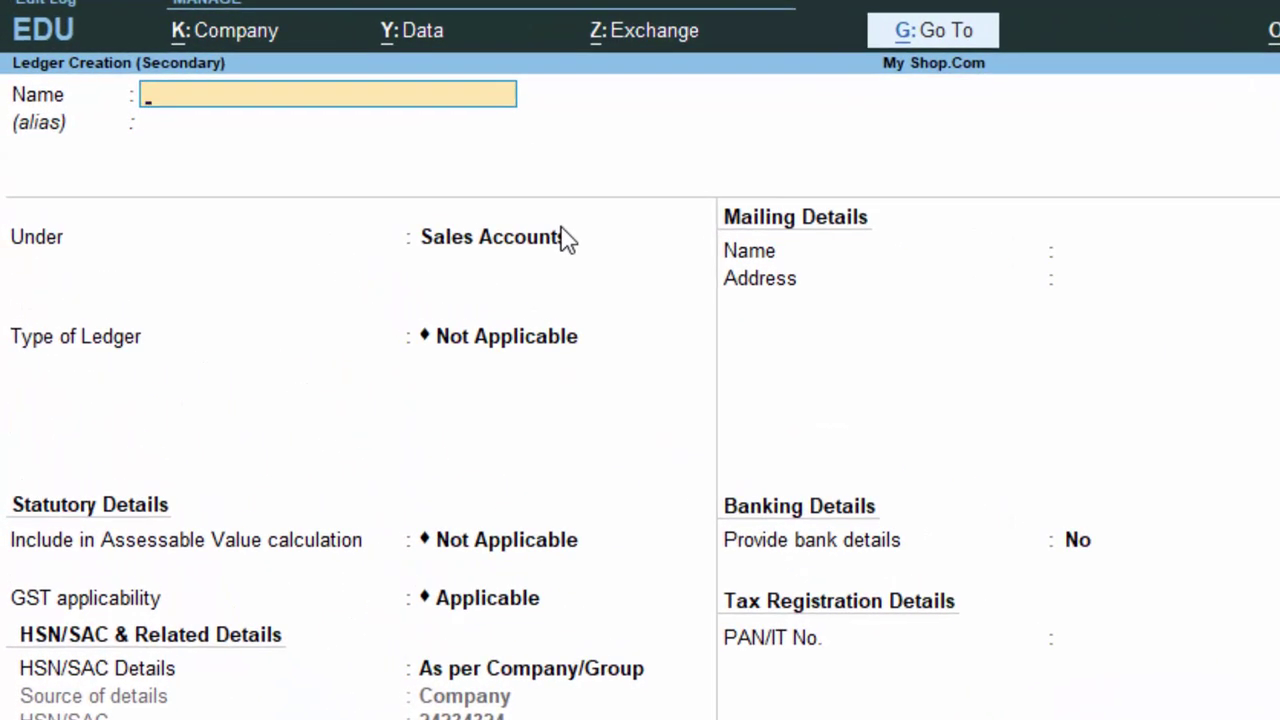
- Create the customer's ledger under Sundry Debtors, keeping Uttar Pradesh state and Regular GST registration
{"action": "type", "text": "Gauarv"}
{"action": "key", "text": "Return"}
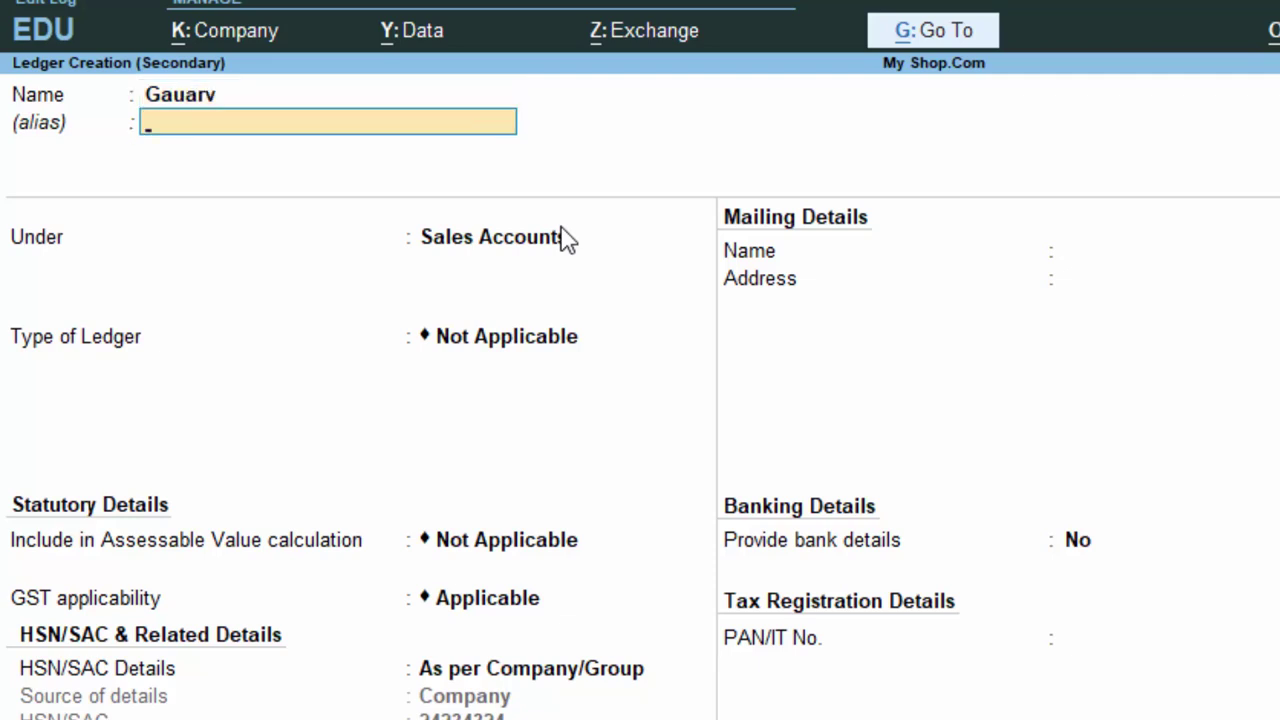
{"action": "key", "text": "Return"}
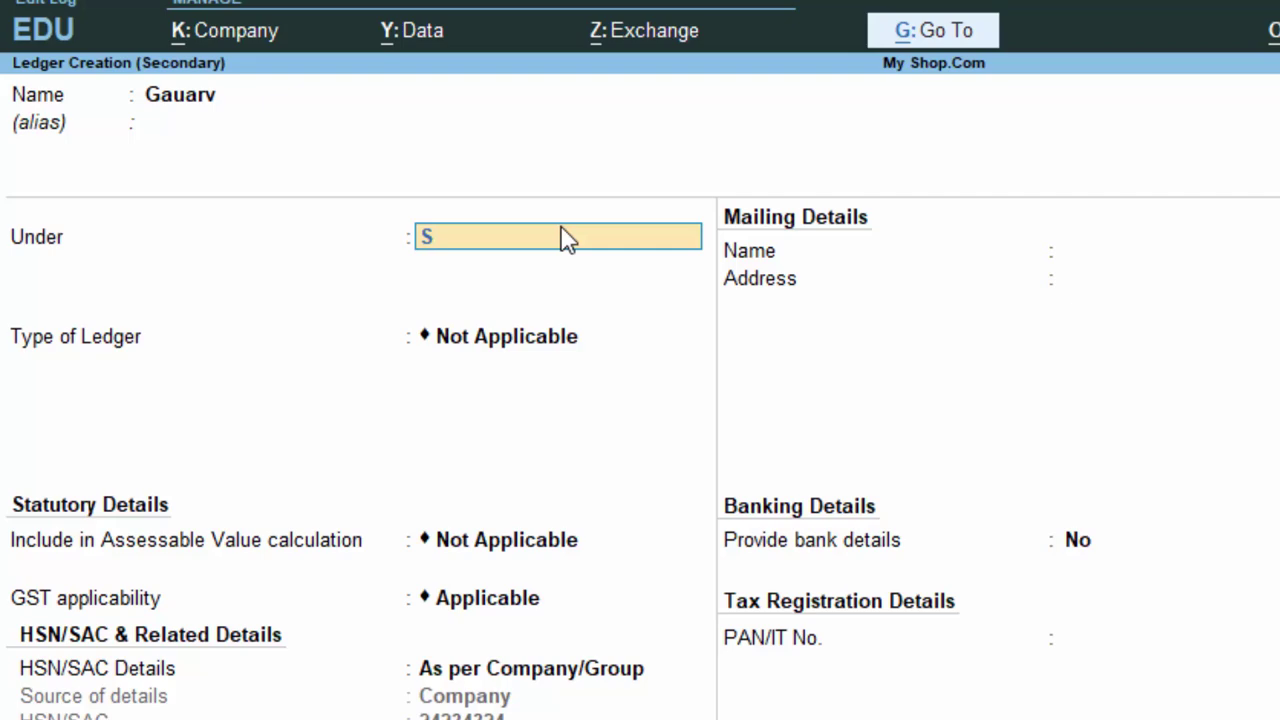
{"action": "key", "text": "Return"}
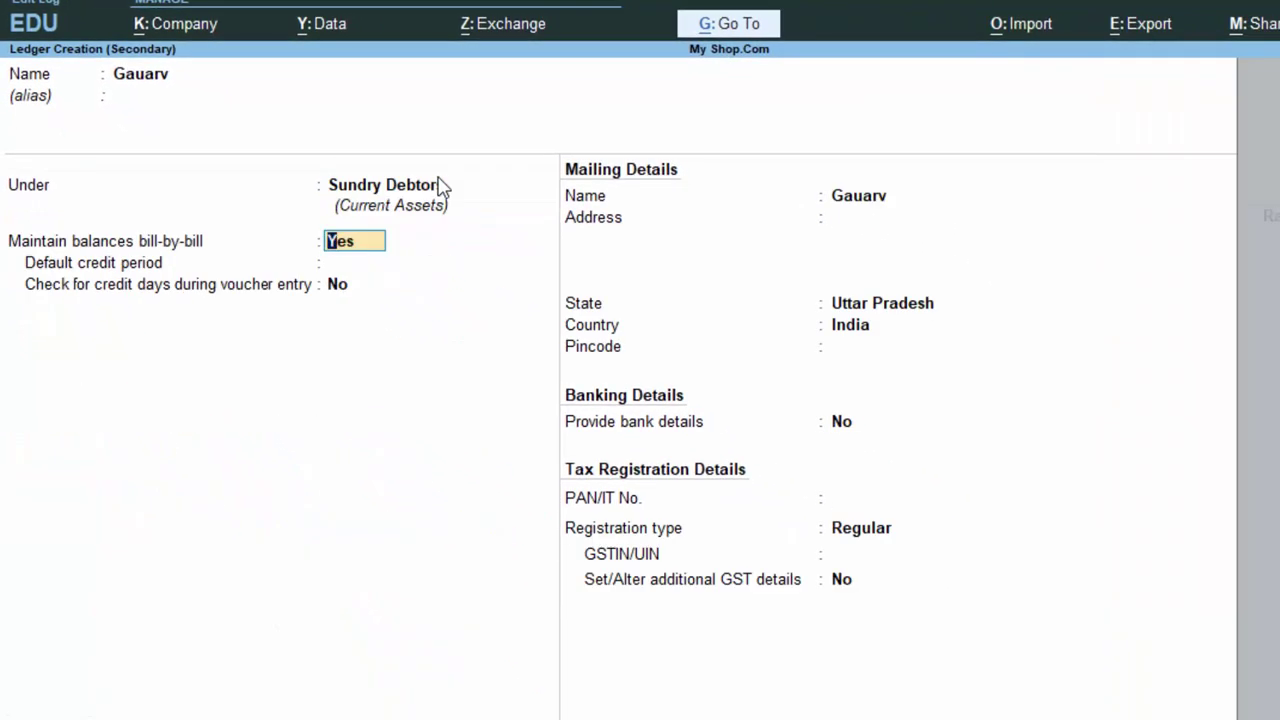
{"action": "key", "text": "Return"}
{"action": "key", "text": "Return"}
{"action": "key", "text": "Return"}
{"action": "key", "text": "Return"}
{"action": "key", "text": "Return"}
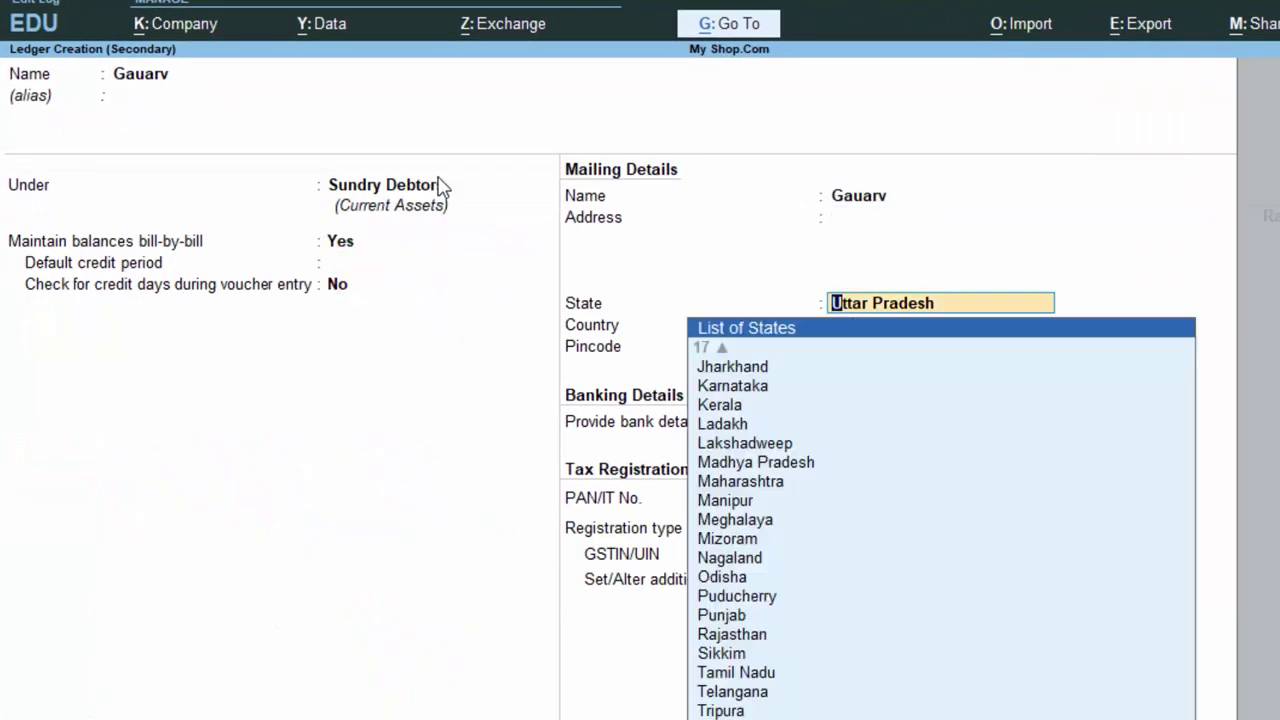
{"action": "key", "text": "Return"}
{"action": "key", "text": "Return"}
{"action": "key", "text": "Return"}
{"action": "key", "text": "Return"}
{"action": "key", "text": "Return"}
{"action": "key", "text": "Return"}
{"action": "key", "text": "Return"}
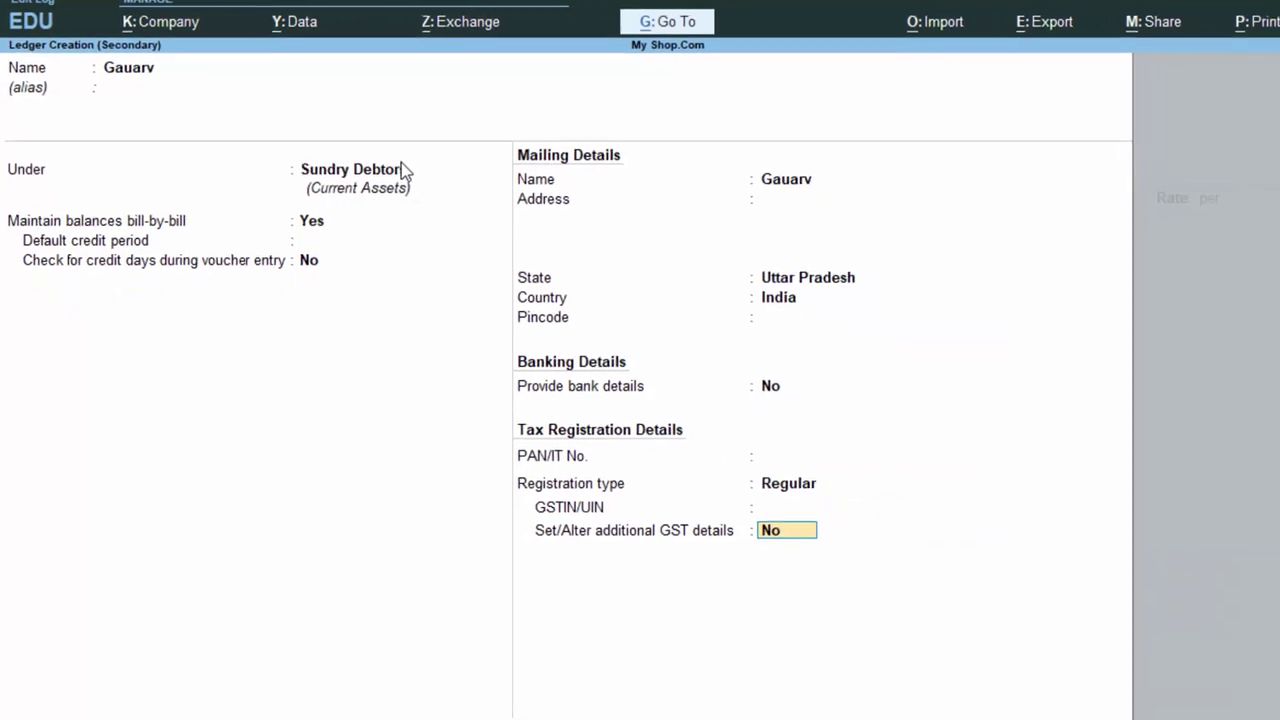
{"action": "key", "text": "Return"}
{"action": "key", "text": "Return"}
{"action": "key", "text": "Return"}
{"action": "key", "text": "Return"}
{"action": "key", "text": "Return"}
{"action": "key", "text": "Return"}
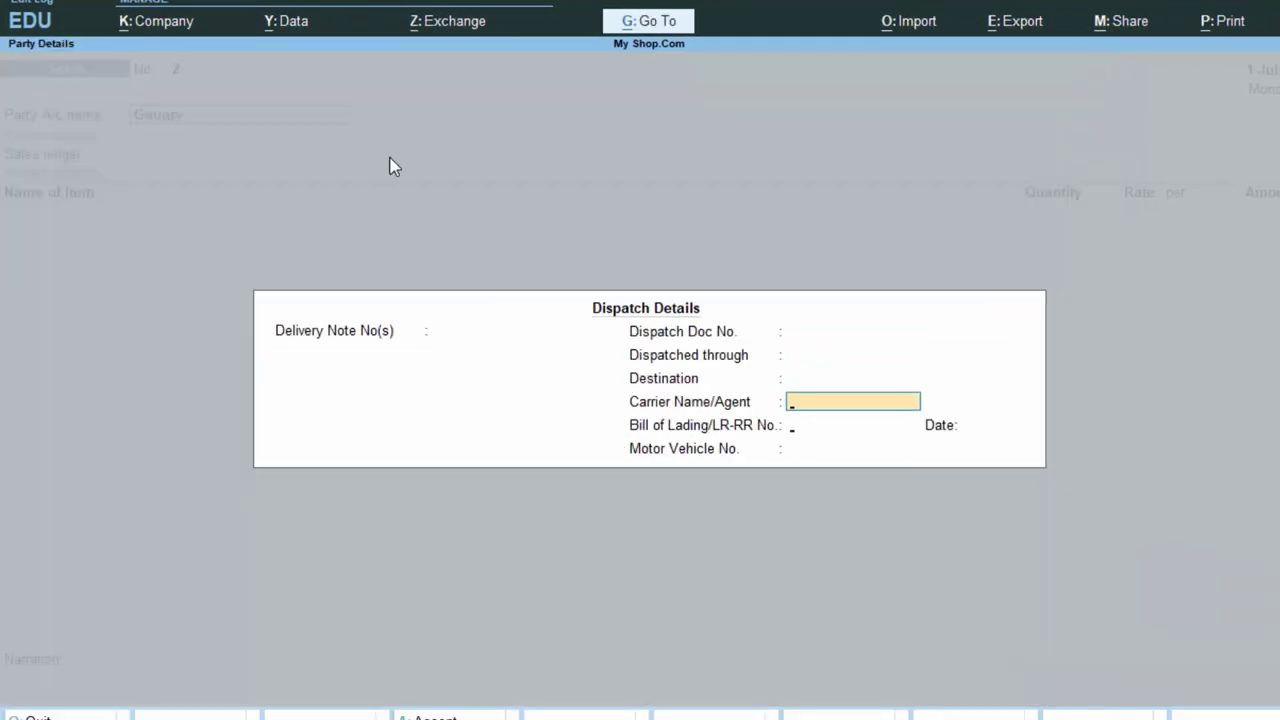
{"action": "key", "text": "Return"}
{"action": "key", "text": "Return"}
{"action": "key", "text": "Return"}
{"action": "key", "text": "Return"}
{"action": "key", "text": "Return"}
{"action": "key", "text": "Return"}
{"action": "key", "text": "Return"}
{"action": "key", "text": "Return"}
{"action": "key", "text": "Return"}
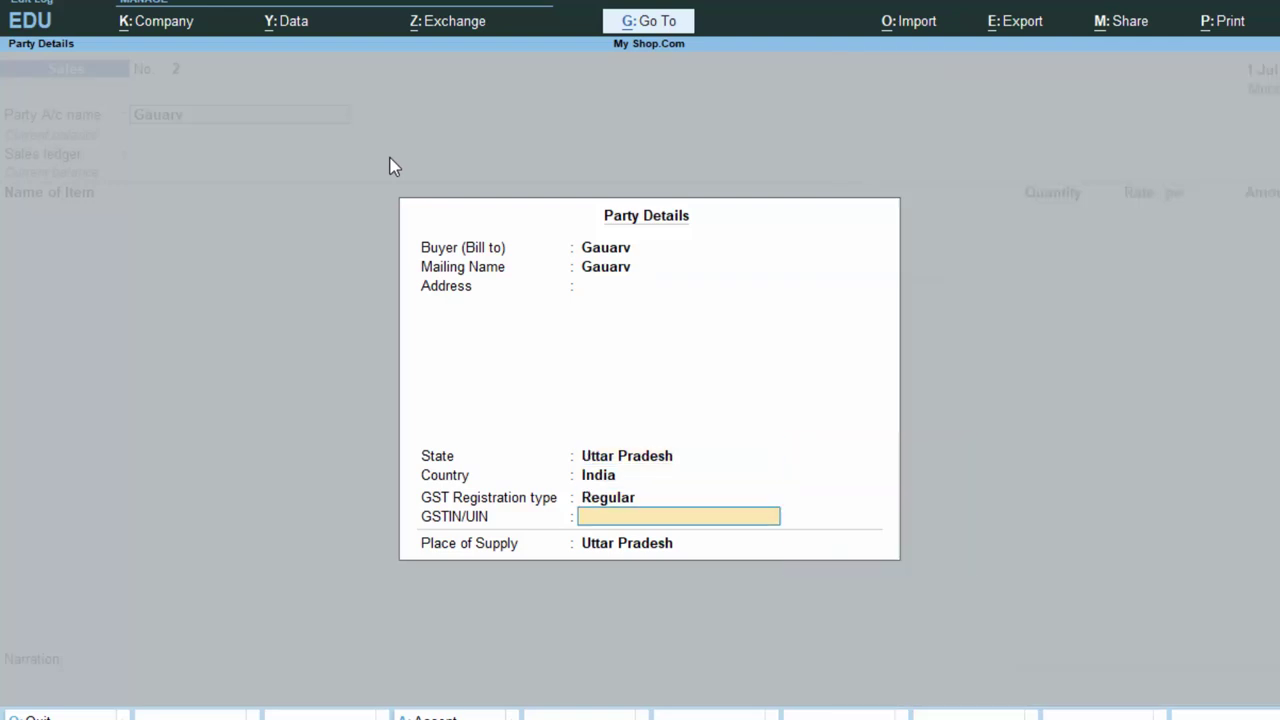
- Enter 1 Laptop at 35,000.00 with Cgst and Sgst tax lines on voucher No. 2
{"action": "key", "text": "Return"}
{"action": "key", "text": "Return"}
{"action": "key", "text": "Return"}
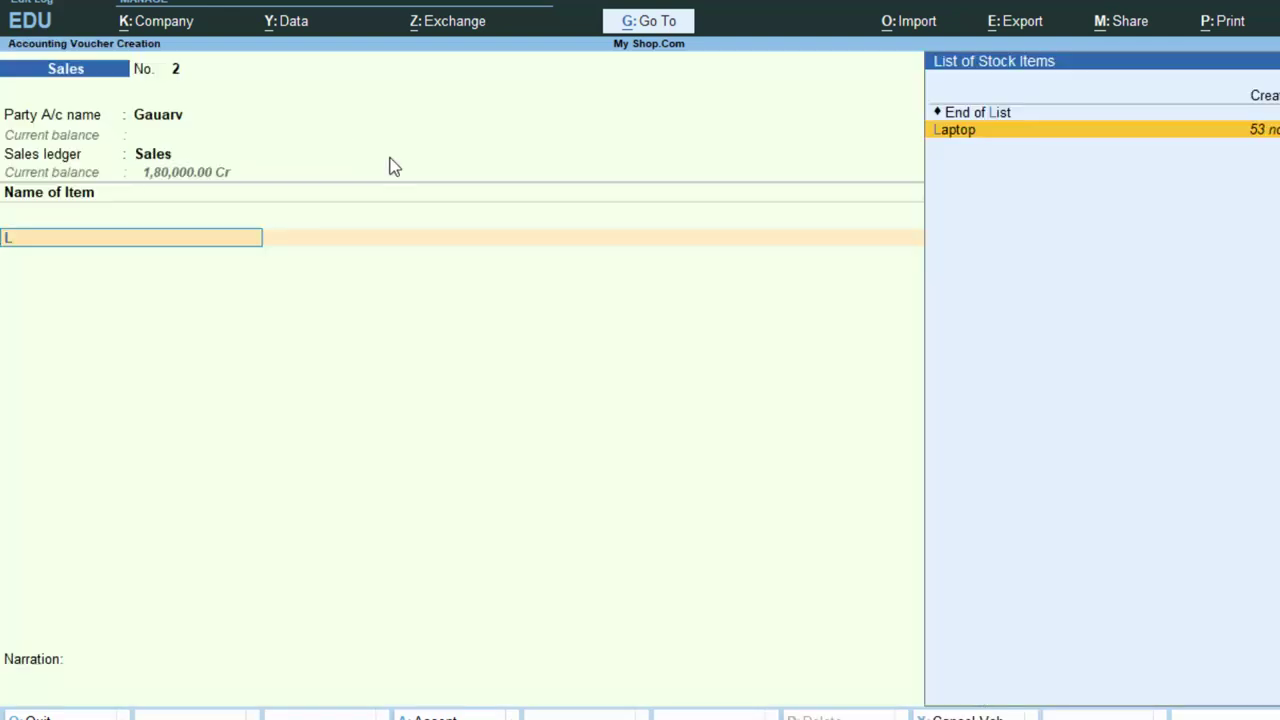
{"action": "key", "text": "Return"}
{"action": "type", "text": "1"}
{"action": "key", "text": "Return"}
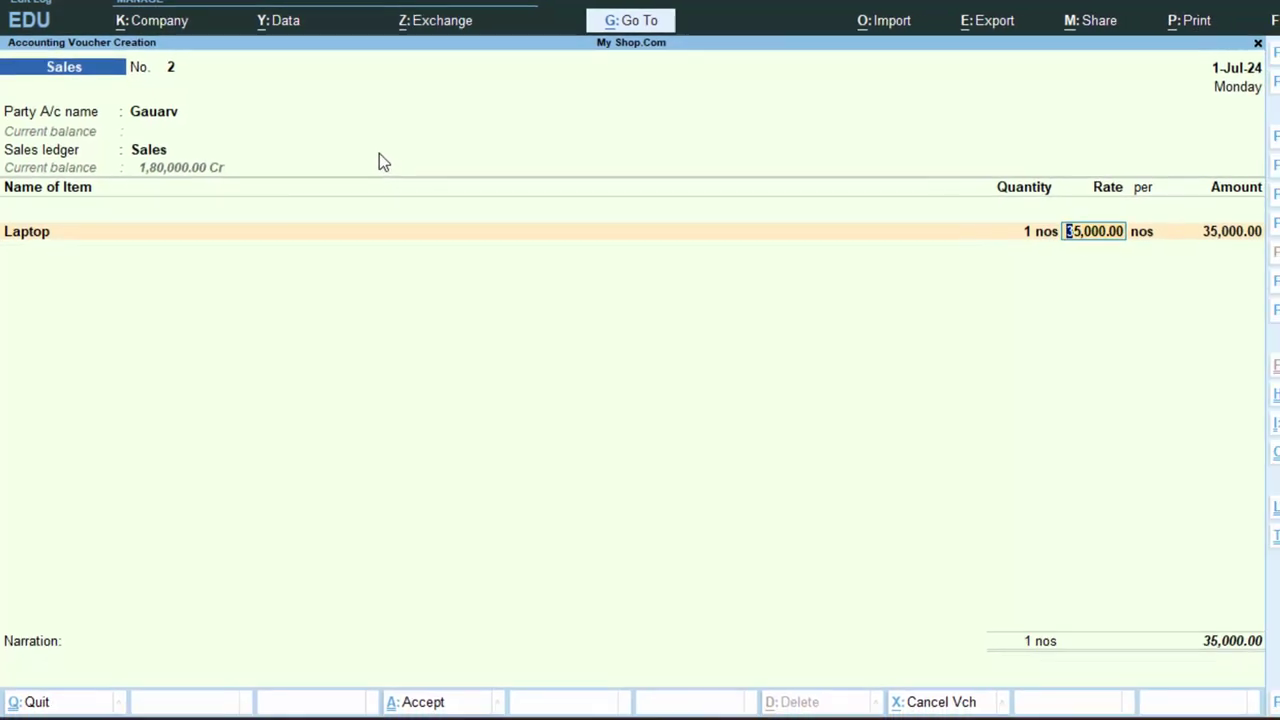
{"action": "key", "text": "Return"}
{"action": "key", "text": "Return"}
{"action": "key", "text": "Return"}
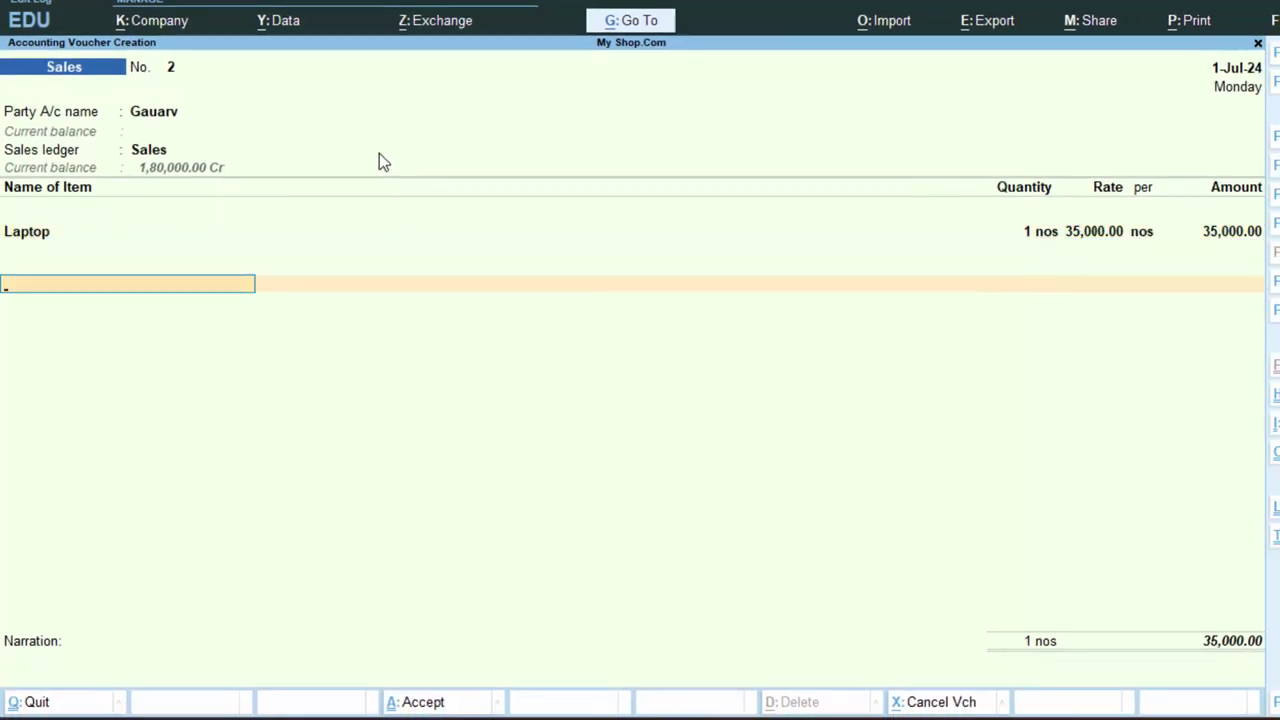
{"action": "type", "text": "c"}
{"action": "key", "text": "Return"}
{"action": "key", "text": "Return"}
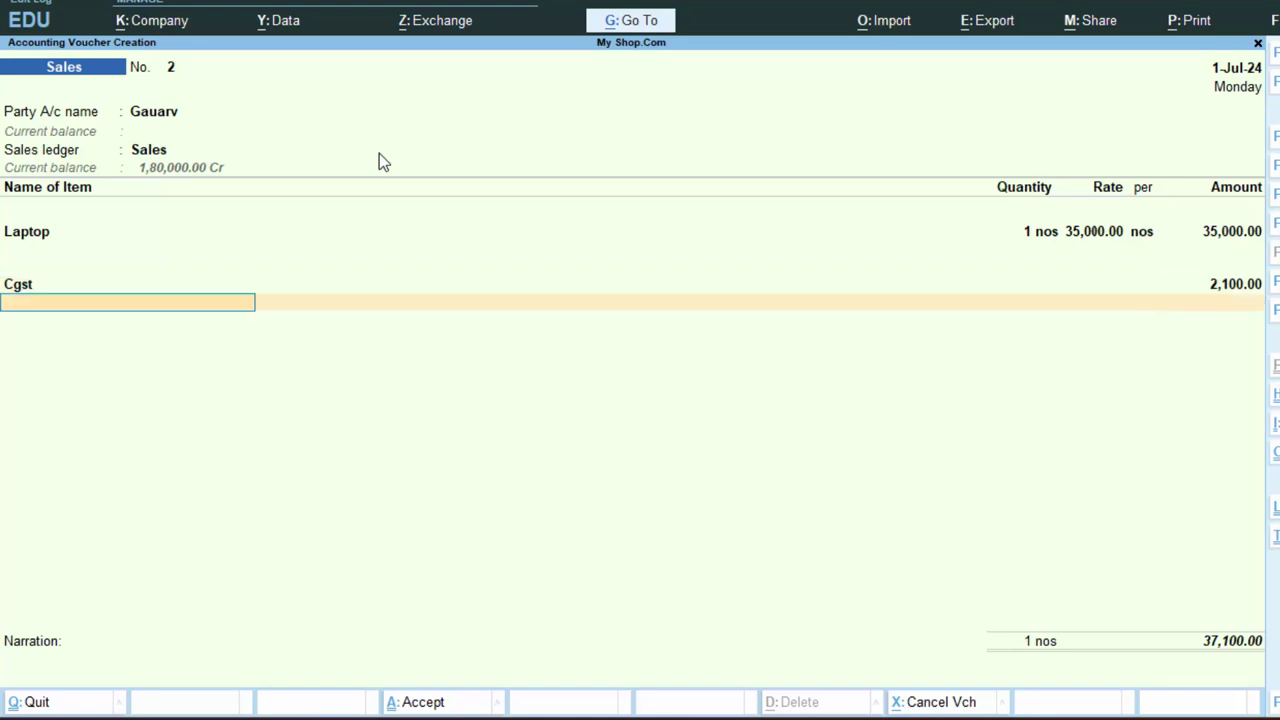
{"action": "type", "text": "s"}
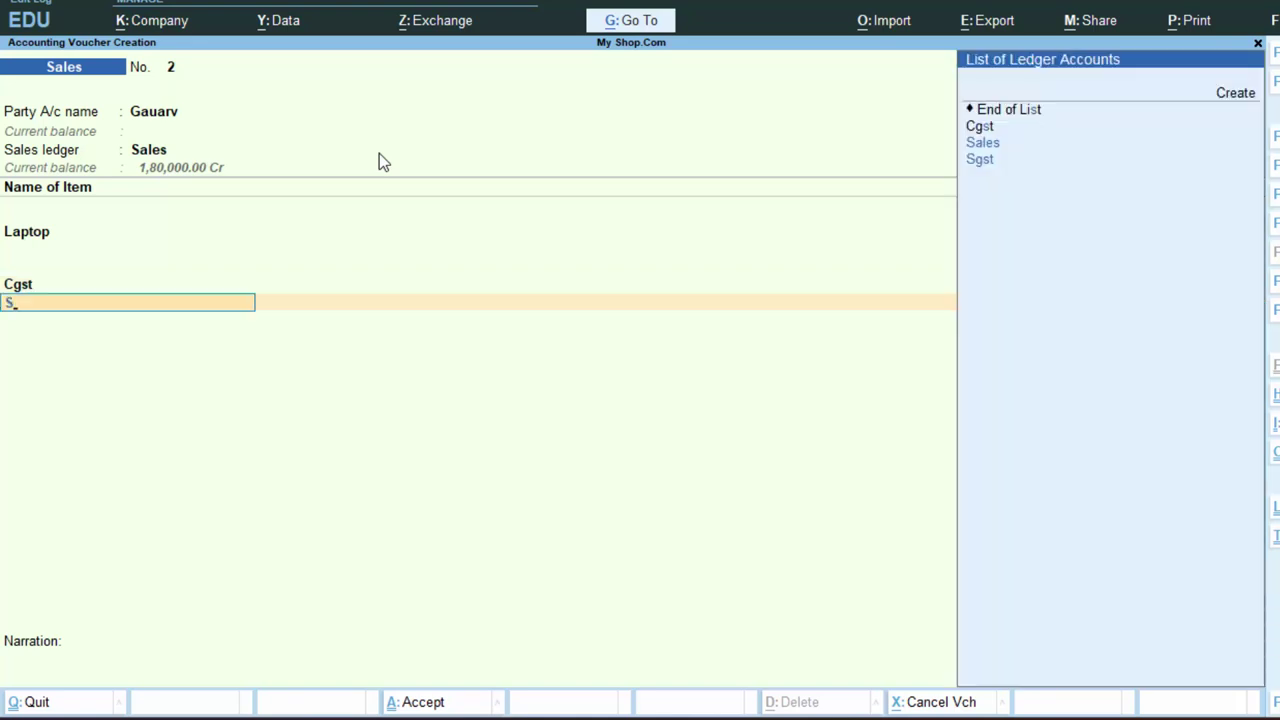
{"action": "key", "text": "Down"}
{"action": "key", "text": "Return"}
{"action": "key", "text": "Return"}
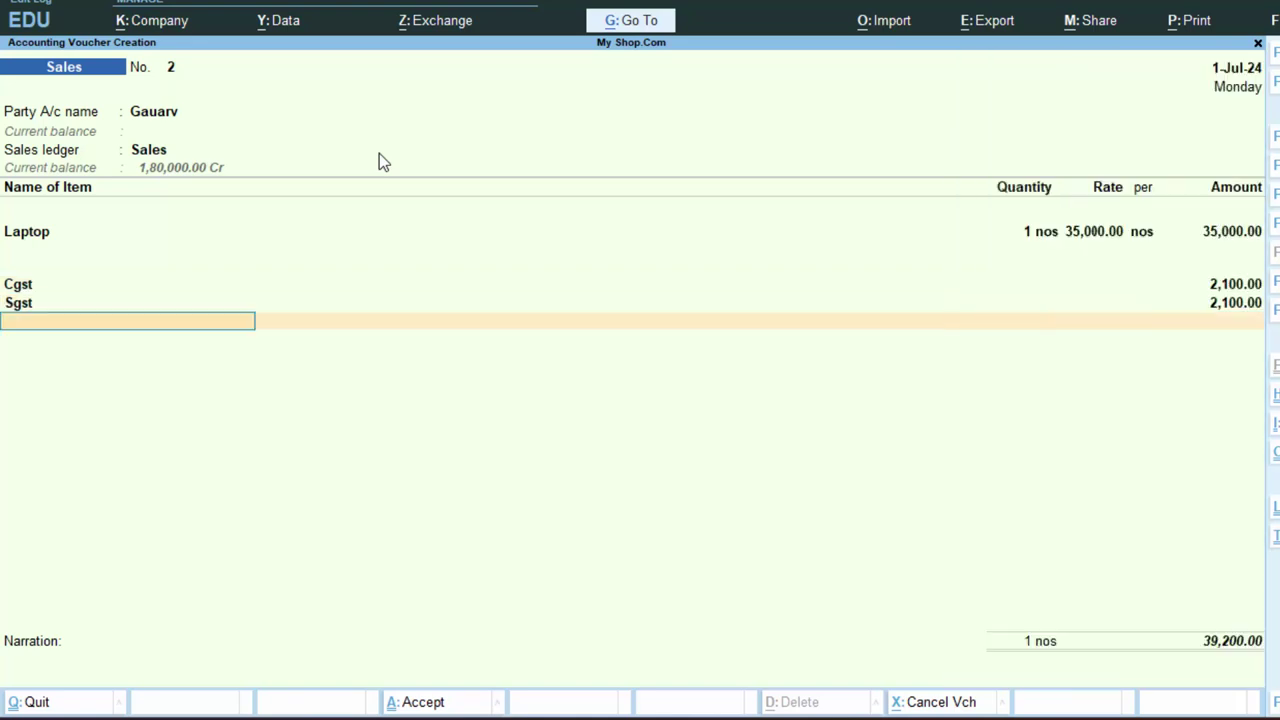
{"action": "key", "text": "Return"}
{"action": "key", "text": "Return"}
- Add the narration 'The Goods have been sold on credit' and save the voucher
{"action": "type", "text": "The Goo"}
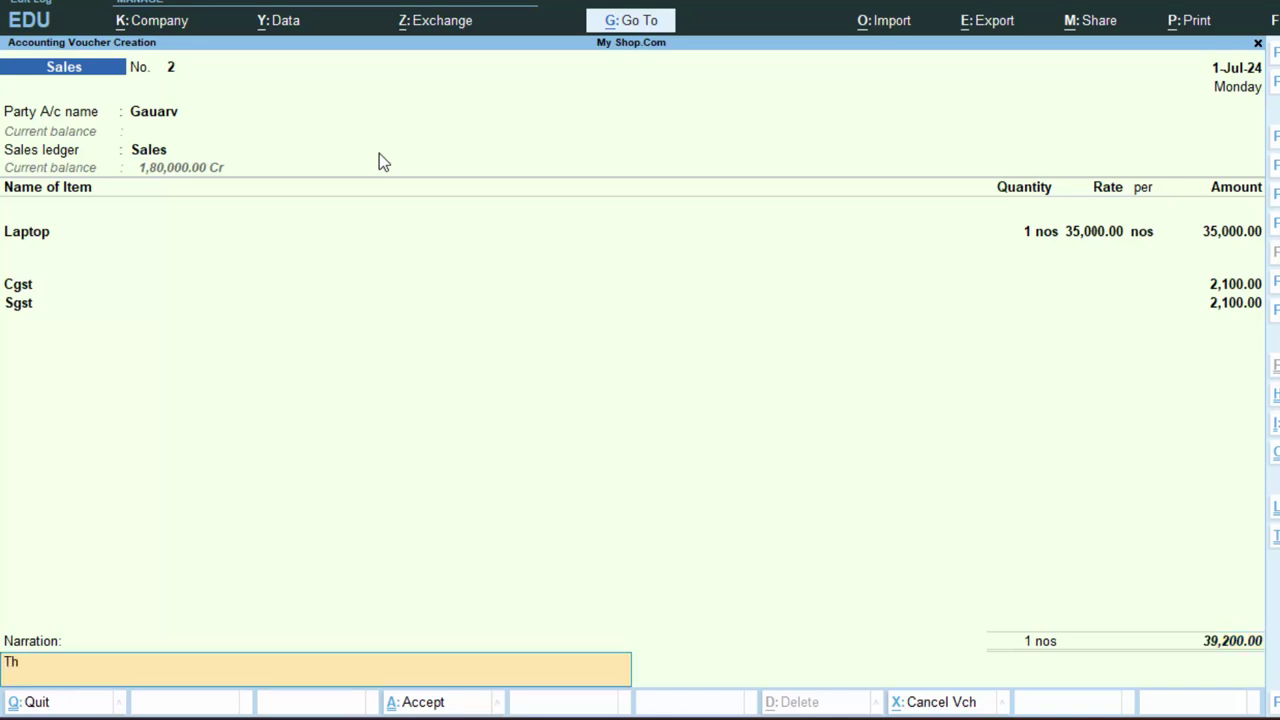
{"action": "type", "text": "ds have be"}
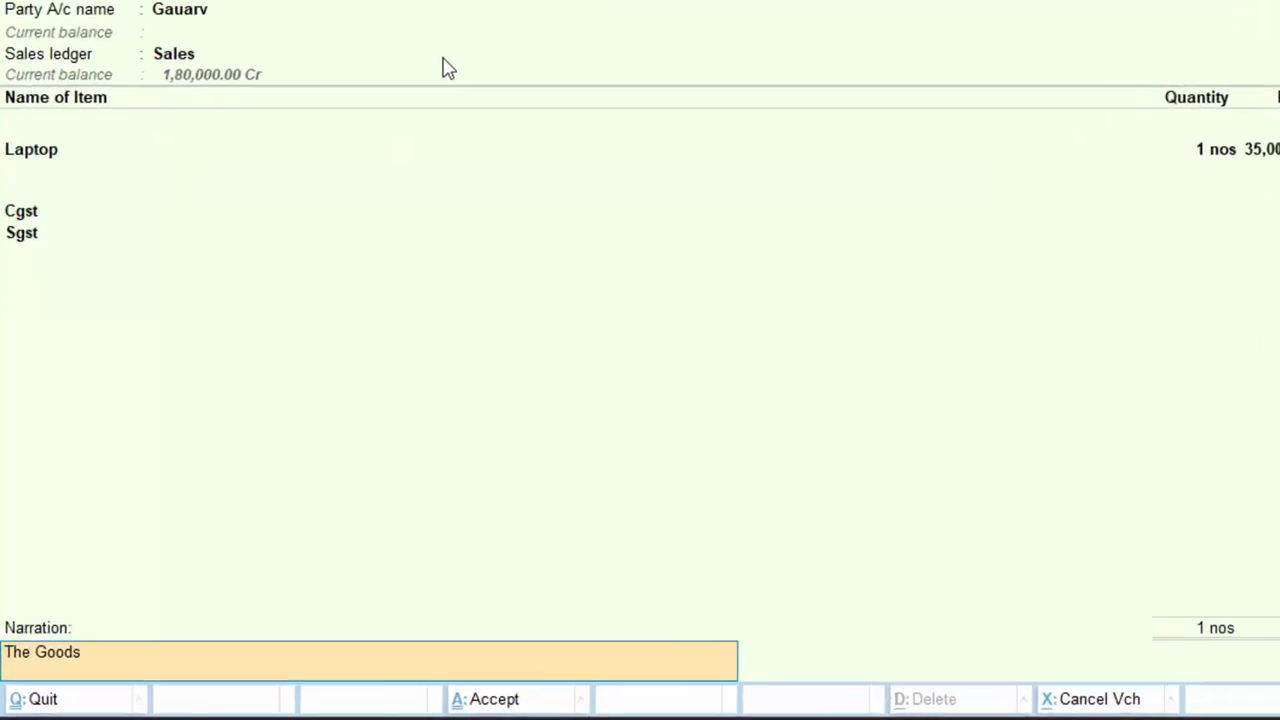
{"action": "type", "text": "en sok"}
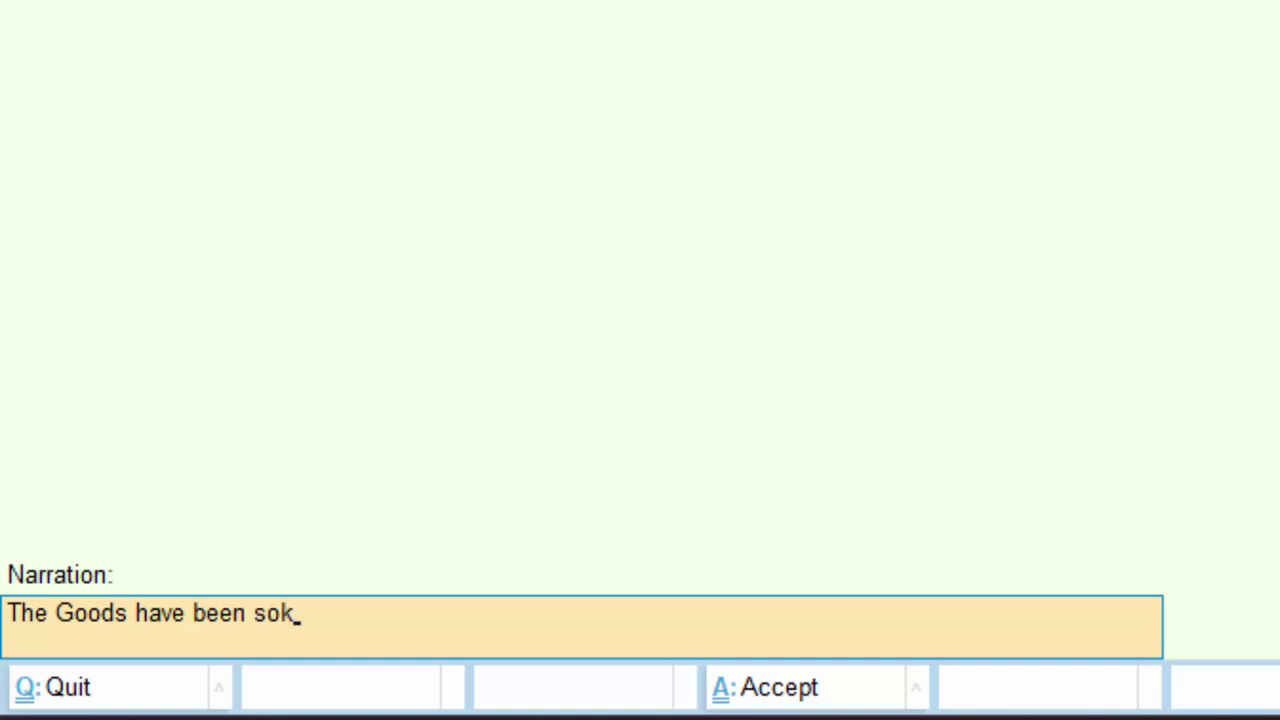
{"action": "key", "text": "BackSpace"}
{"action": "type", "text": "ld on credit"}
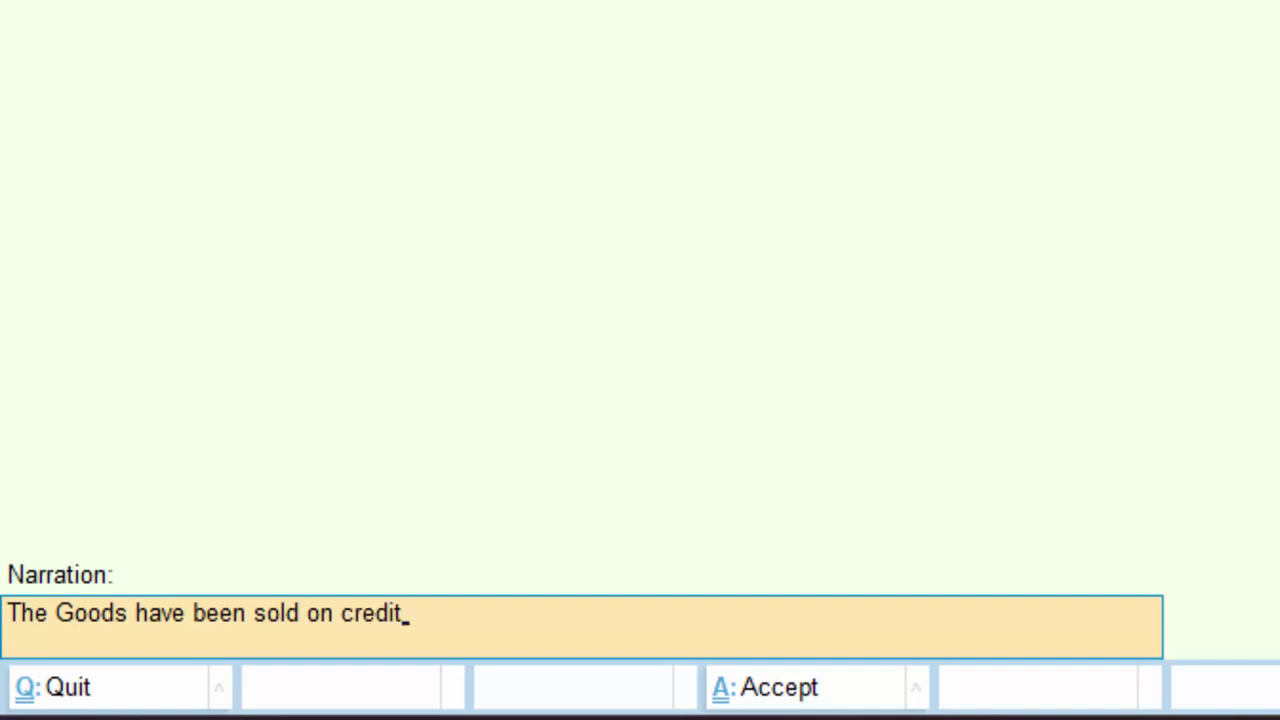
{"action": "key", "text": "Return"}
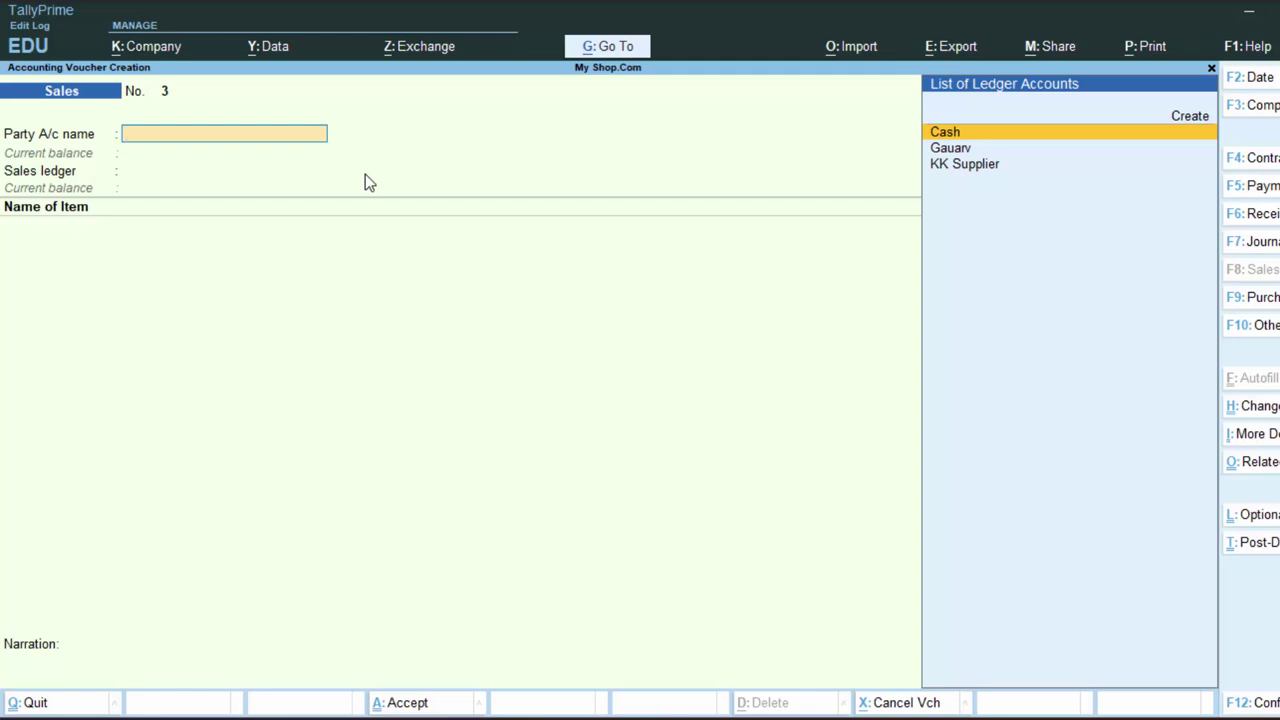
- Open the customer's Laptop sales voucher from the Day Book
{"action": "key", "text": "Escape"}
{"action": "key", "text": "d"}
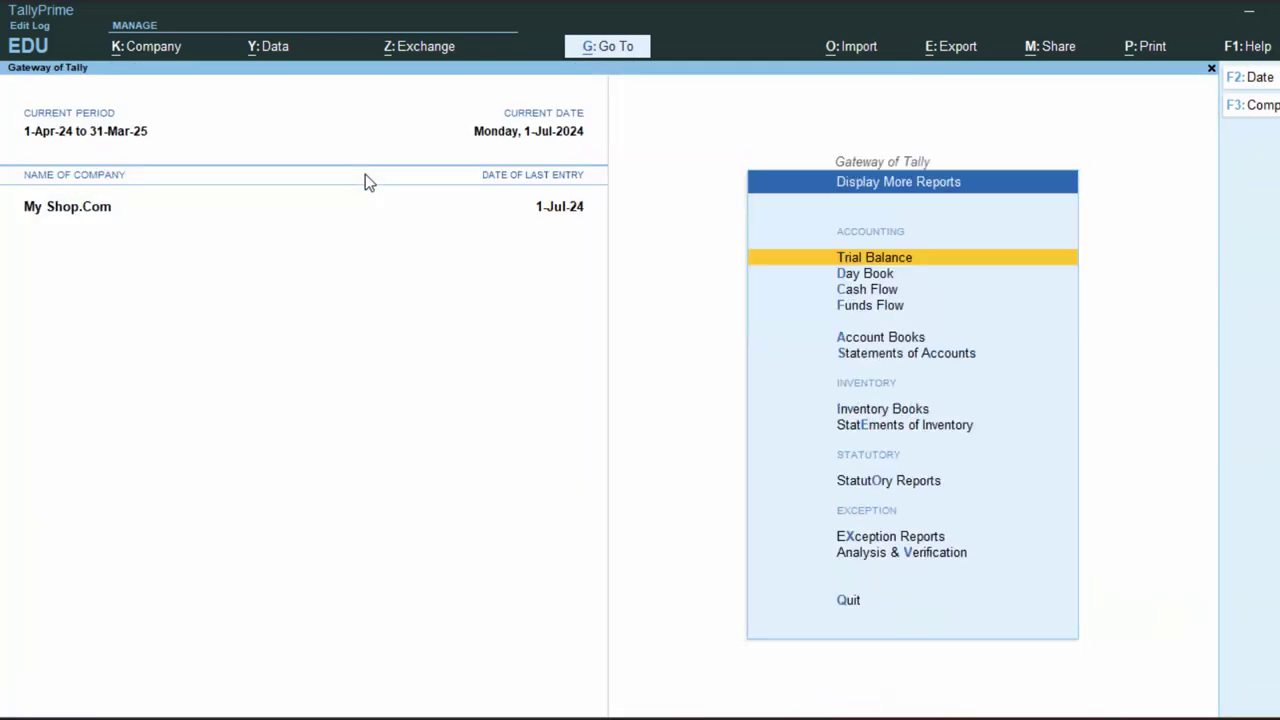
{"action": "key", "text": "d"}
{"action": "key", "text": "Down"}
{"action": "key", "text": "Down"}
{"action": "key", "text": "Return"}
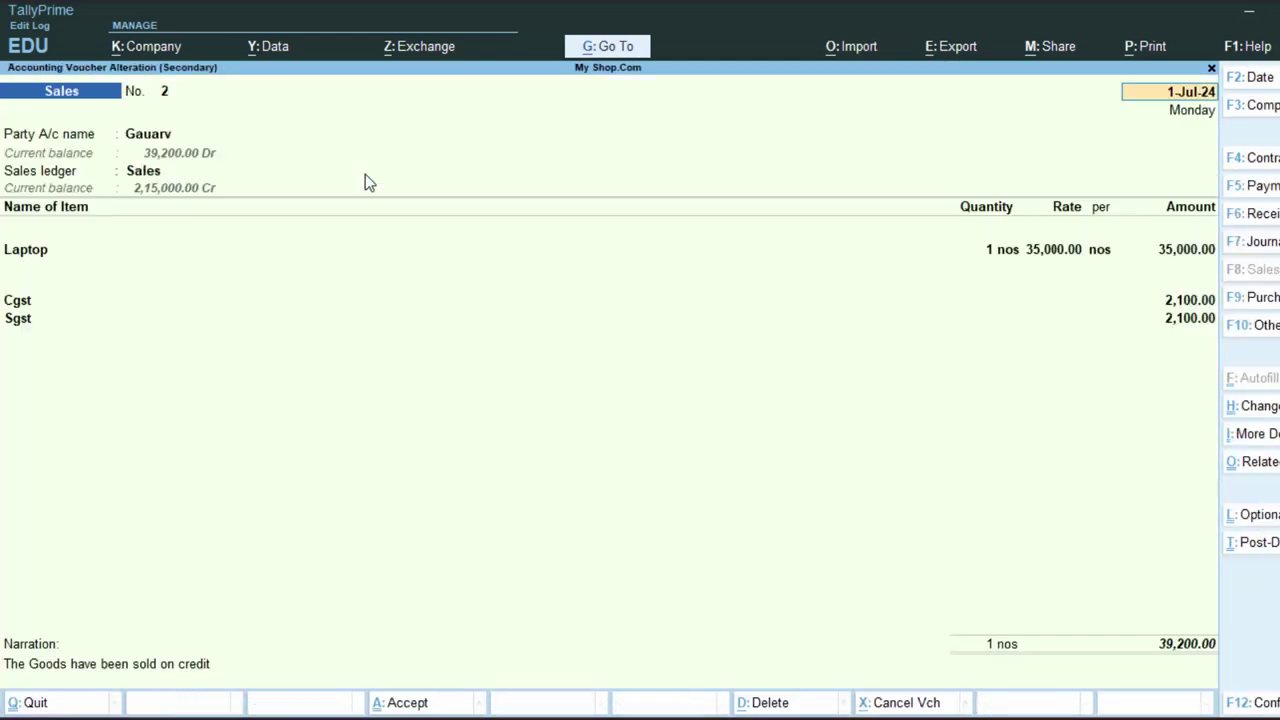
- Preview the 39,200 tax invoice, zooming in and out, then close it without printing
{"action": "key", "text": "alt+p"}
{"action": "key", "text": "Return"}
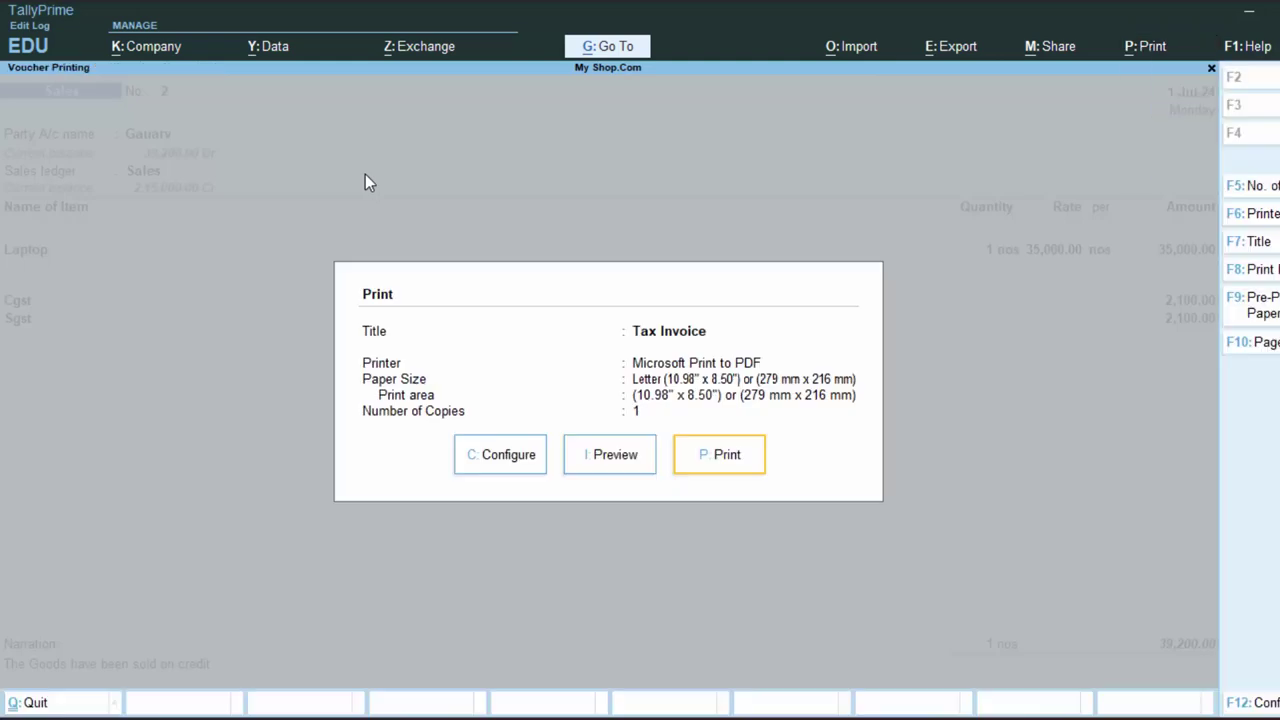
{"action": "key", "text": "i"}
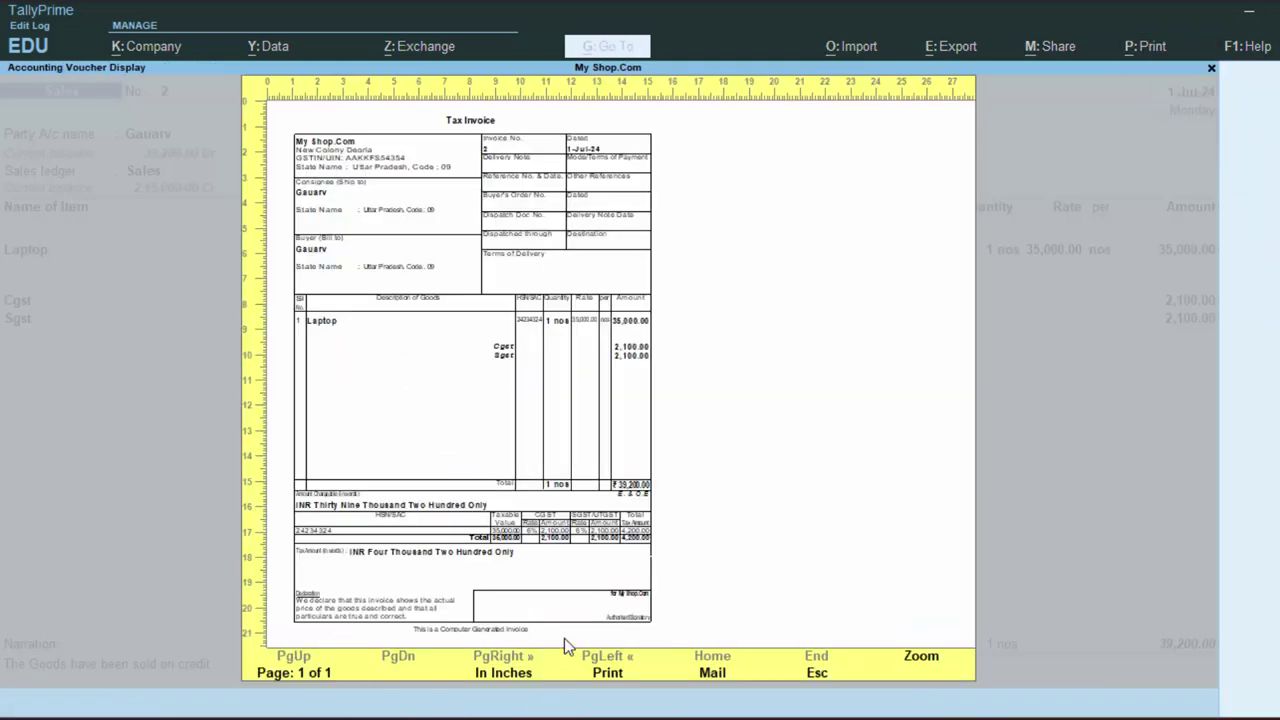
{"action": "left_click", "coordinate": [920, 660]}
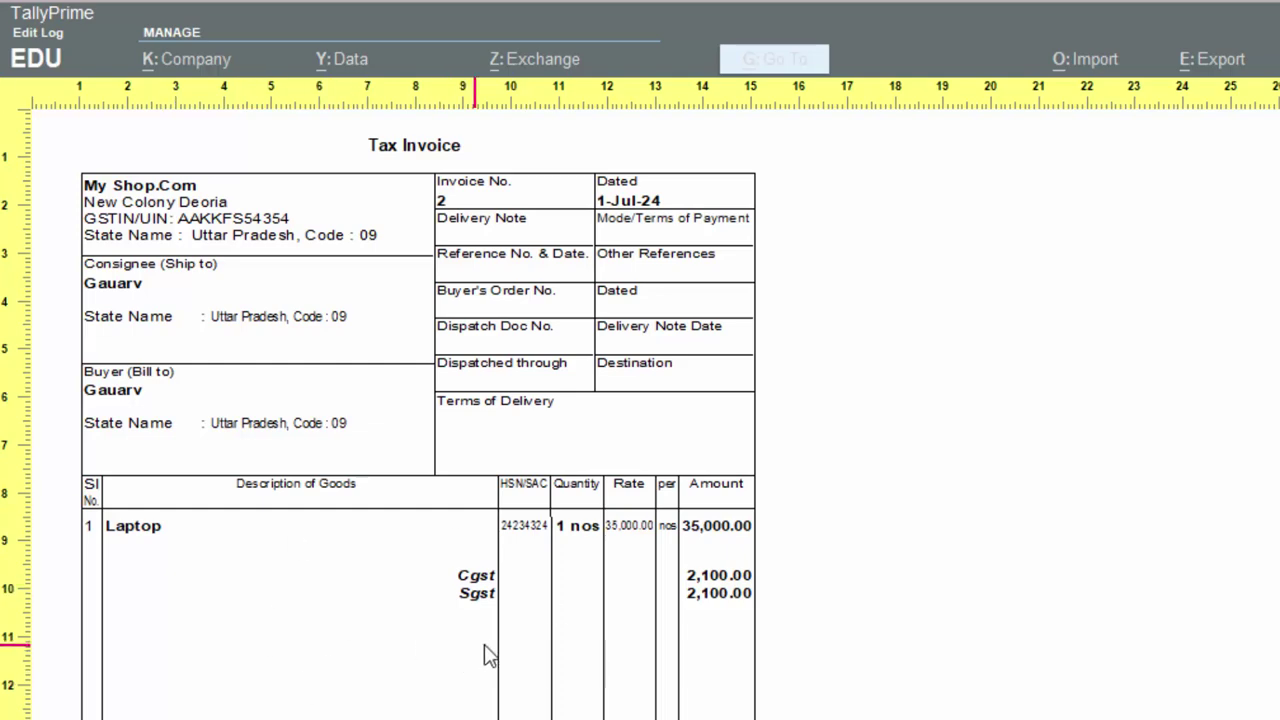
{"action": "left_click", "coordinate": [606, 686]}
{"action": "key", "text": "Escape"}
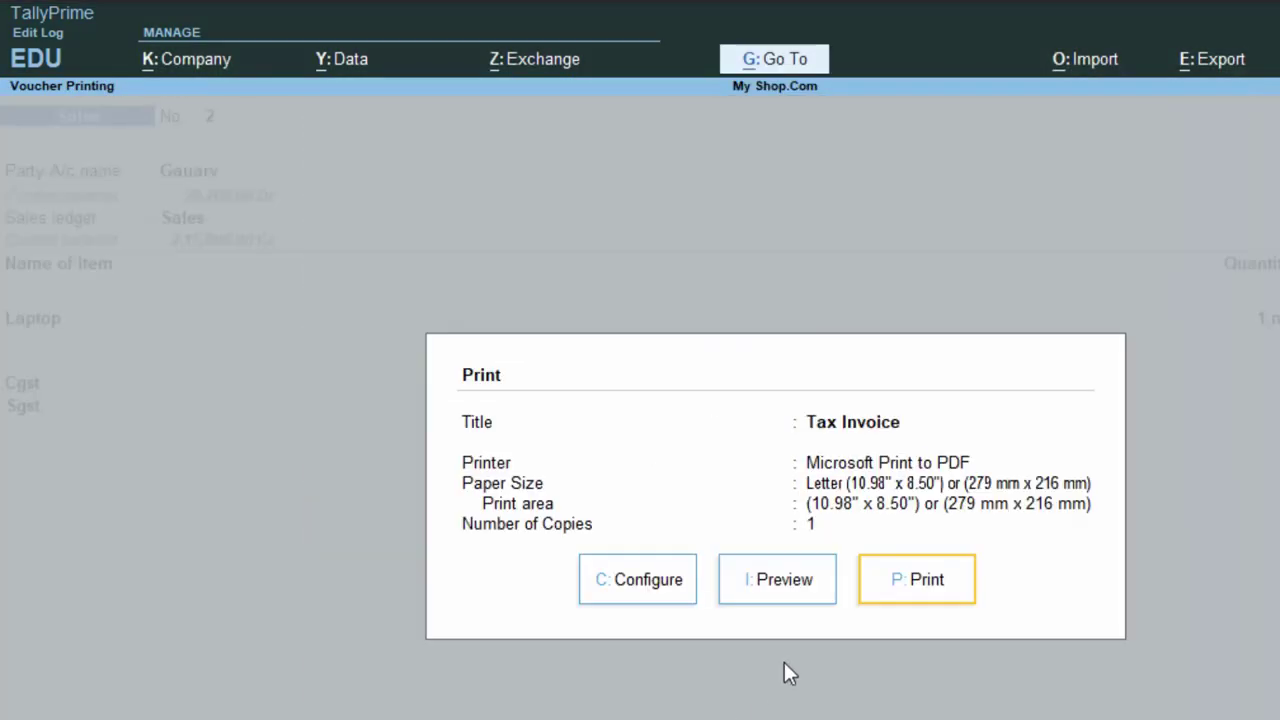
{"action": "key", "text": "Escape"}
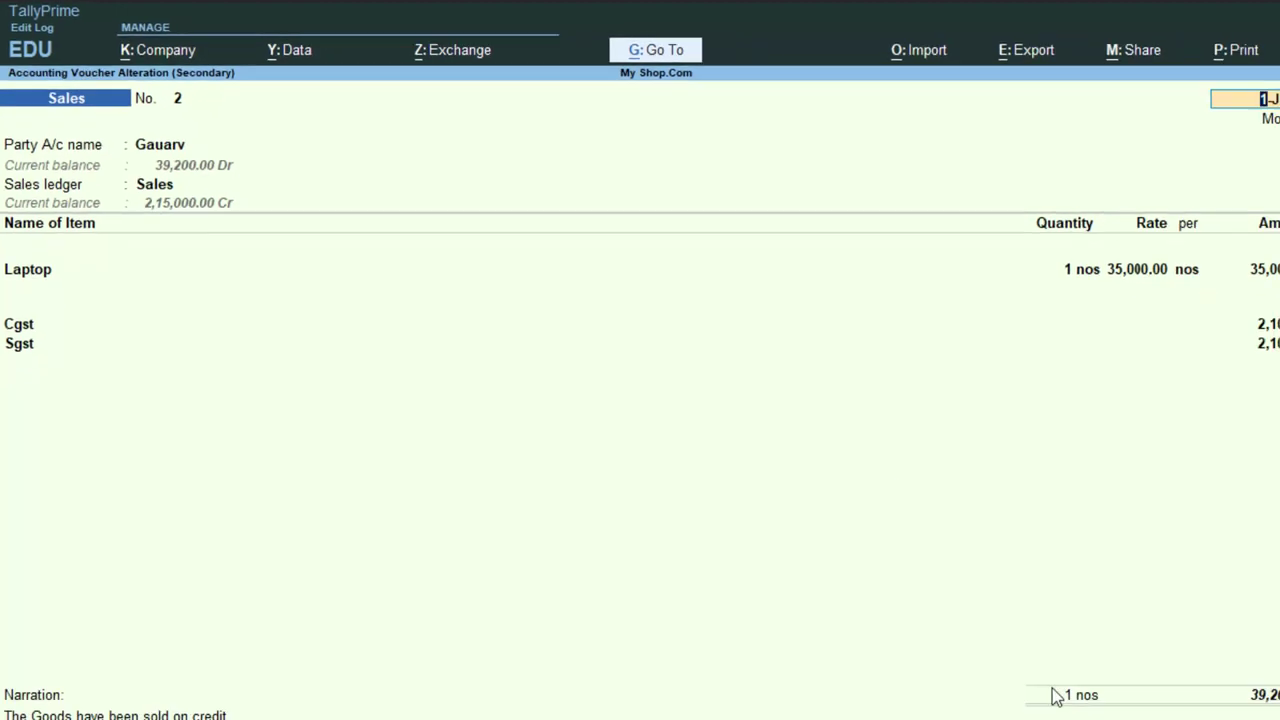
{"action": "key", "text": "BackSpace"}
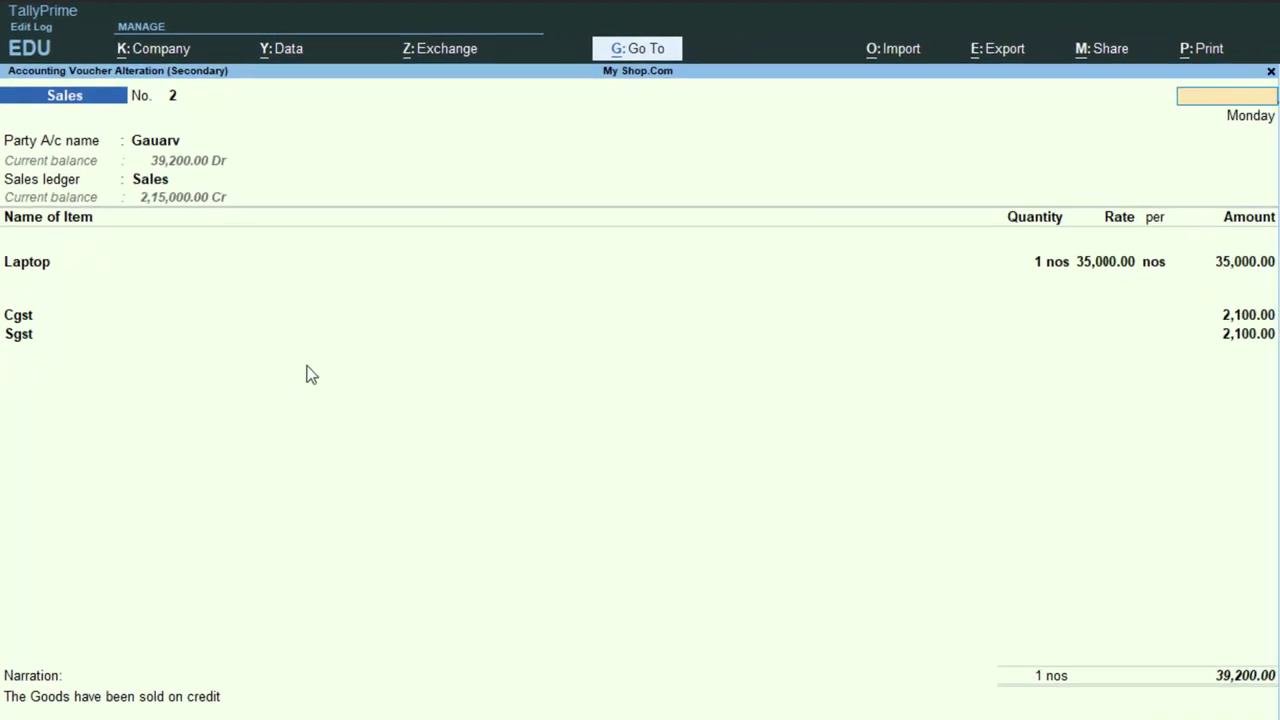
{"action": "key", "text": "Escape"}
- Leave the Day Book and open a new Receipt voucher, No. 2
{"action": "key", "text": "y"}
{"action": "key", "text": "Escape"}
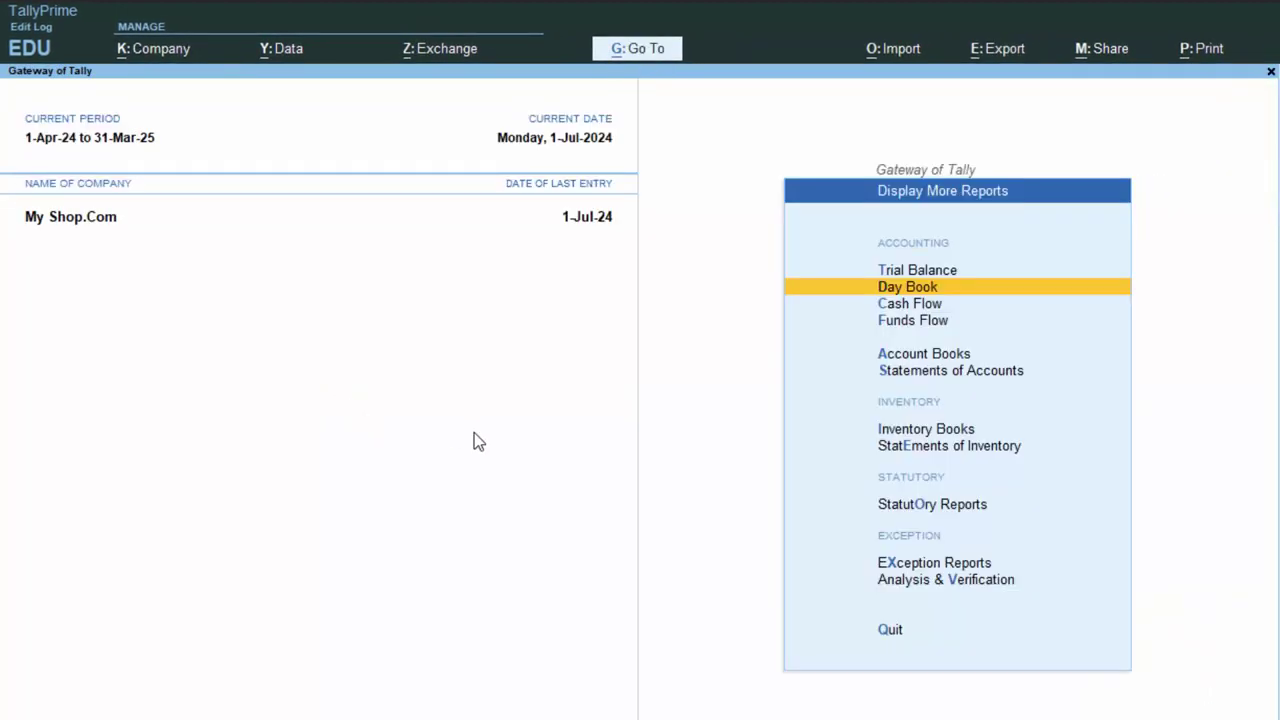
{"action": "key", "text": "Escape"}
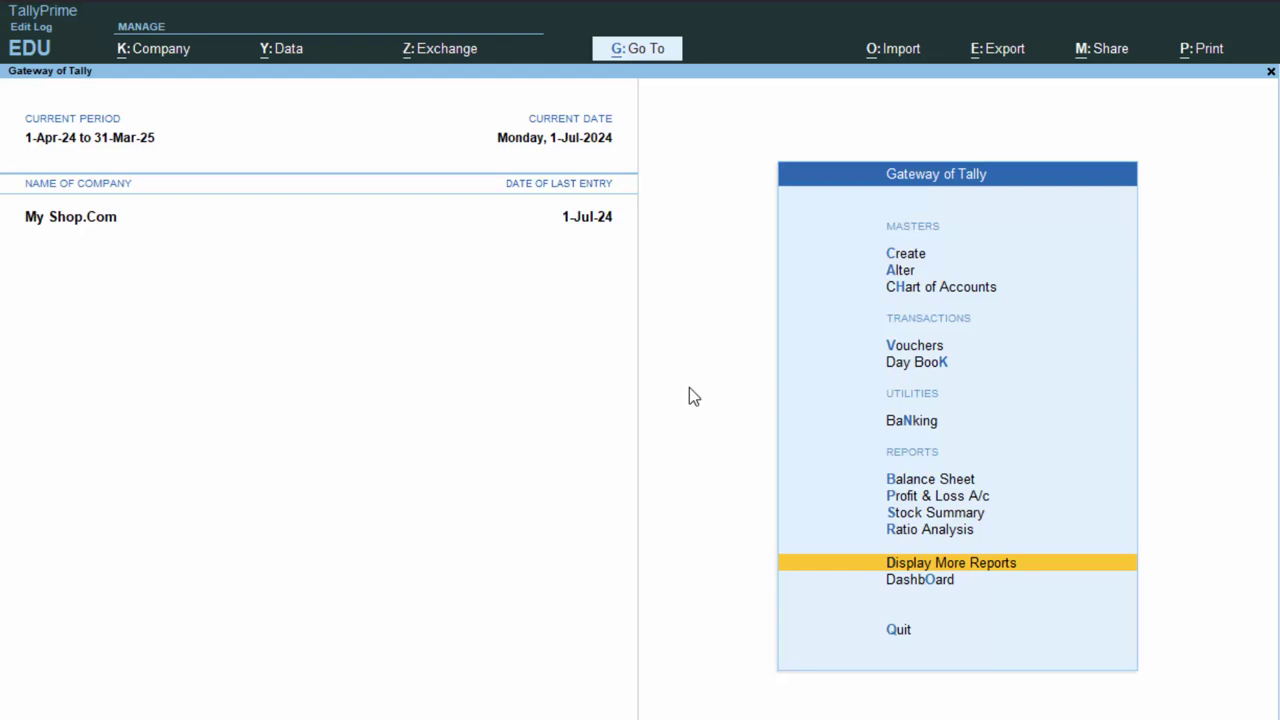
{"action": "key", "text": "v"}
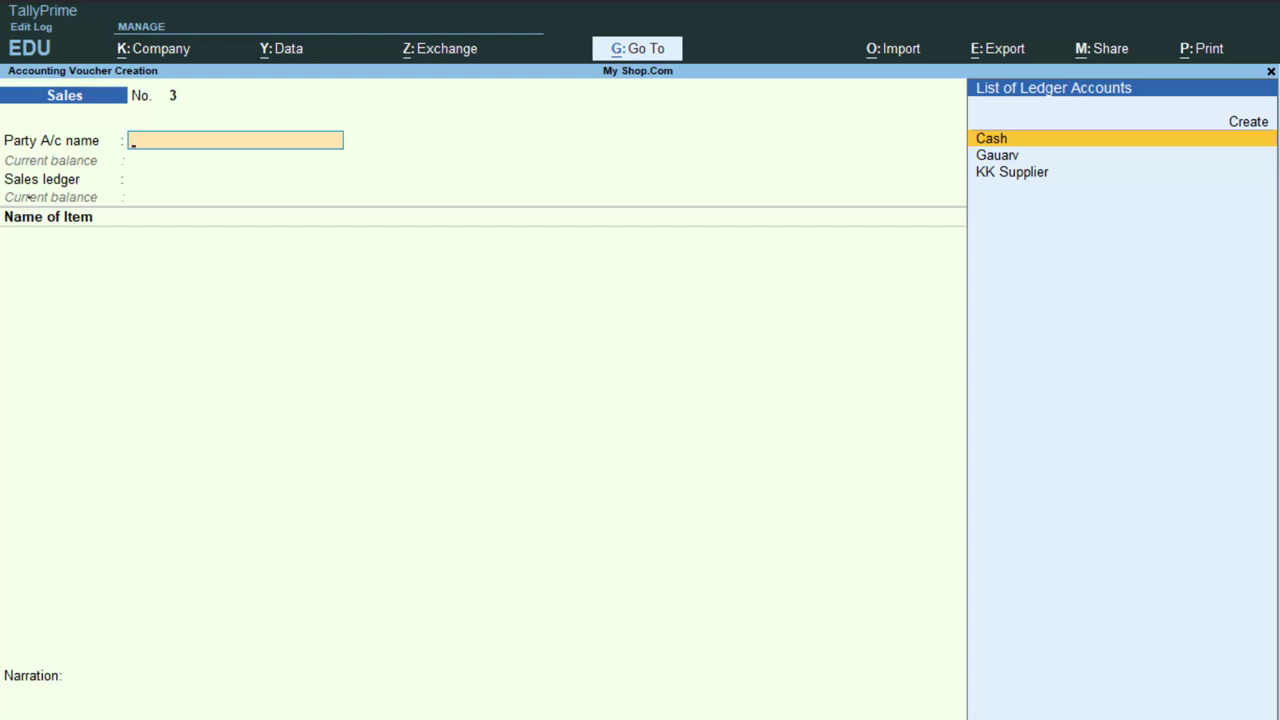
{"action": "key", "text": "F6"}
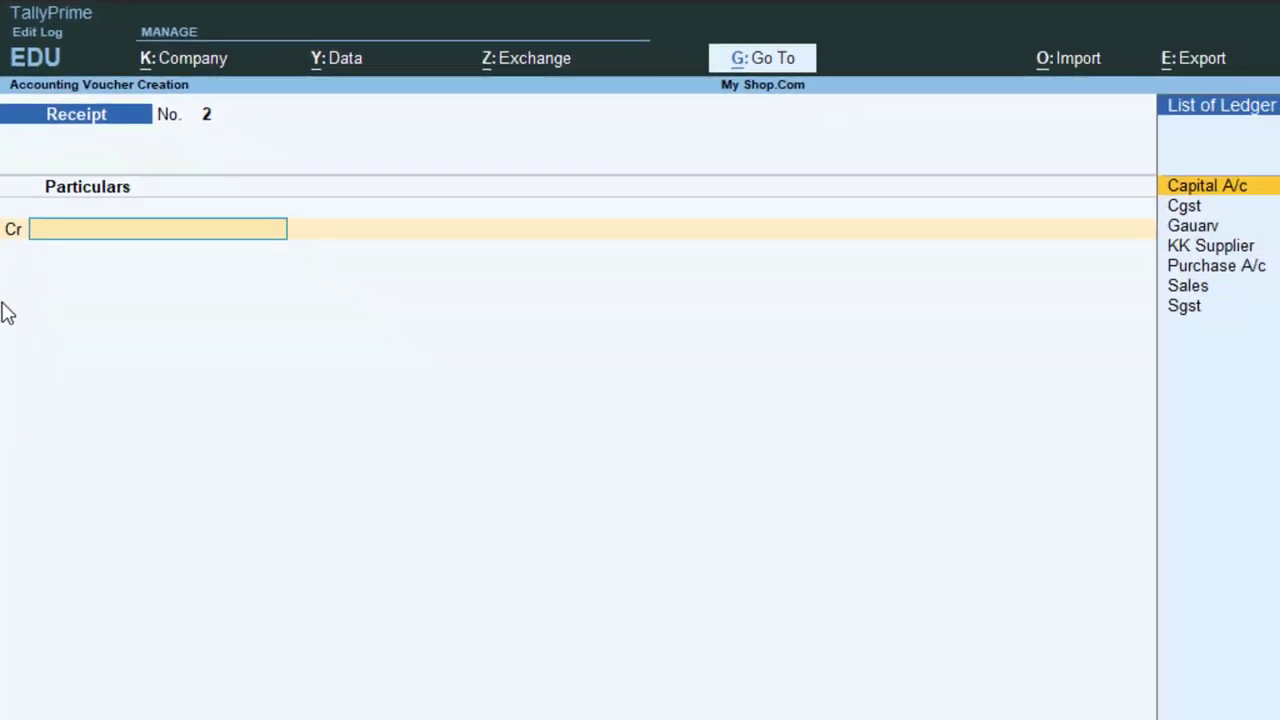
- Credit the customer 39,200.00 against existing bill 2 on Receipt No. 2
{"action": "key", "text": "Down"}
{"action": "key", "text": "Down"}
{"action": "key", "text": "Return"}
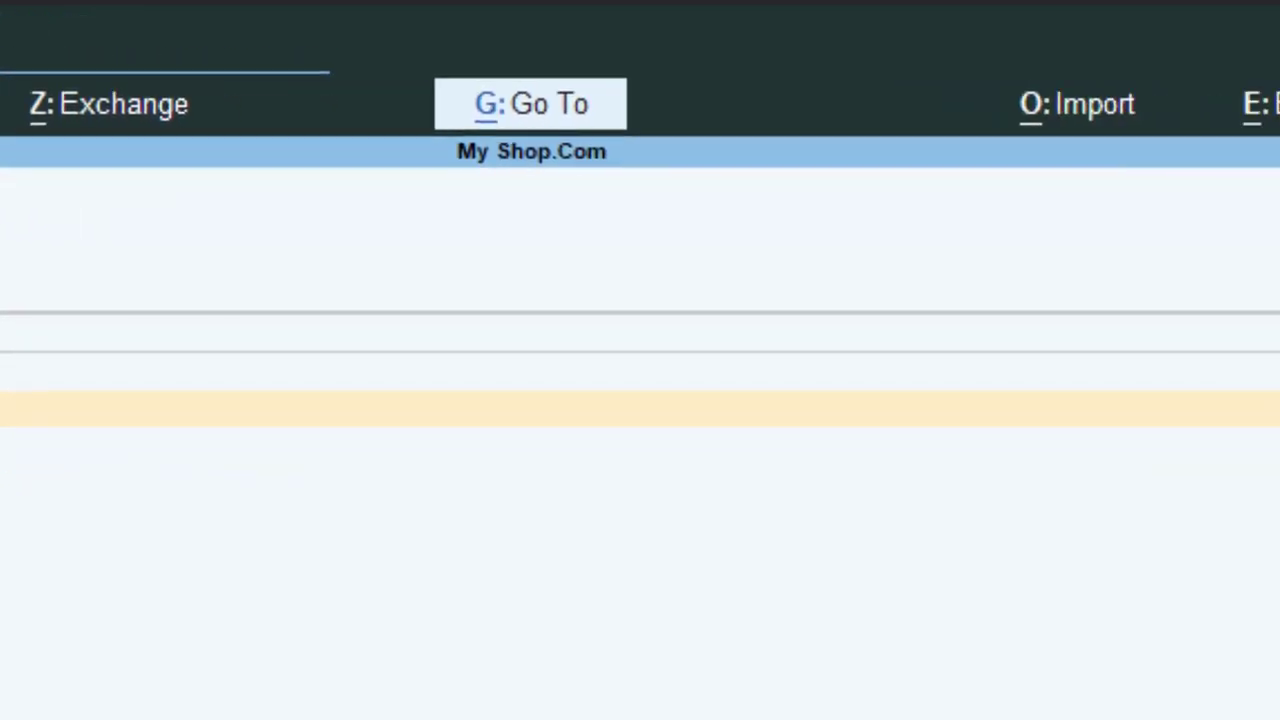
{"action": "key", "text": "Return"}
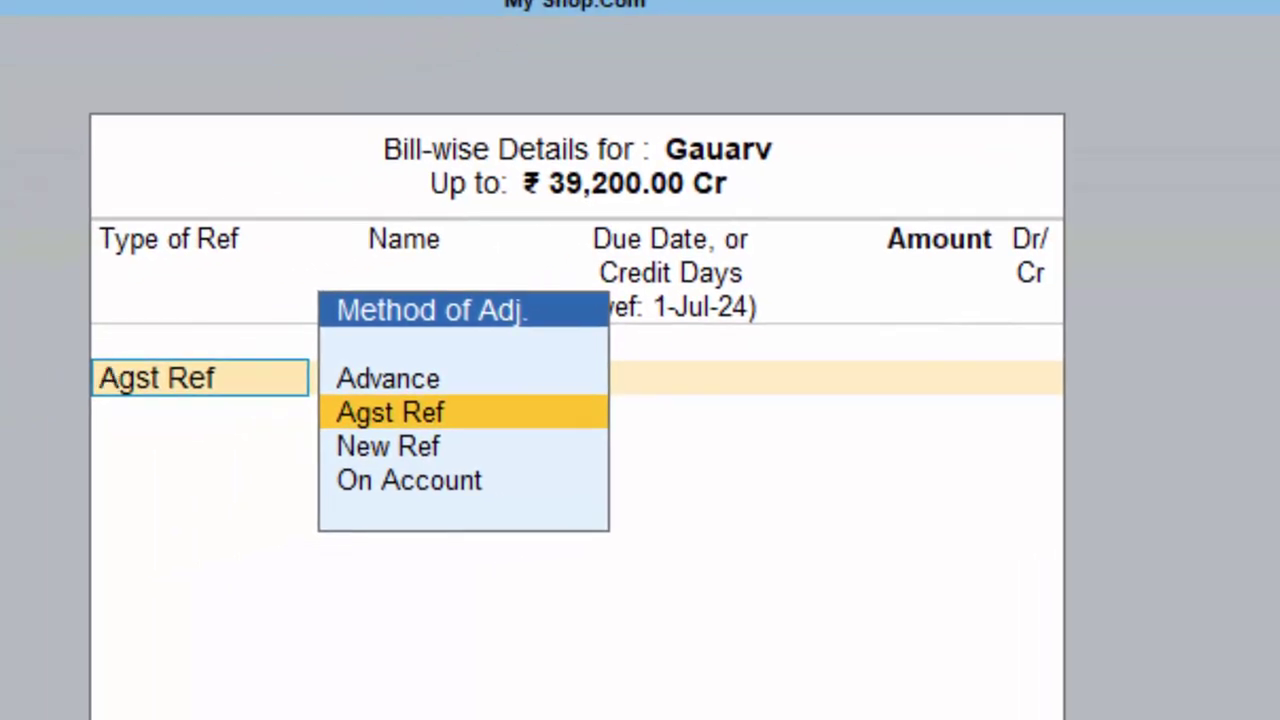
{"action": "key", "text": "Return"}
{"action": "key", "text": "Return"}
{"action": "key", "text": "Return"}
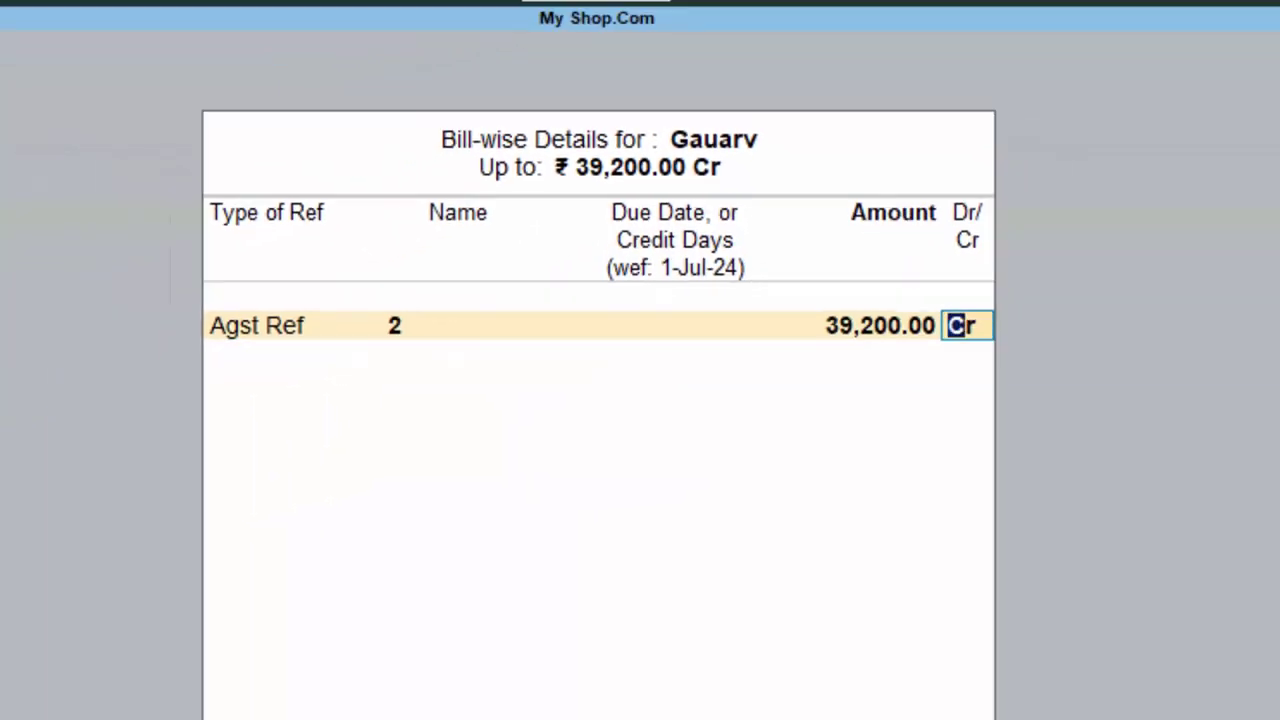
{"action": "key", "text": "Return"}
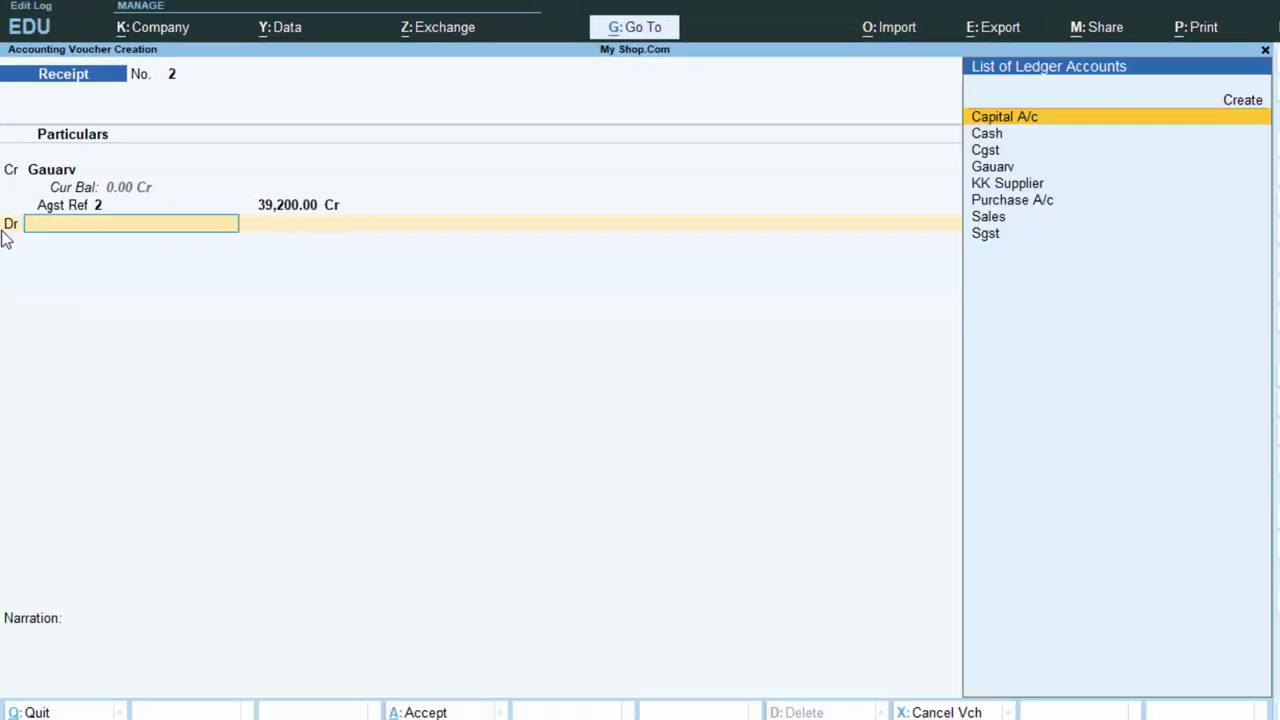
- Debit Cash, save Receipt No. 2, and credit the customer on Receipt No. 3
{"action": "key", "text": "Down"}
{"action": "key", "text": "Return"}
{"action": "key", "text": "Return"}
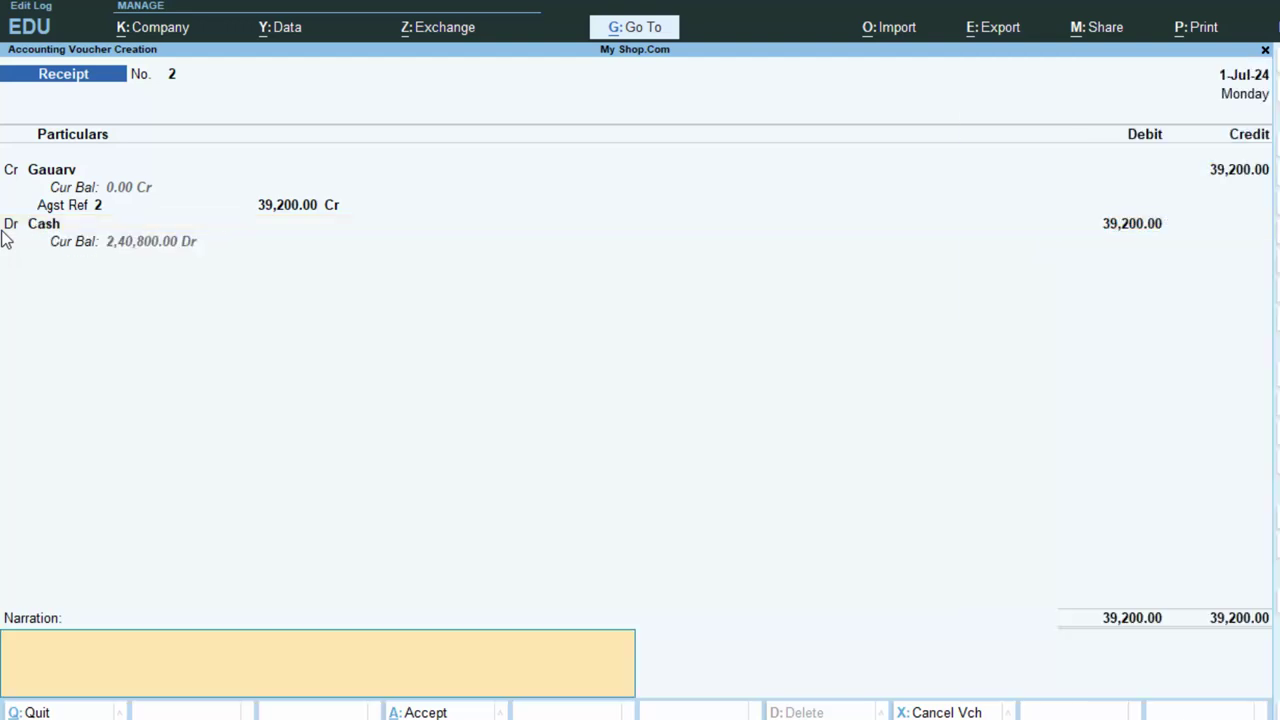
{"action": "type", "text": "T"}
{"action": "key", "text": "BackSpace"}
{"action": "key", "text": "Return"}
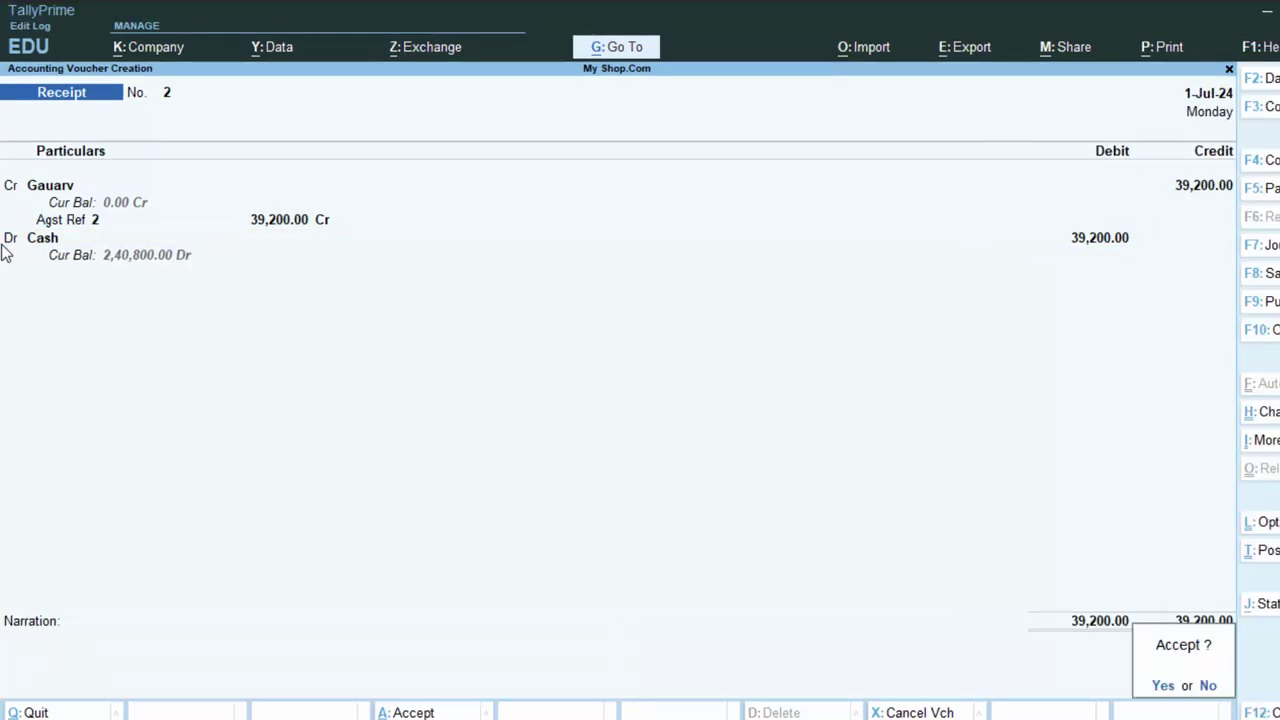
{"action": "key", "text": "Return"}
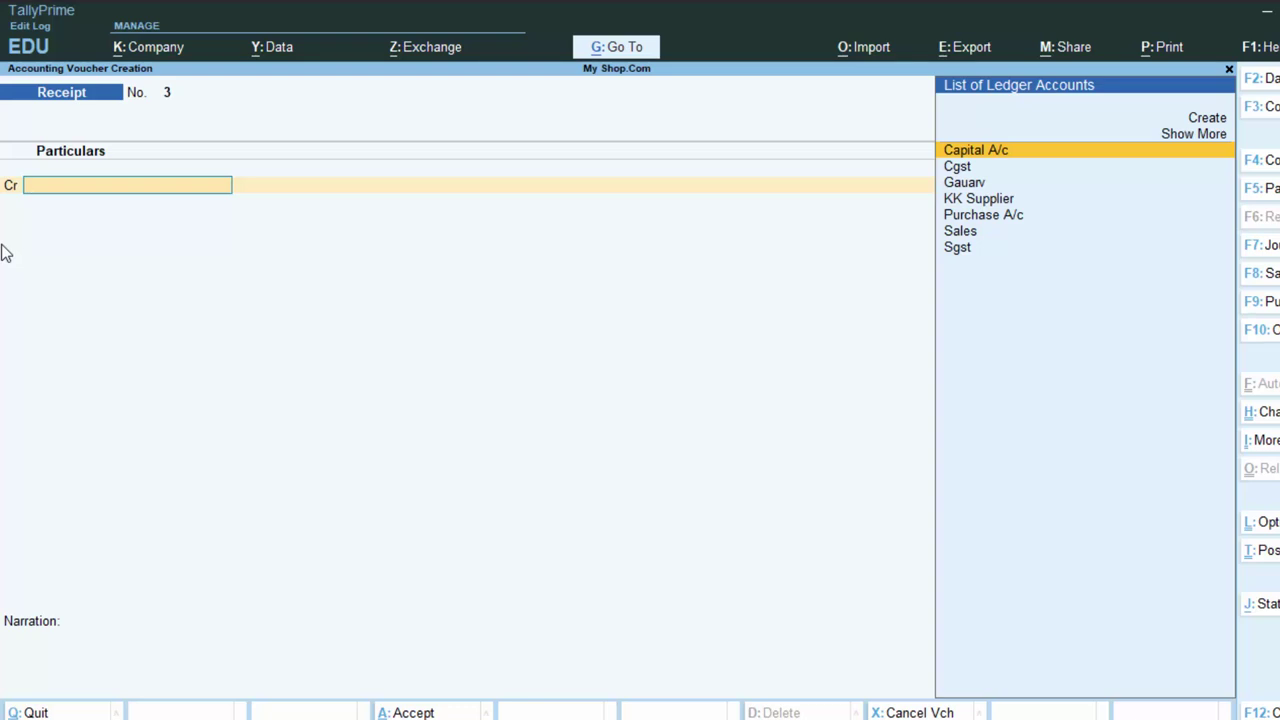
{"action": "key", "text": "Down"}
{"action": "key", "text": "Down"}
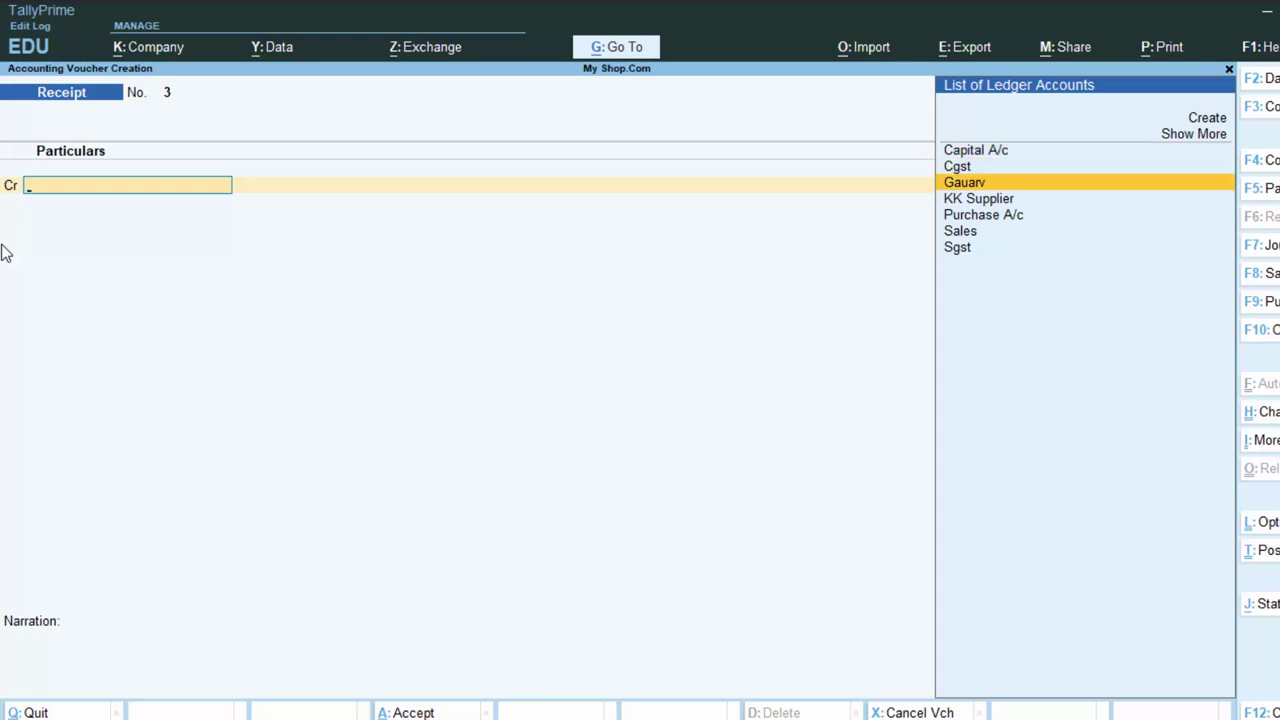
{"action": "key", "text": "Return"}
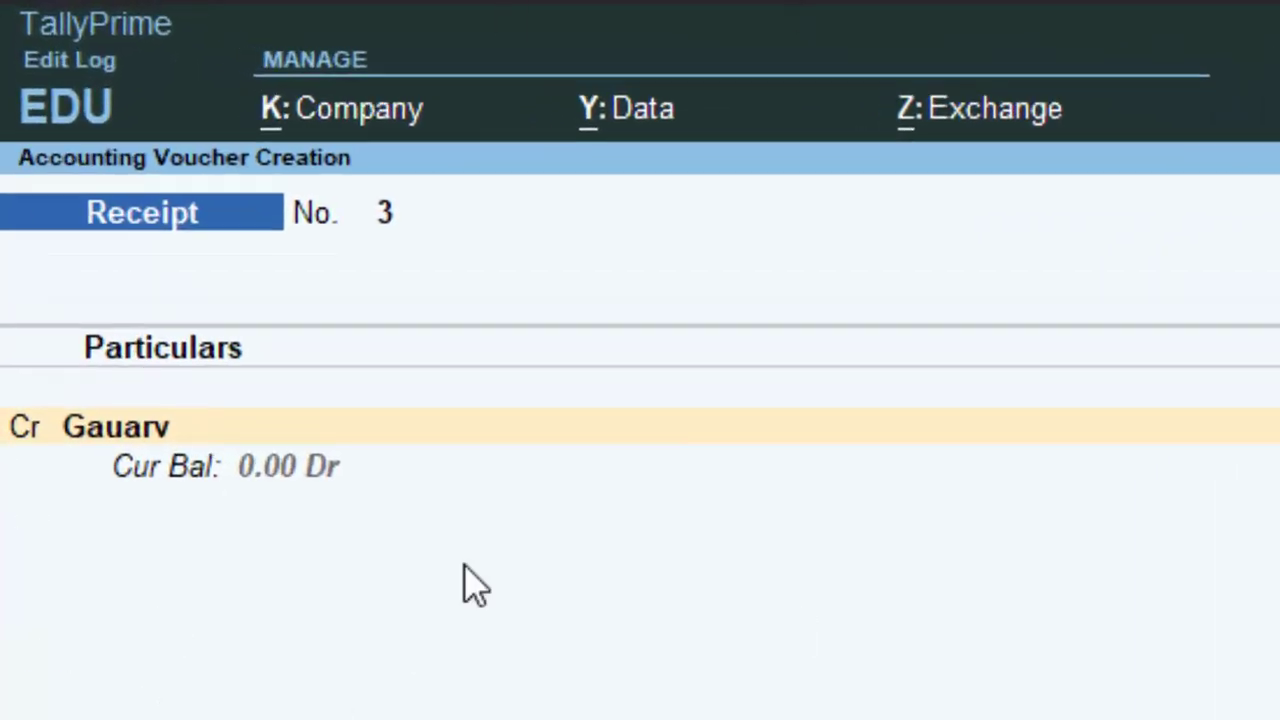